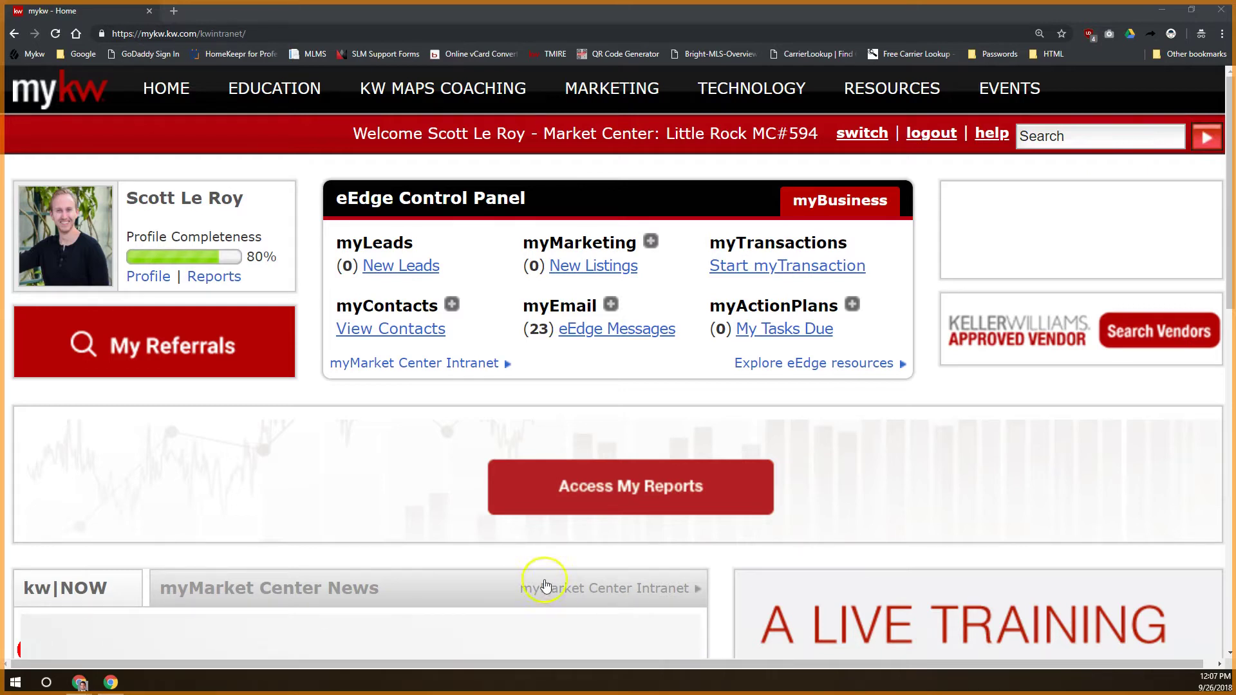
# Go to the Keller Williams University page (Courses, Ignite, Leverage Series) via MyKW's Education link
pyautogui.click(441, 390)
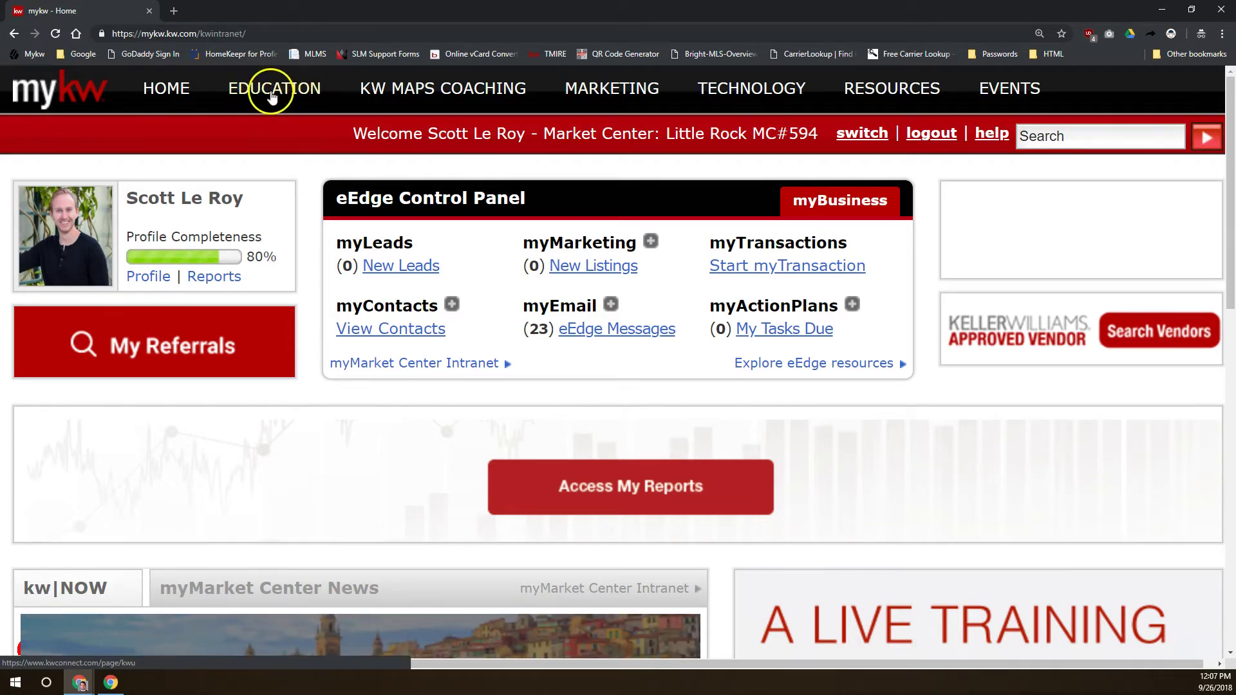
pyautogui.click(277, 95)
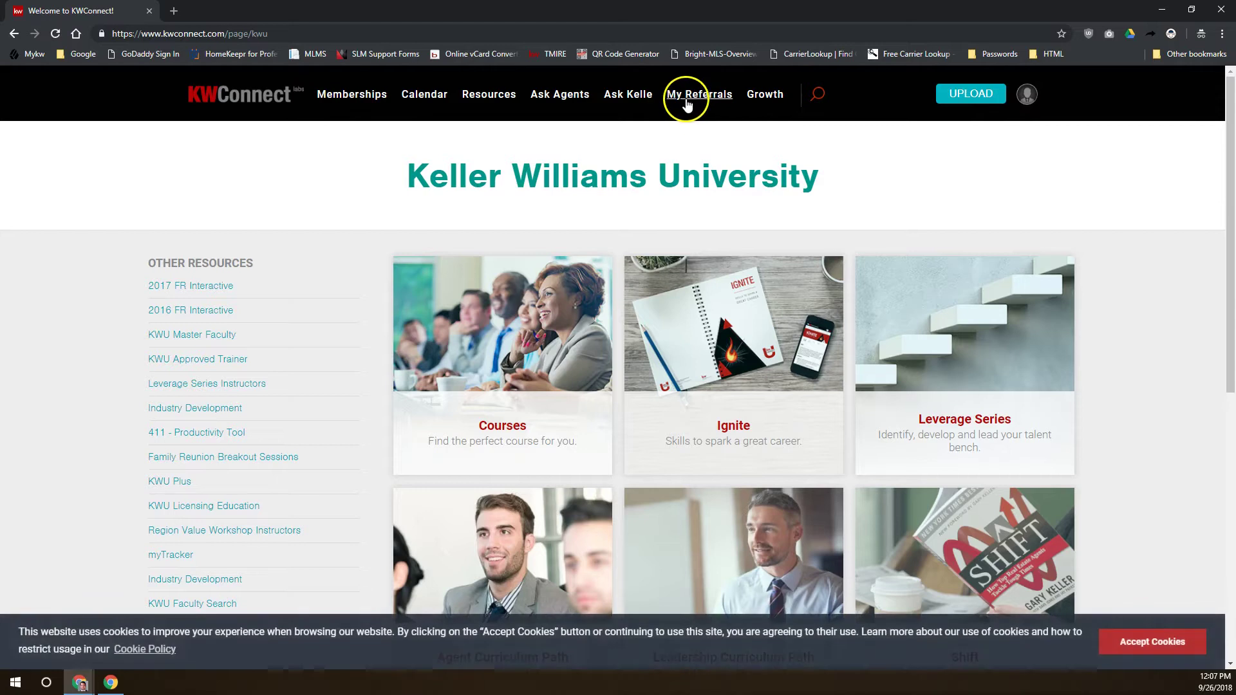
# Accept the cookie notice, check the avatar menu, and head back toward the KWConnect home page
pyautogui.click(1141, 649)
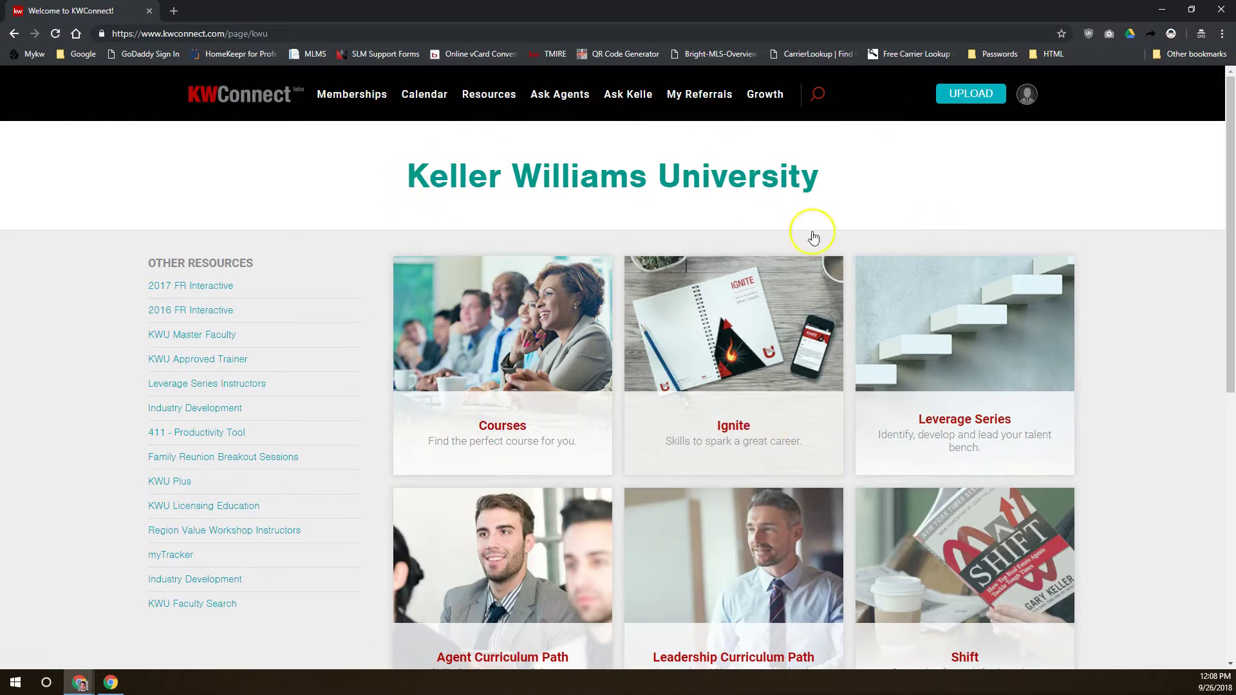
pyautogui.click(1028, 94)
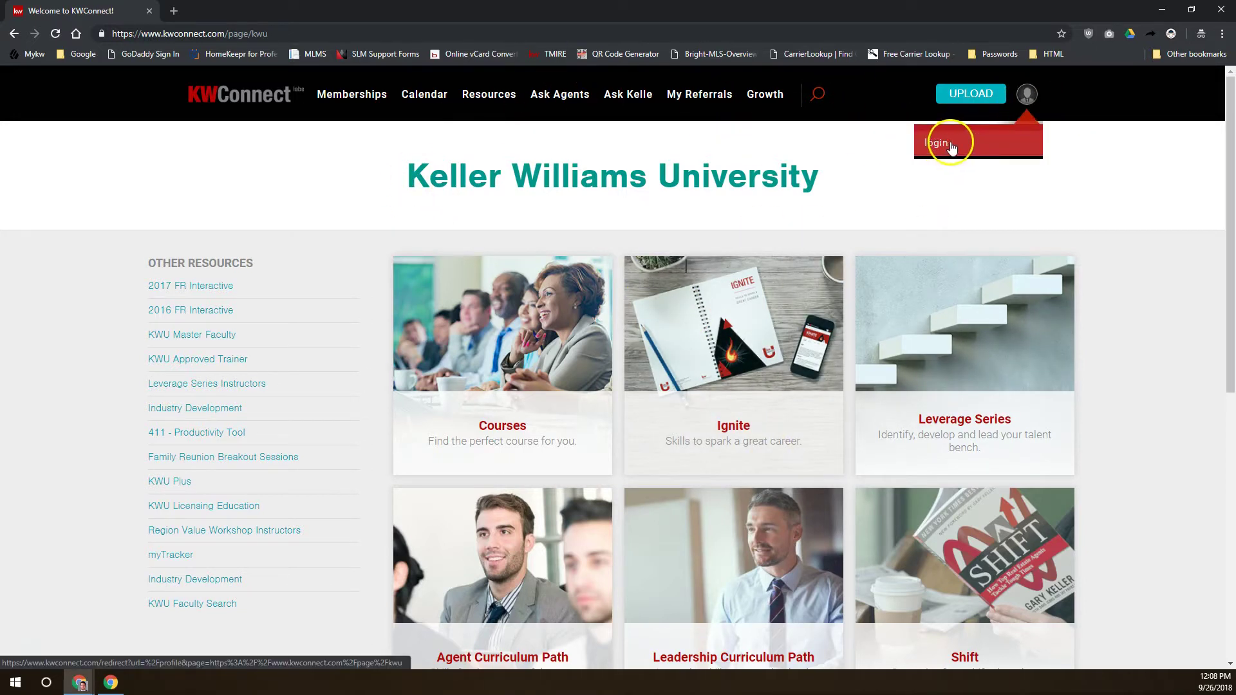
pyautogui.click(232, 93)
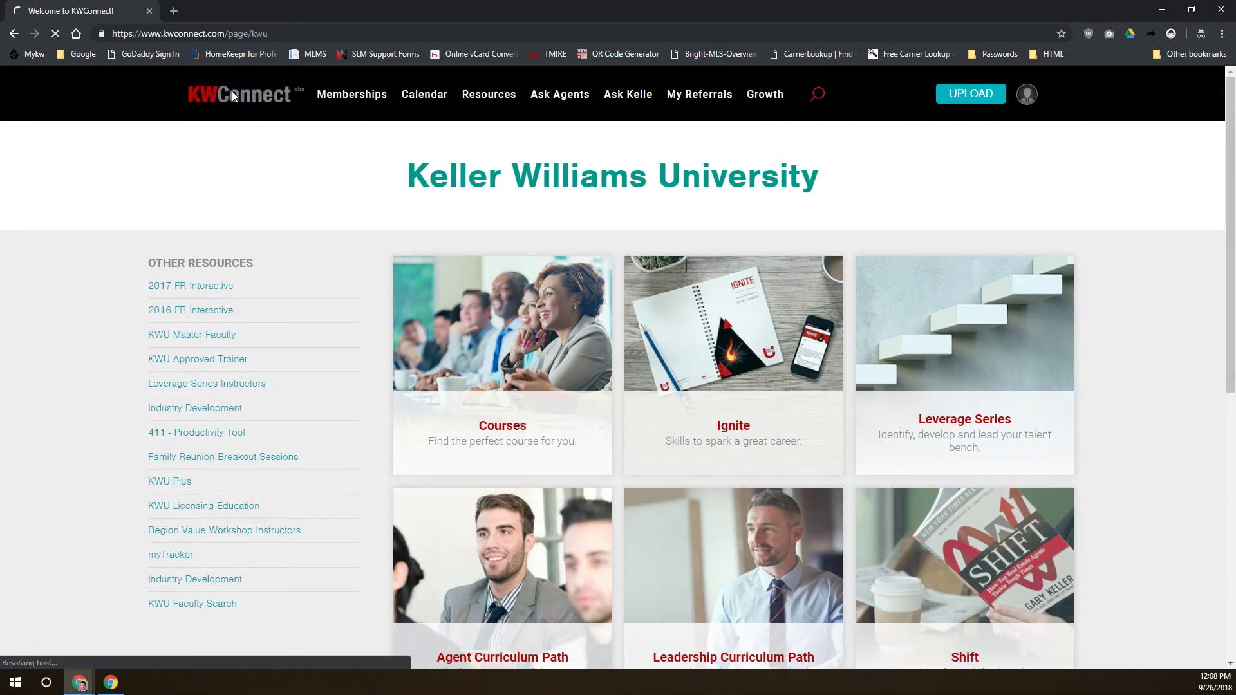
# Reload the KWConnect home page and scroll down past the featured banners to the video feed
pyautogui.click(234, 85)
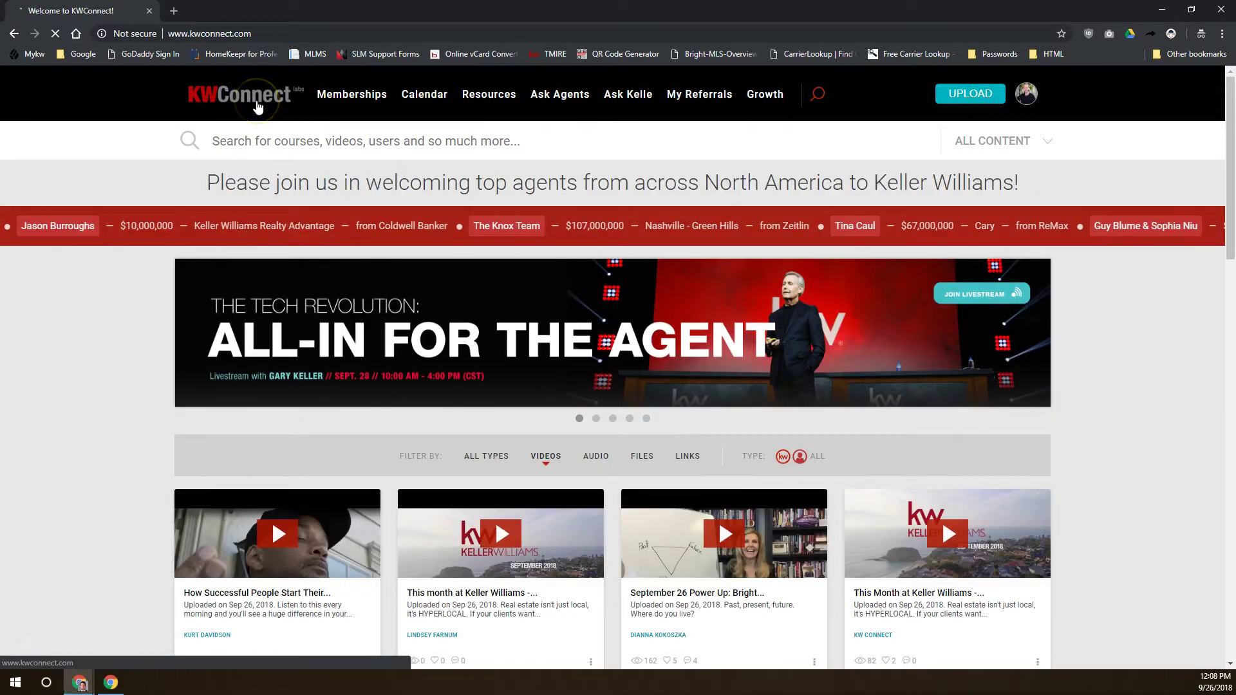
pyautogui.click(257, 117)
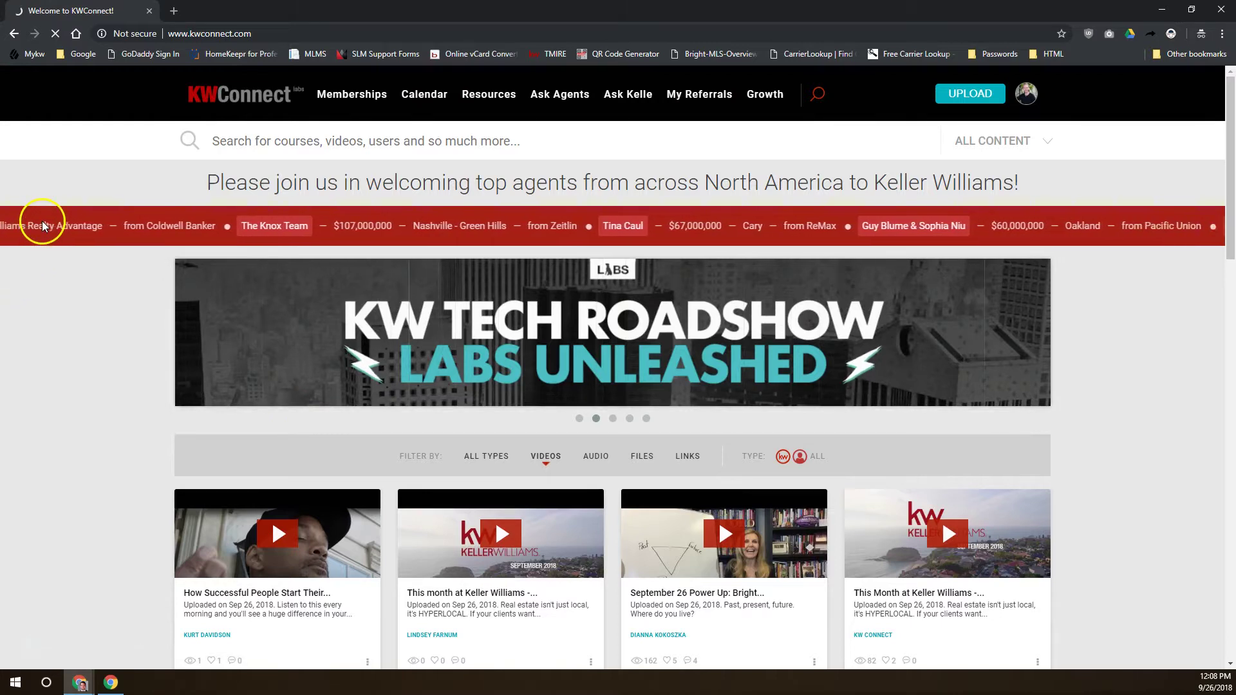
pyautogui.scroll(-15, 654, 262)
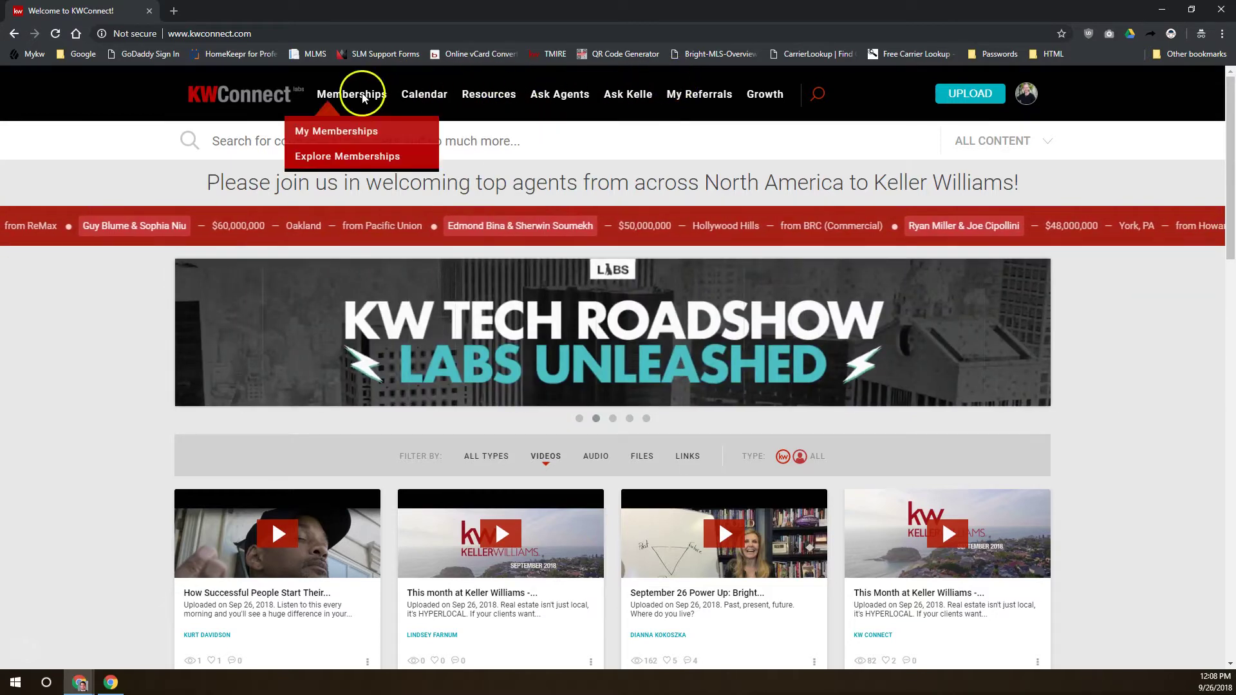
pyautogui.moveTo(753, 89)
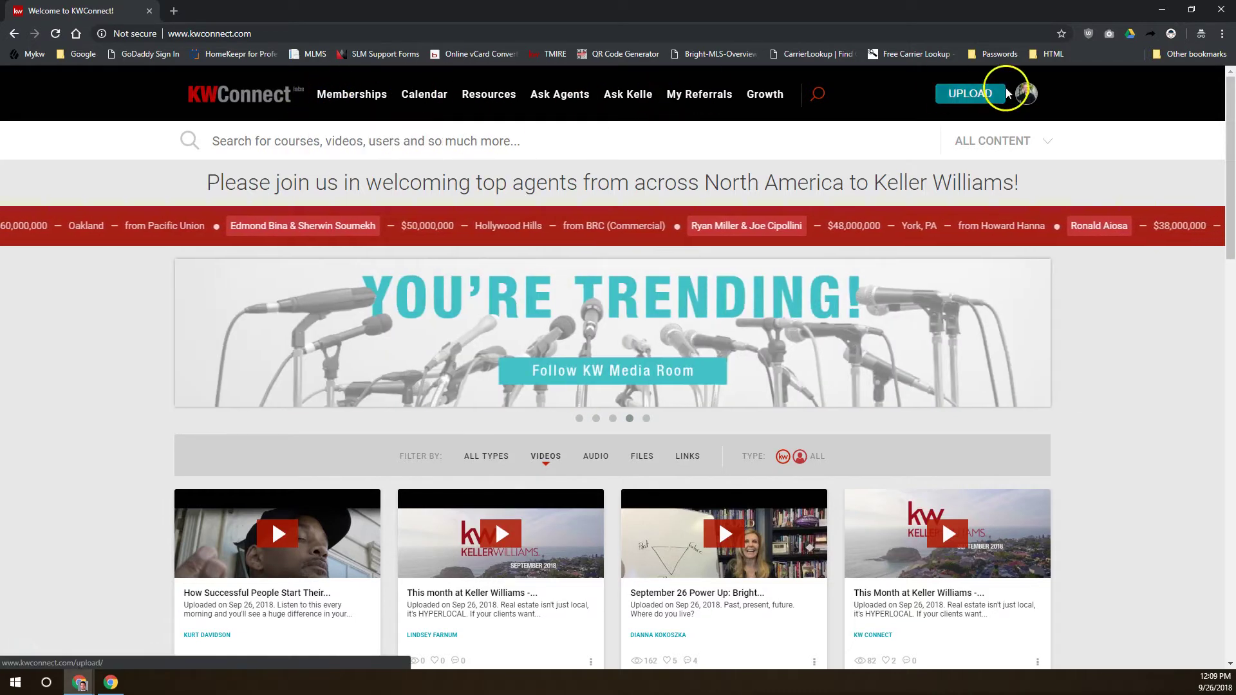
pyautogui.moveTo(1023, 97)
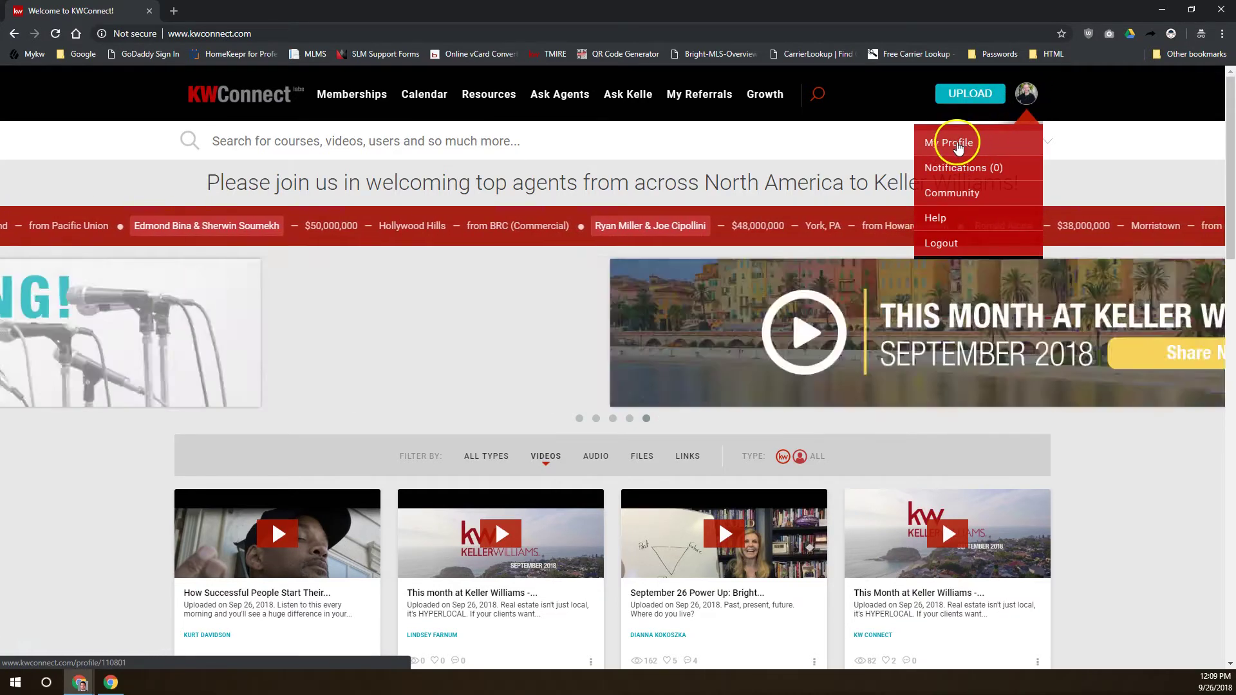
pyautogui.moveTo(1018, 117)
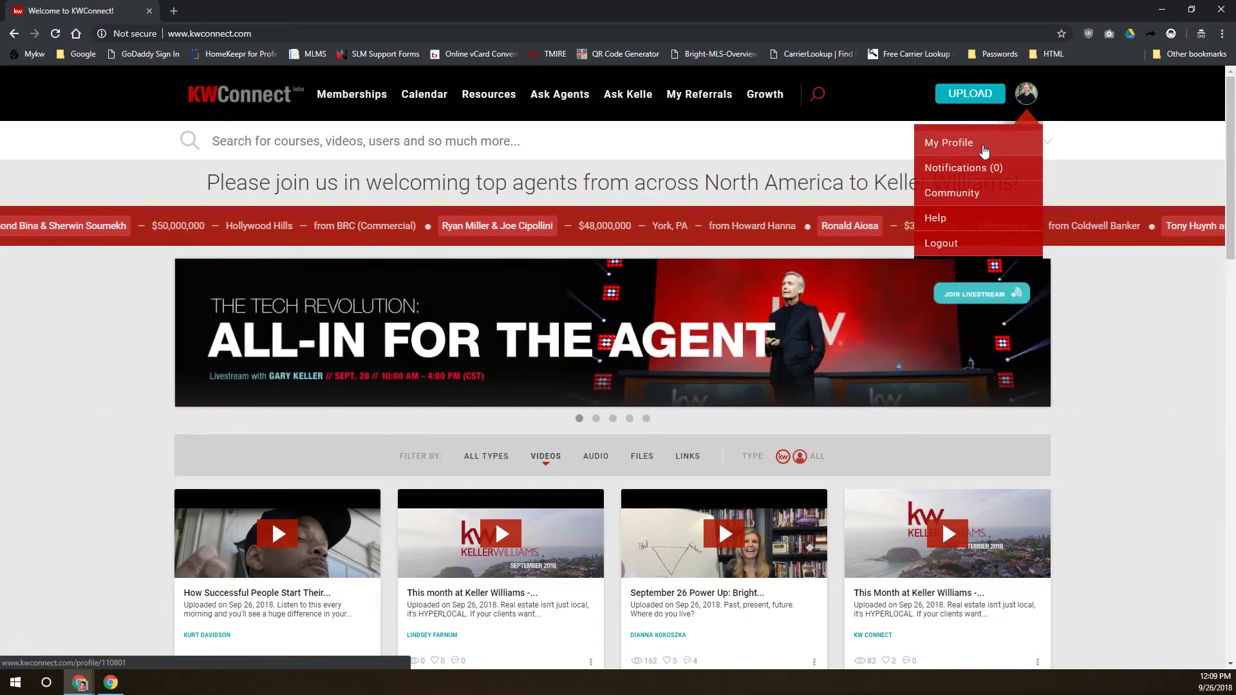
pyautogui.click(127, 304)
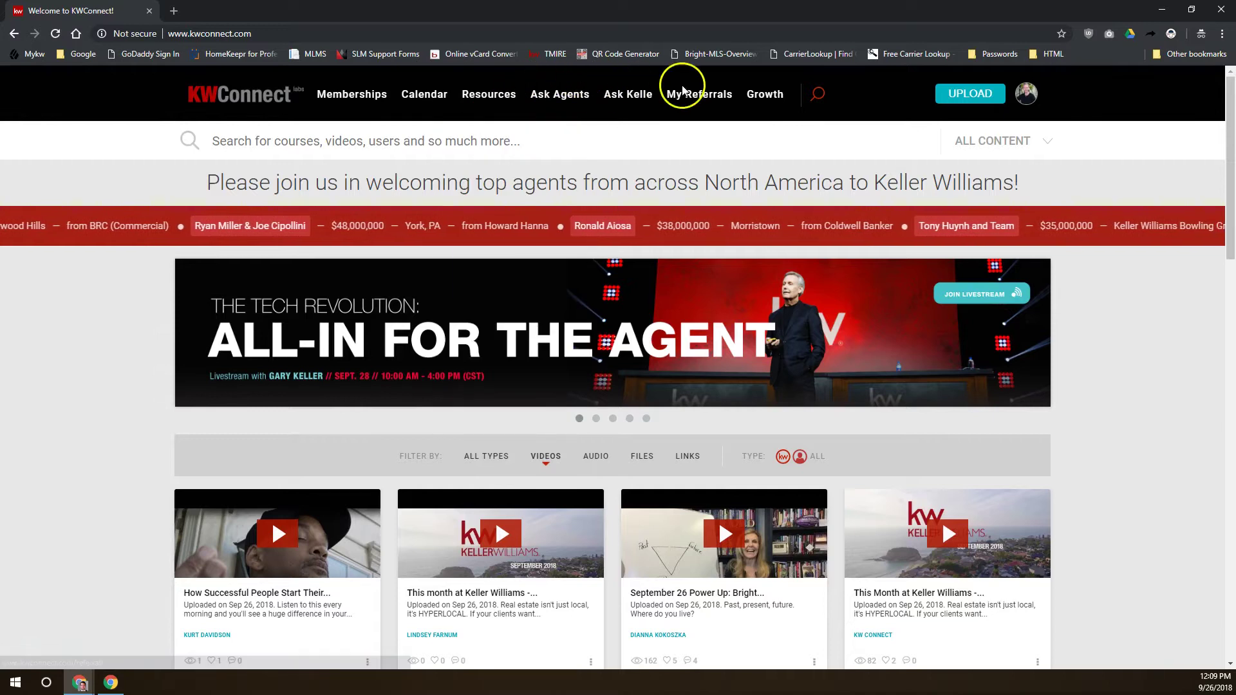
pyautogui.moveTo(479, 97)
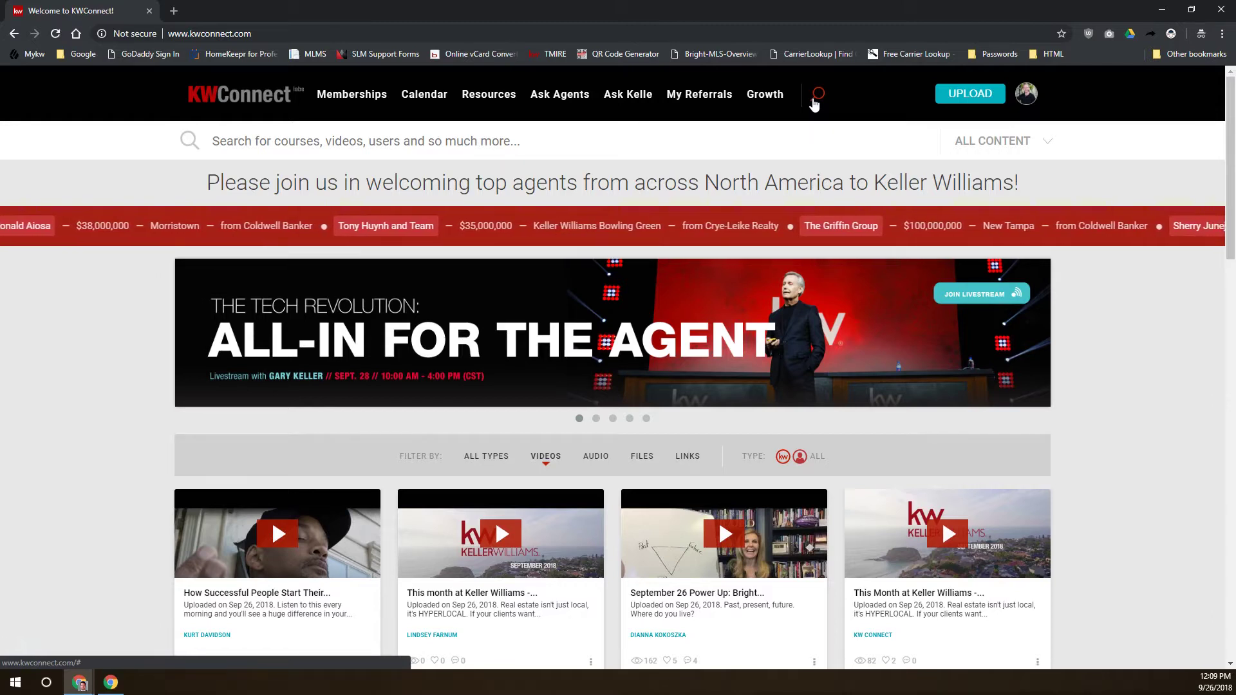
pyautogui.click(811, 106)
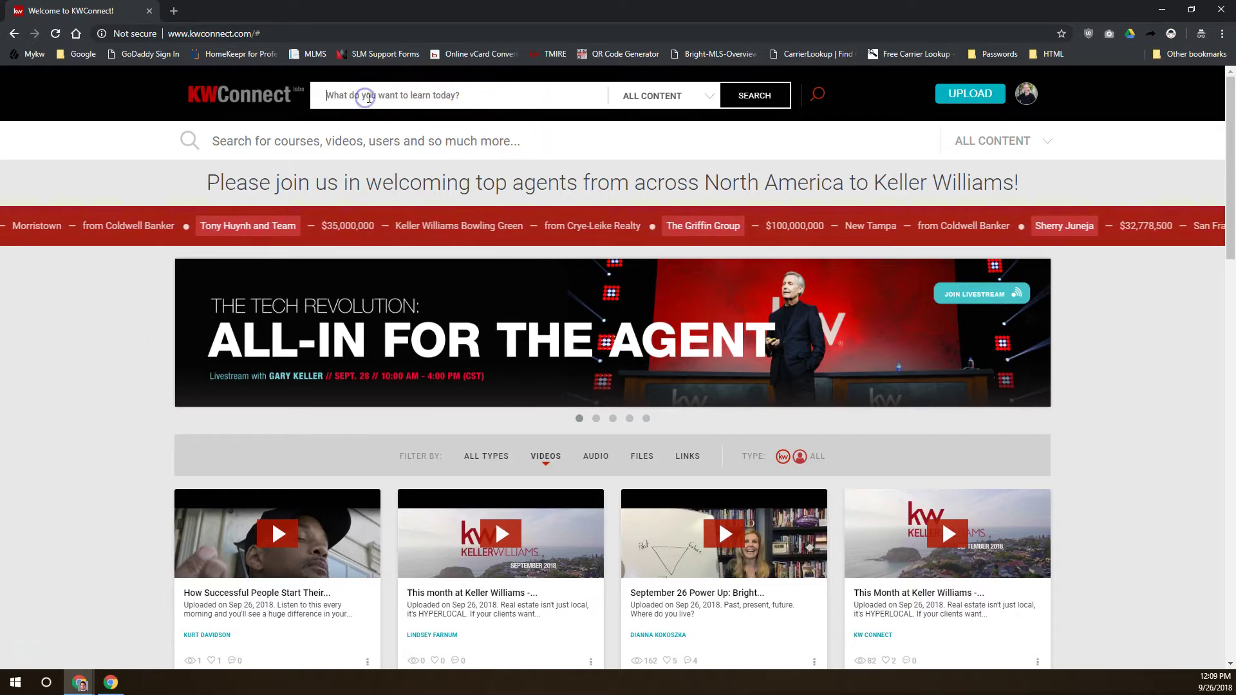
pyautogui.click(697, 96)
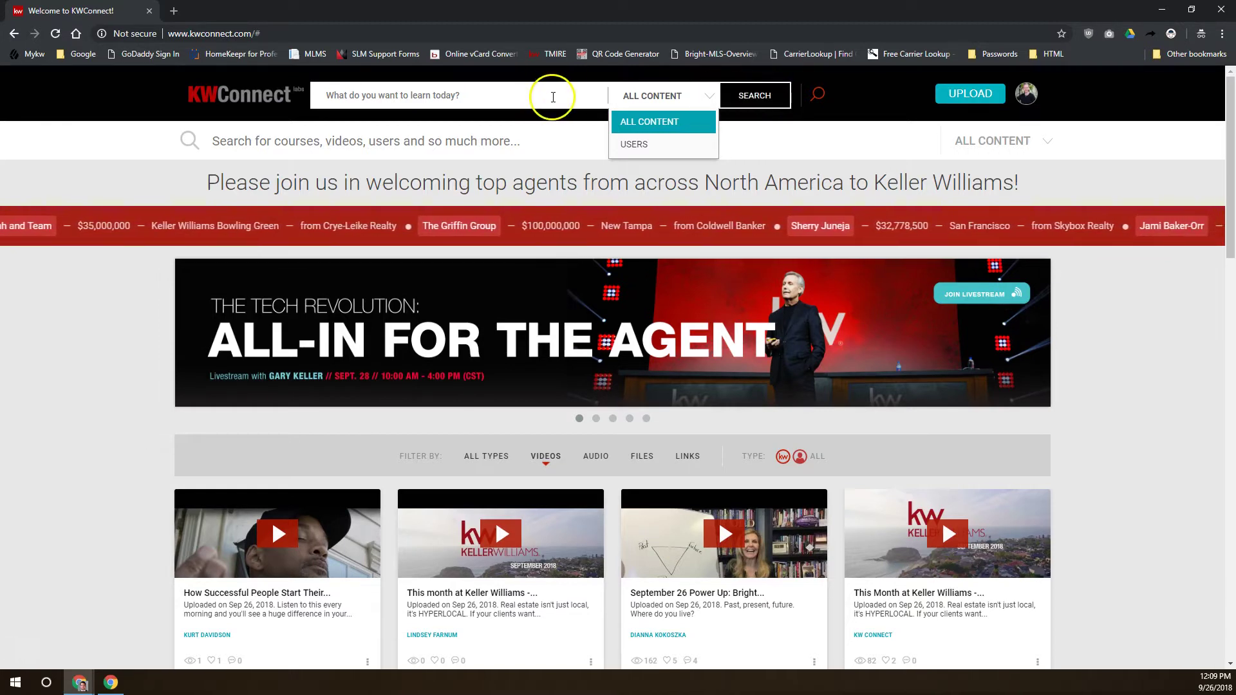
pyautogui.click(817, 96)
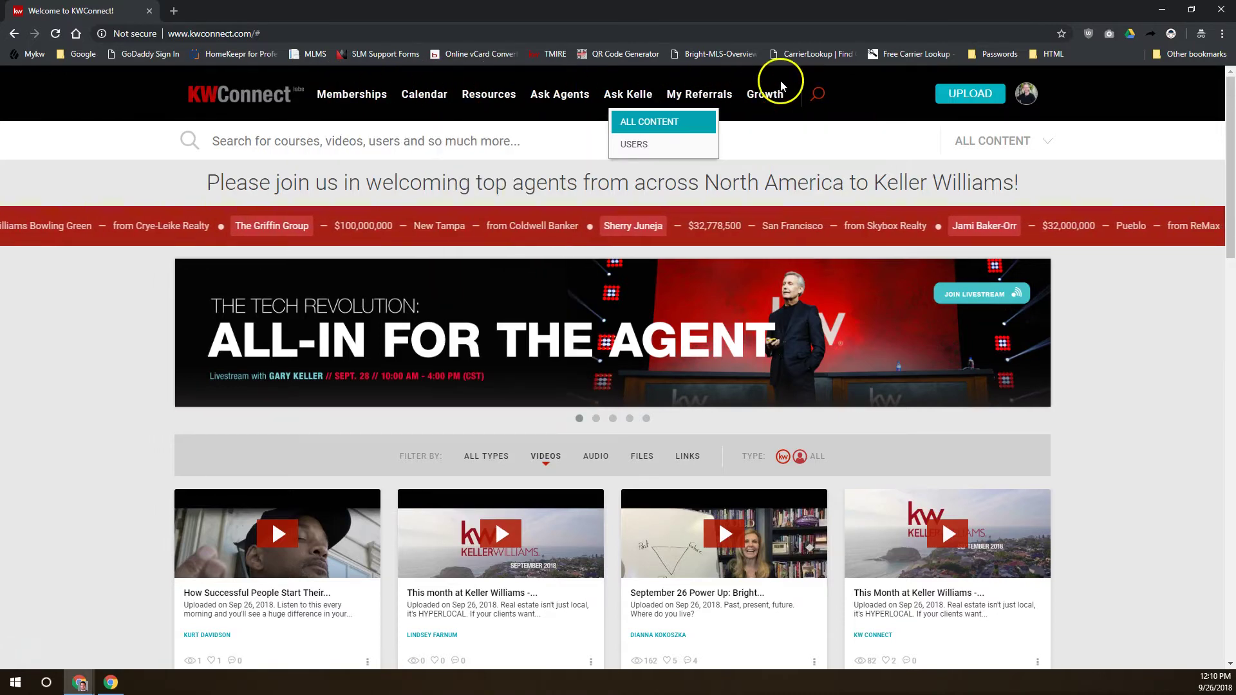
pyautogui.moveTo(1041, 90)
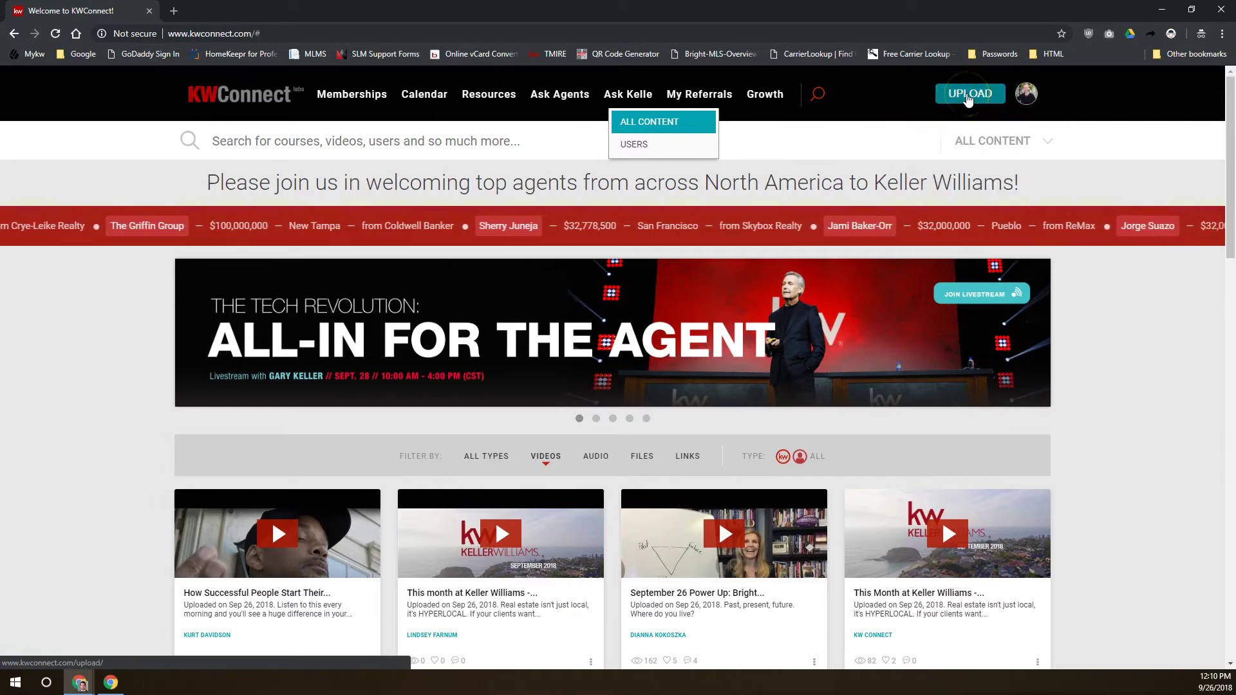
pyautogui.click(948, 136)
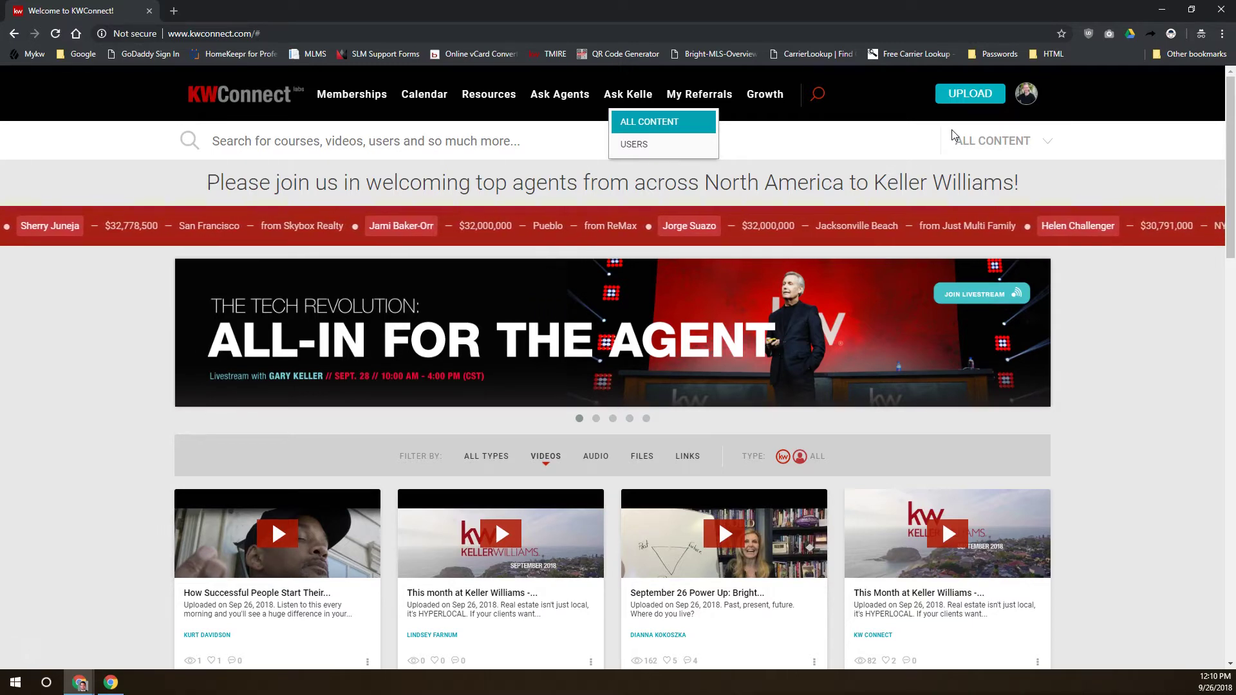
pyautogui.click(975, 95)
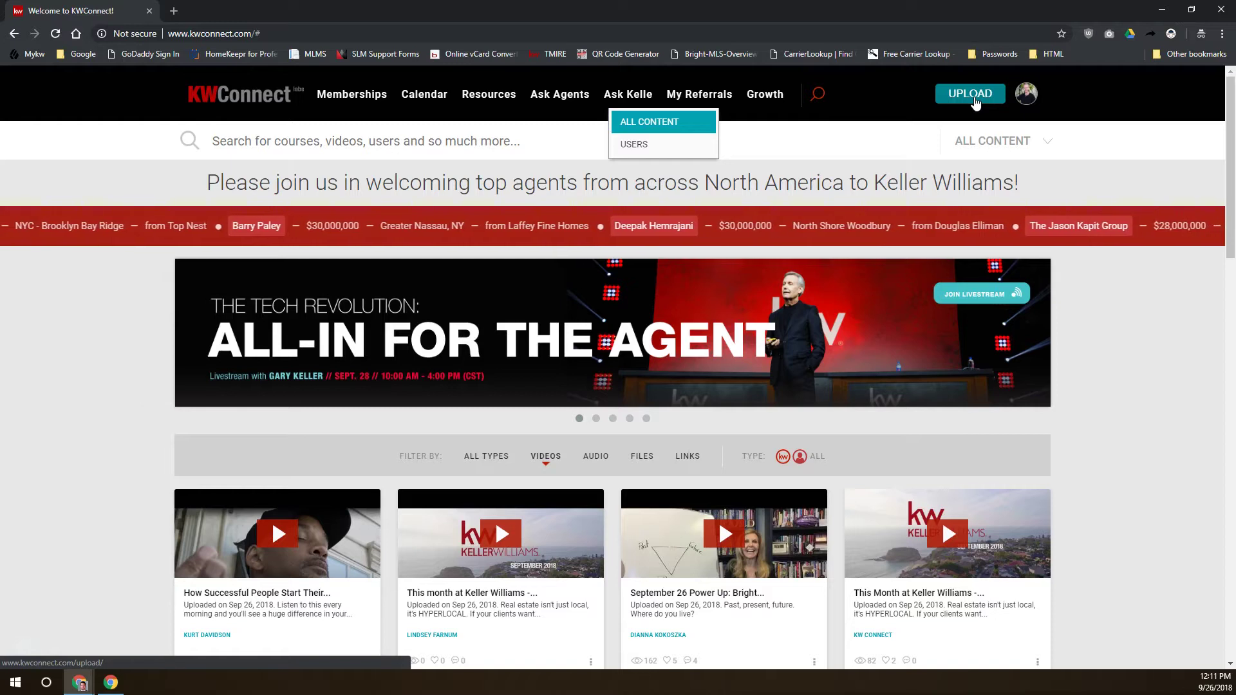
pyautogui.click(1024, 94)
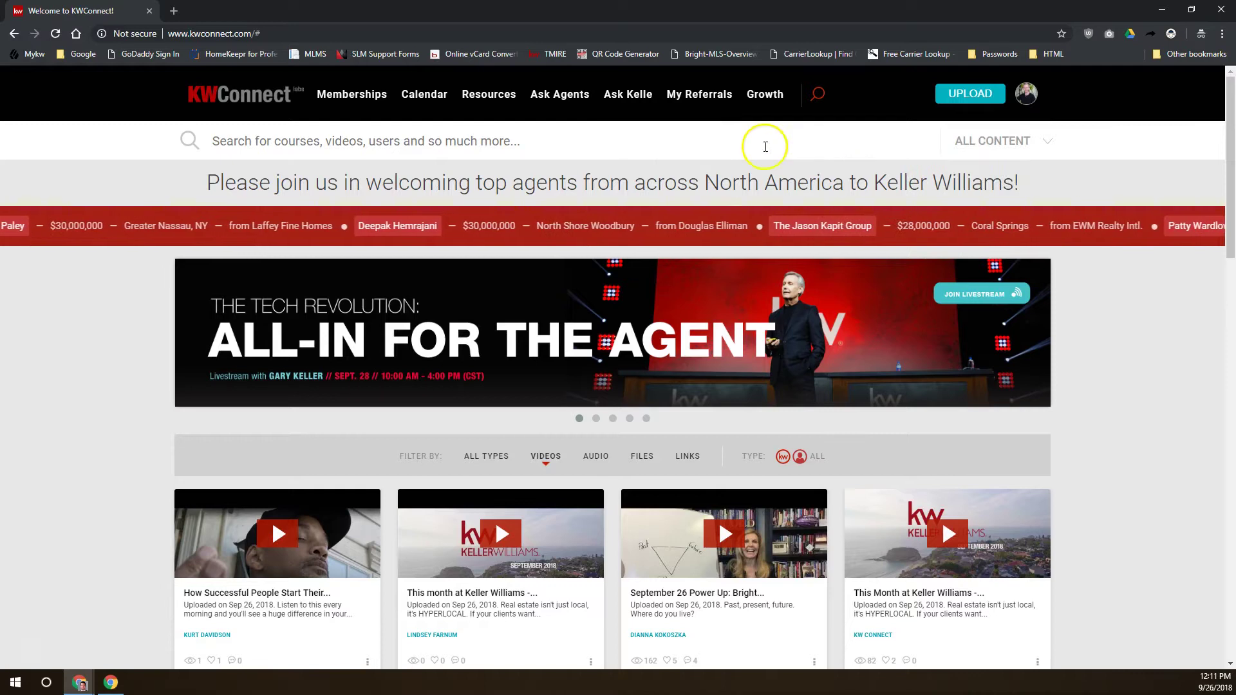
pyautogui.click(233, 140)
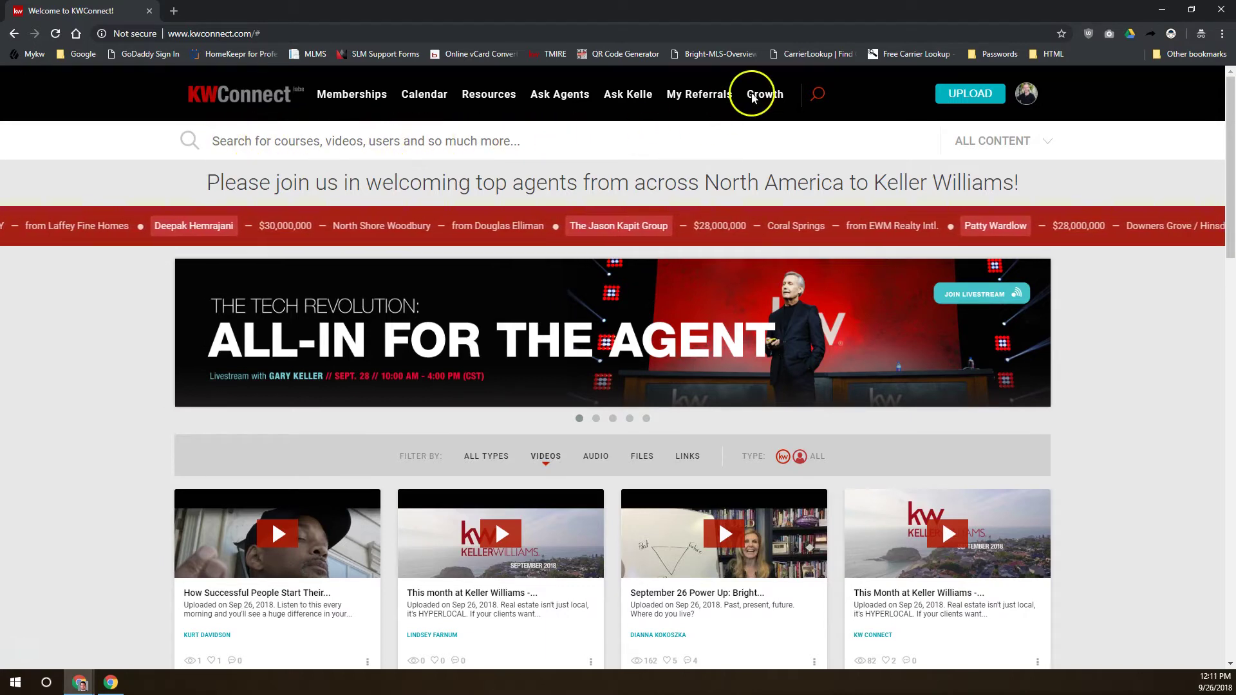
pyautogui.click(817, 95)
pyautogui.click(817, 95)
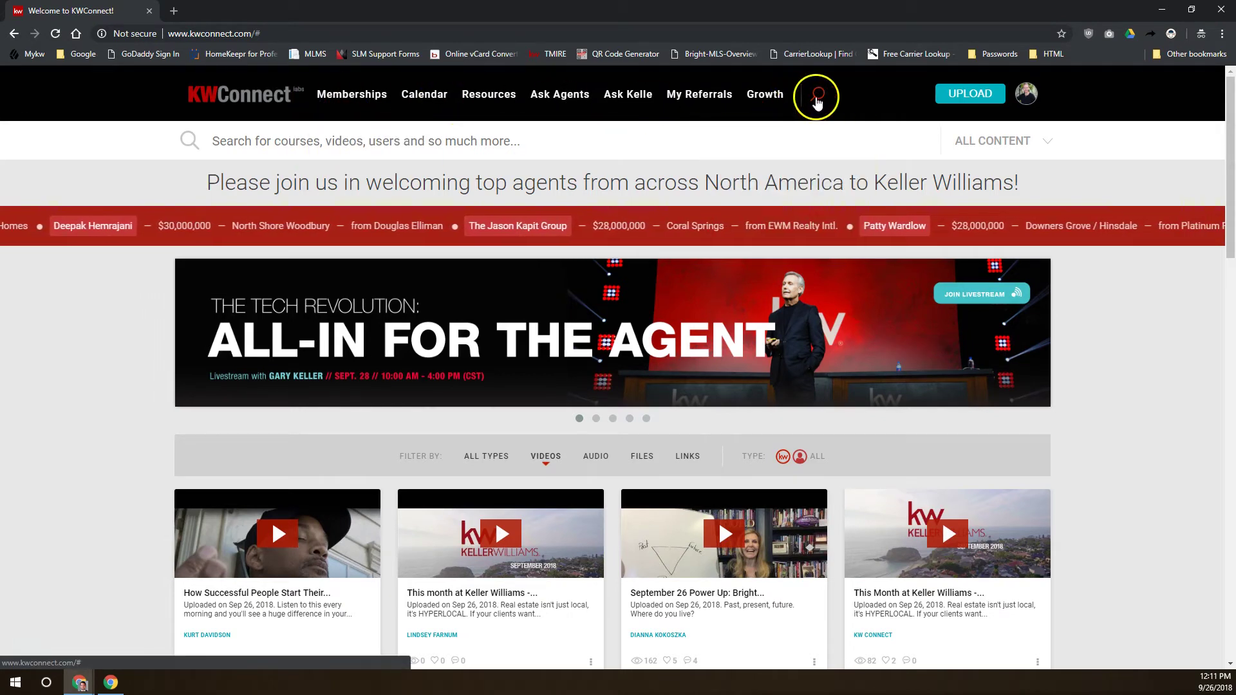
pyautogui.click(817, 95)
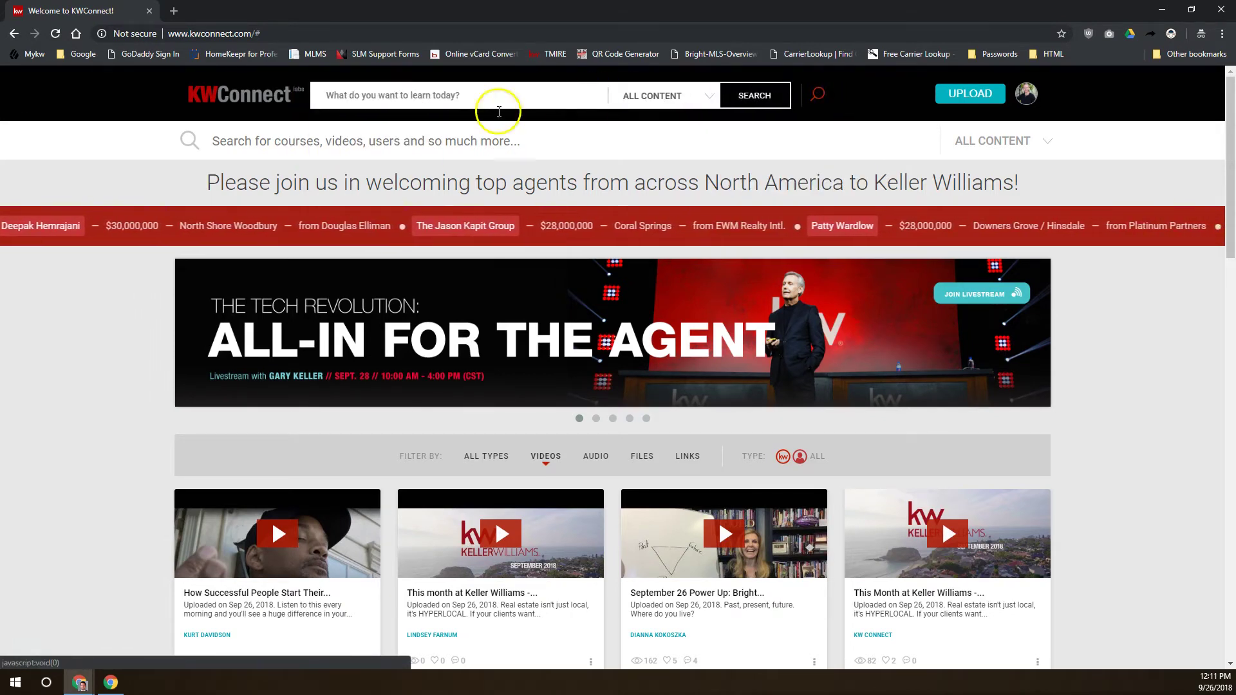
pyautogui.click(390, 140)
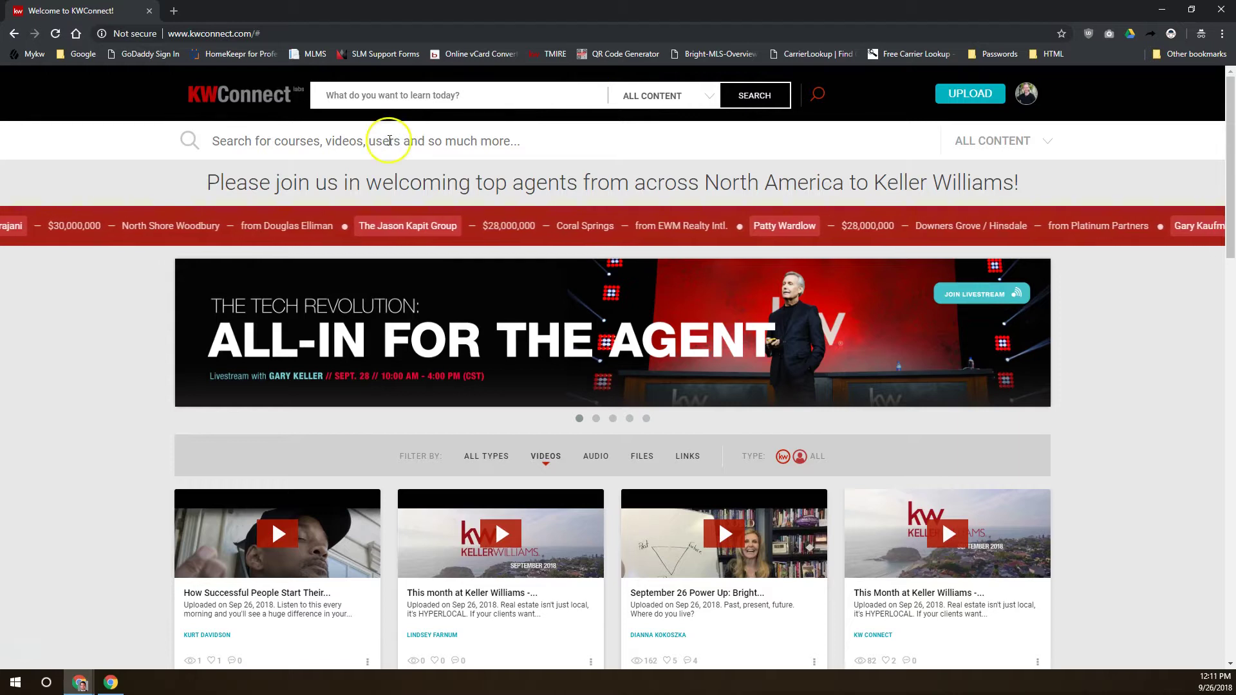
pyautogui.click(812, 94)
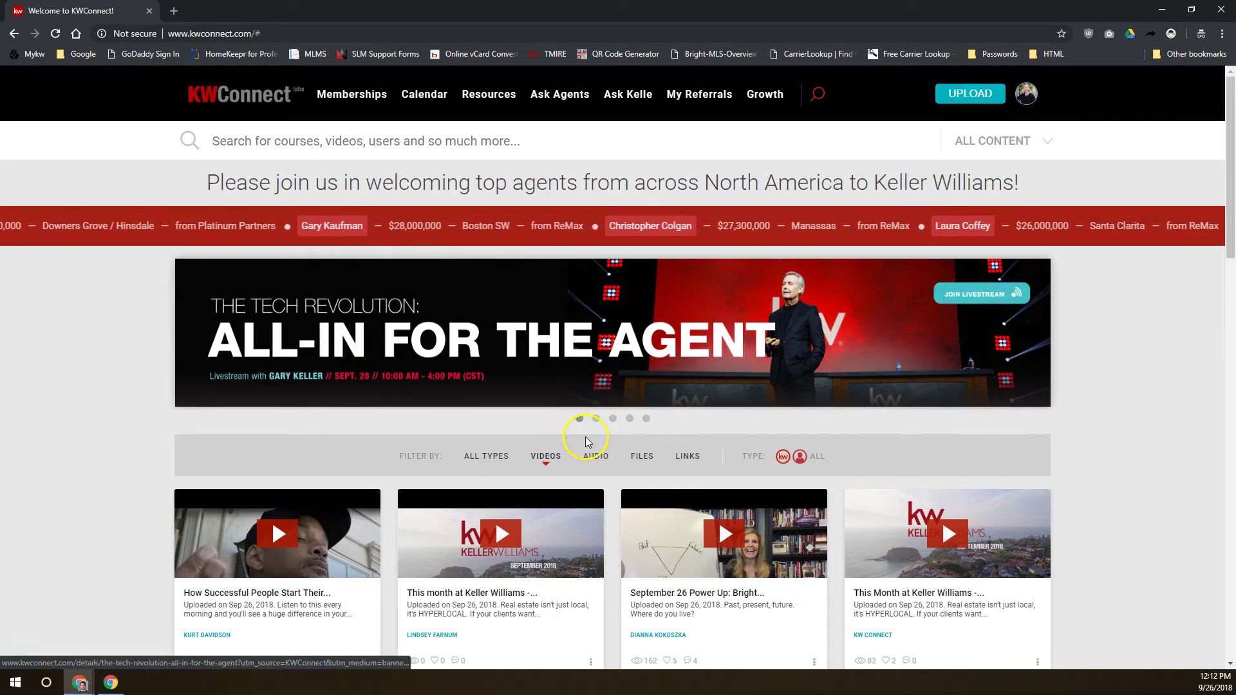
# Cycle the home page carousel through the Keller Mortgage, Trending and KW Tech Roadshow banners
pyautogui.click(596, 419)
pyautogui.click(629, 418)
pyautogui.click(646, 418)
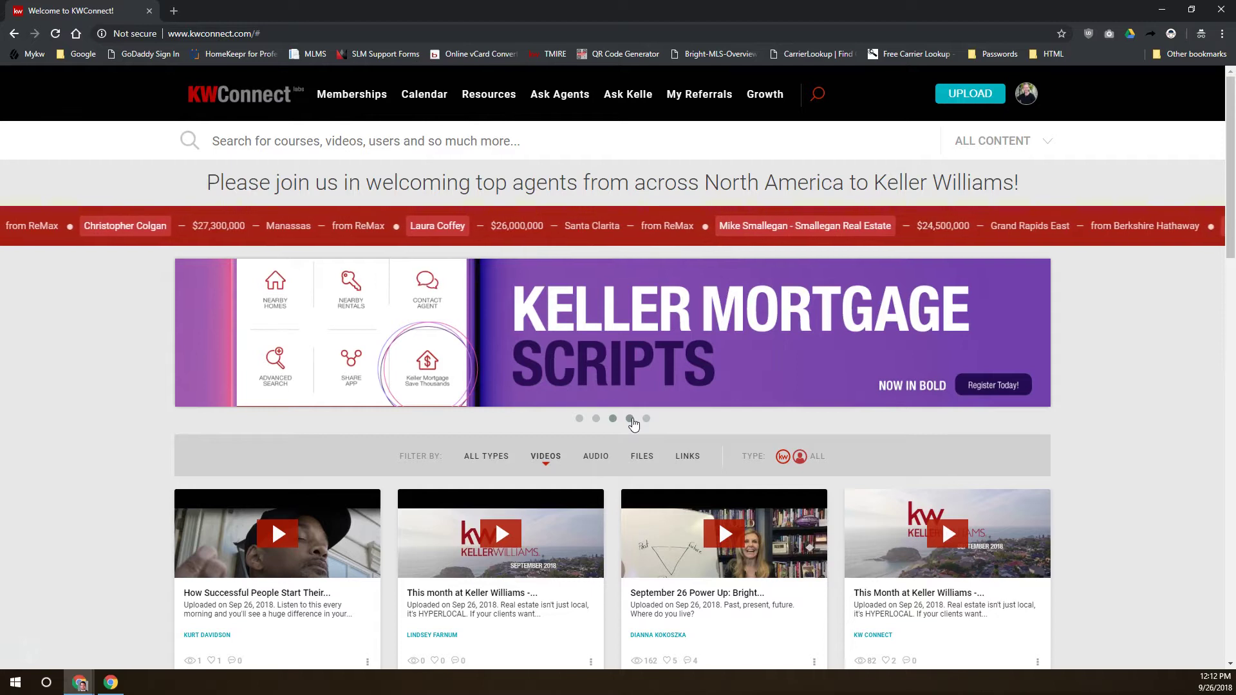
pyautogui.click(629, 418)
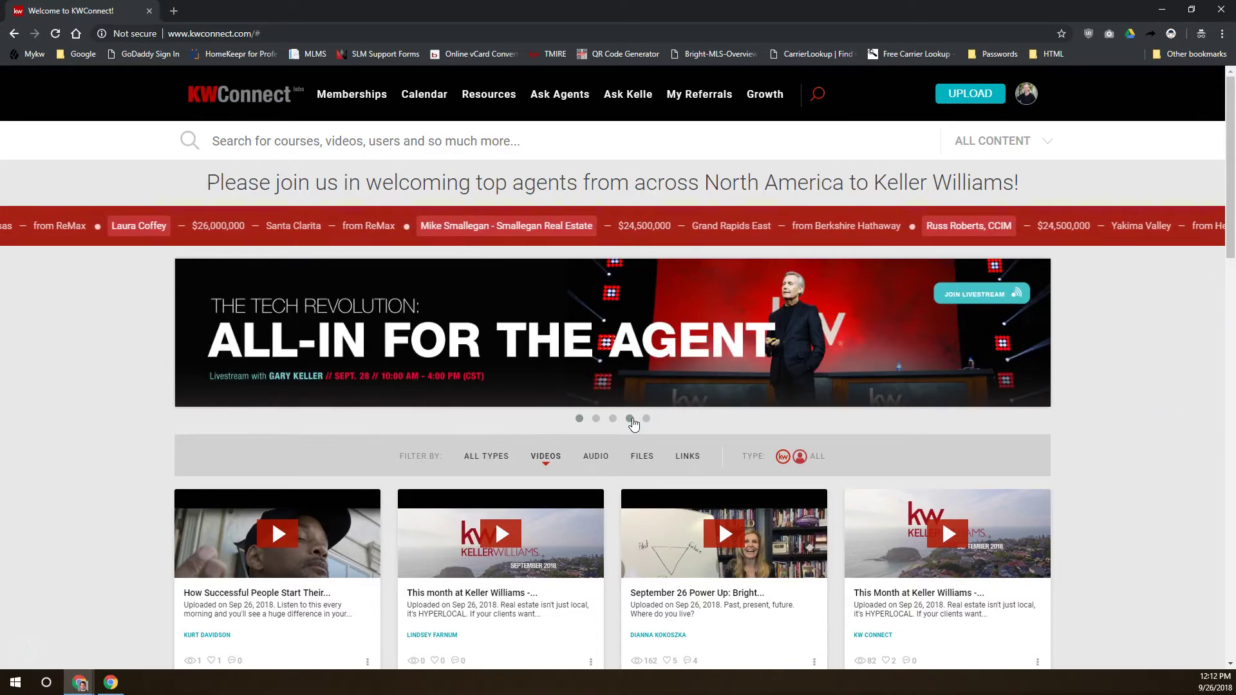
pyautogui.click(691, 373)
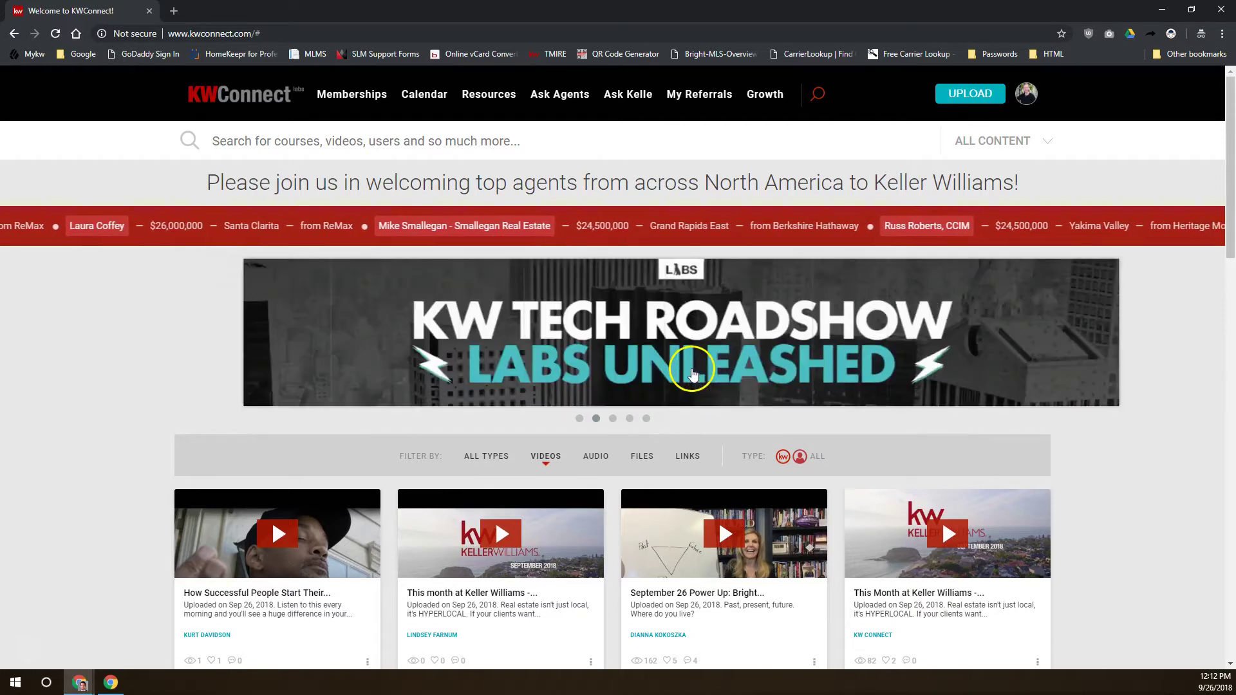
# Scroll down to the Videos feed of Sep 25–26, 2018 uploads beneath the banners
pyautogui.scroll(-5, 1092, 422)
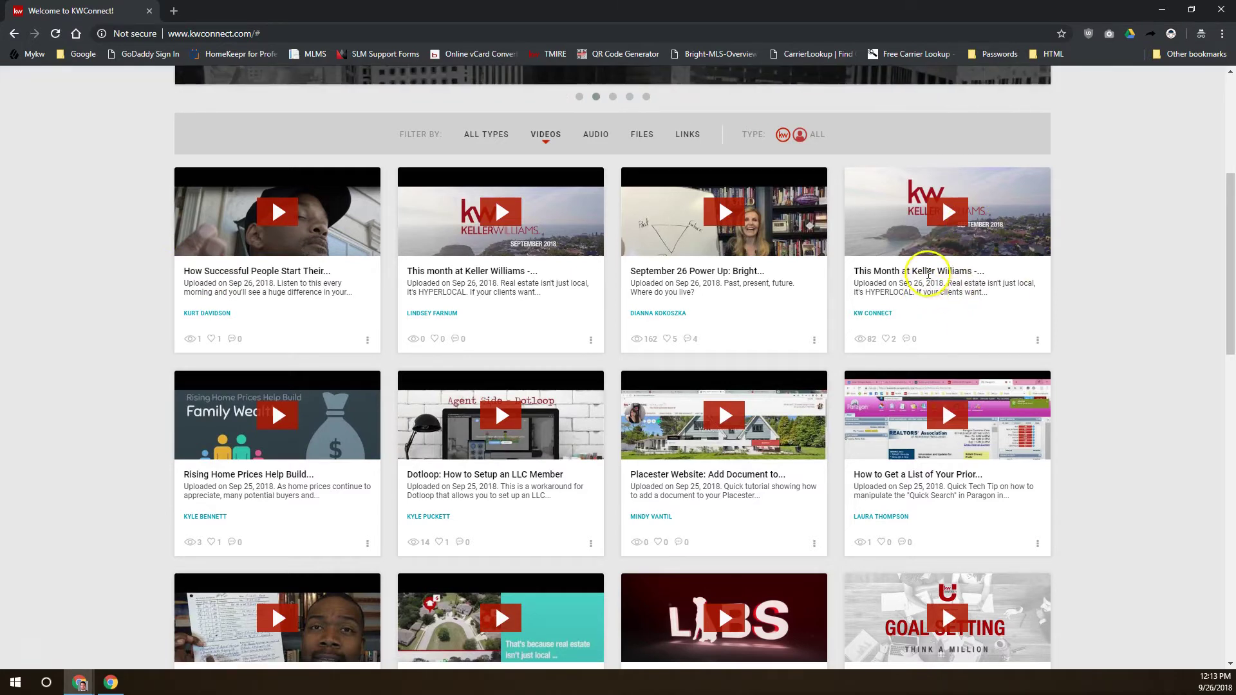
pyautogui.scroll(-4, 939, 290)
pyautogui.scroll(4, 933, 283)
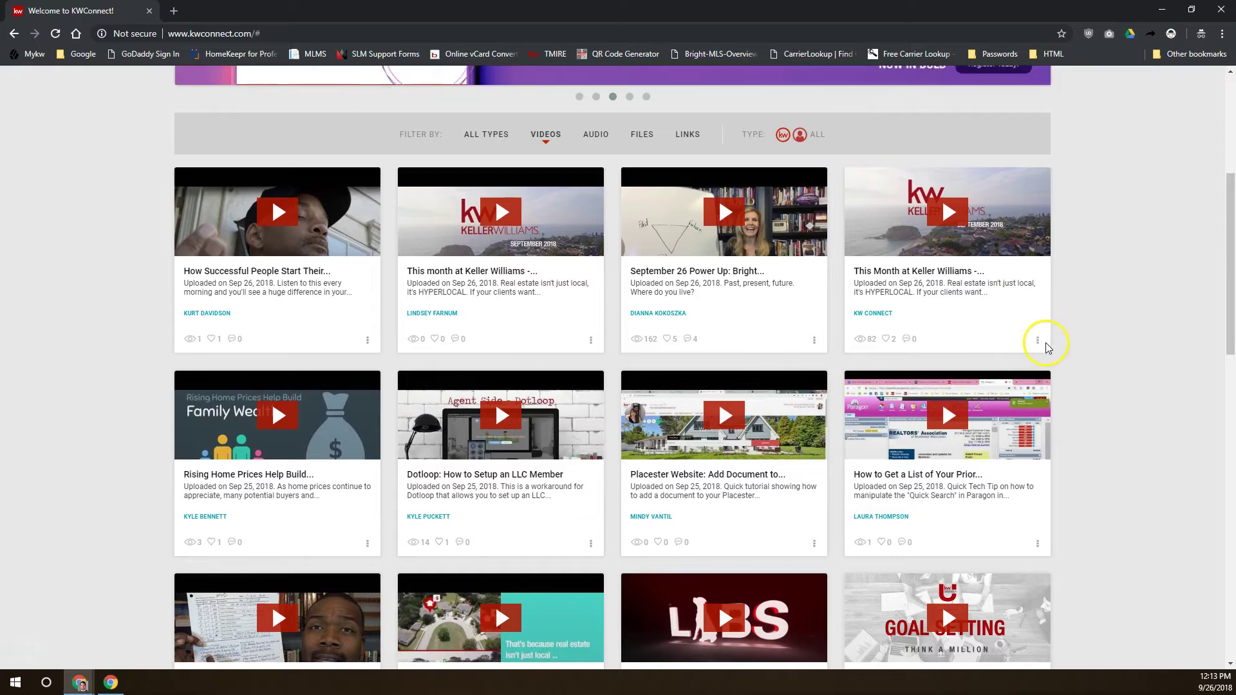
pyautogui.scroll(2, 1027, 361)
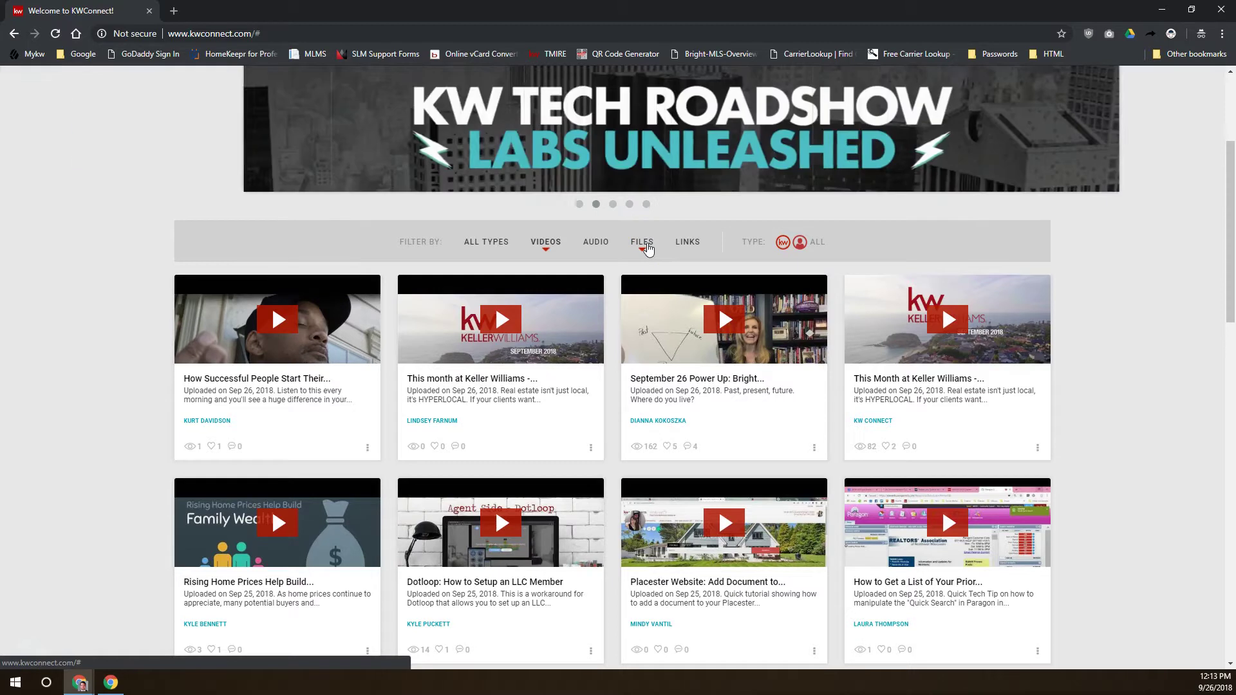
pyautogui.click(684, 243)
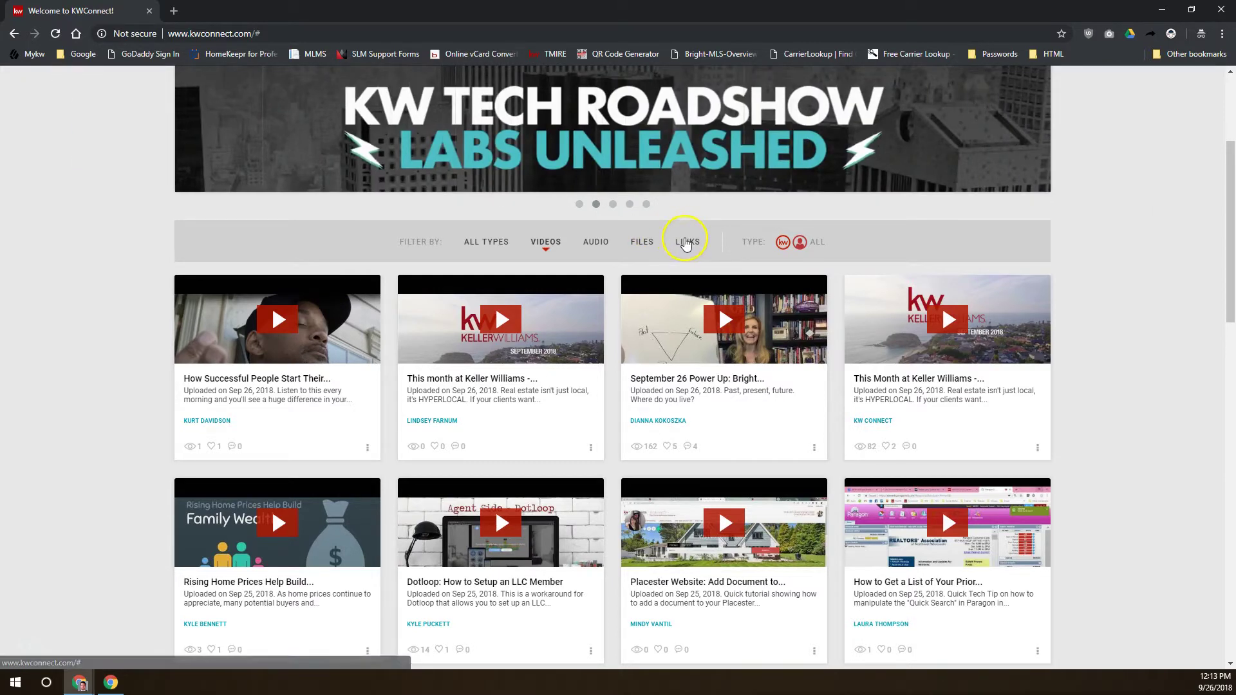
pyautogui.click(783, 240)
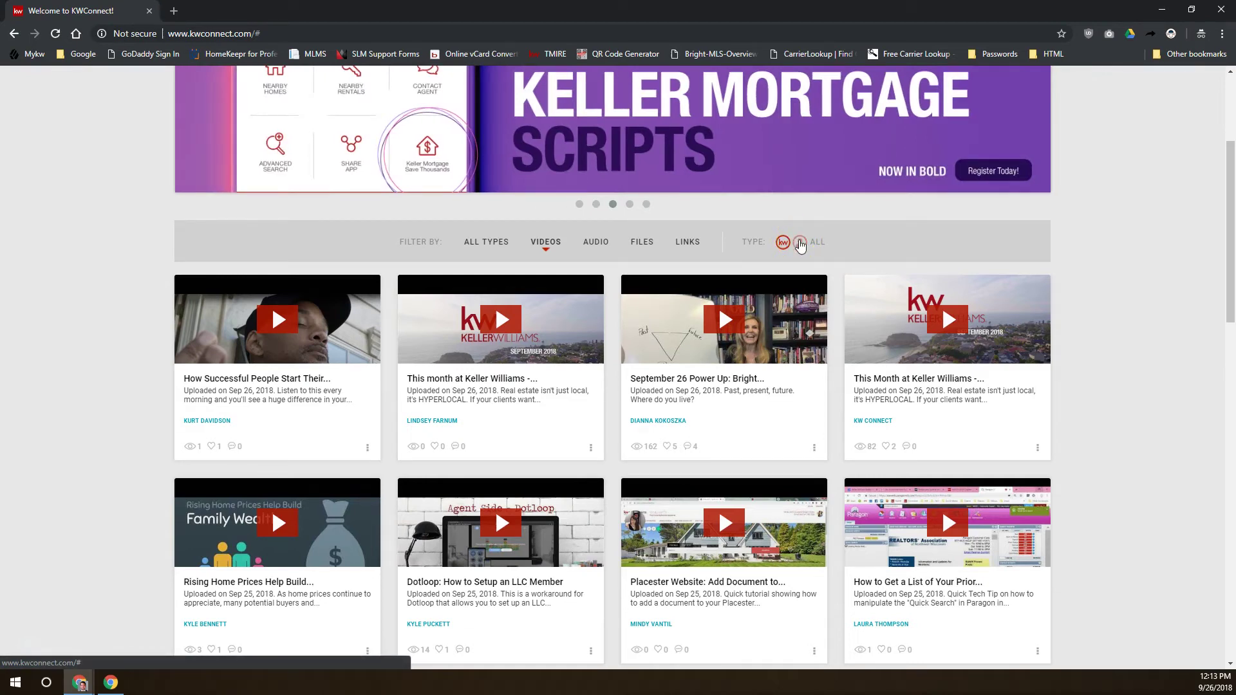
pyautogui.click(783, 243)
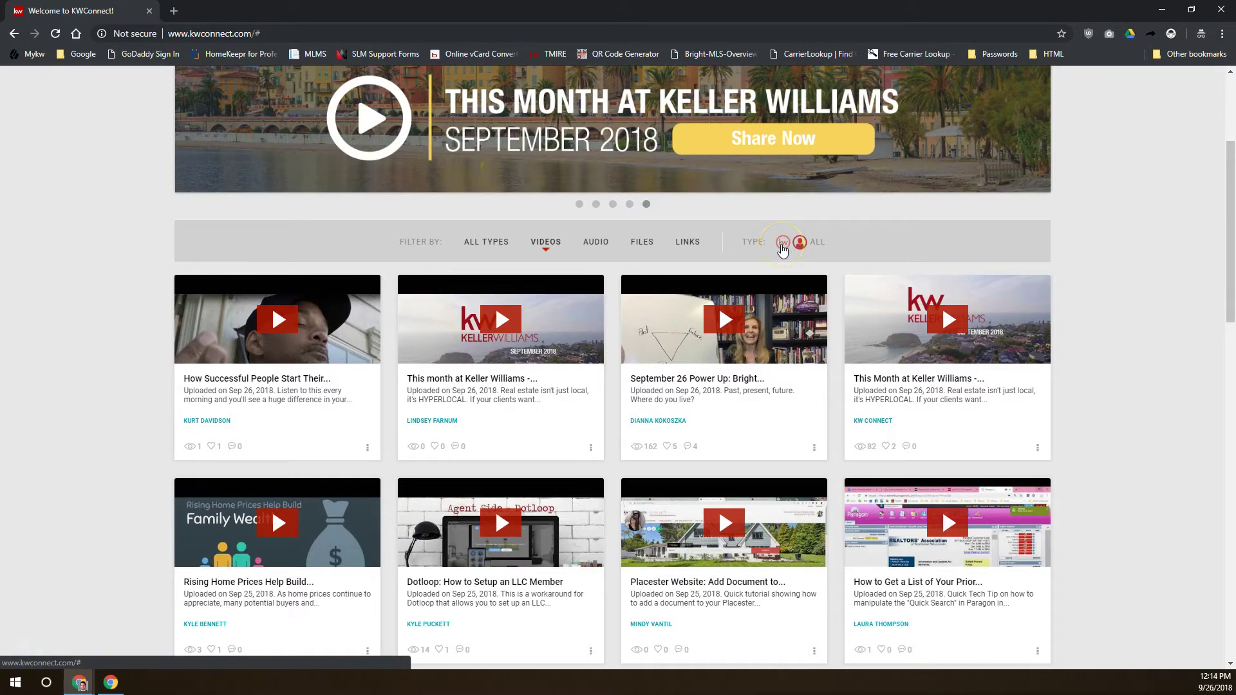
pyautogui.click(781, 244)
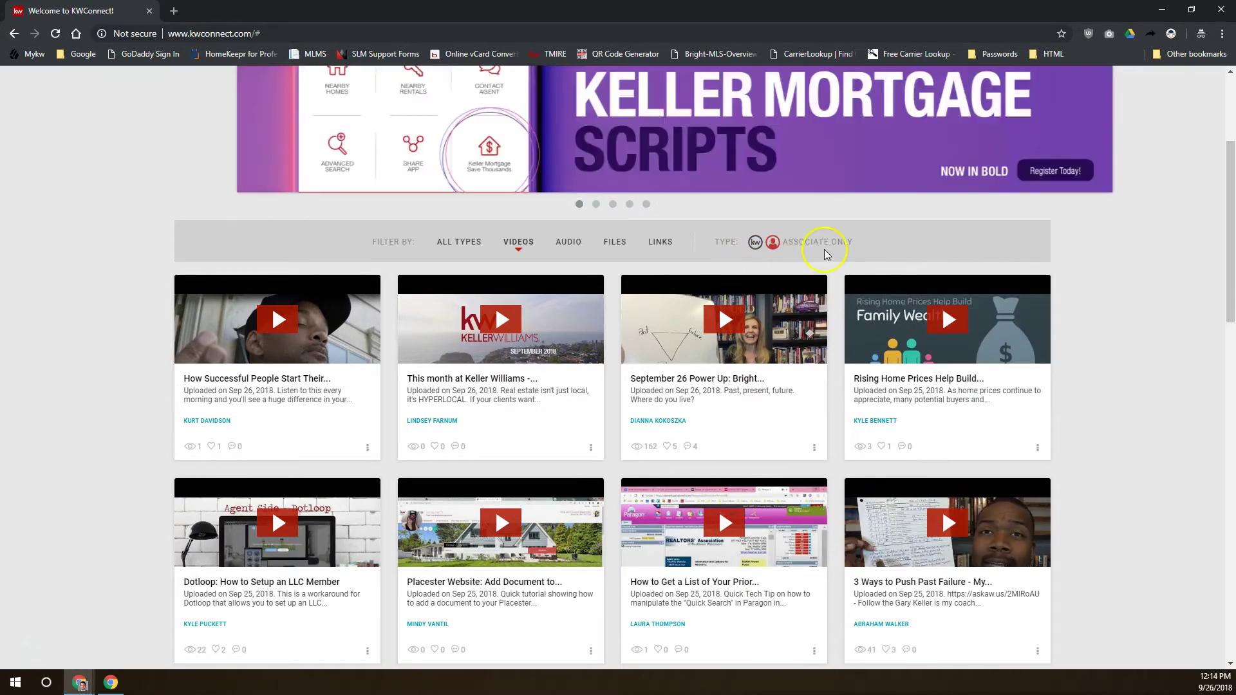
pyautogui.moveTo(780, 243); pyautogui.dragTo(874, 249)
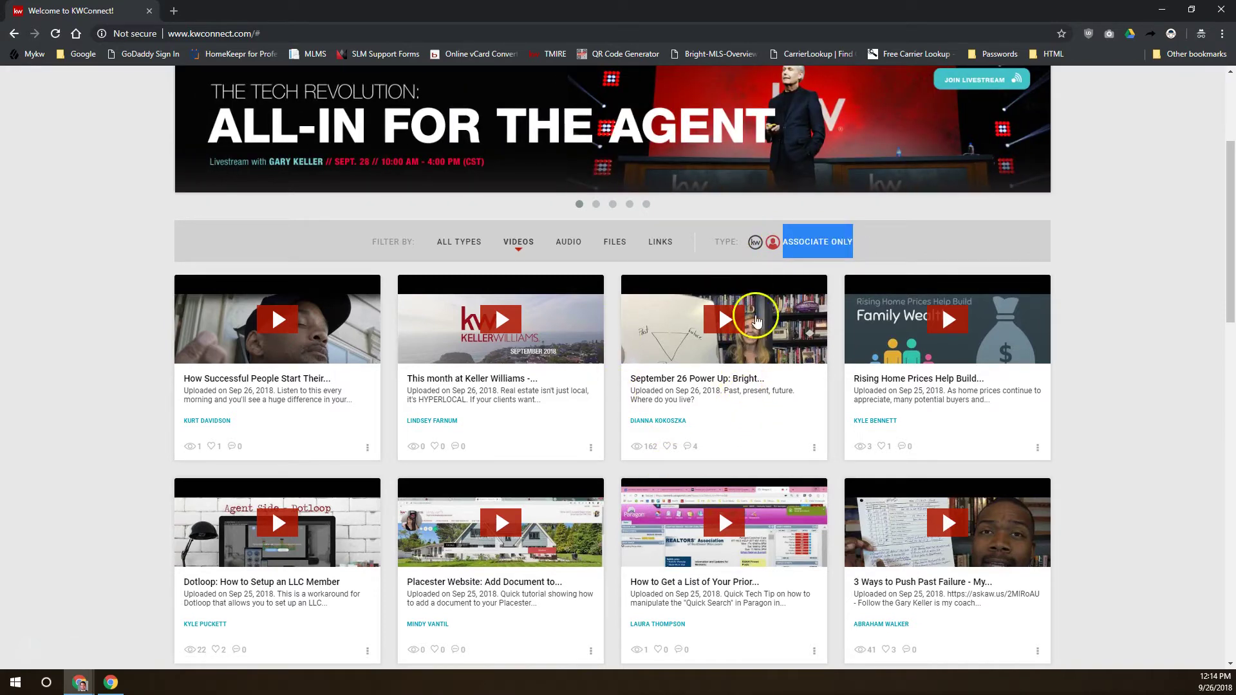
pyautogui.click(756, 245)
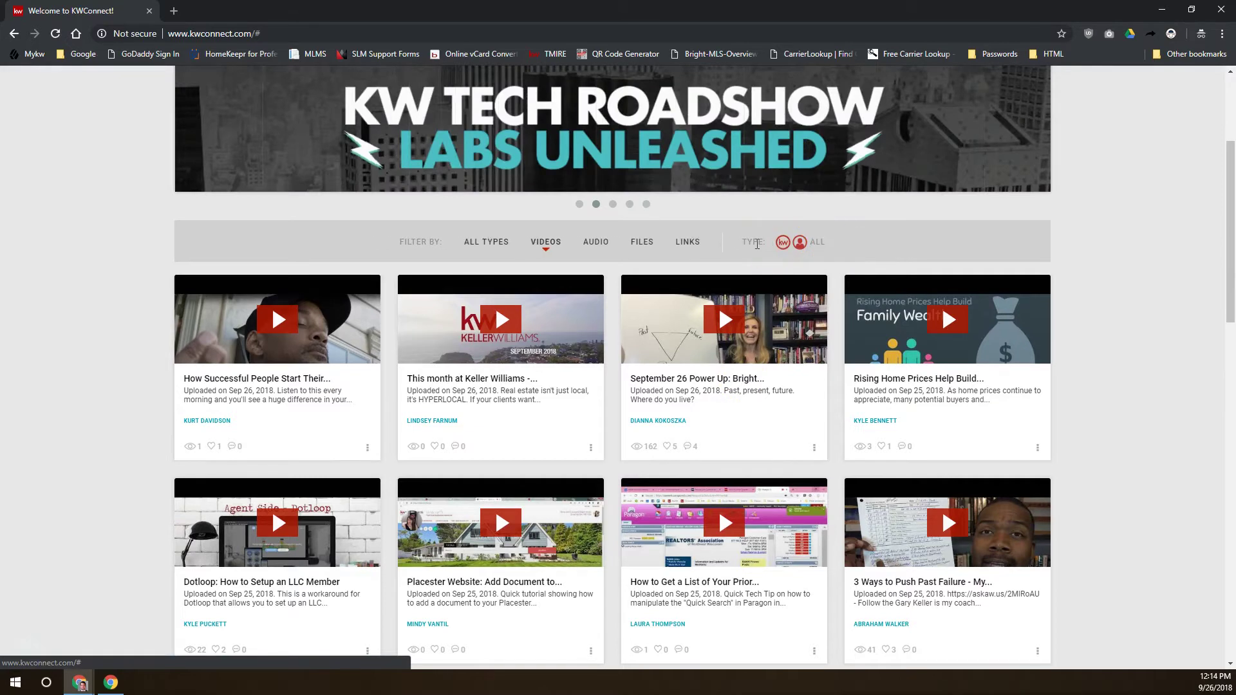
pyautogui.click(800, 250)
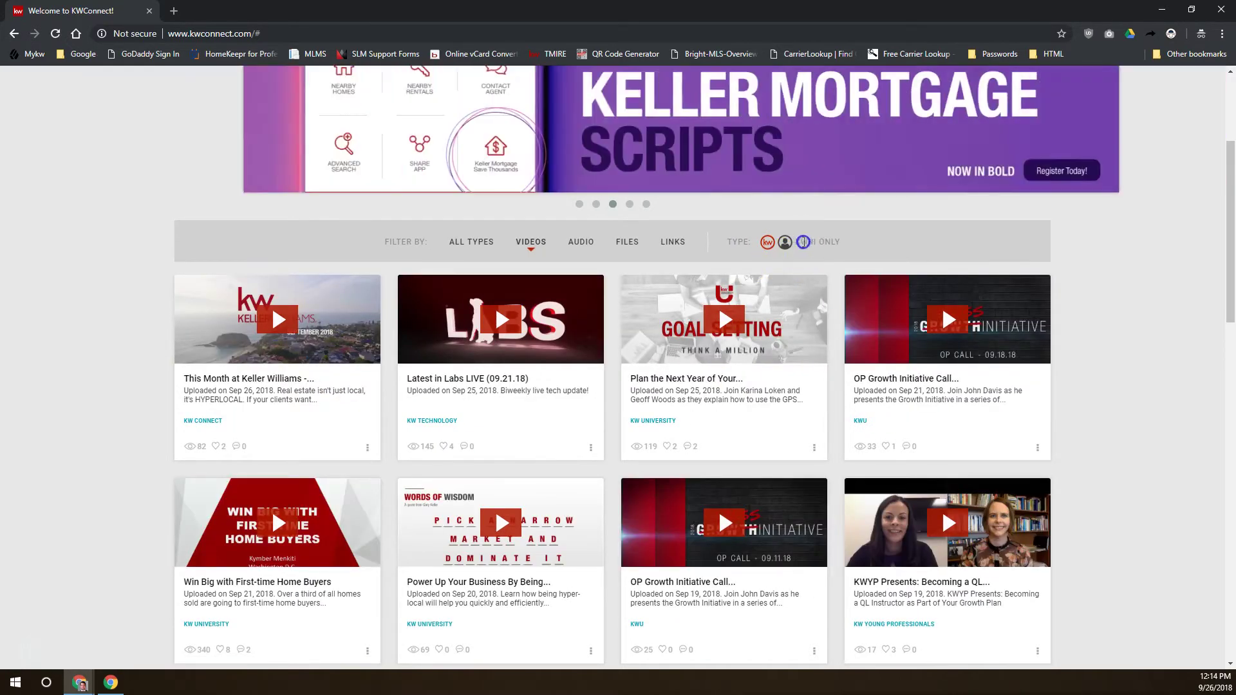
pyautogui.moveTo(804, 242); pyautogui.dragTo(845, 247)
pyautogui.scroll(-4, 805, 386)
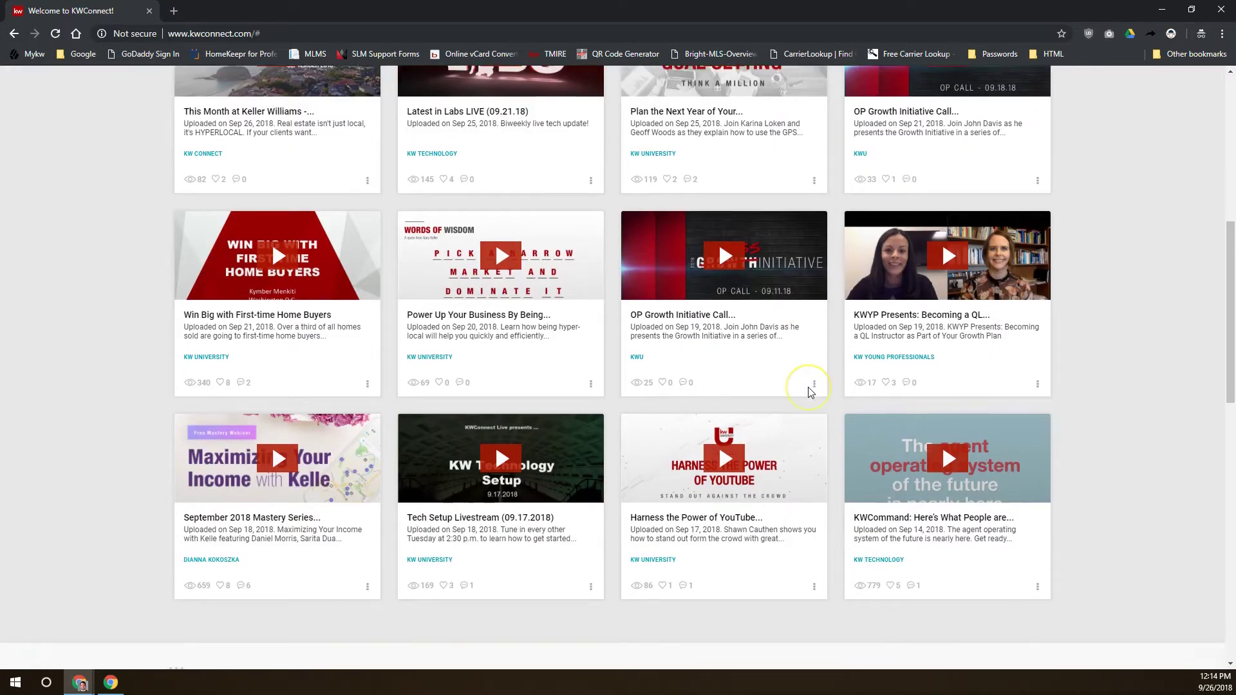
pyautogui.scroll(7, 805, 392)
pyautogui.click(786, 454)
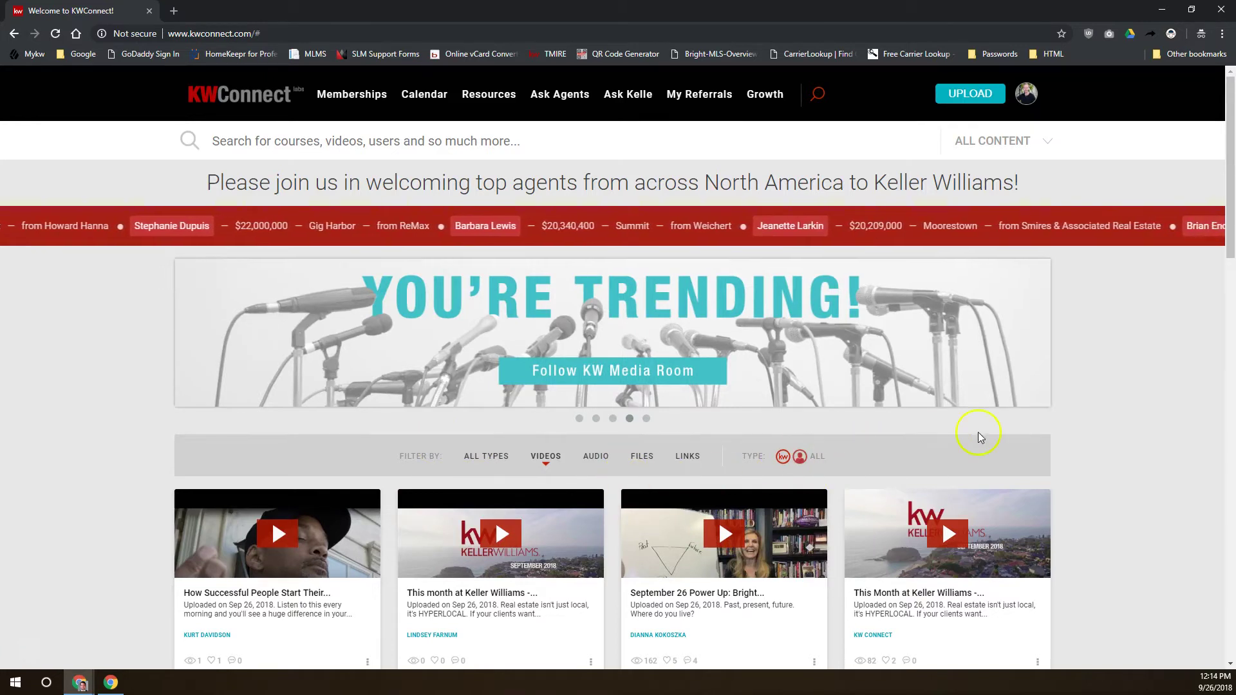
pyautogui.scroll(-15, 793, 458)
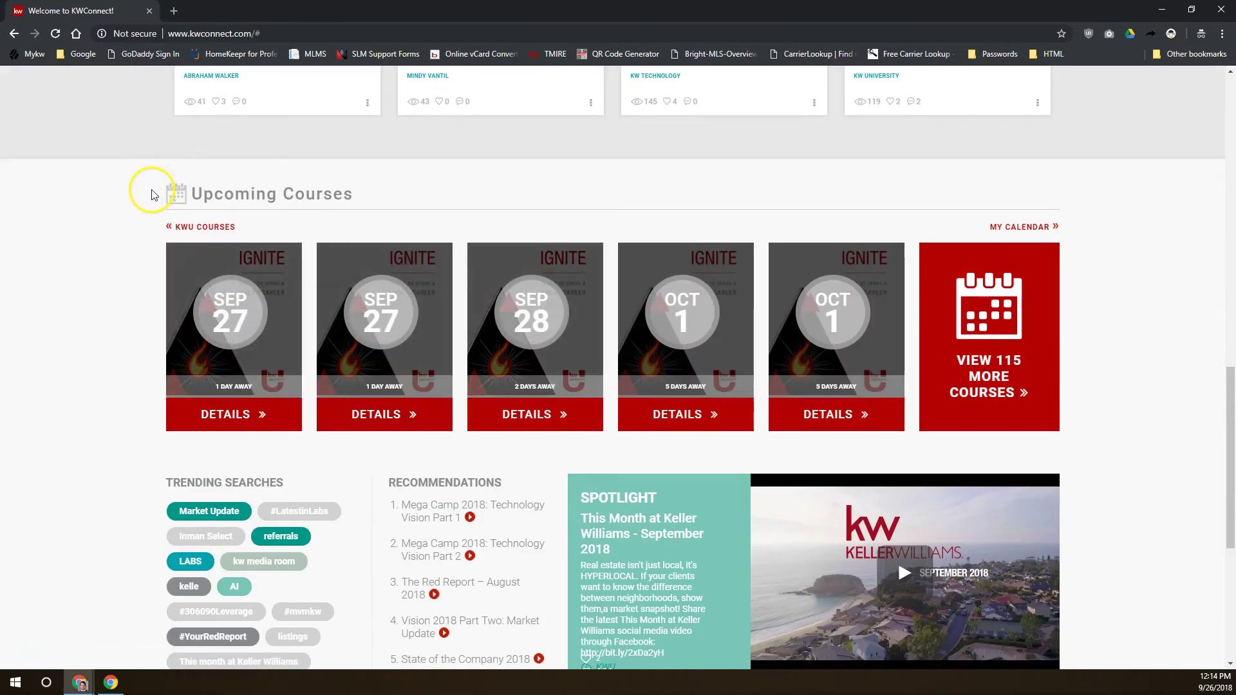
pyautogui.moveTo(148, 191); pyautogui.dragTo(403, 208)
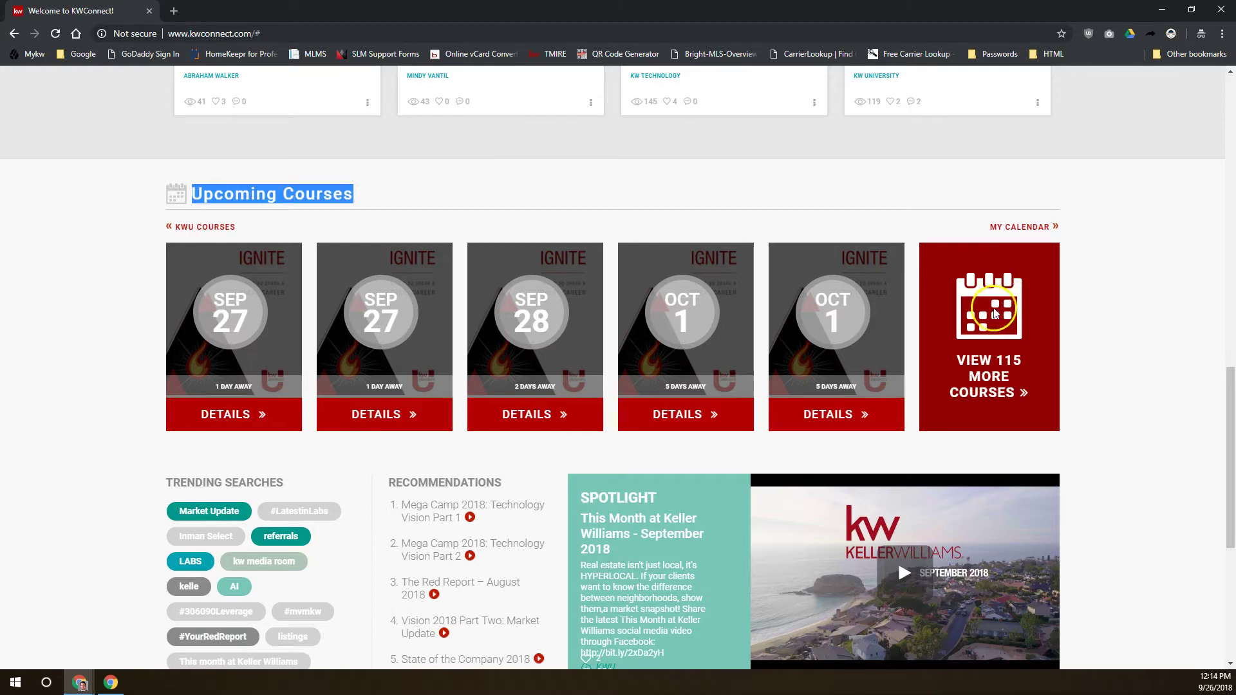
pyautogui.scroll(-2, 901, 309)
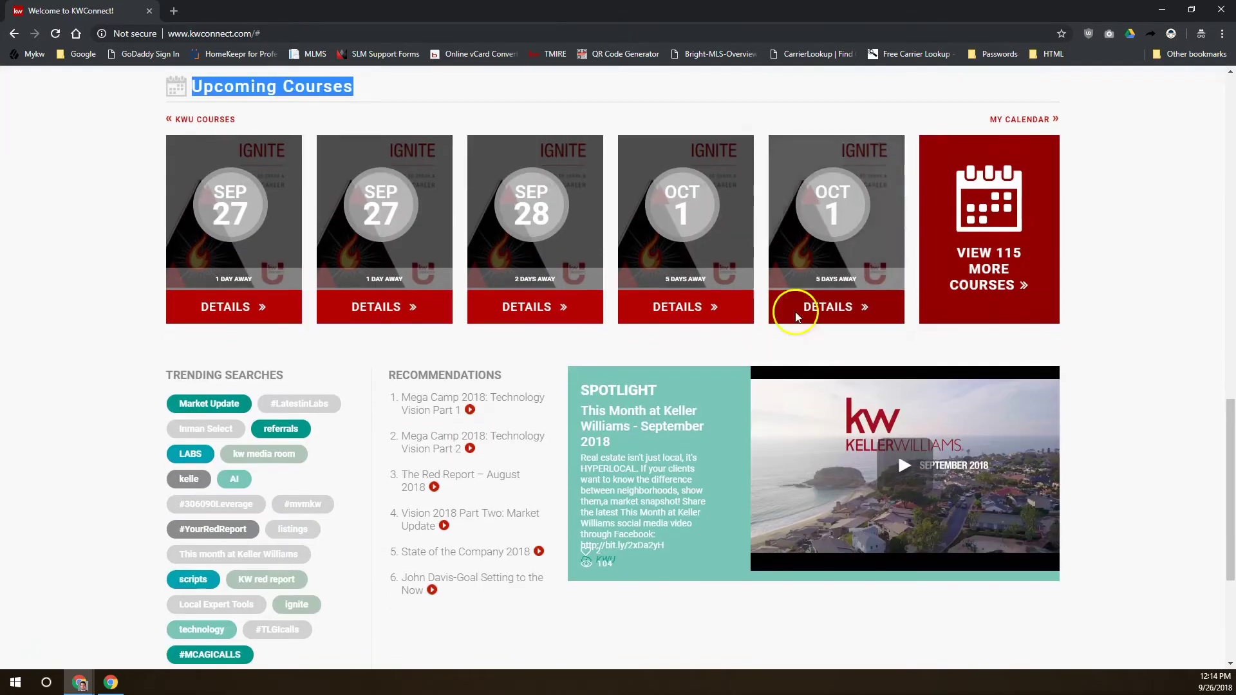
pyautogui.scroll(-2, 193, 399)
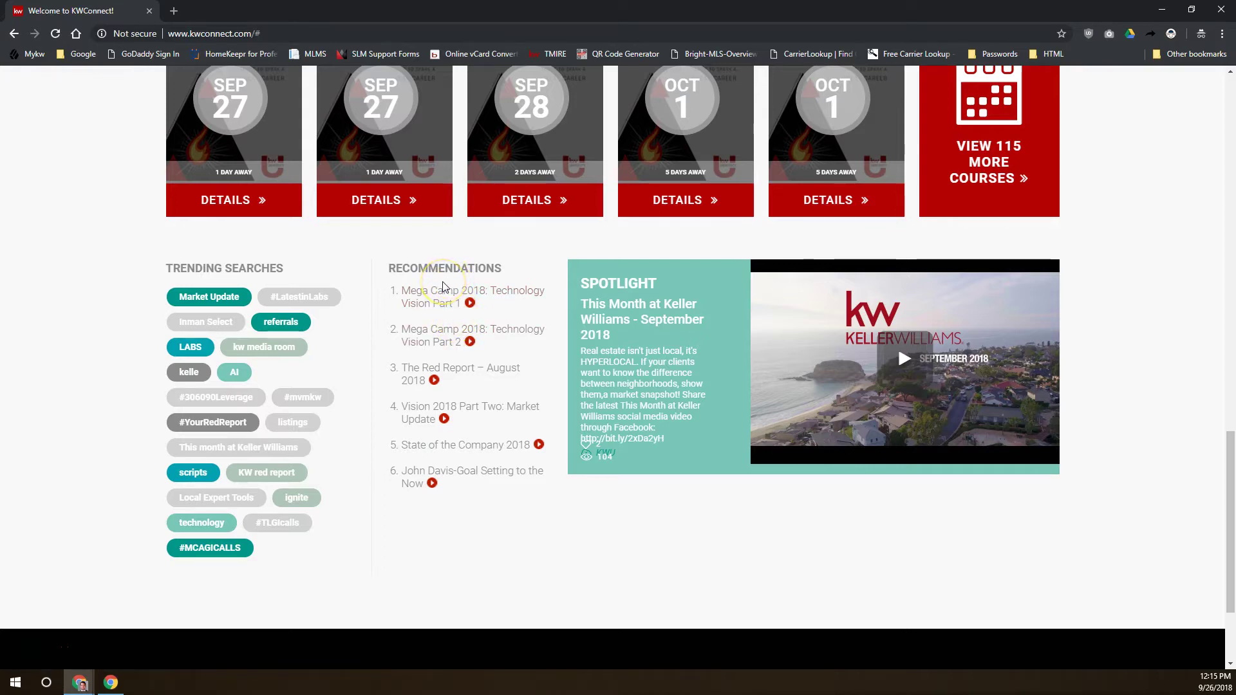
pyautogui.scroll(15, 442, 283)
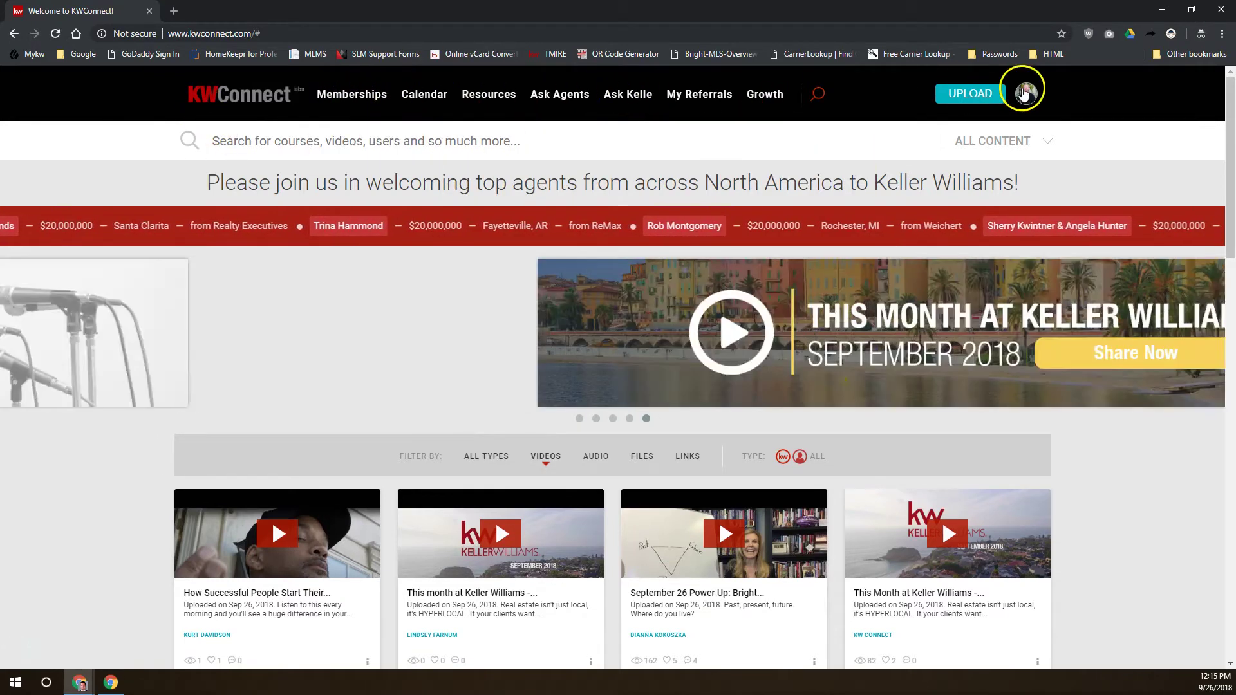
# Choose My Profile from the avatar menu to show your page with 51 followers and About Me
pyautogui.click(1025, 93)
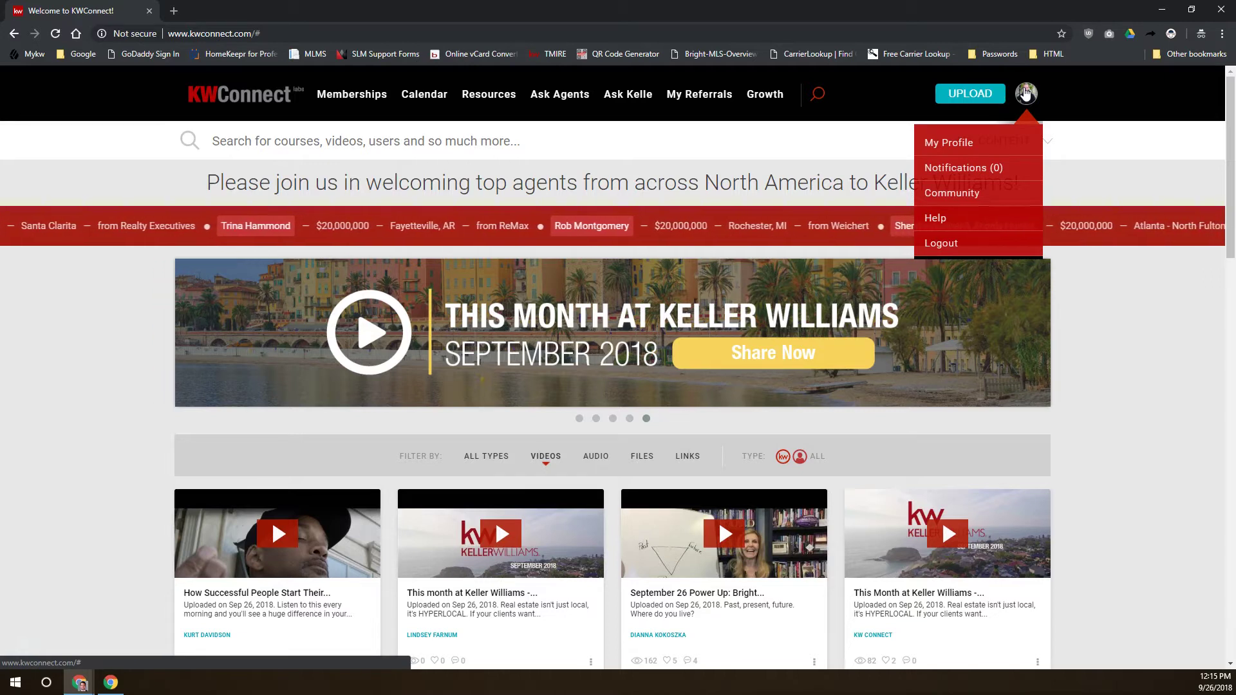
pyautogui.click(886, 88)
pyautogui.click(707, 95)
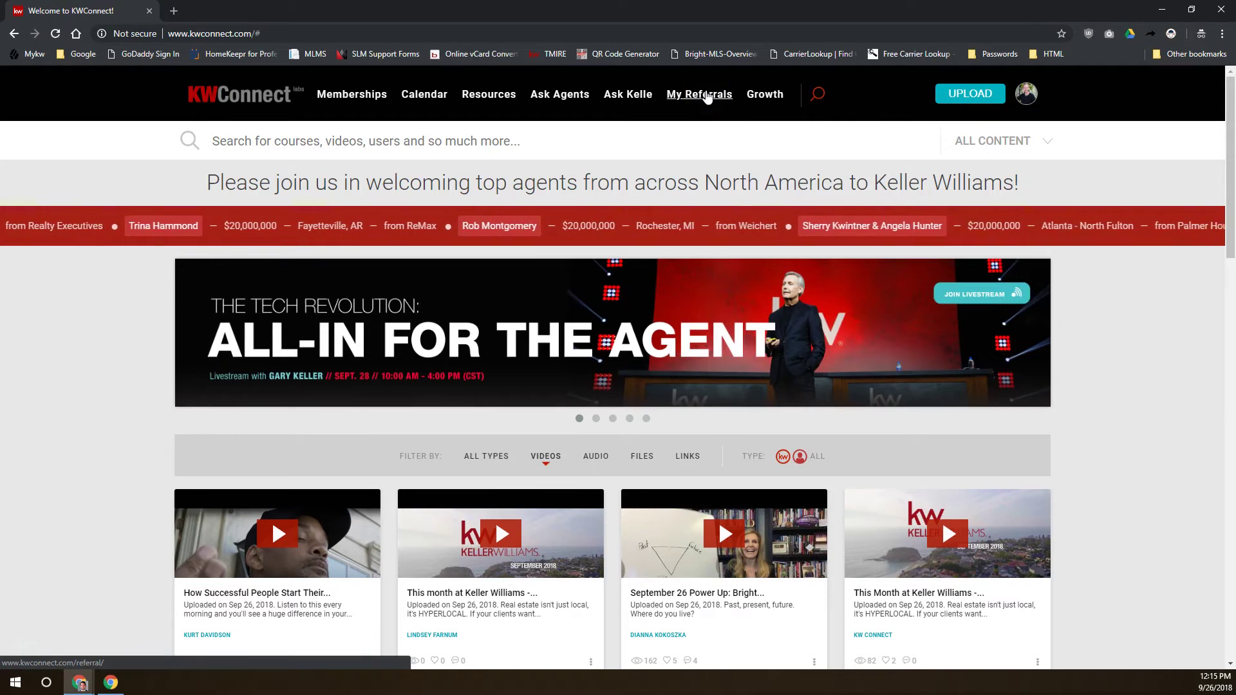
pyautogui.click(1026, 96)
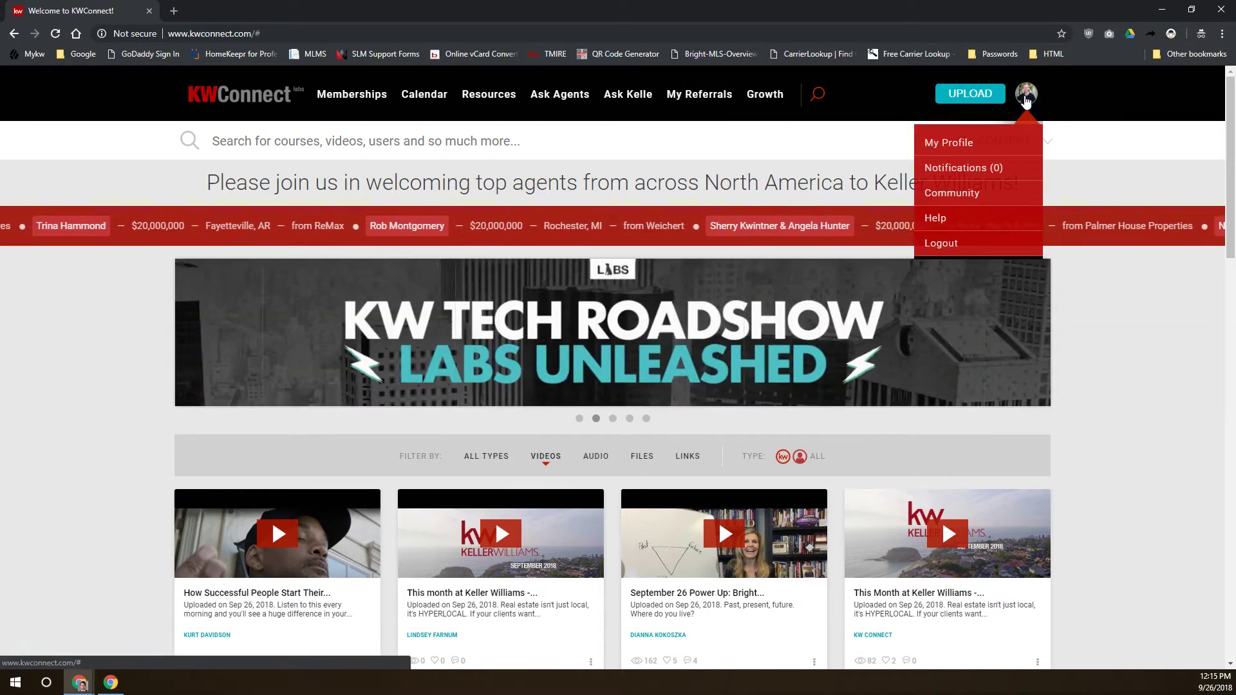
pyautogui.click(951, 144)
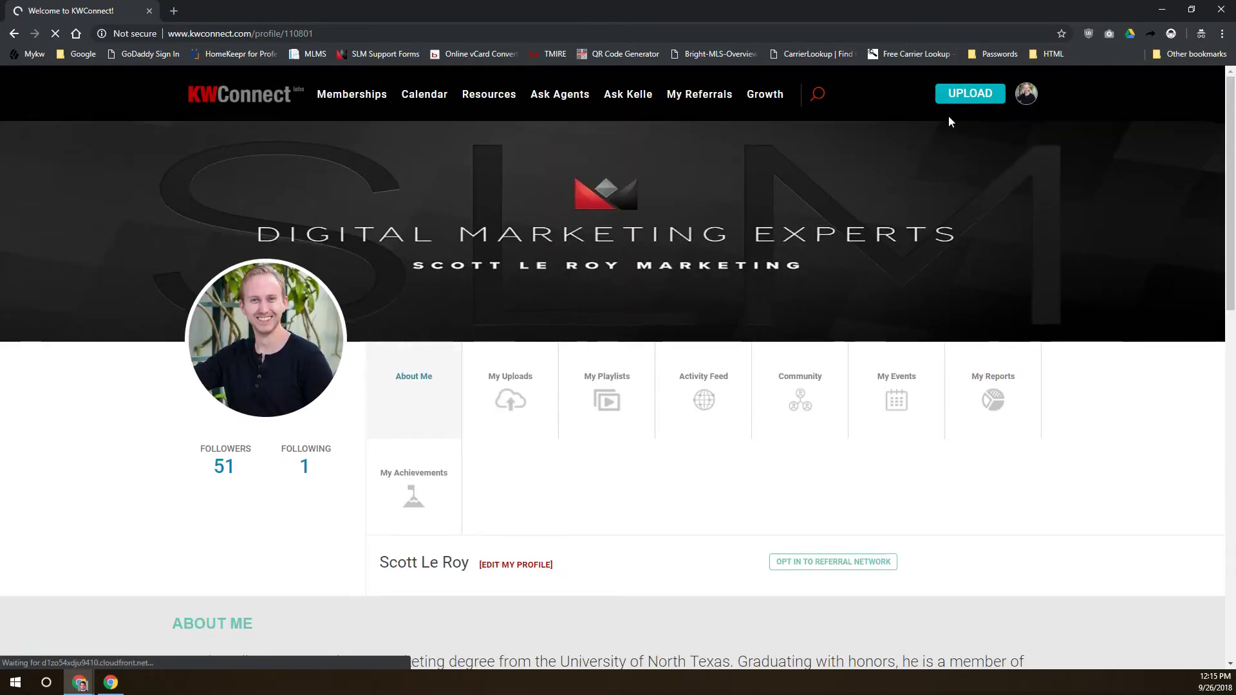
pyautogui.click(936, 129)
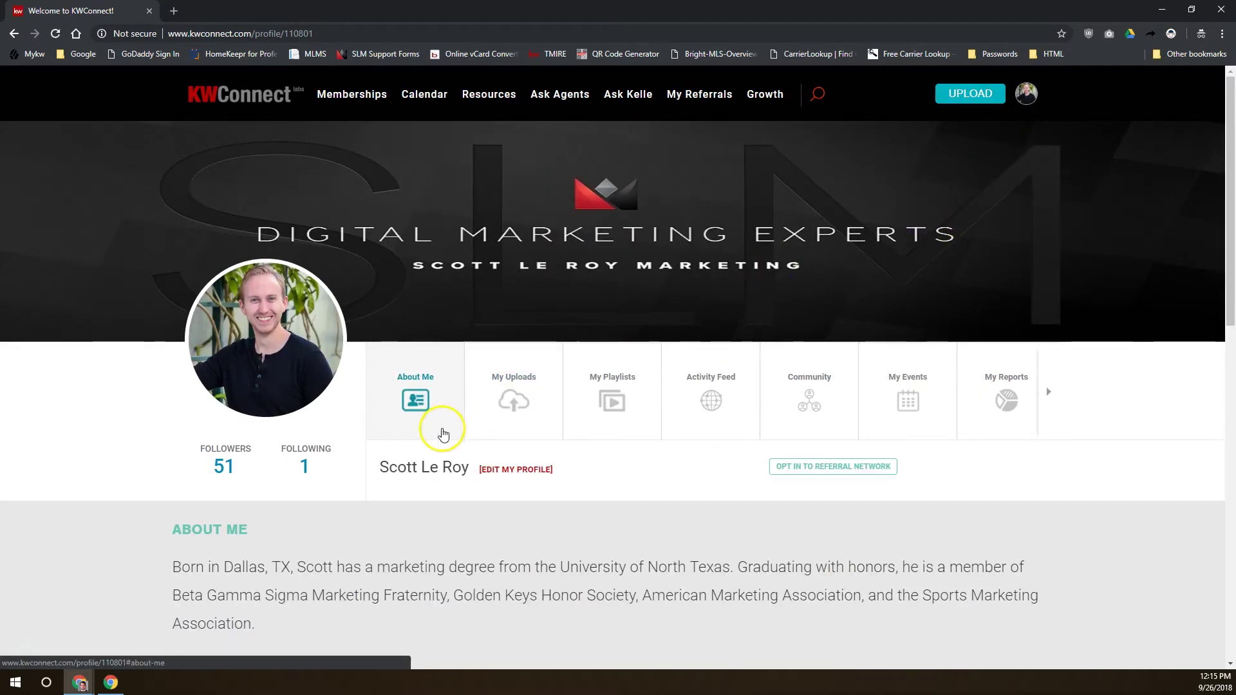
# Peek at the profile editor, return to the profile page, and scroll through it
pyautogui.click(265, 348)
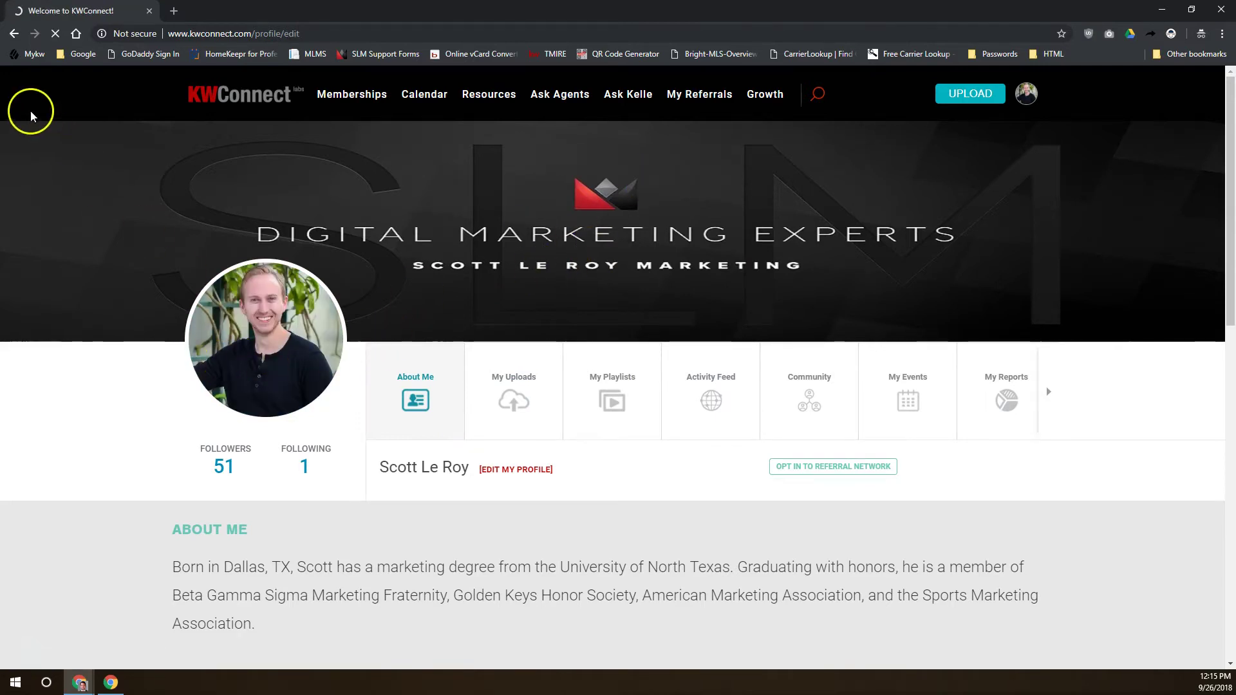
pyautogui.click(14, 34)
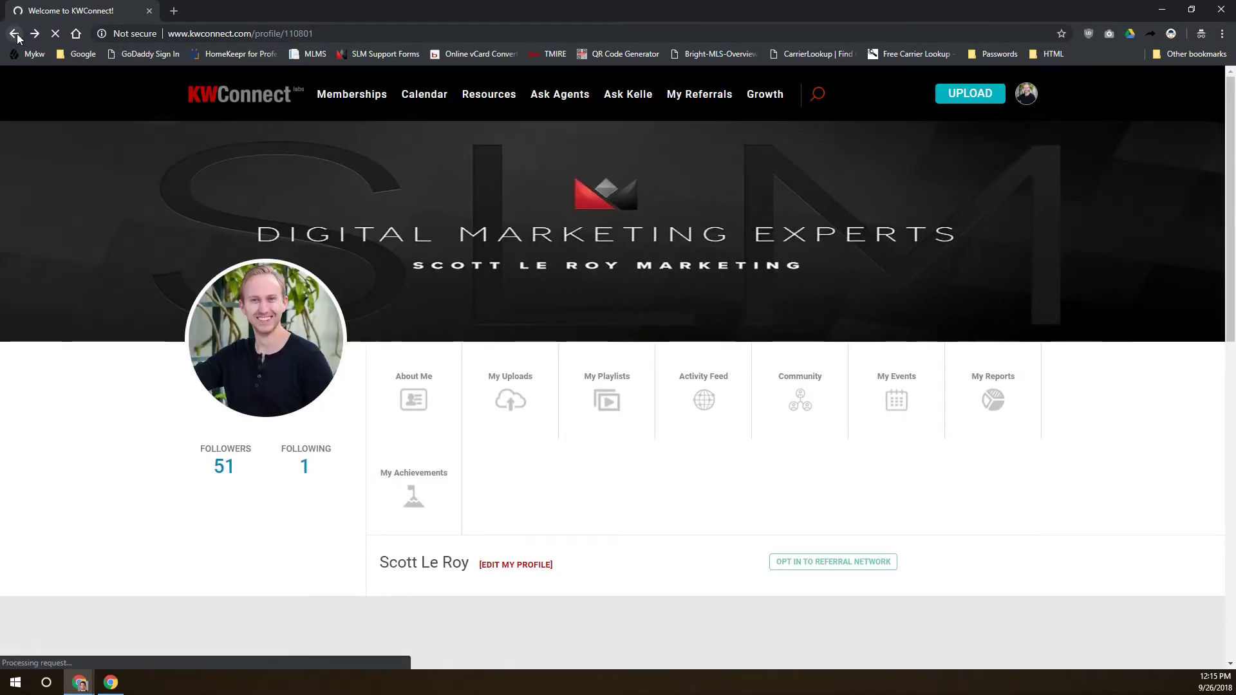
pyautogui.scroll(-7, 405, 491)
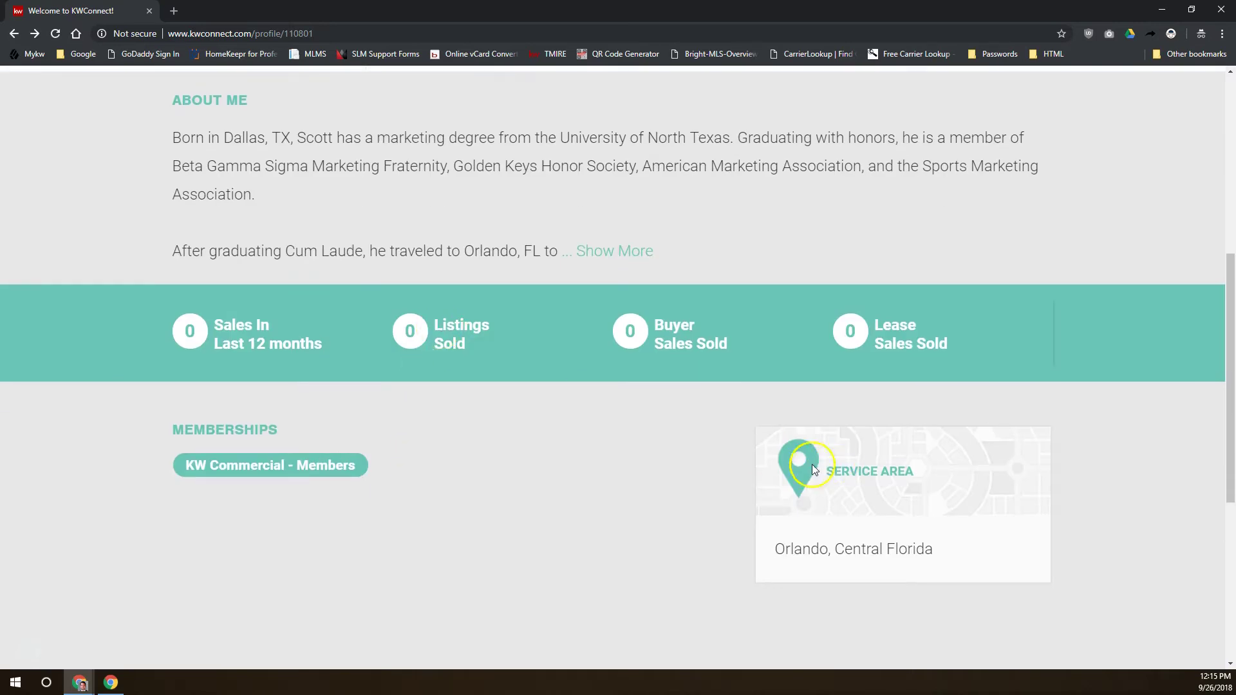
pyautogui.scroll(4, 482, 509)
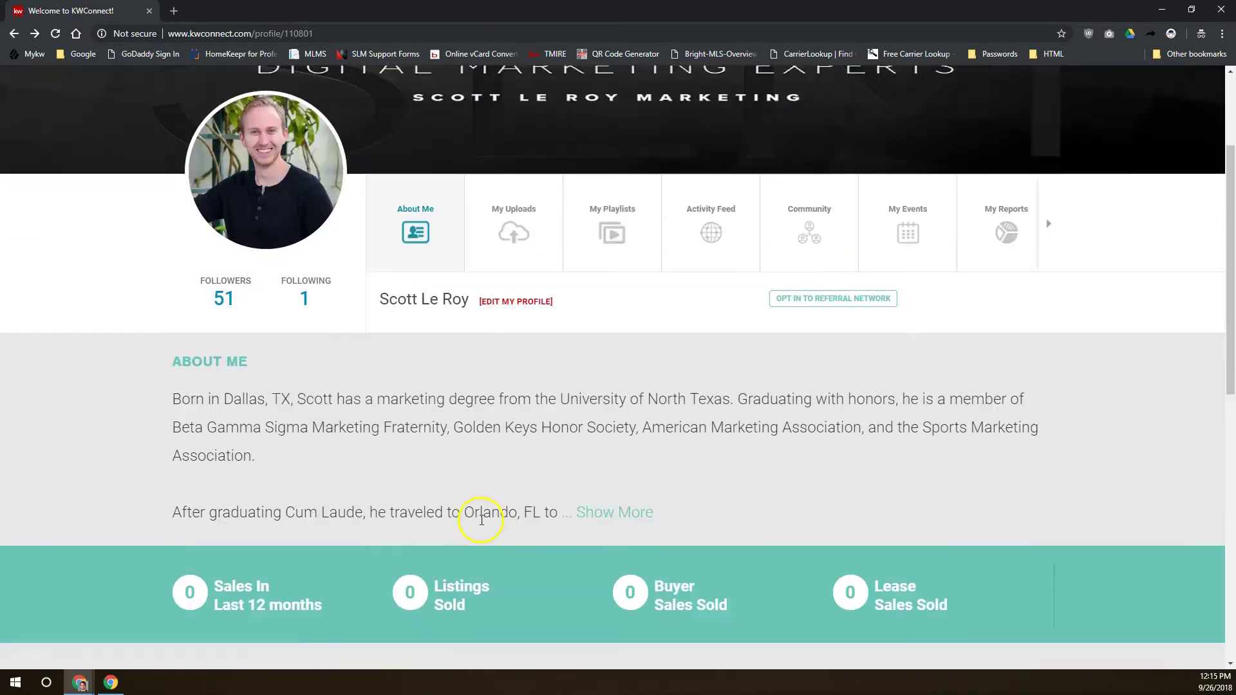
pyautogui.scroll(-2, 306, 297)
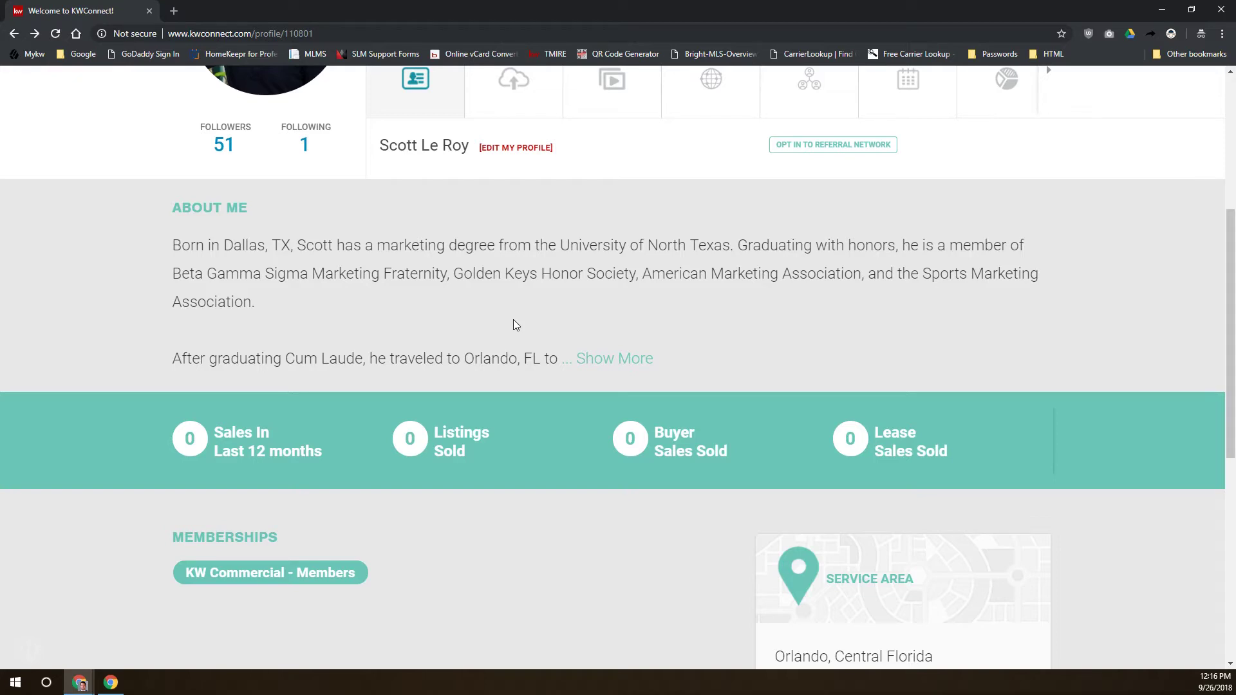
# Expand the full About Me biography, slide the stats bar, and scroll back to the banner
pyautogui.click(593, 362)
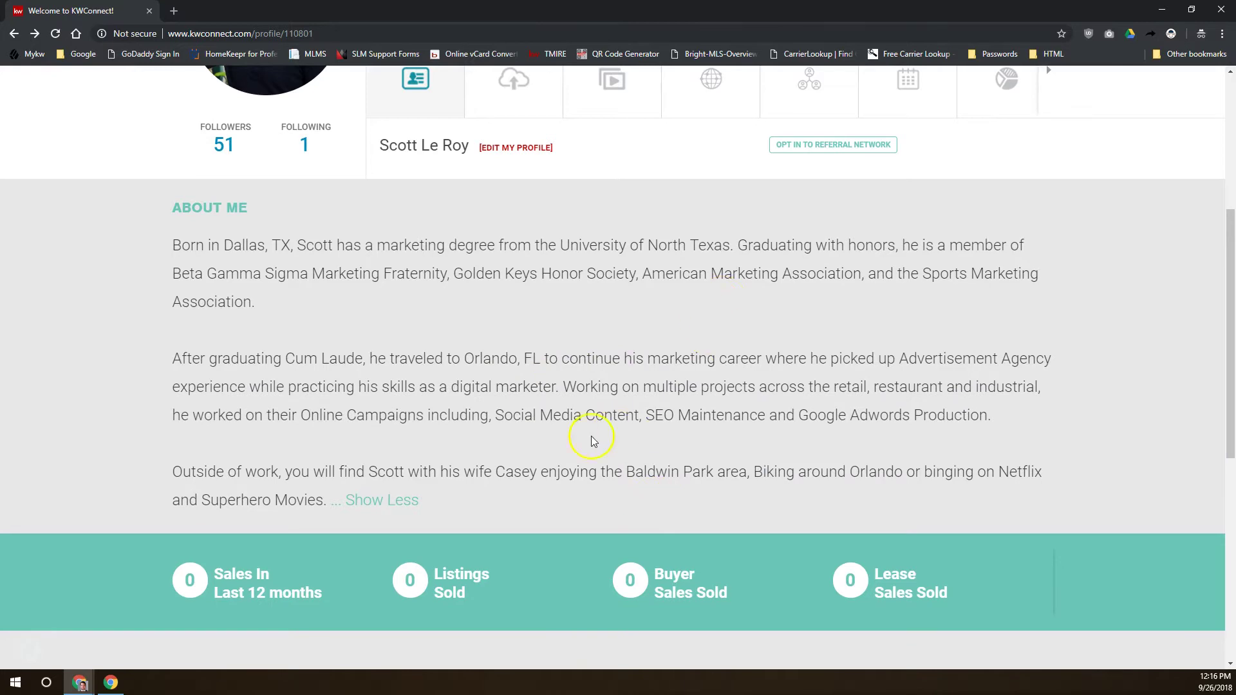
pyautogui.scroll(-2, 418, 454)
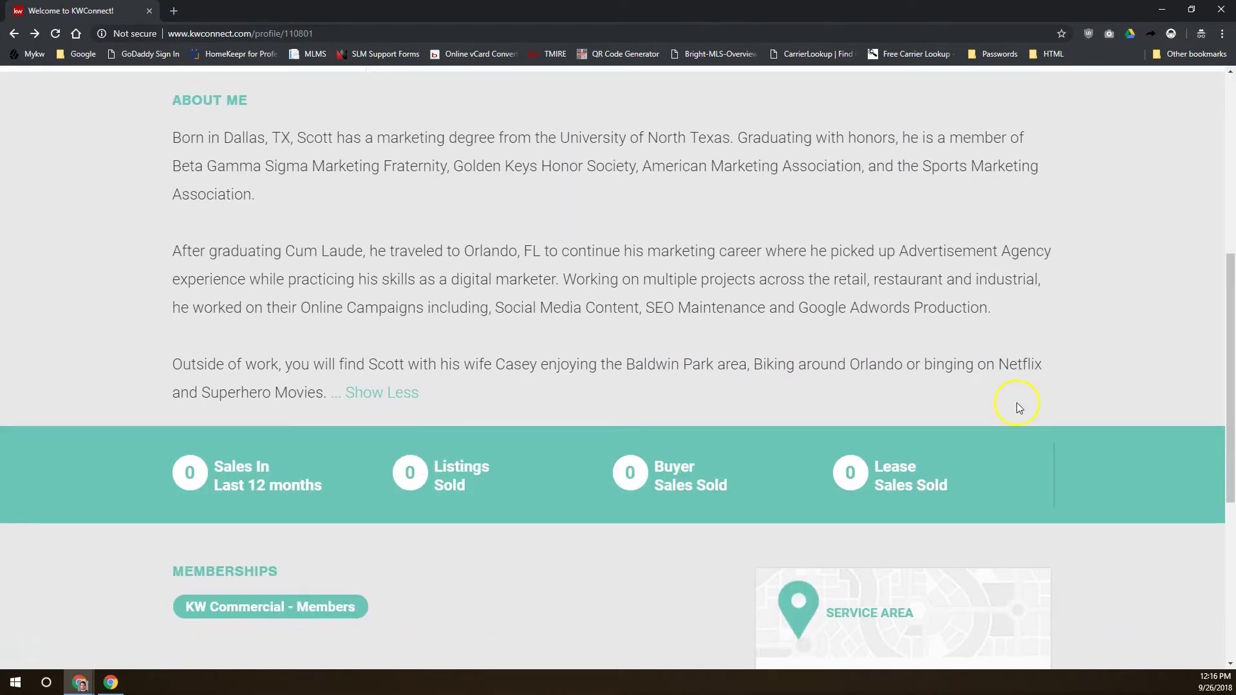
pyautogui.moveTo(1018, 483); pyautogui.dragTo(485, 437)
pyautogui.moveTo(982, 483); pyautogui.dragTo(585, 474)
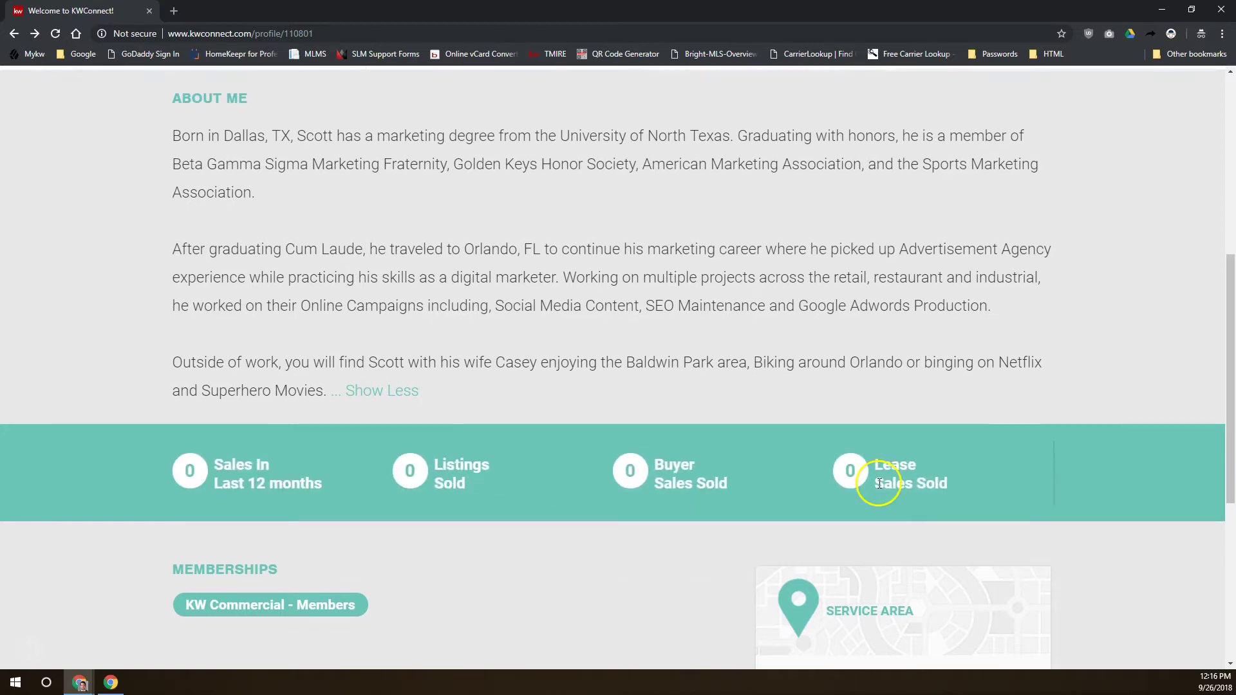
pyautogui.scroll(-2, 872, 502)
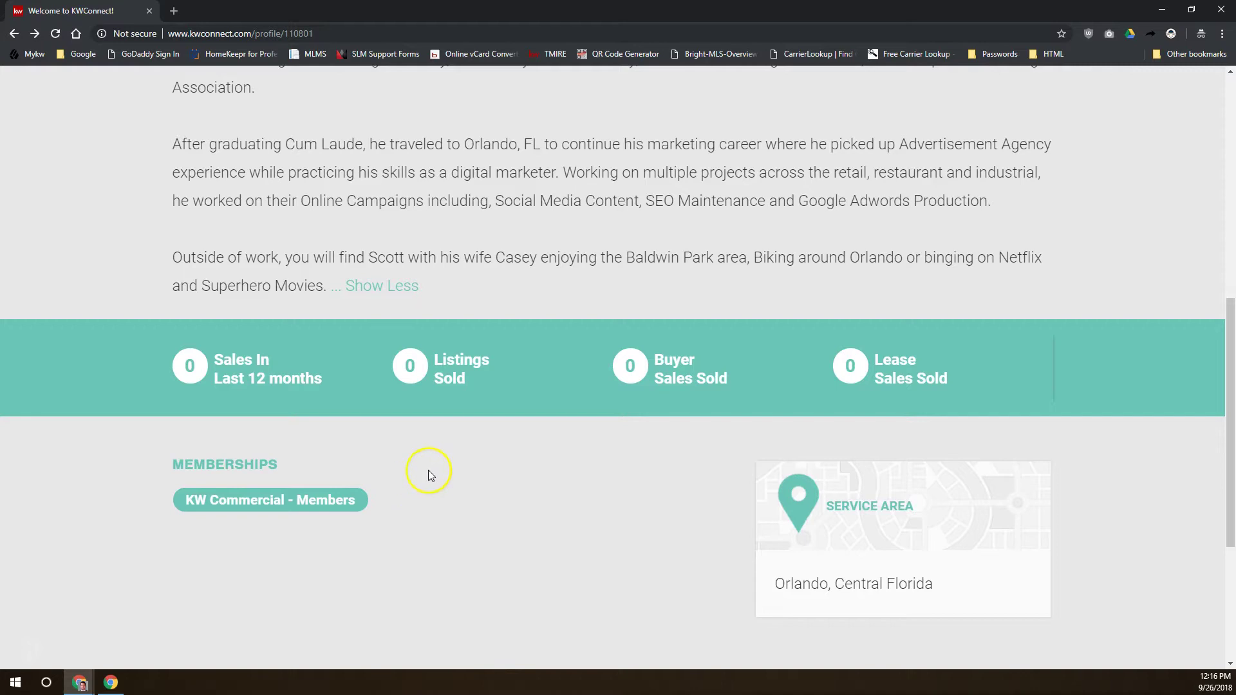
pyautogui.scroll(5, 425, 488)
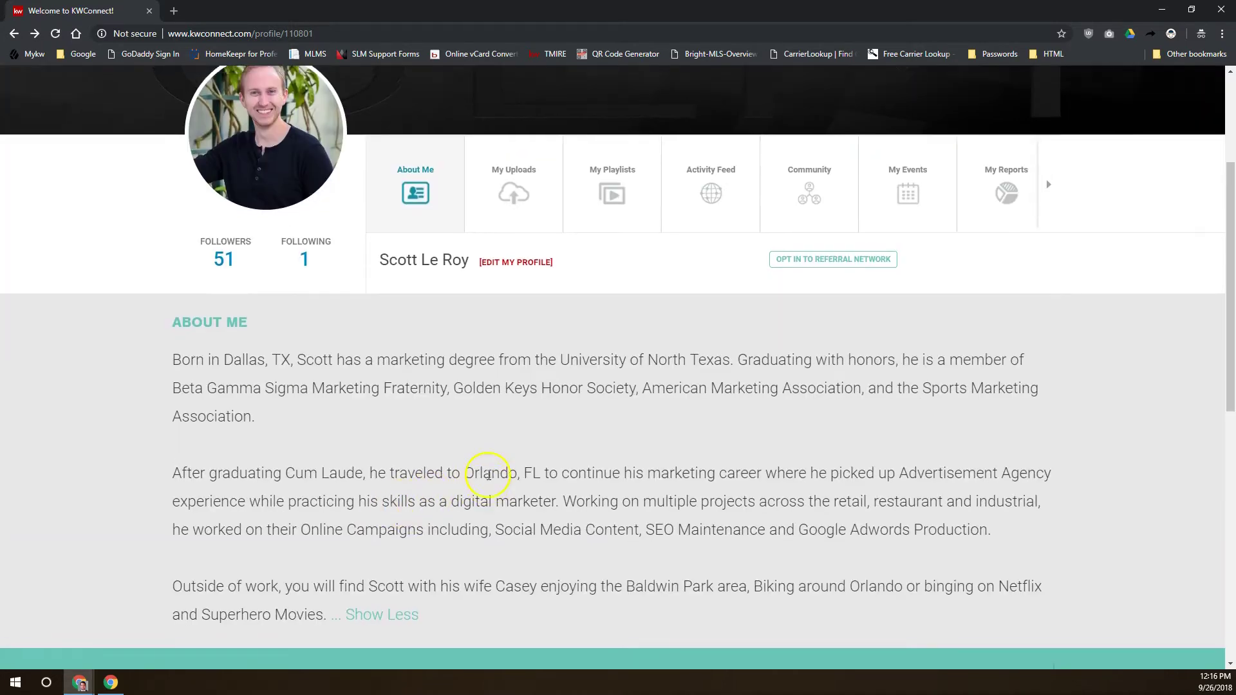
pyautogui.scroll(2, 482, 475)
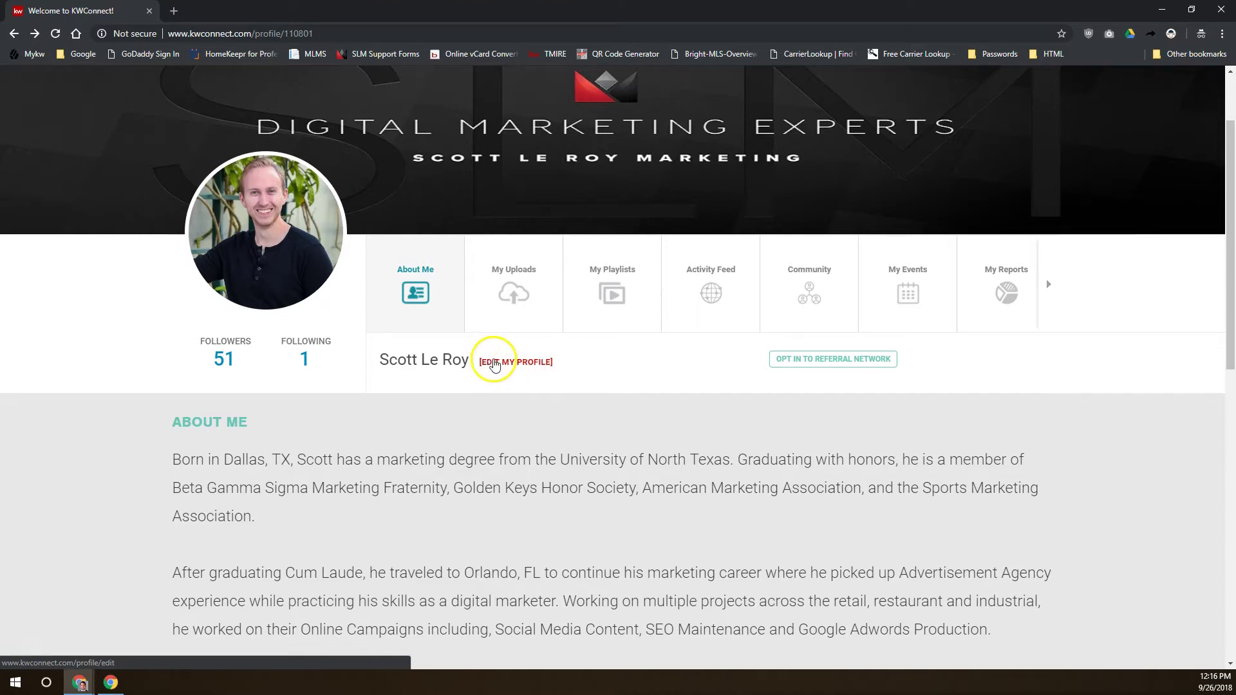
# Browse the Edit Connect Profile form, then view the 1920 × 313 px Upload Banner Image requirement
pyautogui.click(494, 364)
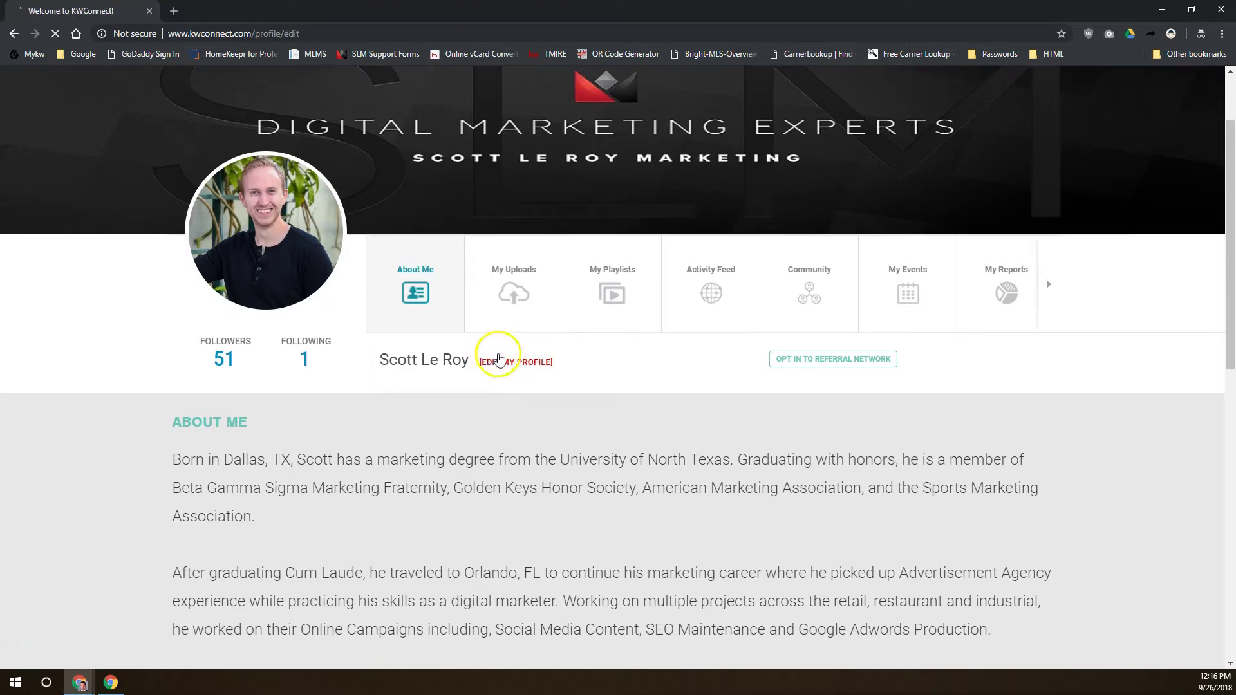
pyautogui.scroll(-5, 281, 267)
pyautogui.scroll(-9, 282, 267)
pyautogui.scroll(12, 280, 264)
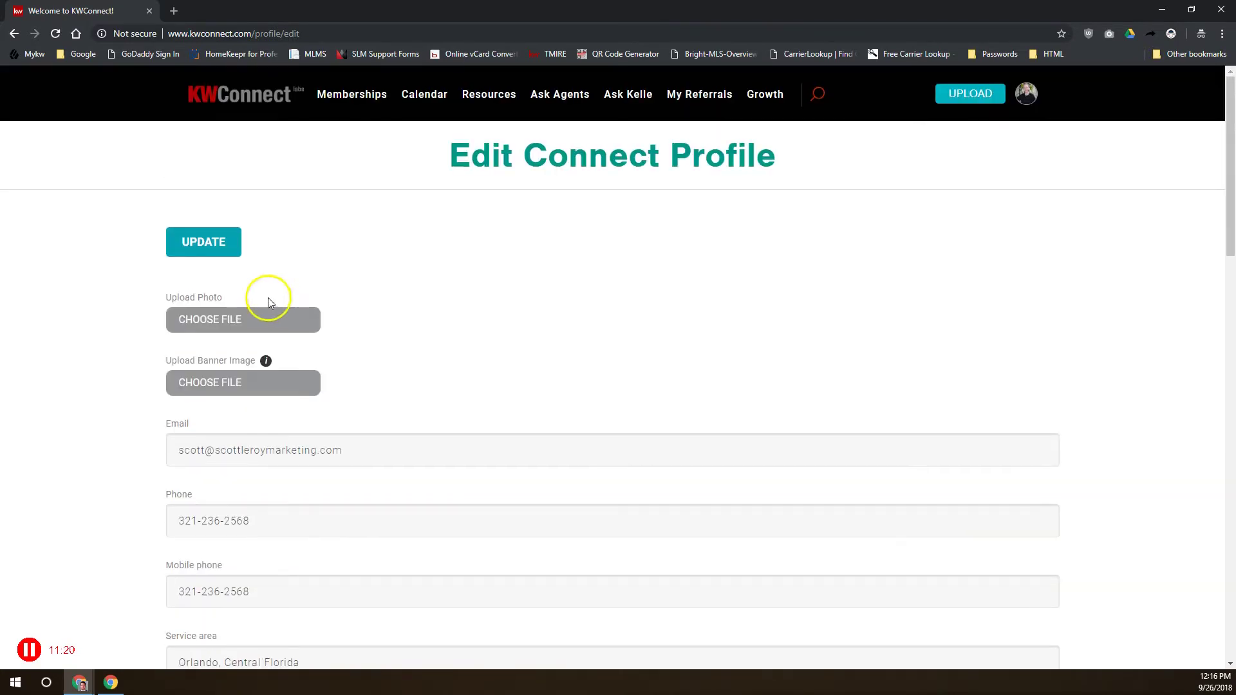
pyautogui.click(220, 318)
pyautogui.click(14, 33)
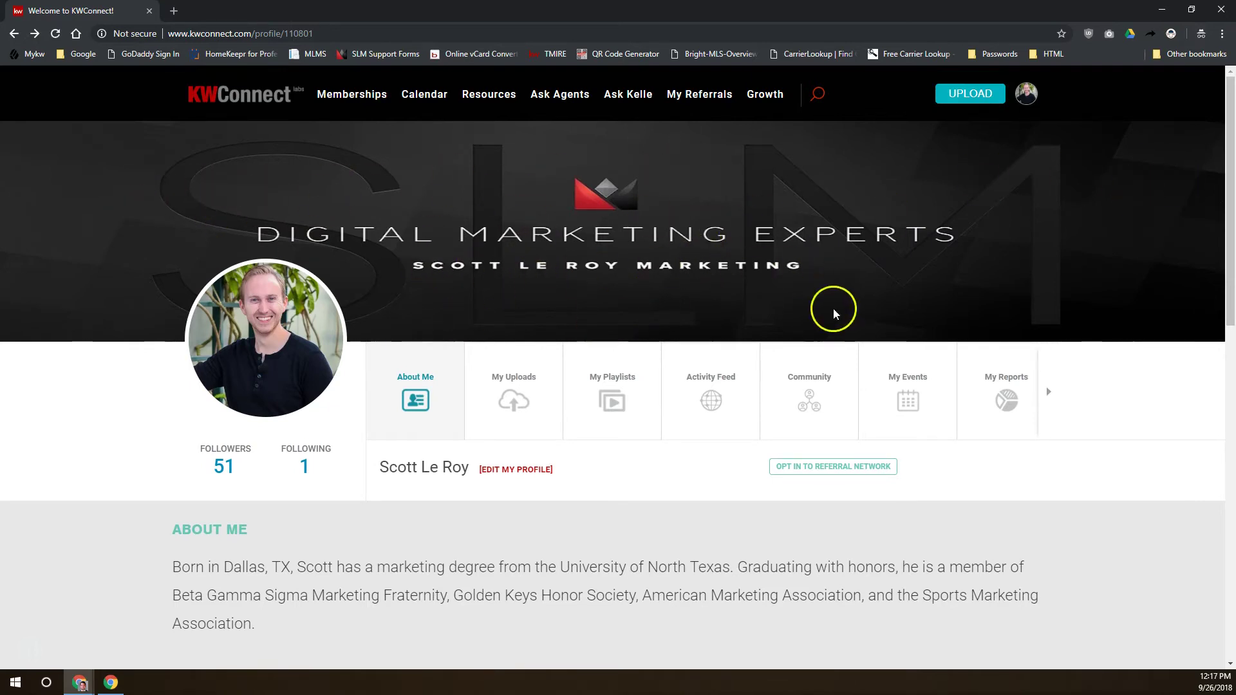
pyautogui.click(34, 34)
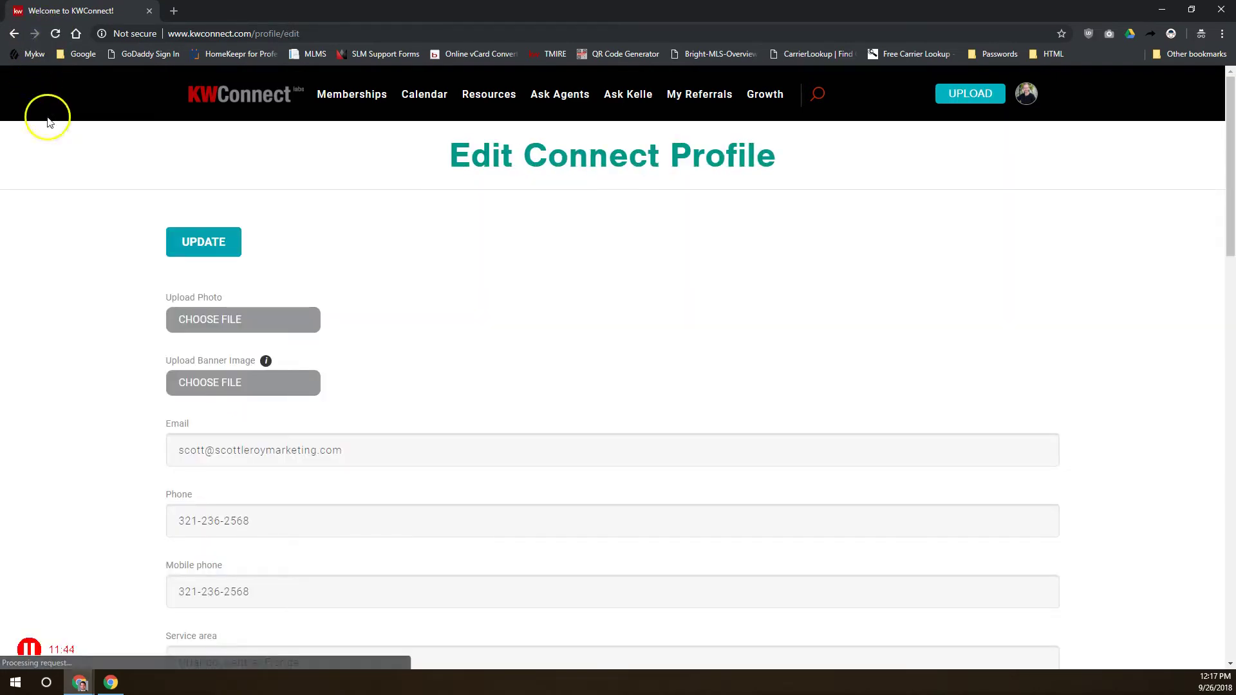
pyautogui.click(266, 362)
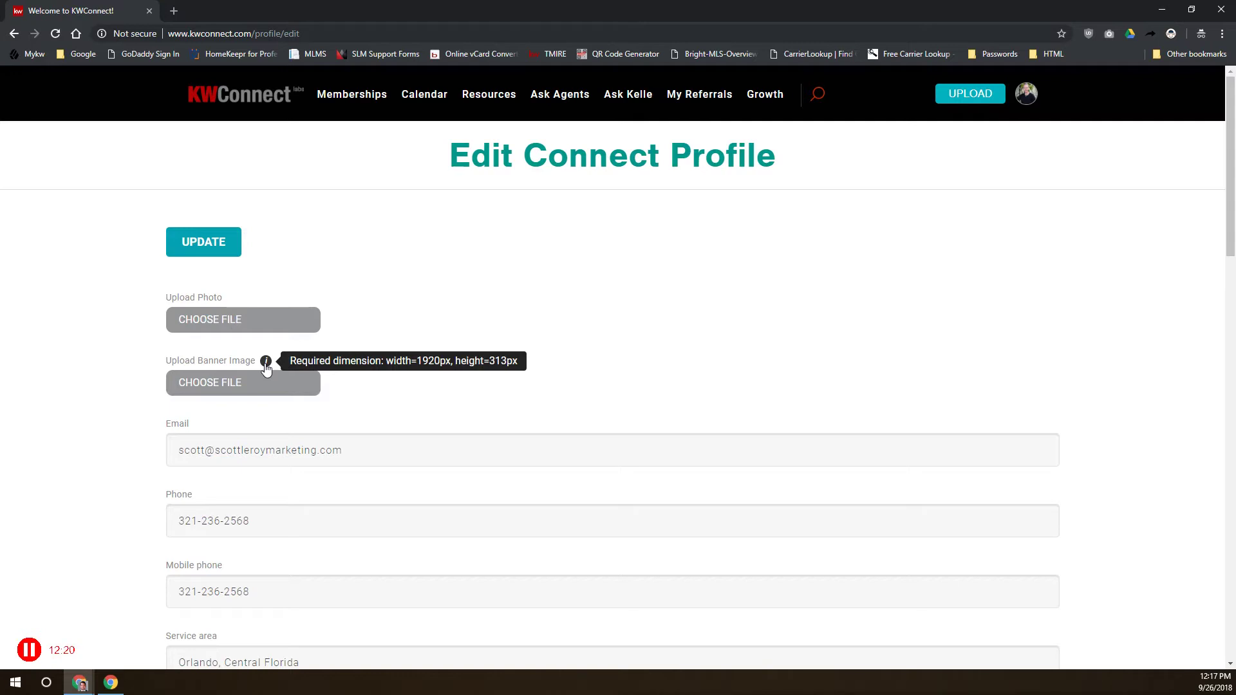
pyautogui.scroll(-2, 257, 386)
pyautogui.moveTo(348, 343); pyautogui.dragTo(162, 334)
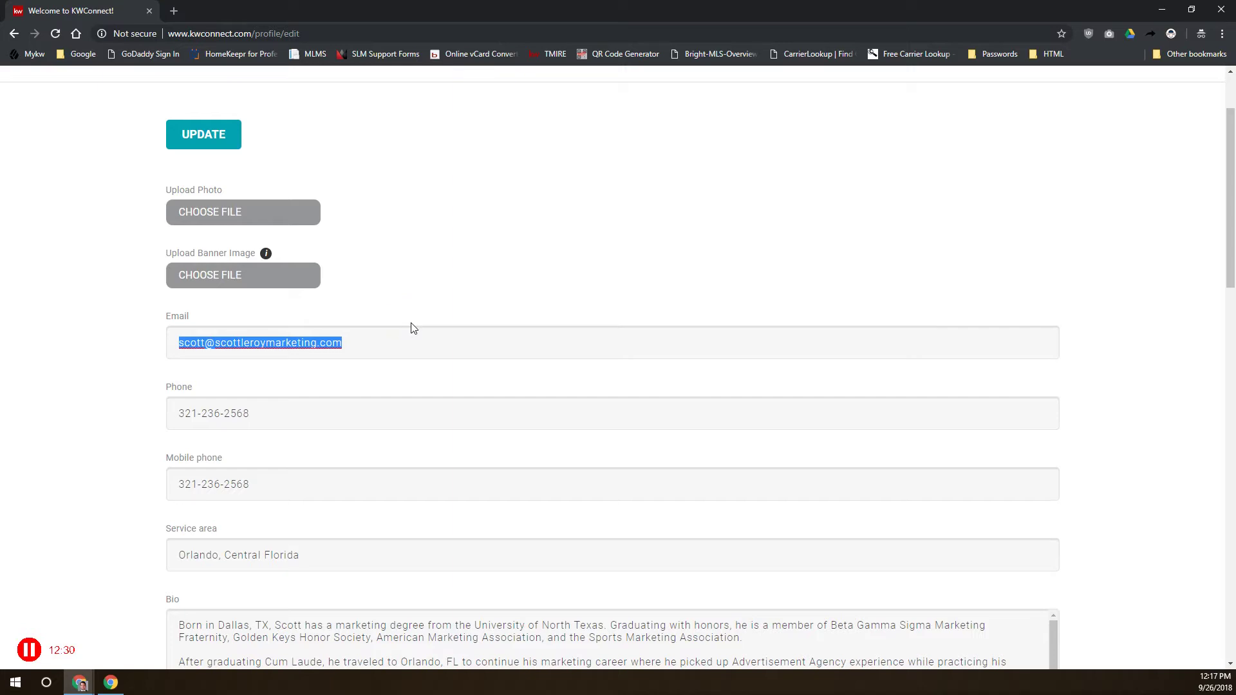
pyautogui.press('Tab')
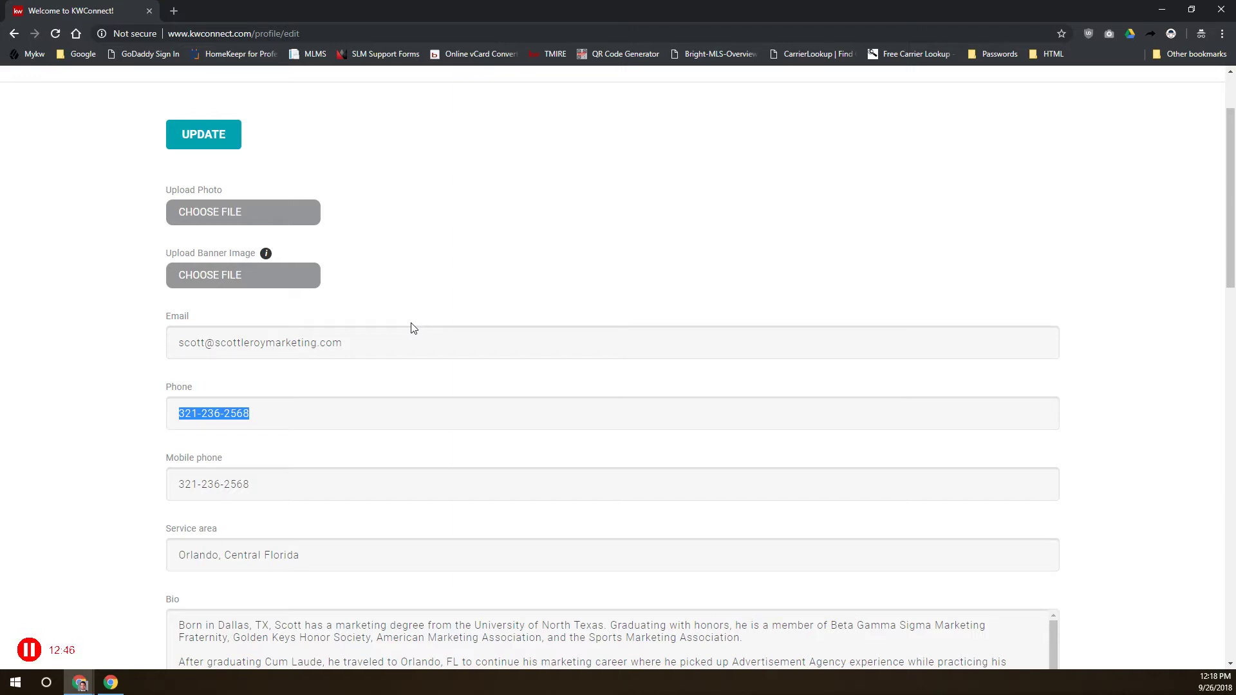
pyautogui.scroll(-5, 400, 325)
pyautogui.moveTo(328, 243); pyautogui.dragTo(151, 249)
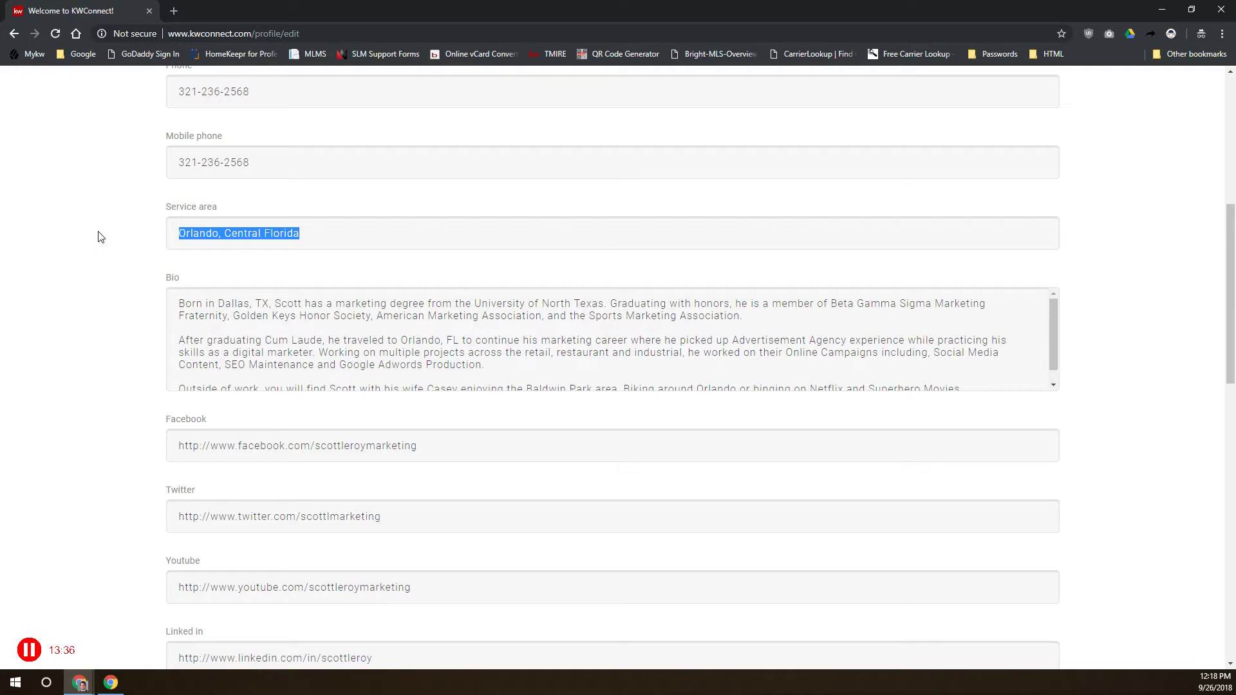
pyautogui.click(346, 230)
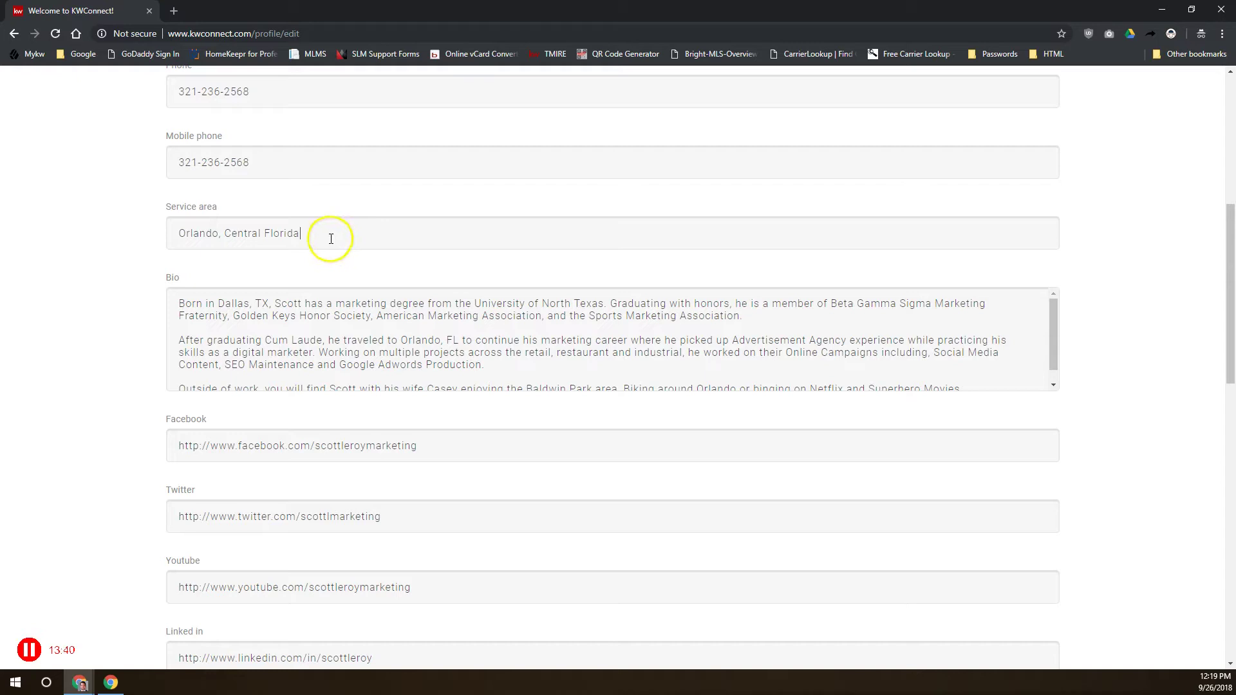
pyautogui.scroll(-2, 355, 218)
pyautogui.click(356, 218)
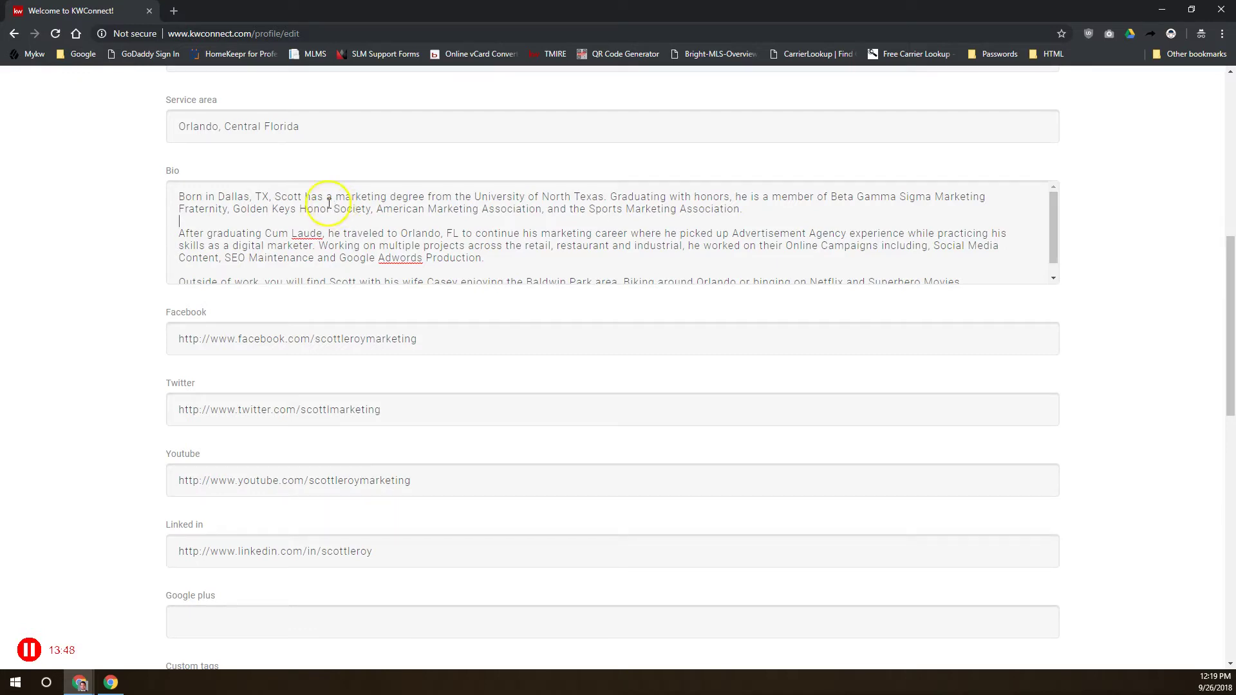
pyautogui.scroll(-3, 79, 257)
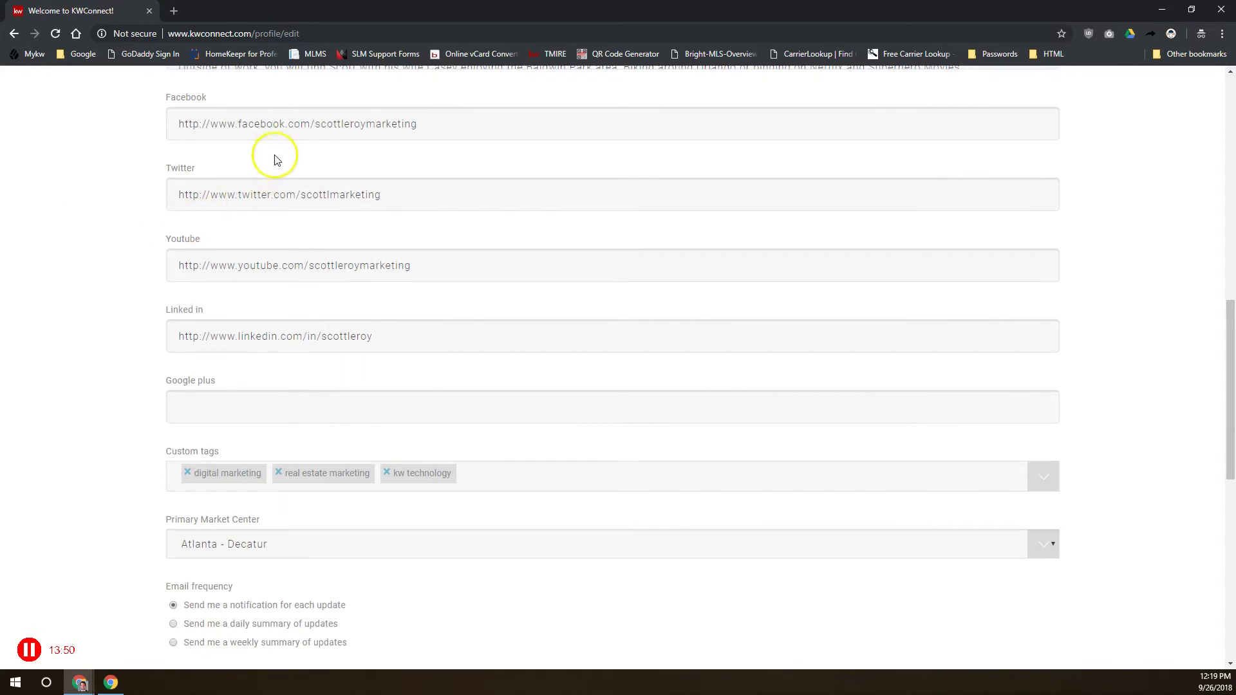
pyautogui.moveTo(418, 124); pyautogui.dragTo(239, 124)
pyautogui.click(178, 124)
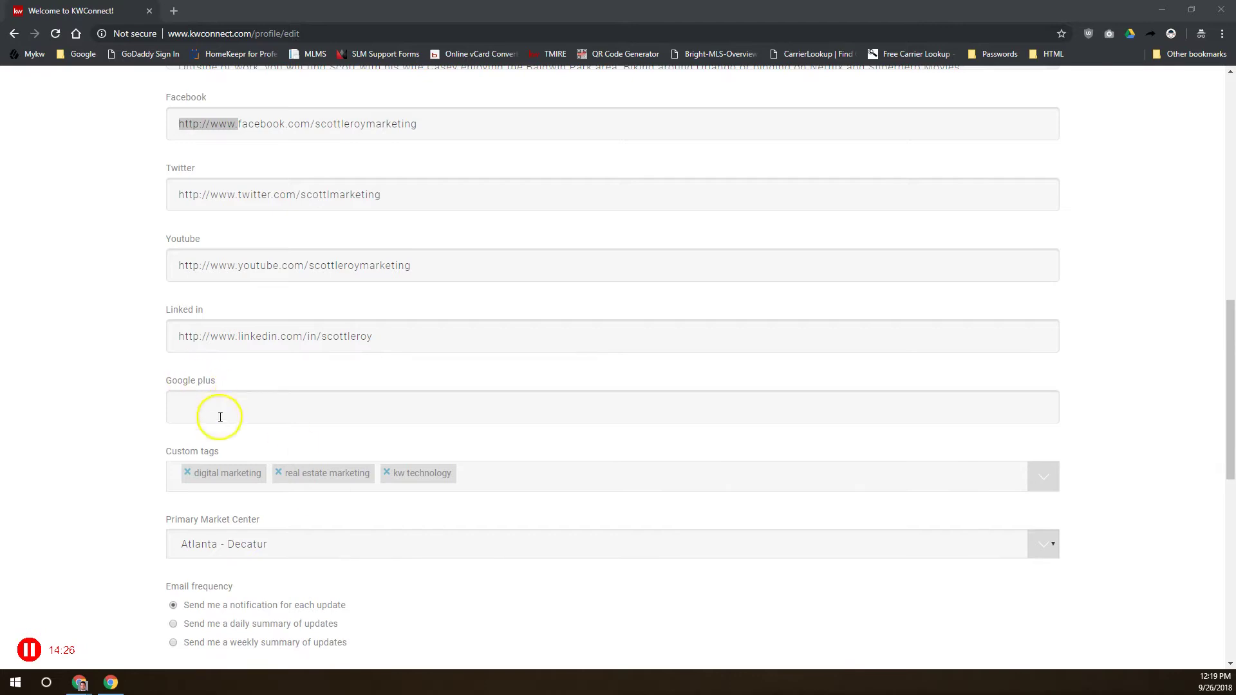
pyautogui.scroll(-3, 220, 414)
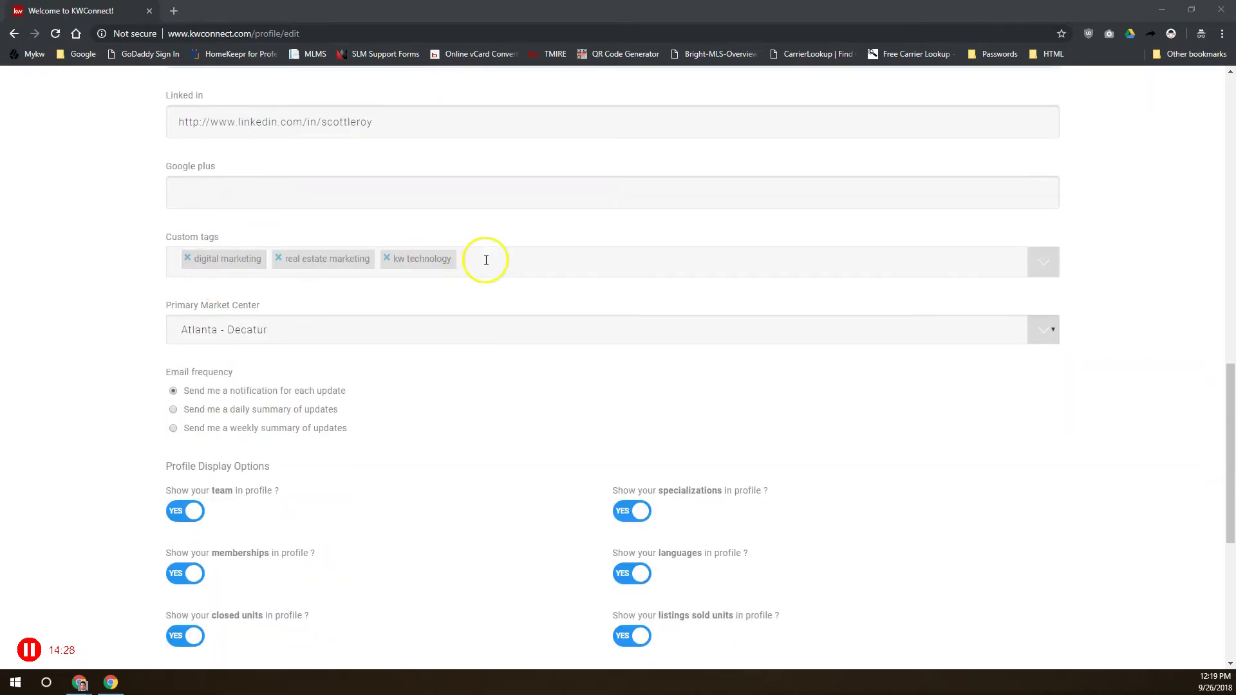
pyautogui.click(486, 262)
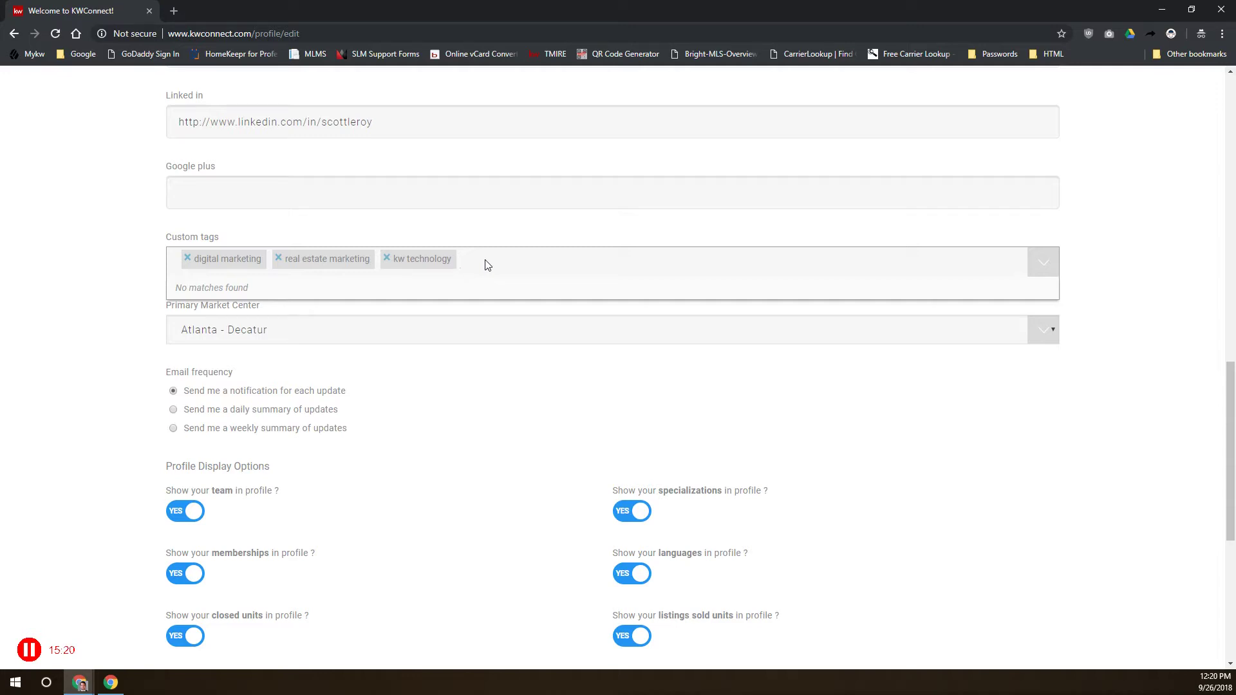
pyautogui.click(41, 442)
pyautogui.moveTo(256, 308); pyautogui.dragTo(139, 305)
pyautogui.click(269, 338)
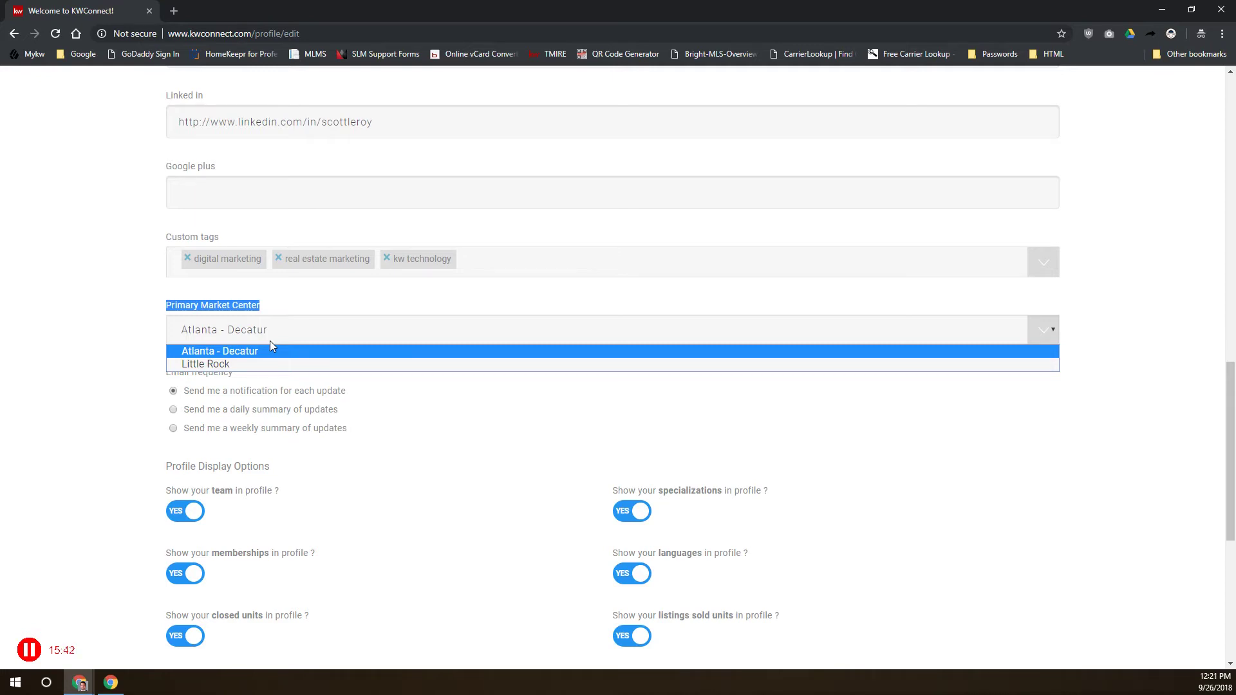
pyautogui.click(222, 351)
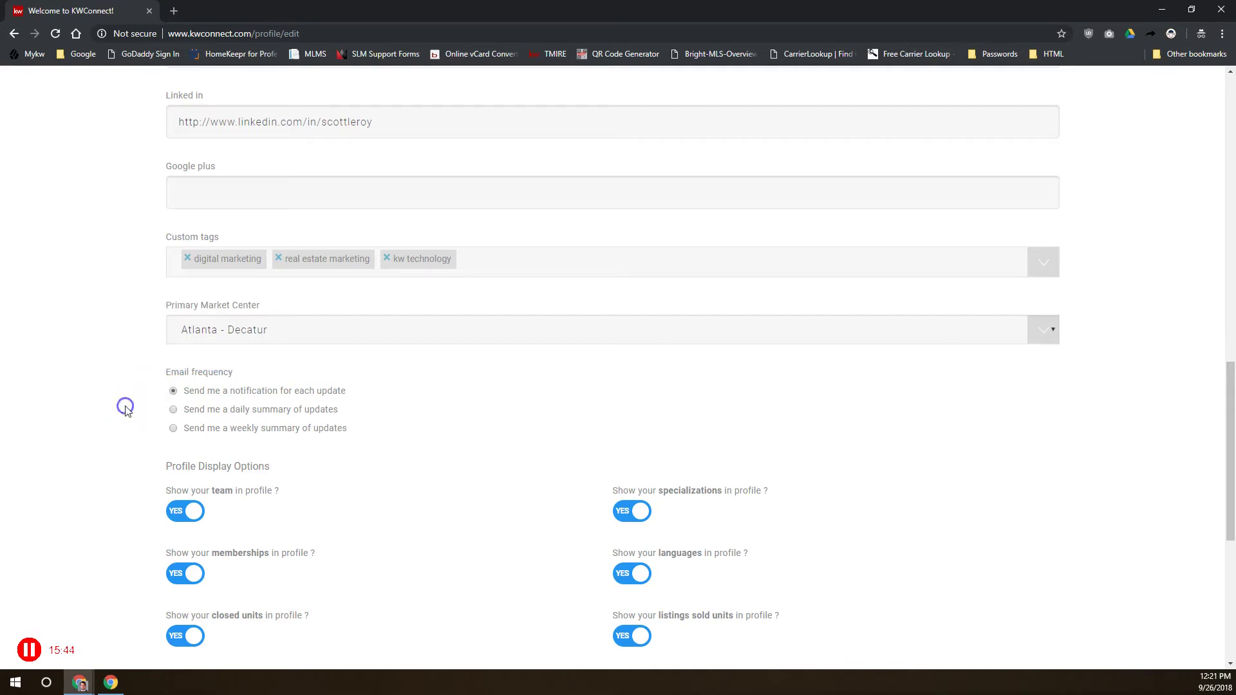
pyautogui.moveTo(172, 372); pyautogui.dragTo(238, 371)
pyautogui.click(238, 372)
# Review the profile display options and save the Edit Connect Profile form with UPDATE
pyautogui.scroll(-3, 296, 435)
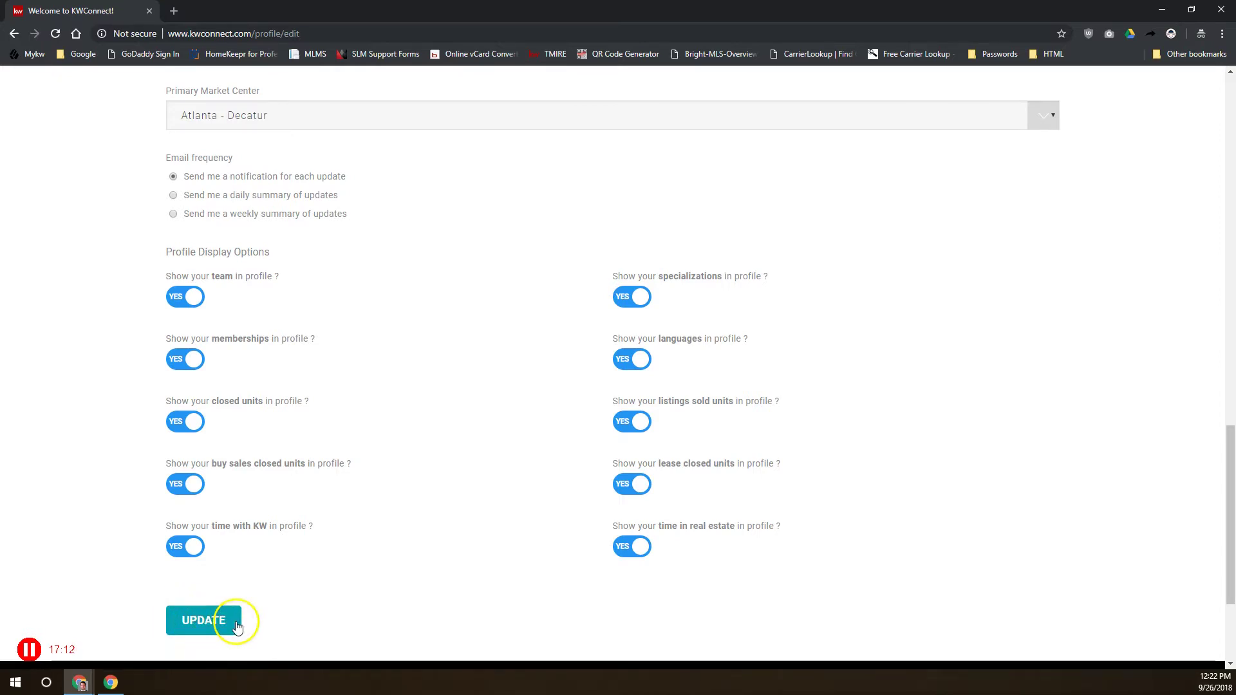
pyautogui.scroll(20, 237, 627)
pyautogui.click(193, 248)
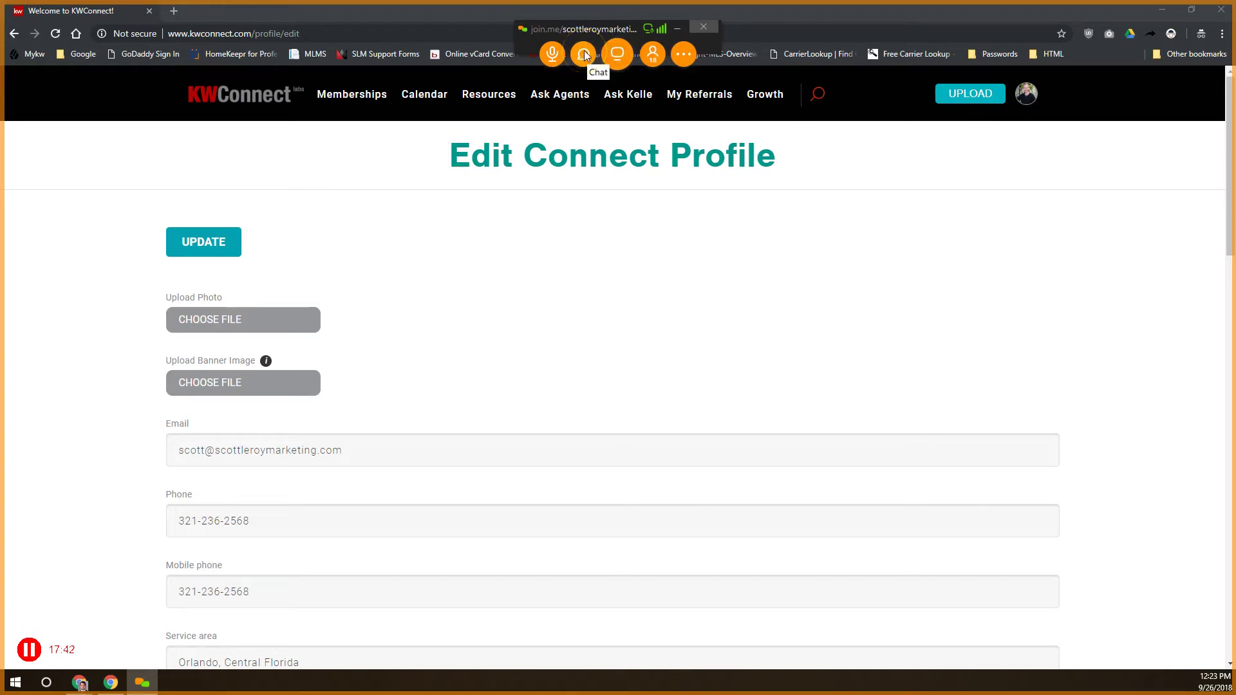
# Enter 'lkjhlkjh' in the join.me chat, close it, and move the meeting toolbar off screen
pyautogui.moveTo(622, 222); pyautogui.dragTo(621, 116)
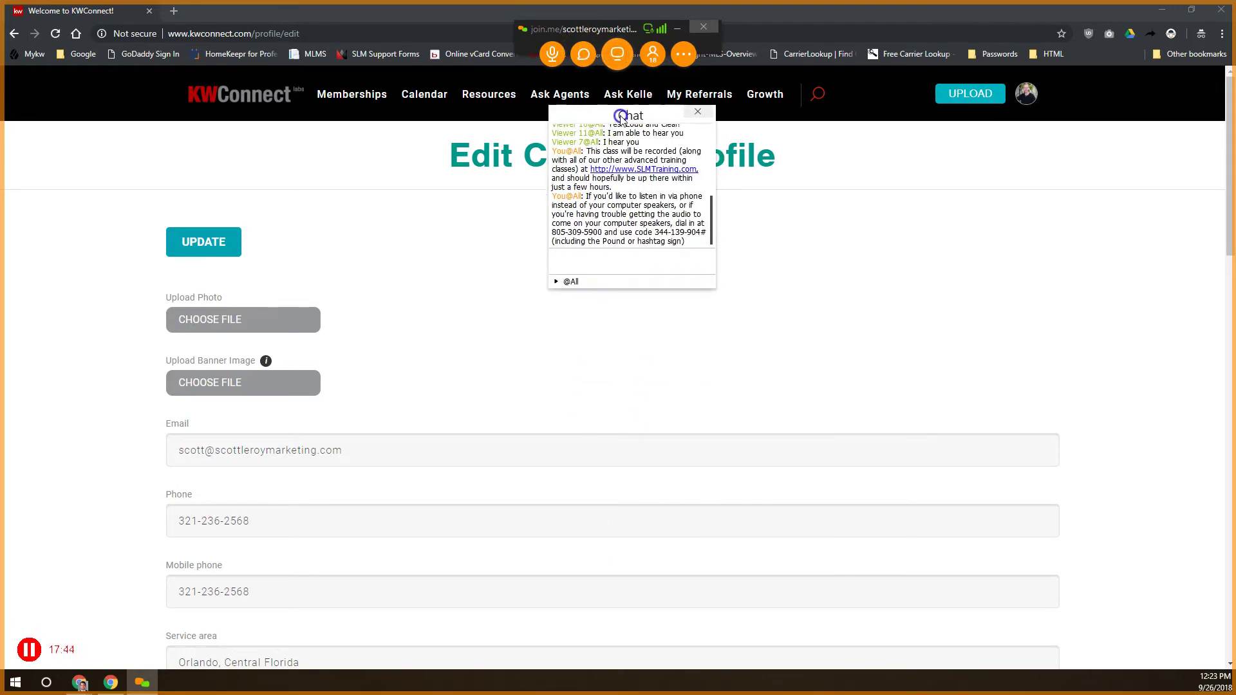
pyautogui.click(607, 260)
pyautogui.write('lkjhlkjh')
pyautogui.click(697, 111)
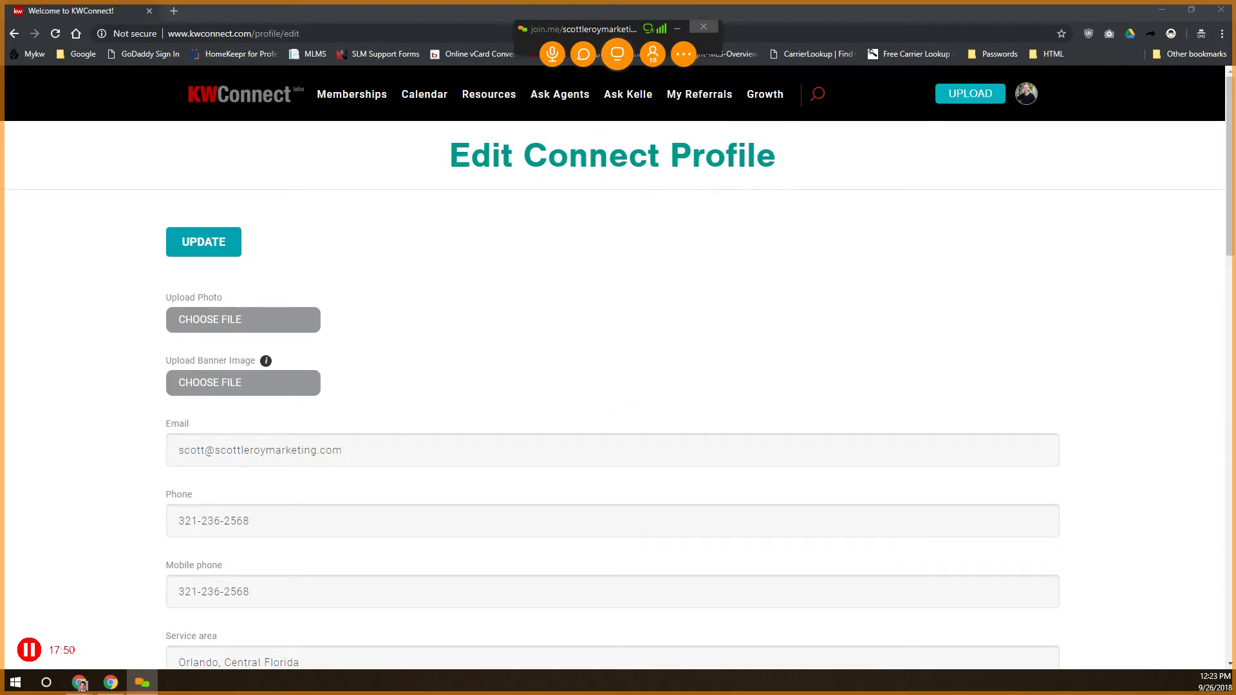
pyautogui.moveTo(607, 29); pyautogui.dragTo(607, 694)
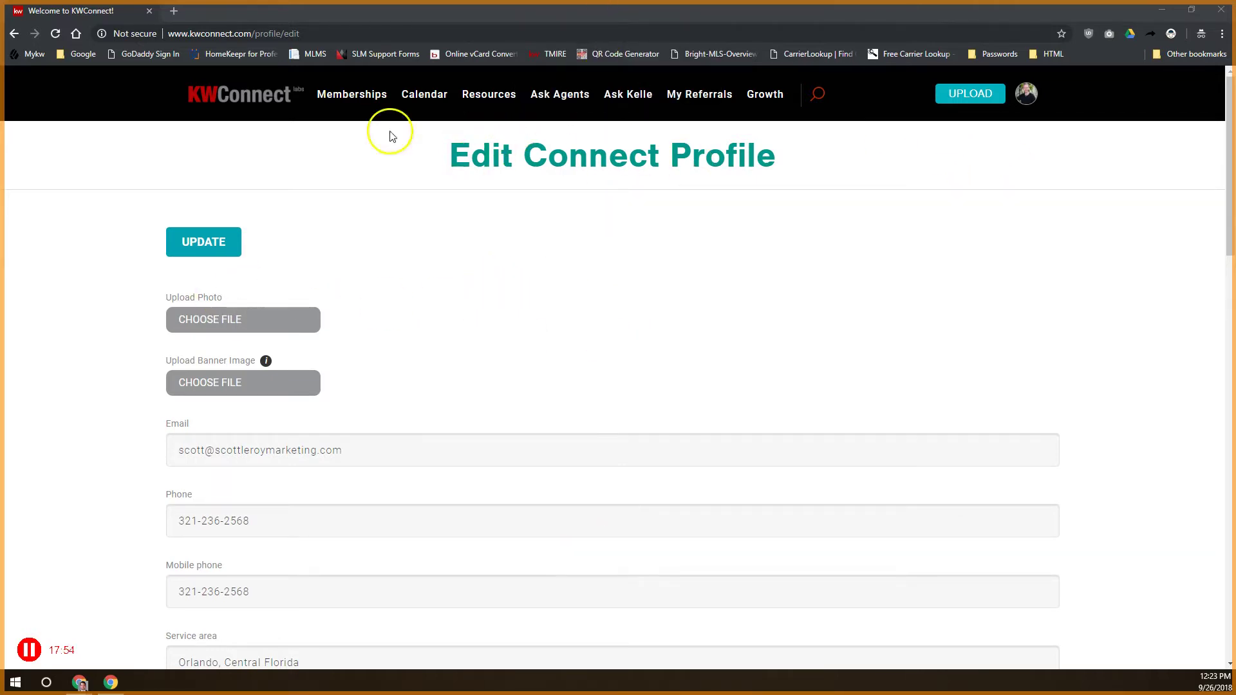
# Return to the KWConnect home page and choose Explore Memberships from the Memberships menu
pyautogui.click(236, 95)
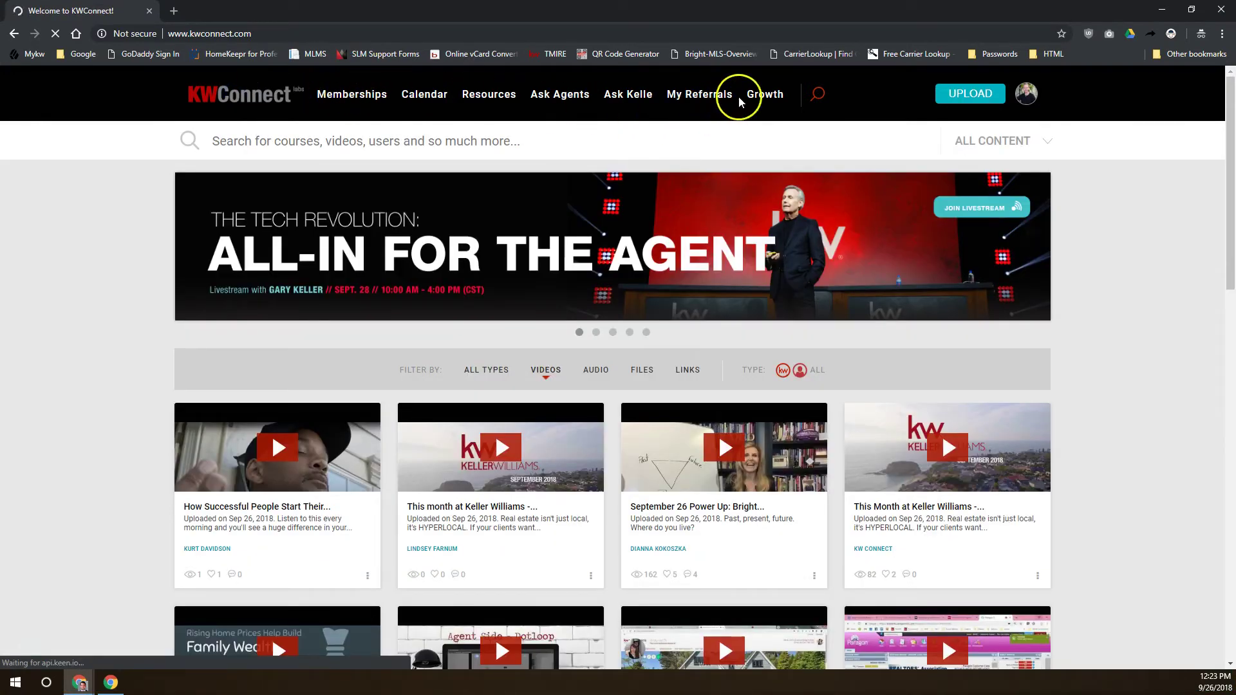
pyautogui.click(377, 96)
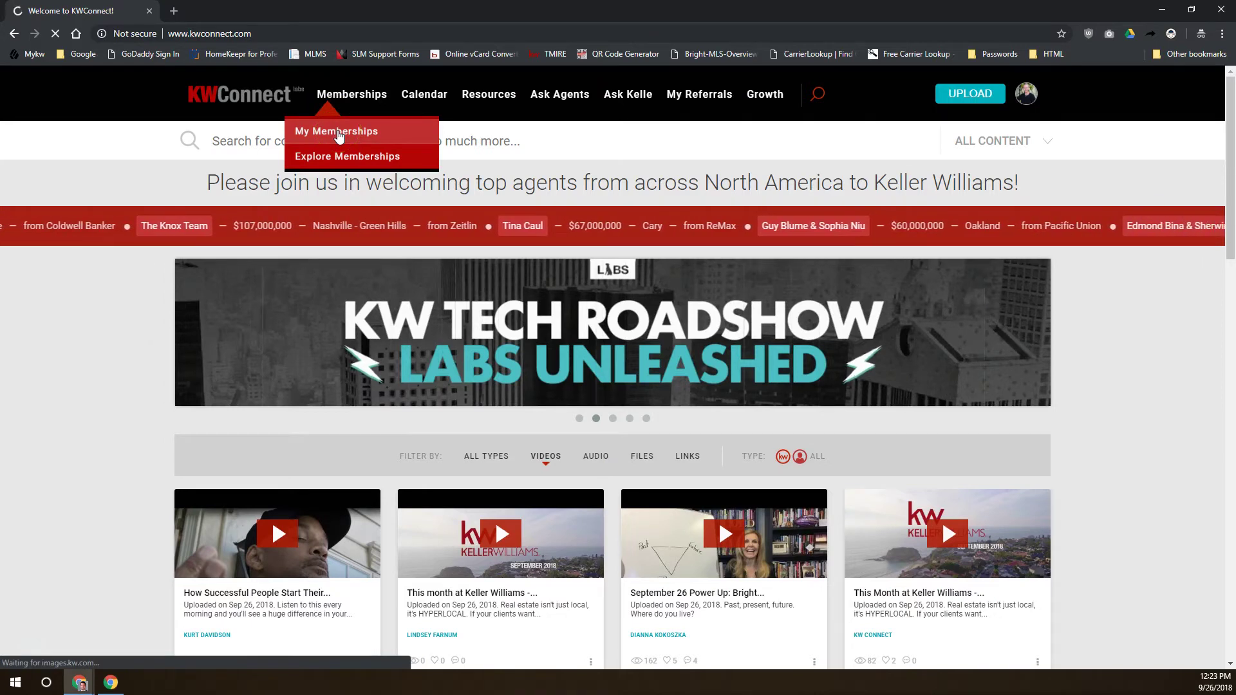
pyautogui.click(329, 143)
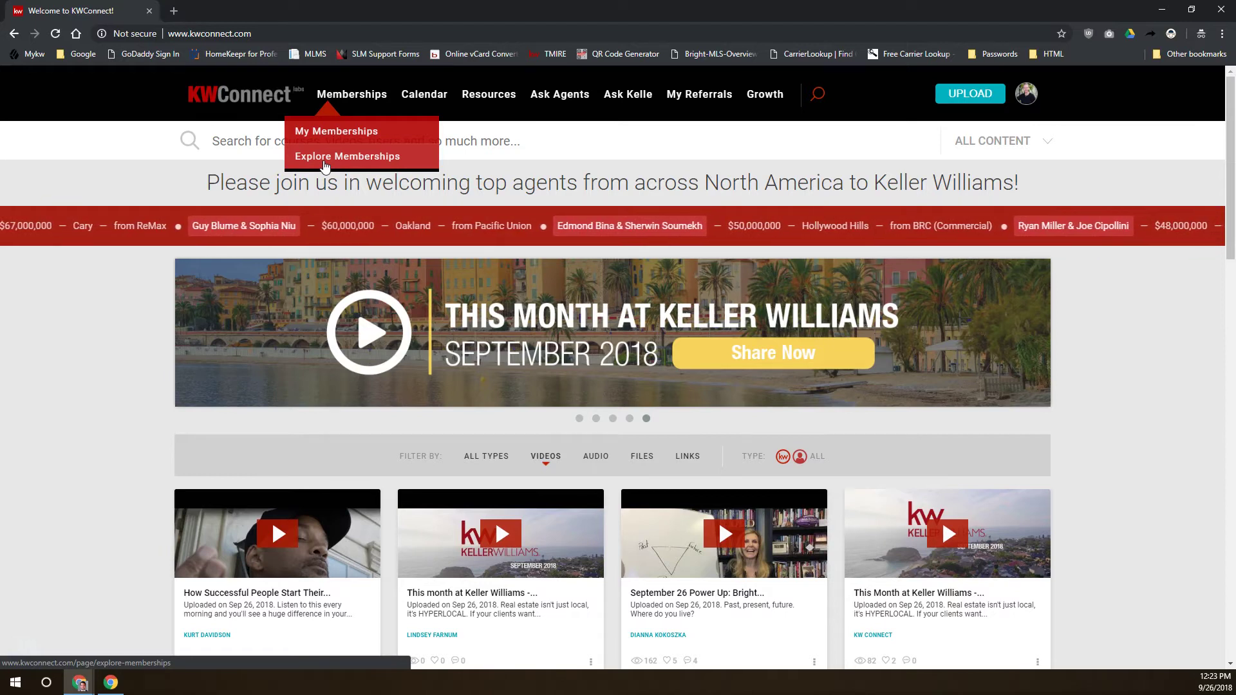
pyautogui.click(325, 160)
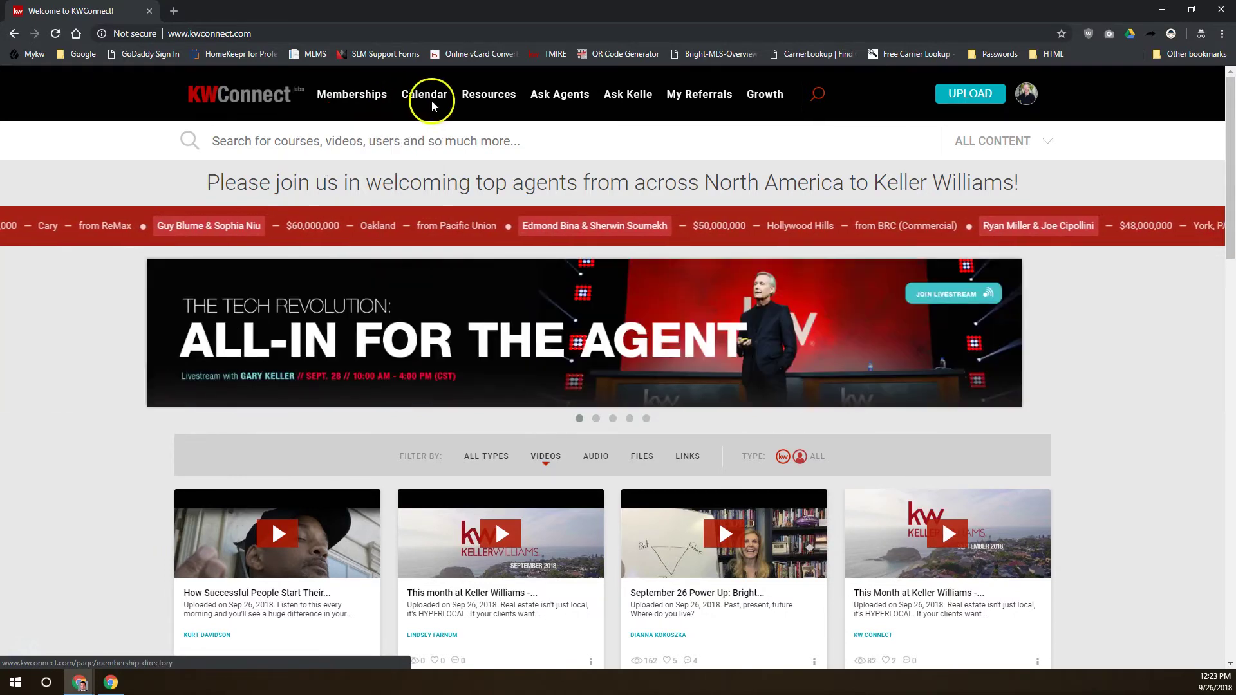
pyautogui.click(424, 95)
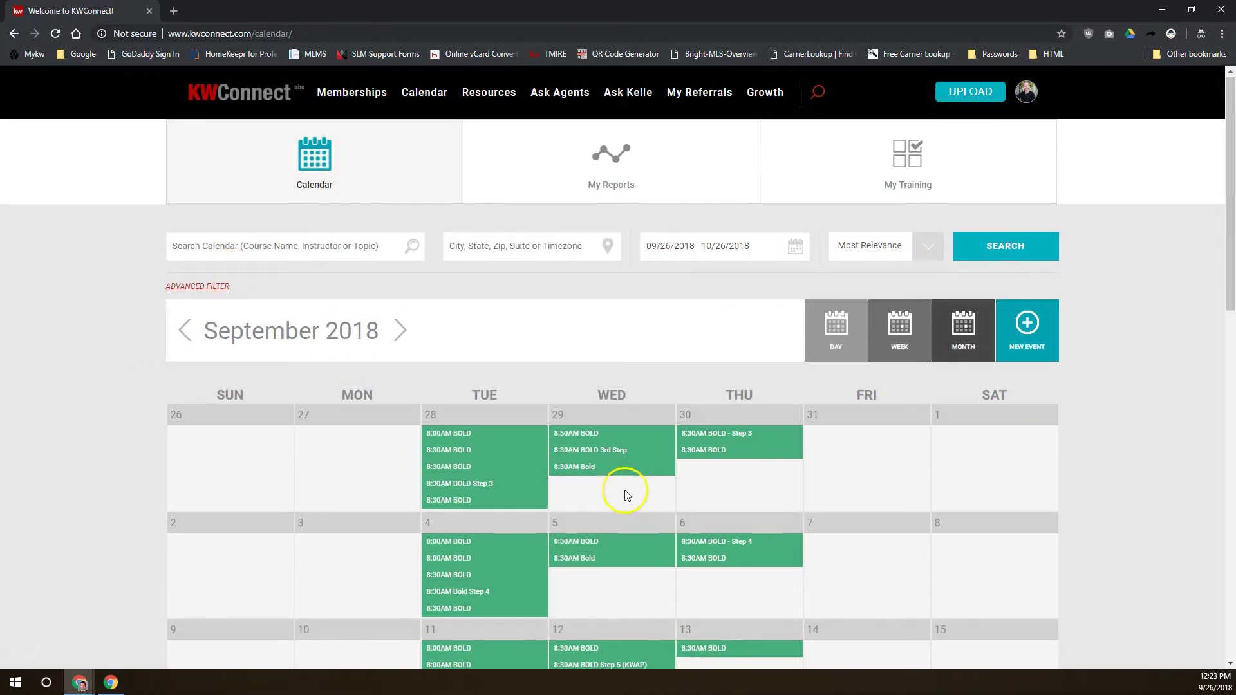
pyautogui.scroll(-5, 614, 458)
pyautogui.scroll(5, 615, 459)
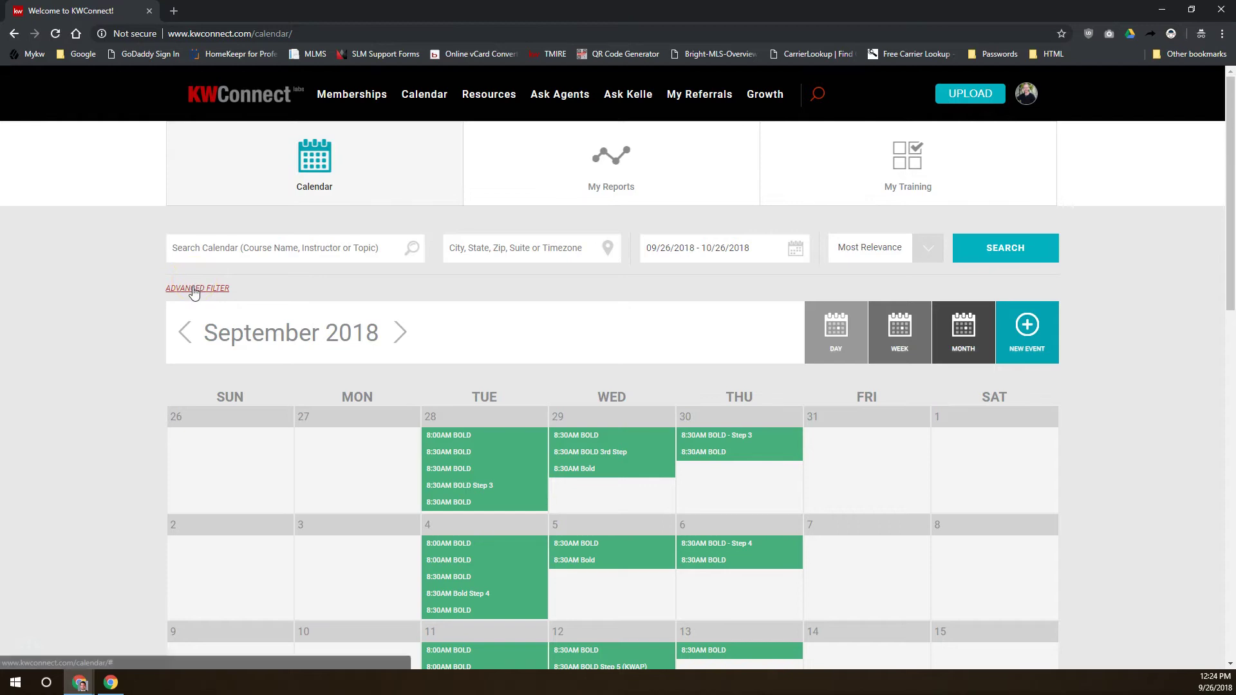
pyautogui.click(195, 290)
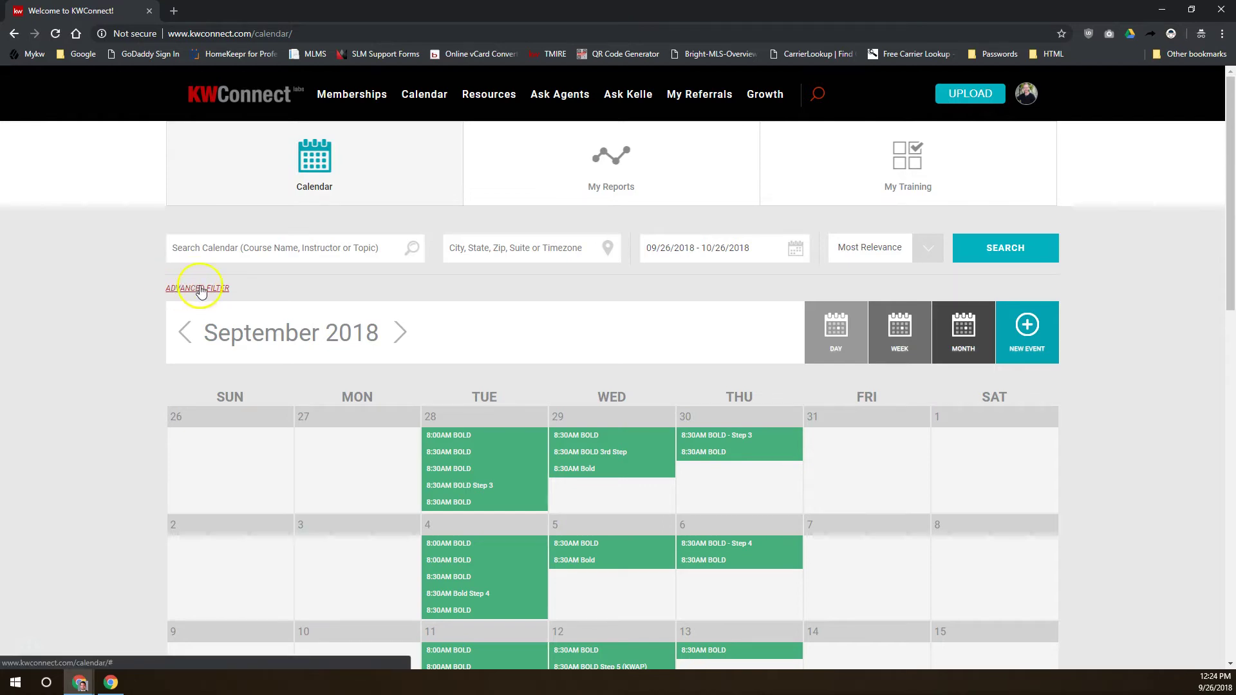
pyautogui.scroll(-6, 558, 520)
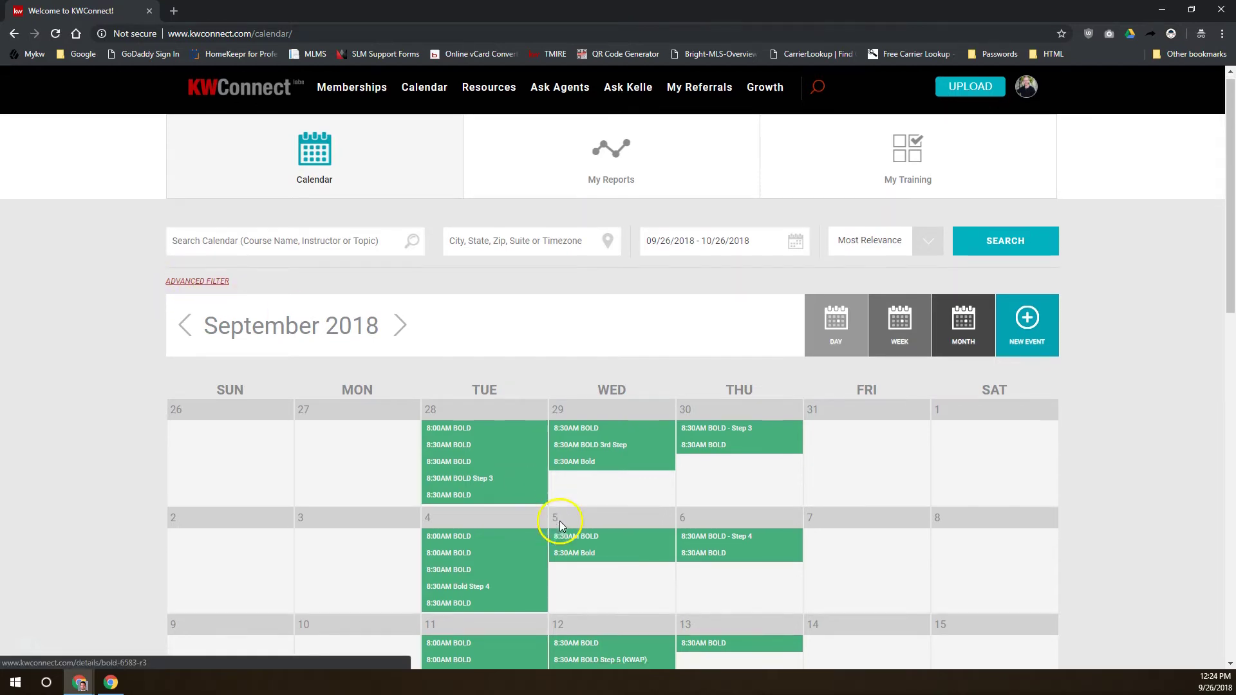
pyautogui.scroll(6, 560, 524)
# In the calendar's Advanced Filter, uncheck All MC Events
pyautogui.click(194, 290)
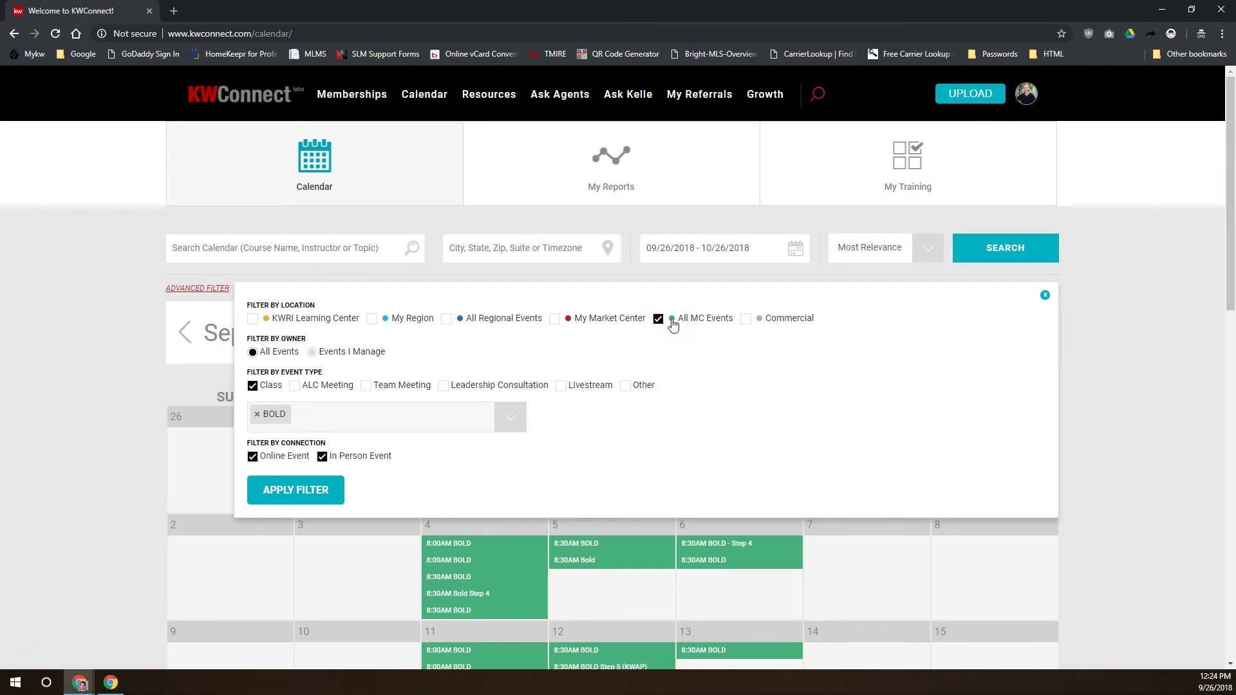
pyautogui.click(659, 319)
pyautogui.click(375, 322)
pyautogui.click(583, 322)
pyautogui.moveTo(584, 322); pyautogui.dragTo(641, 325)
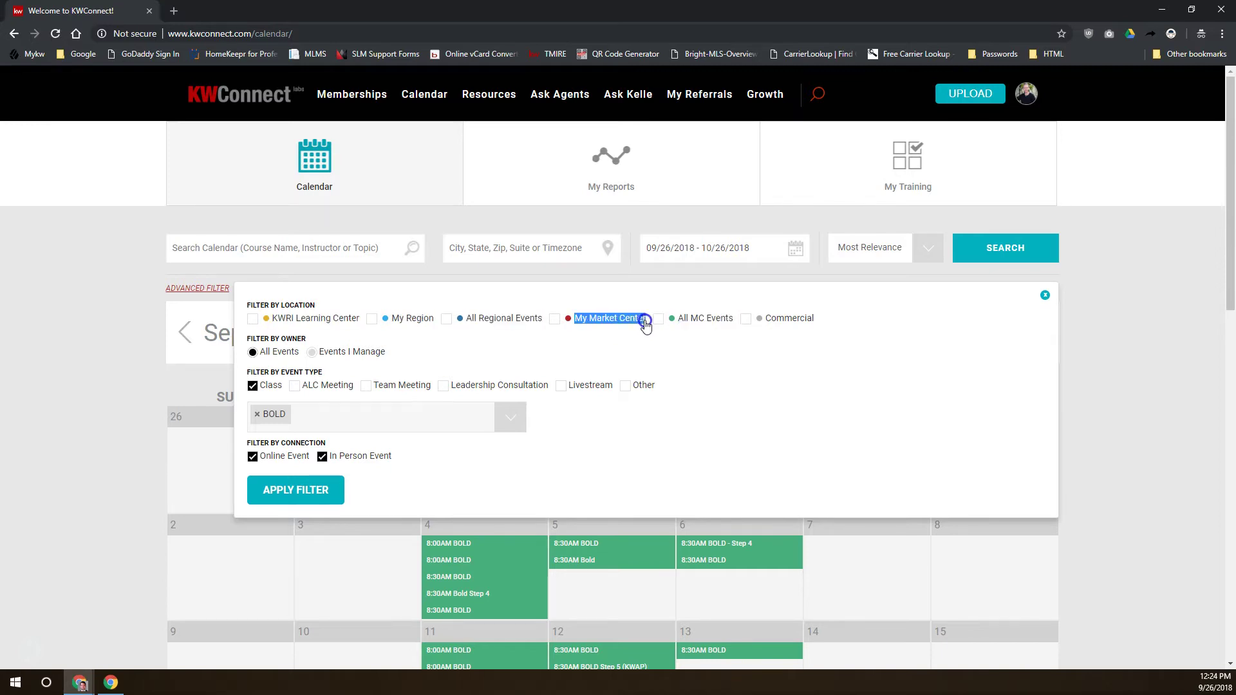
pyautogui.moveTo(678, 318); pyautogui.dragTo(766, 320)
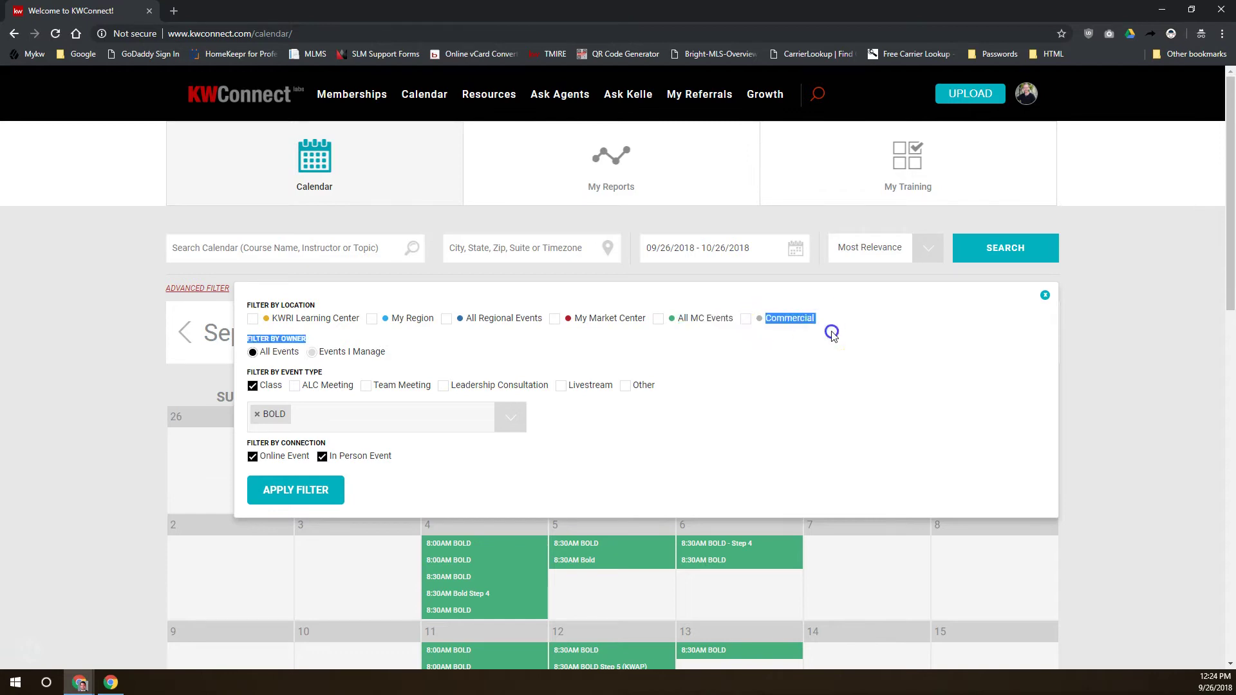
pyautogui.tripleClick(808, 320)
pyautogui.click(515, 355)
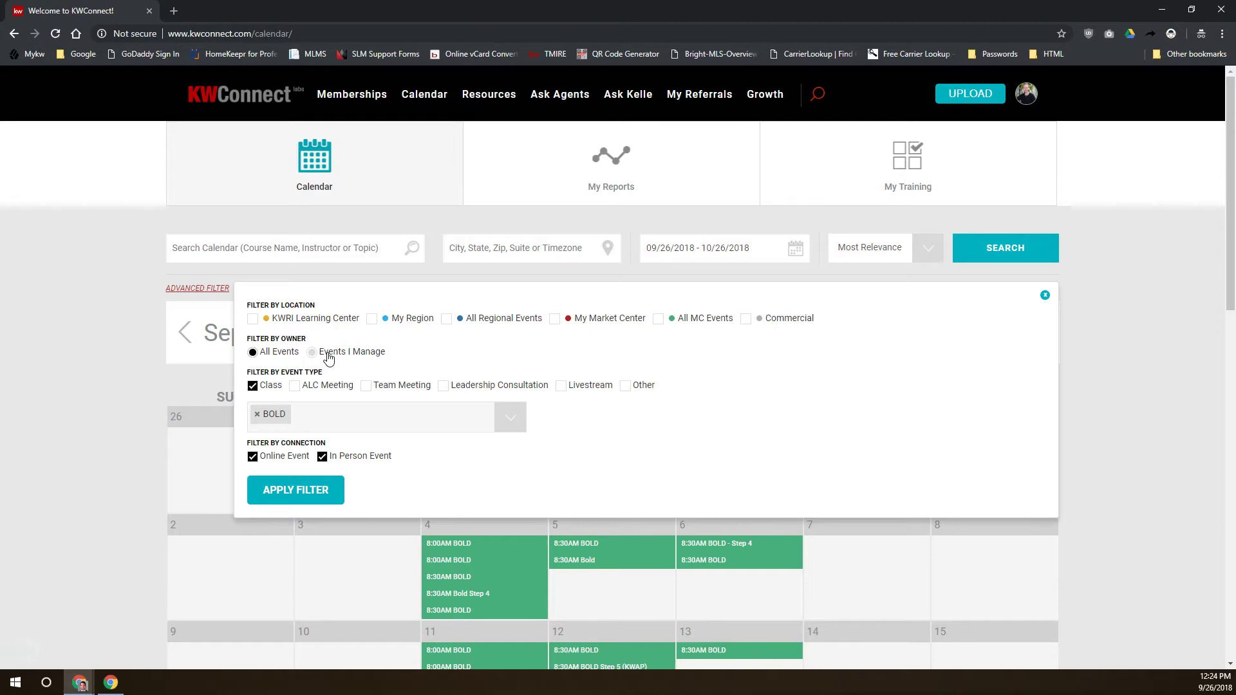
# Replace the BOLD course tag in the filter with Ignite
pyautogui.click(291, 354)
pyautogui.click(257, 415)
pyautogui.click(294, 423)
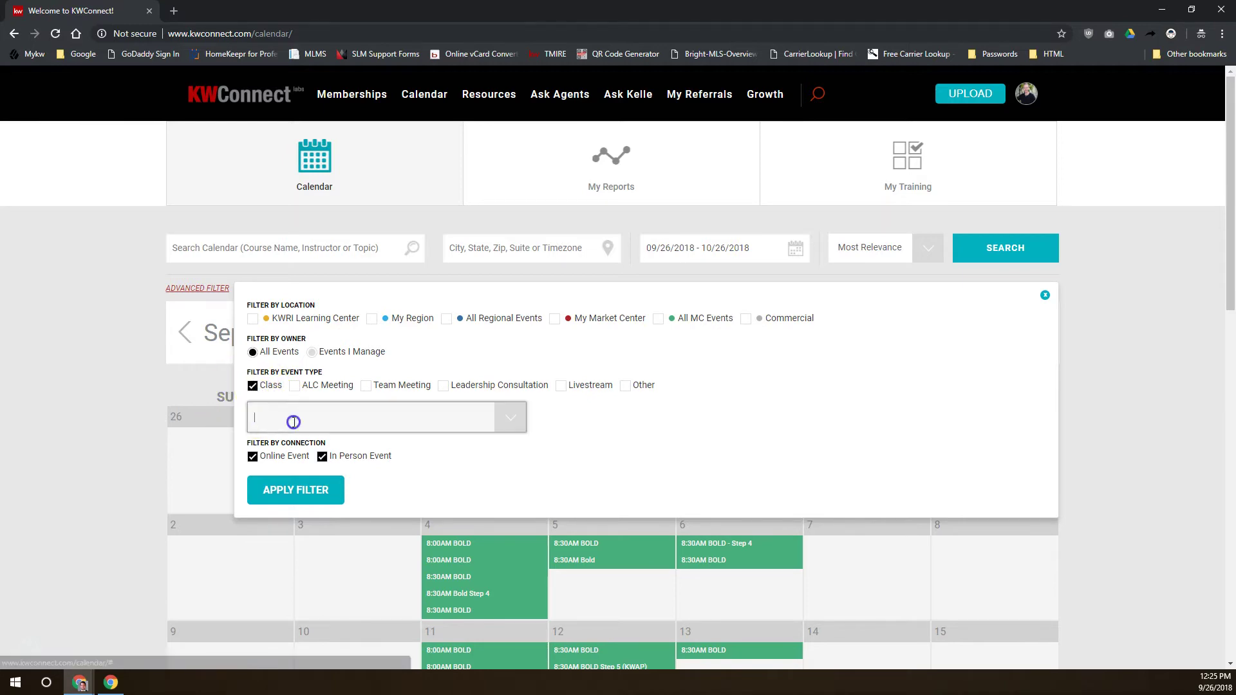
pyautogui.write('ignite')
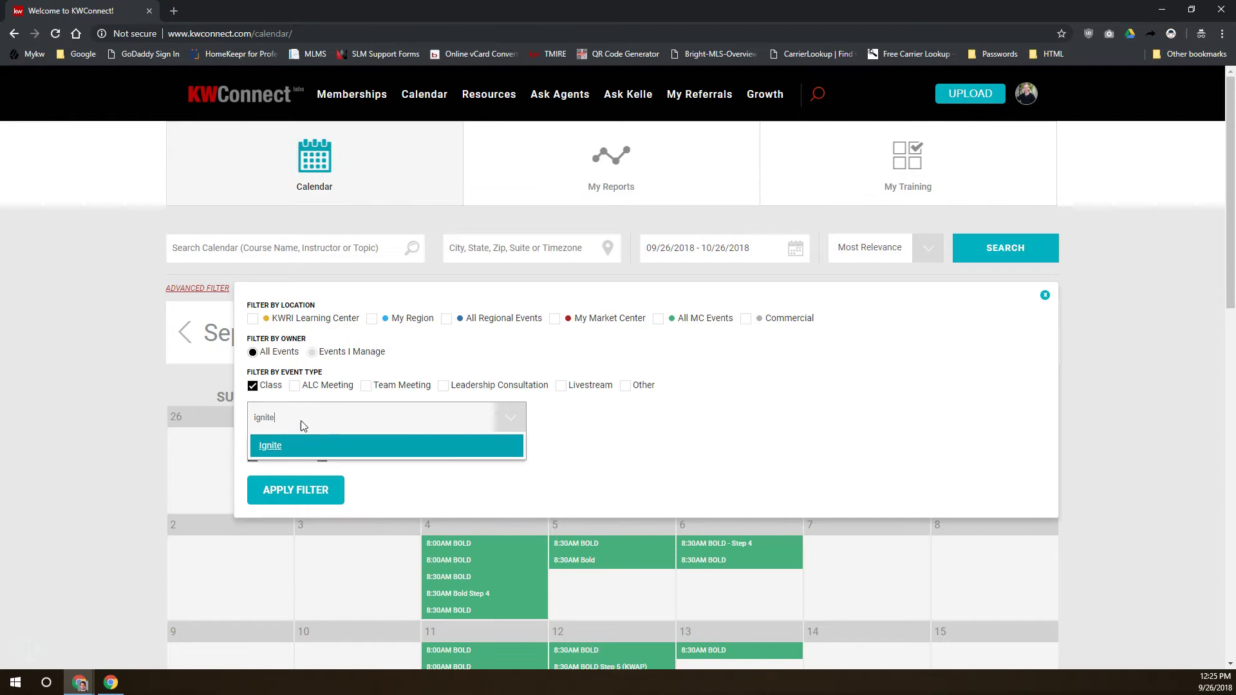
pyautogui.click(266, 444)
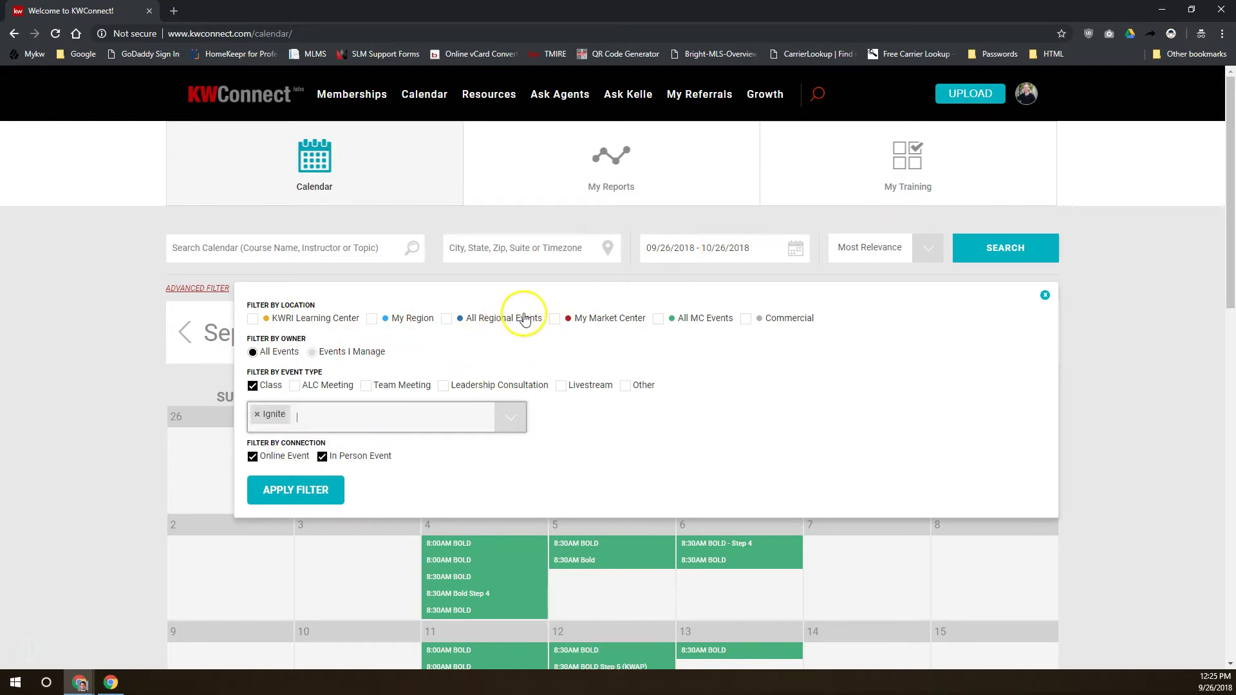
# Check My Market Center and apply the filter to the calendar
pyautogui.click(553, 319)
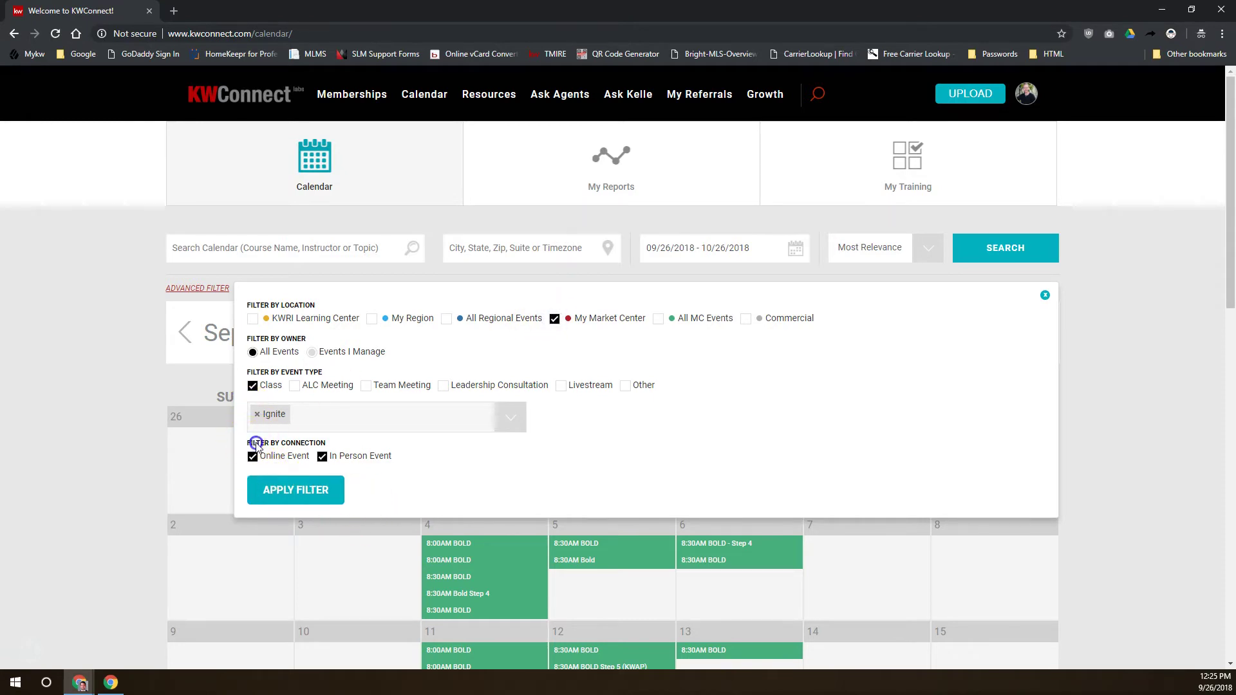
pyautogui.click(283, 458)
pyautogui.click(366, 458)
pyautogui.click(303, 491)
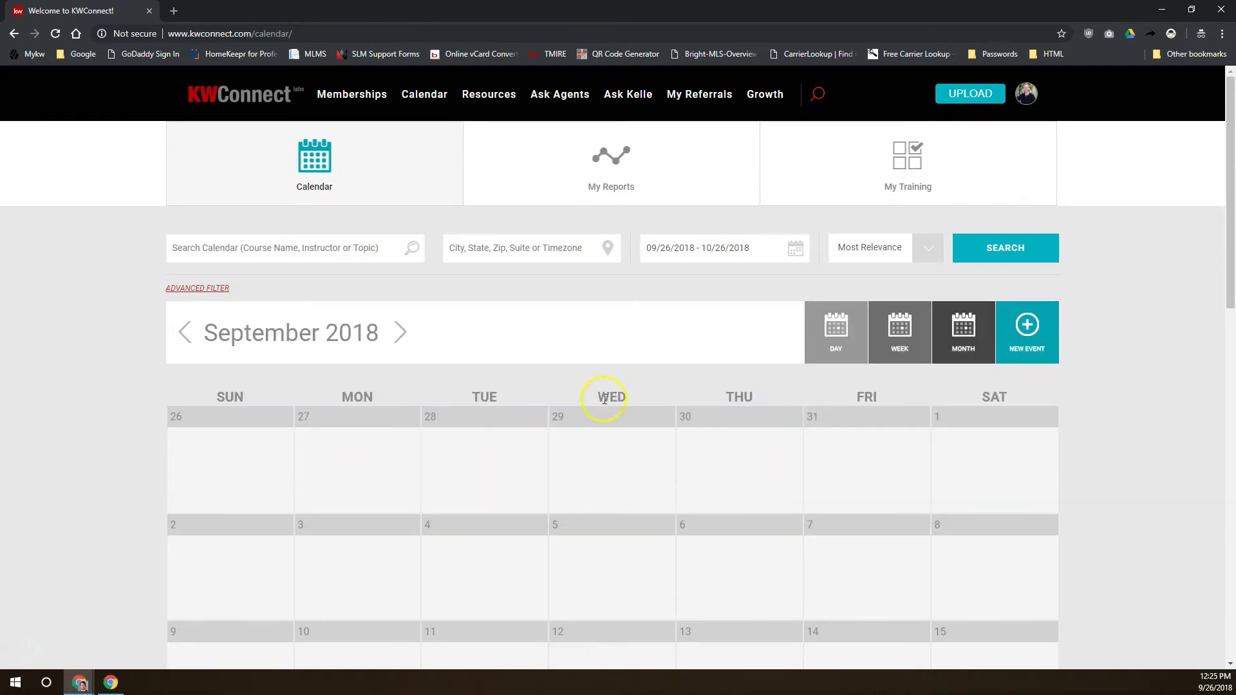
# Advance the calendar to October 2018
pyautogui.scroll(-8, 585, 409)
pyautogui.scroll(7, 586, 409)
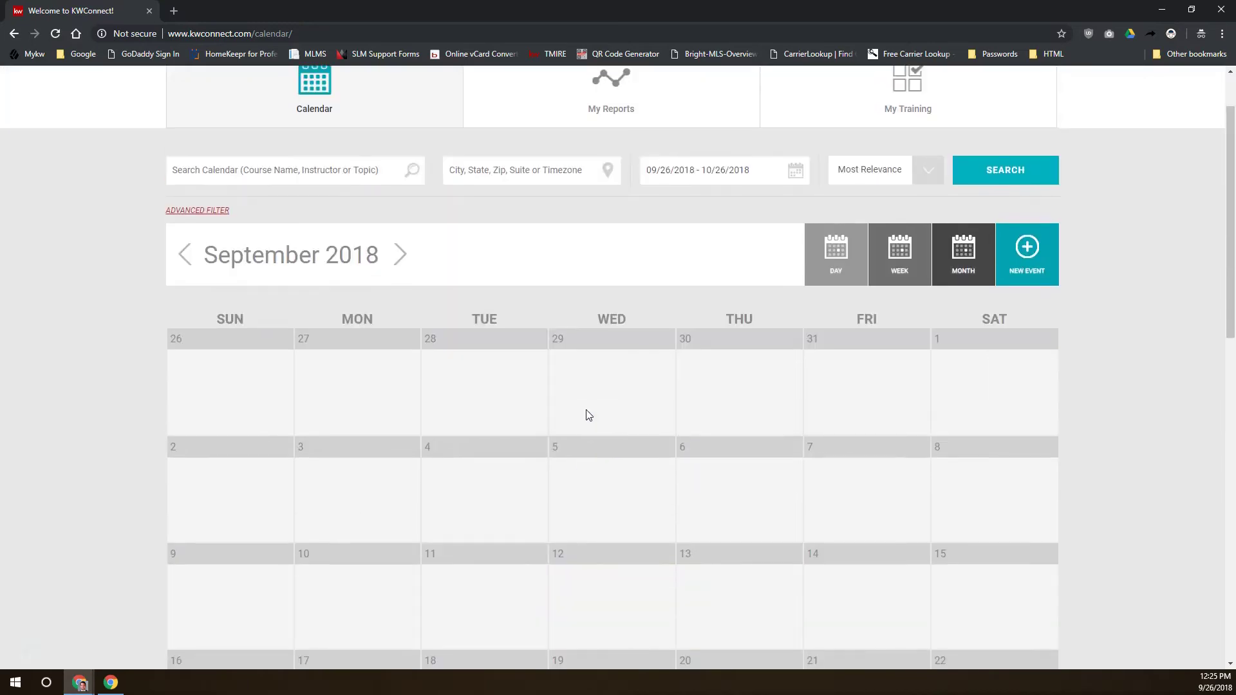
pyautogui.scroll(2, 585, 409)
pyautogui.click(400, 332)
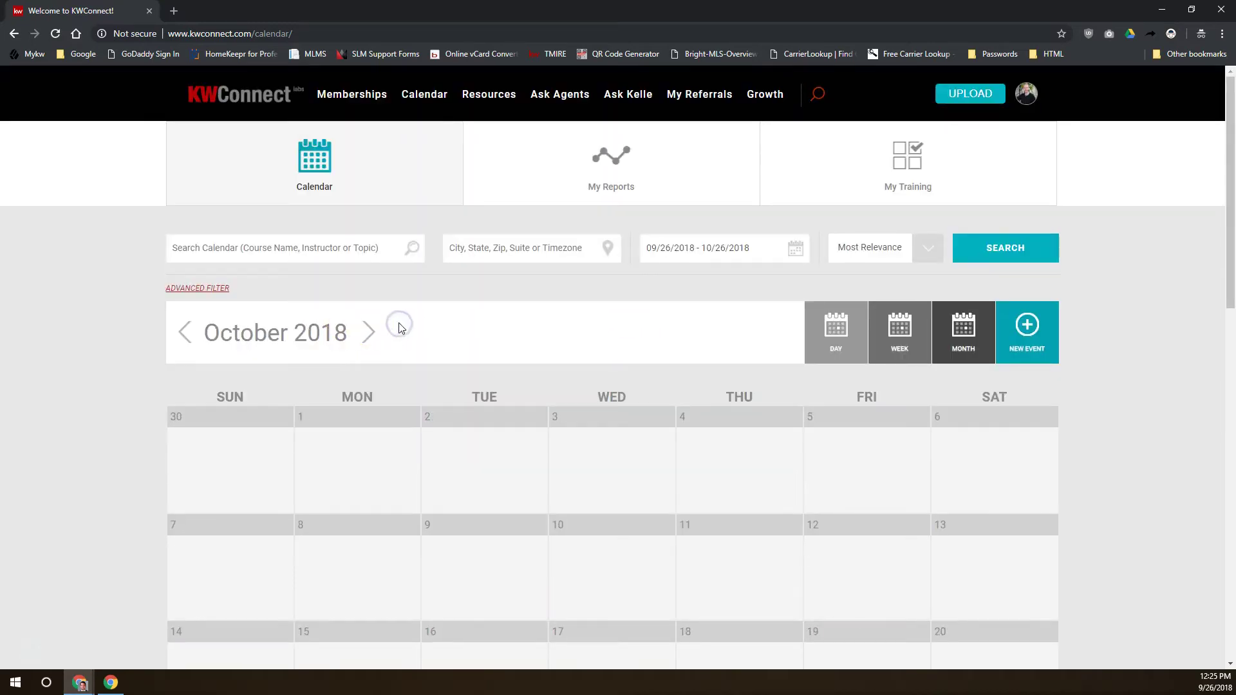
# Add the regional event options to the filter, apply it, and open the October 8 Ignite event
pyautogui.scroll(-5, 397, 343)
pyautogui.scroll(5, 398, 344)
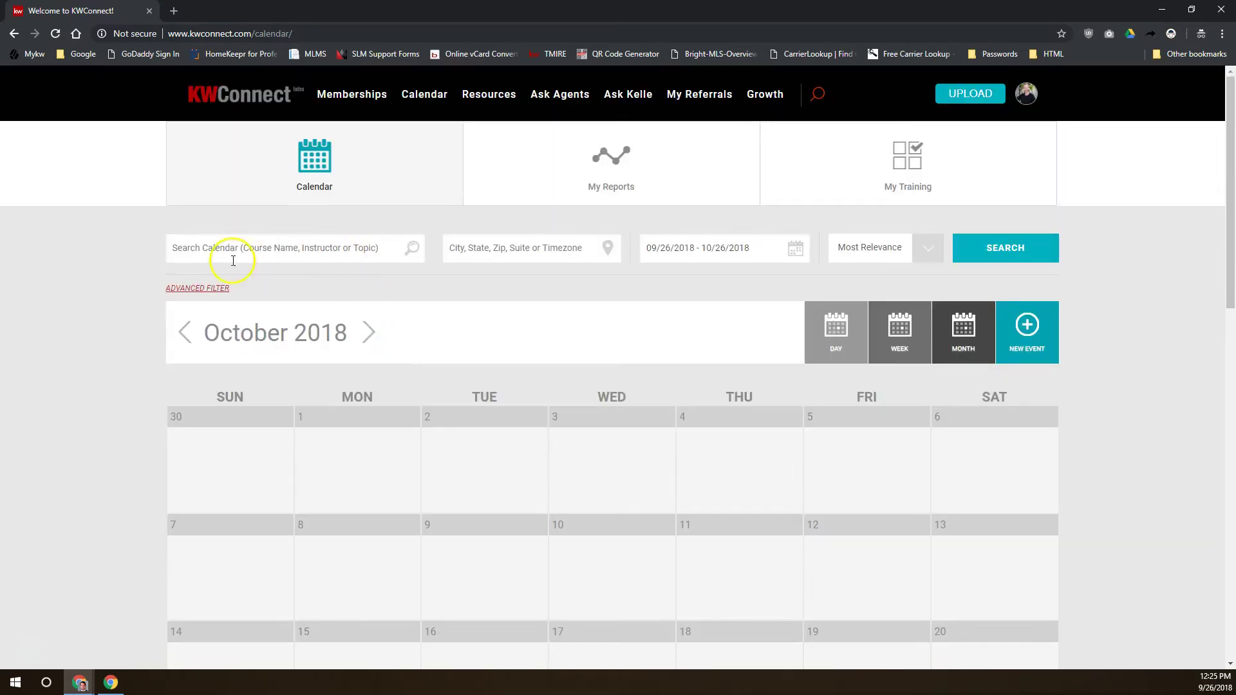
pyautogui.click(189, 288)
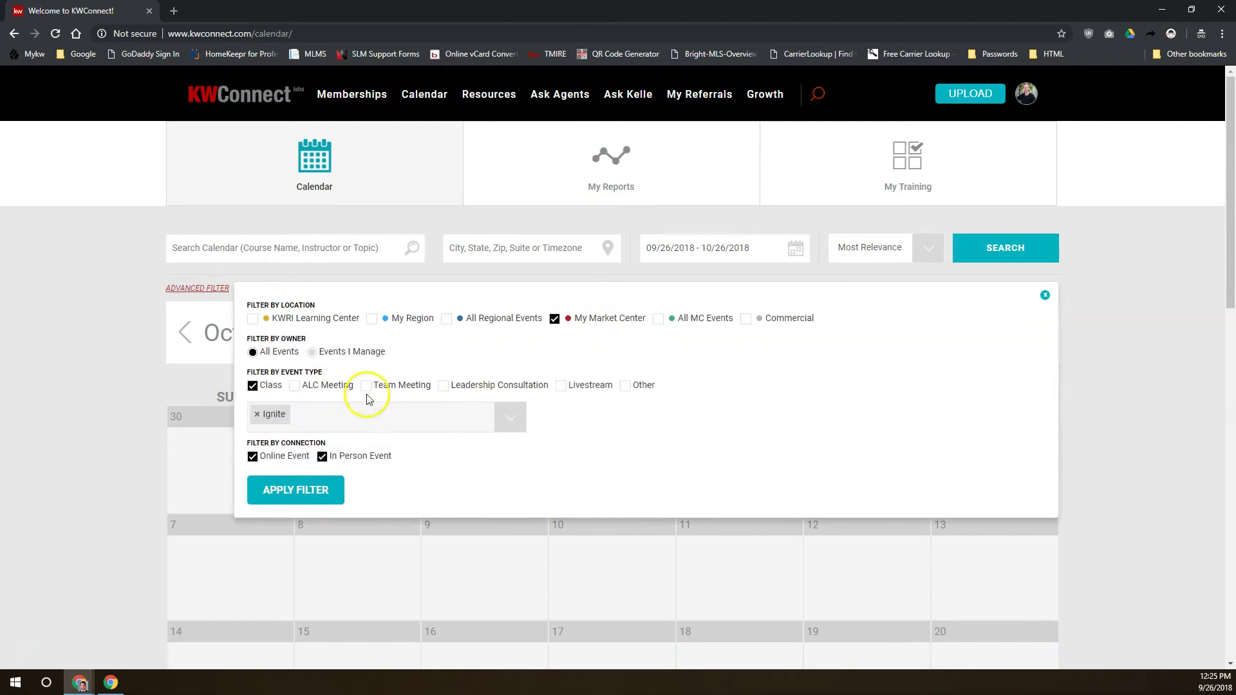
pyautogui.click(447, 318)
pyautogui.click(373, 318)
pyautogui.click(322, 491)
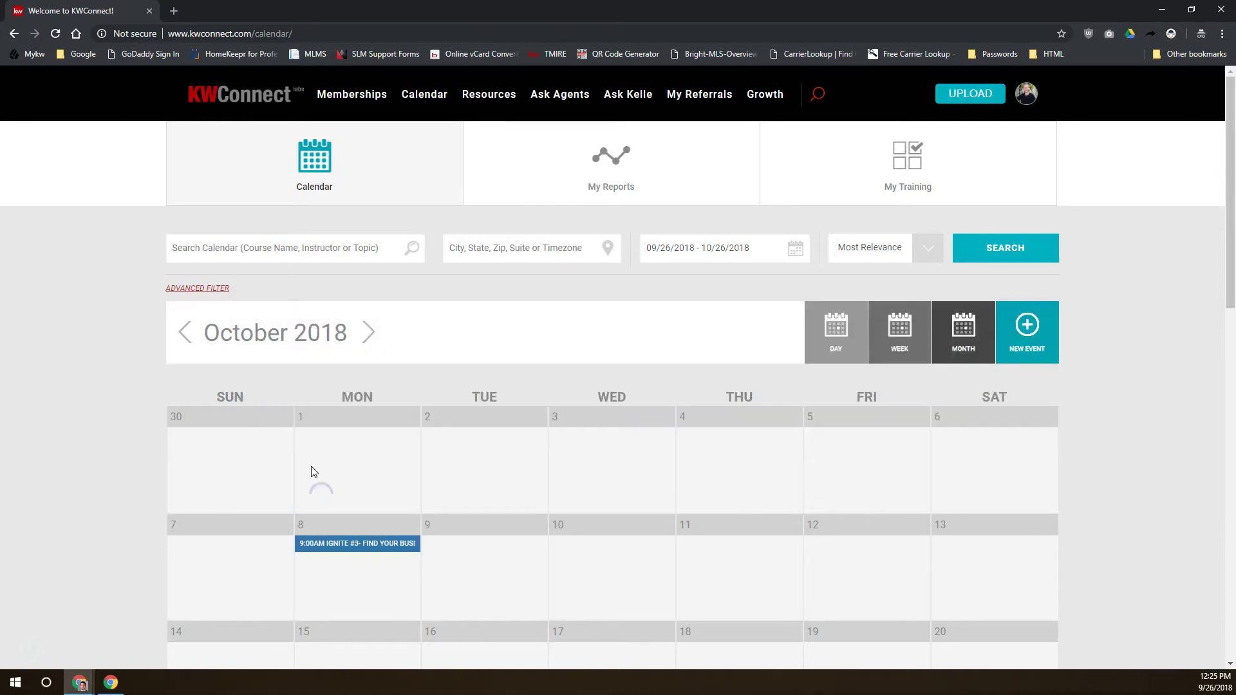
pyautogui.scroll(-2, 97, 431)
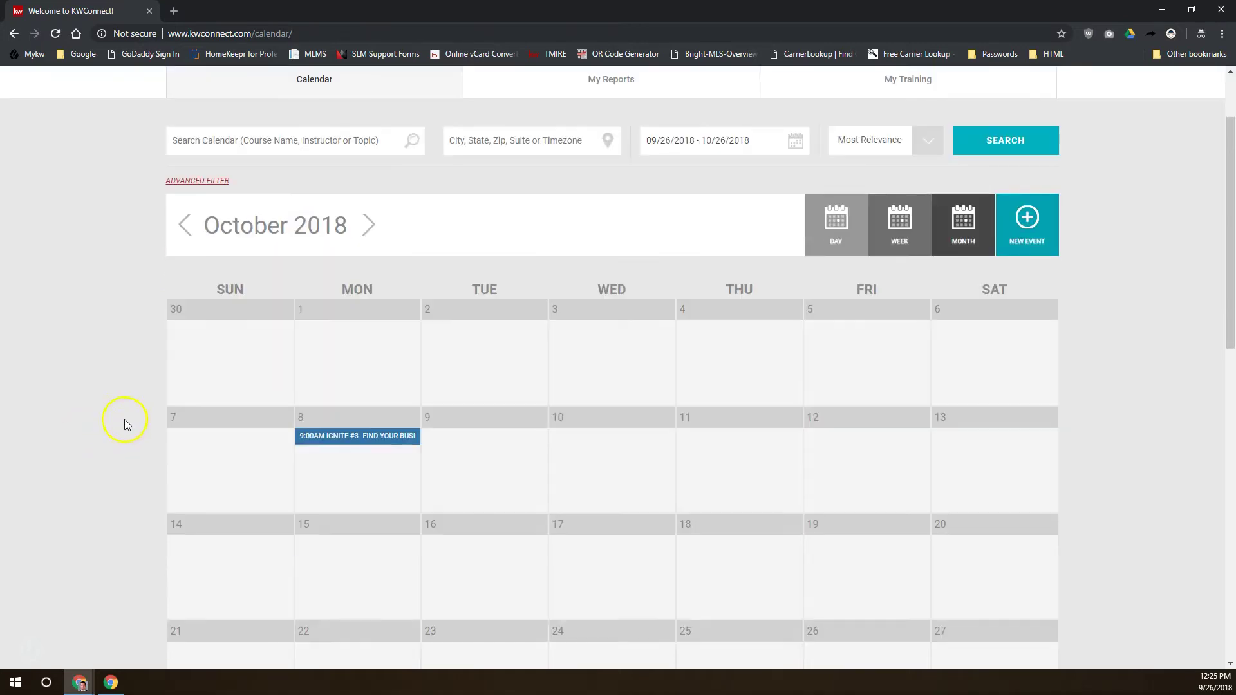
pyautogui.click(332, 437)
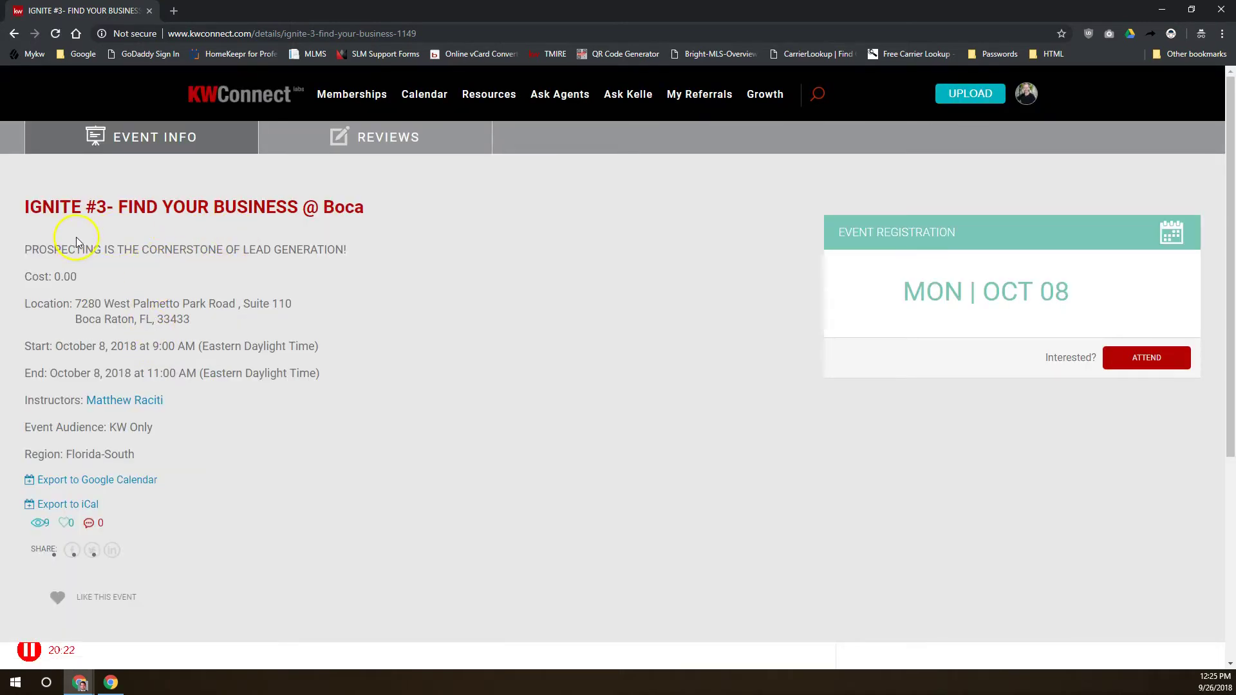
# Review the IGNITE #3 title and Boca location, then go back to the calendar
pyautogui.moveTo(81, 206); pyautogui.dragTo(121, 209)
pyautogui.moveTo(91, 320); pyautogui.dragTo(173, 319)
pyautogui.click(211, 309)
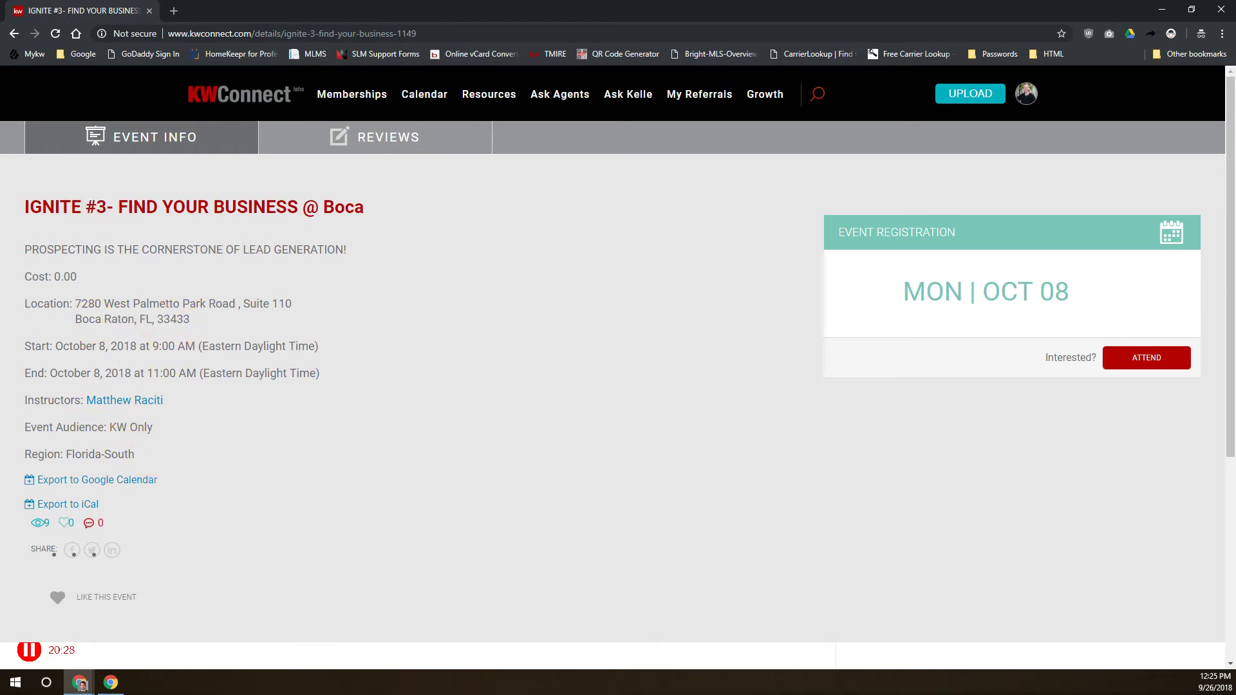
pyautogui.click(14, 33)
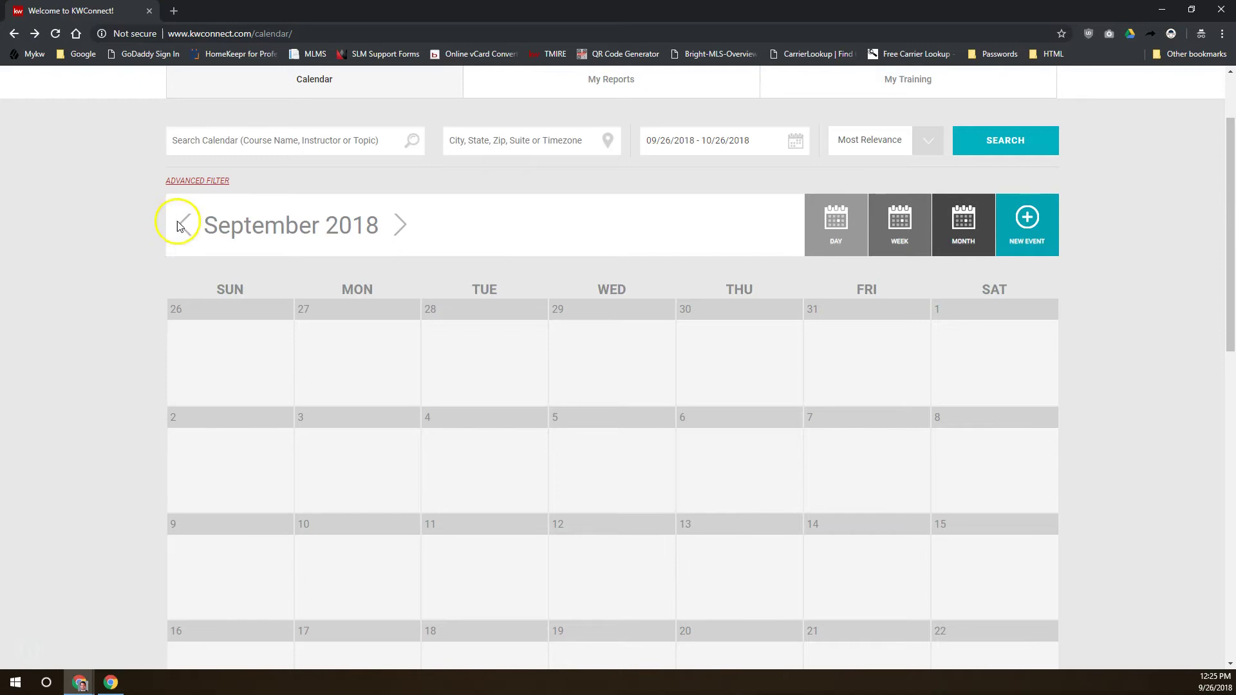
pyautogui.scroll(2, 180, 226)
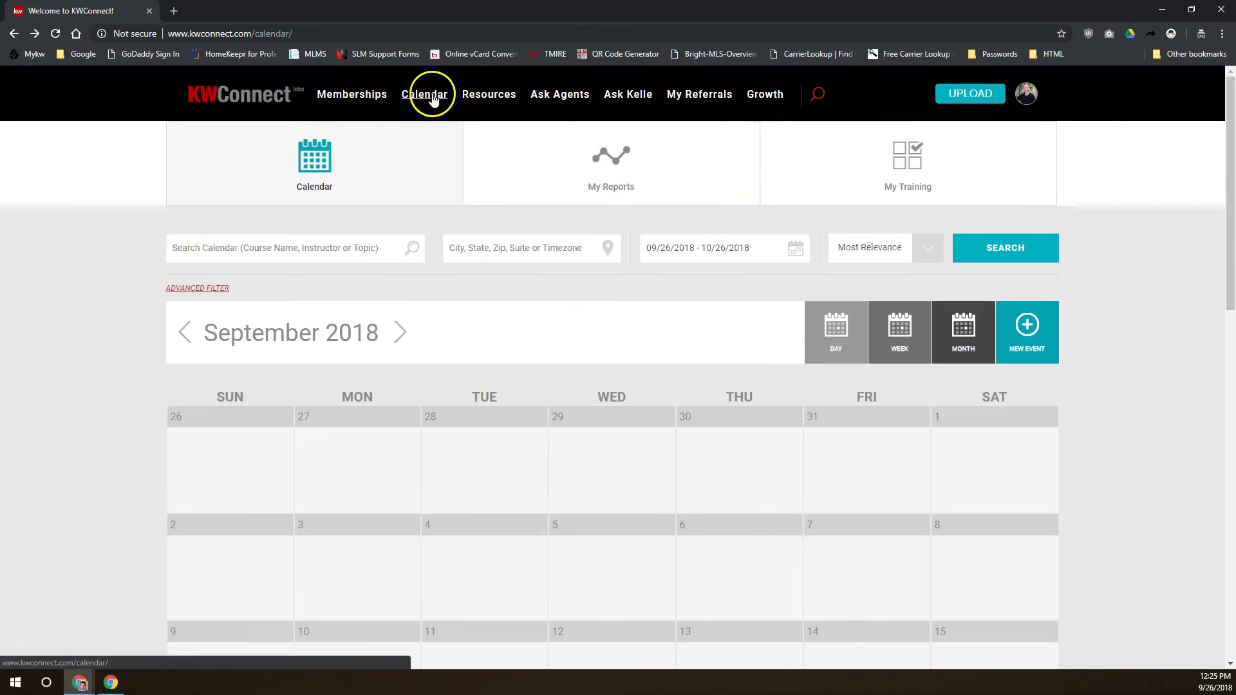
# Open KWConnect Live from Resources and scroll through the upcoming livestream cards
pyautogui.moveTo(484, 84)
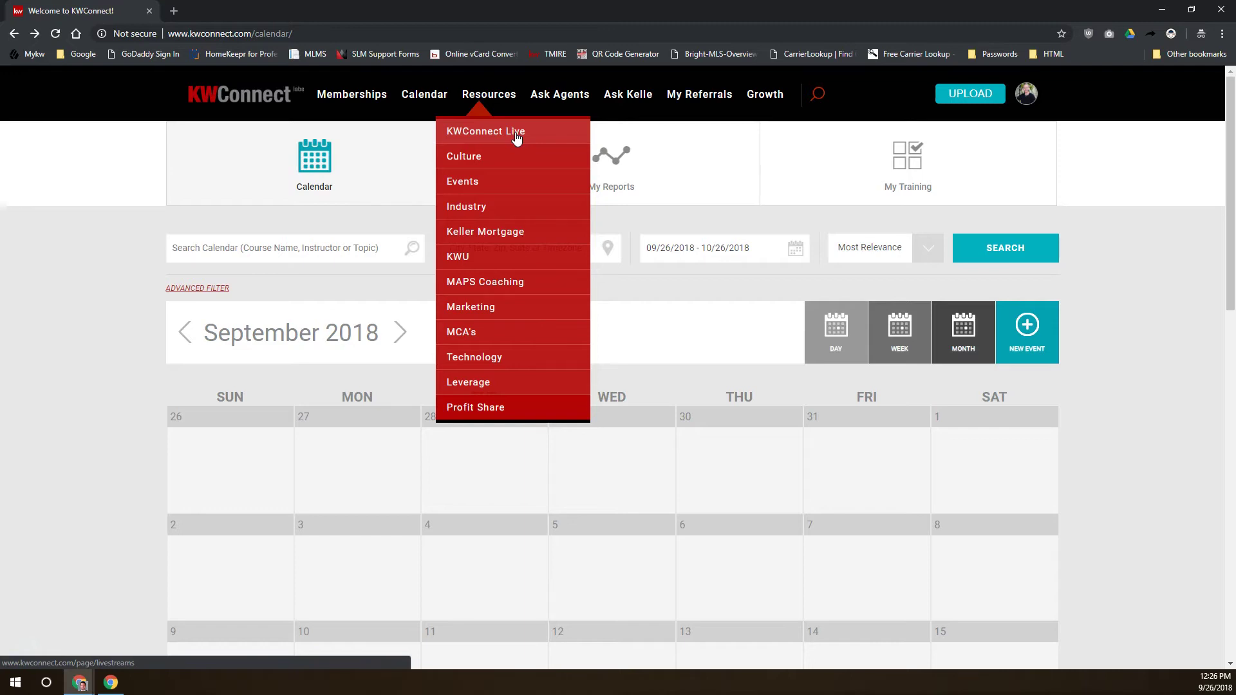
pyautogui.click(516, 134)
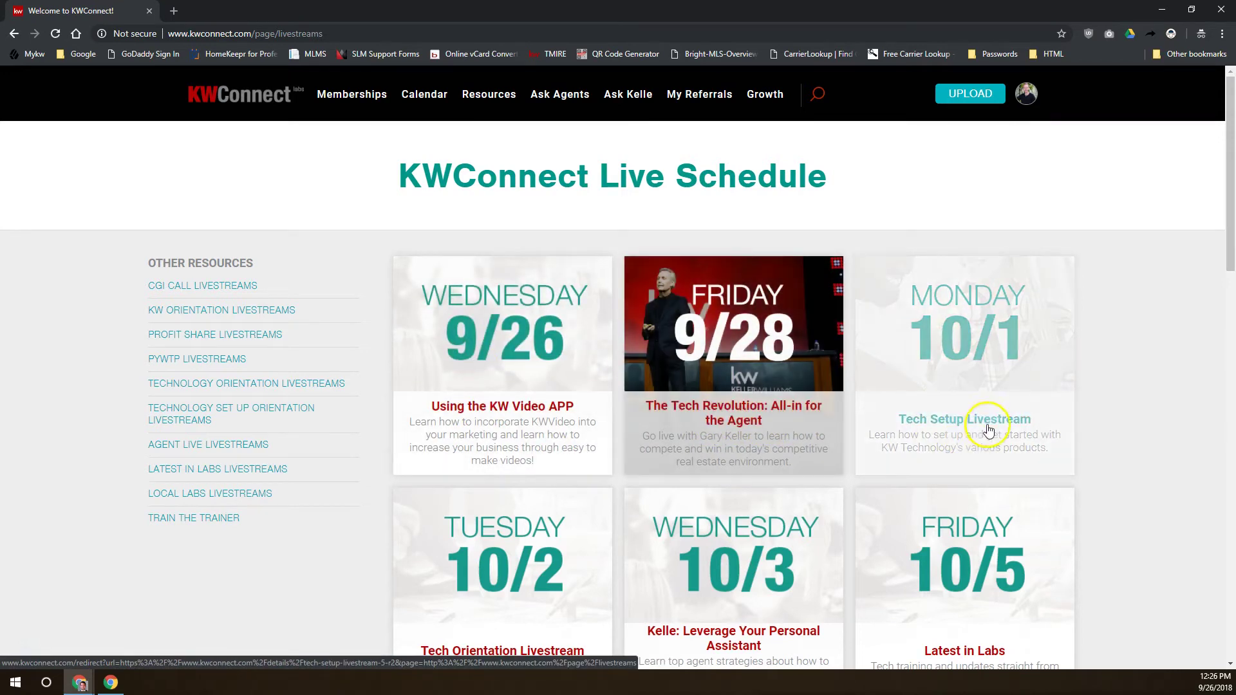
pyautogui.scroll(-2, 773, 438)
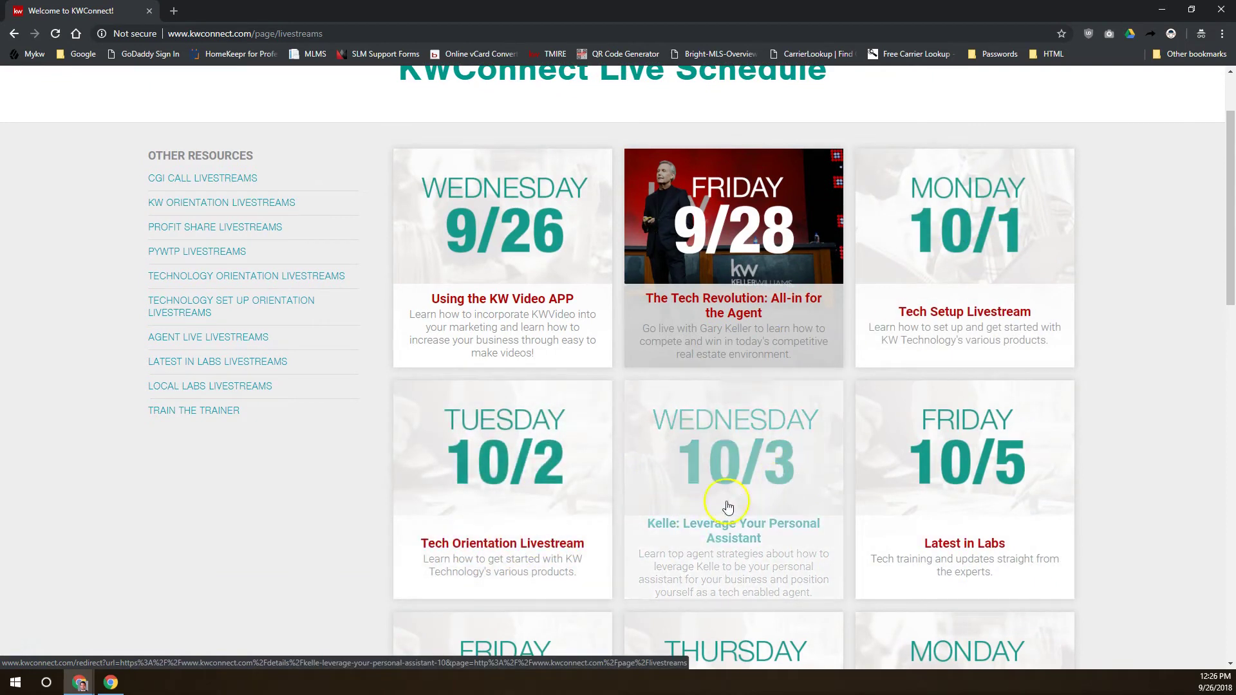
pyautogui.scroll(-2, 769, 505)
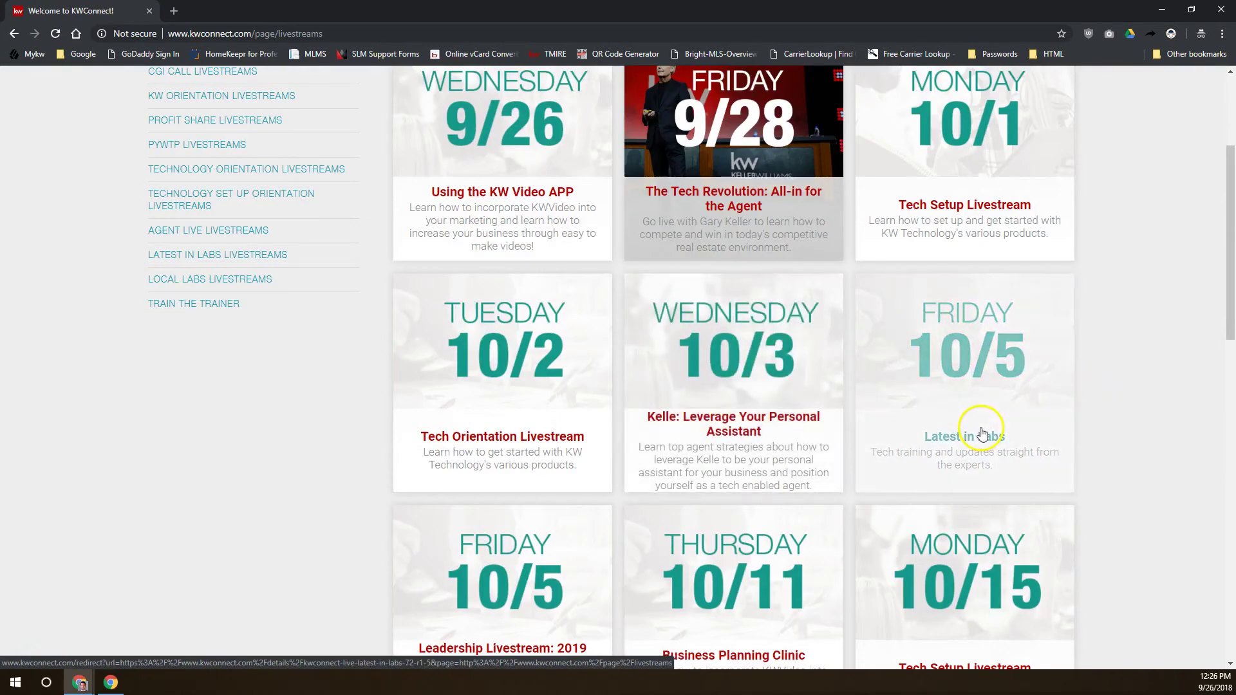
pyautogui.scroll(-2, 985, 433)
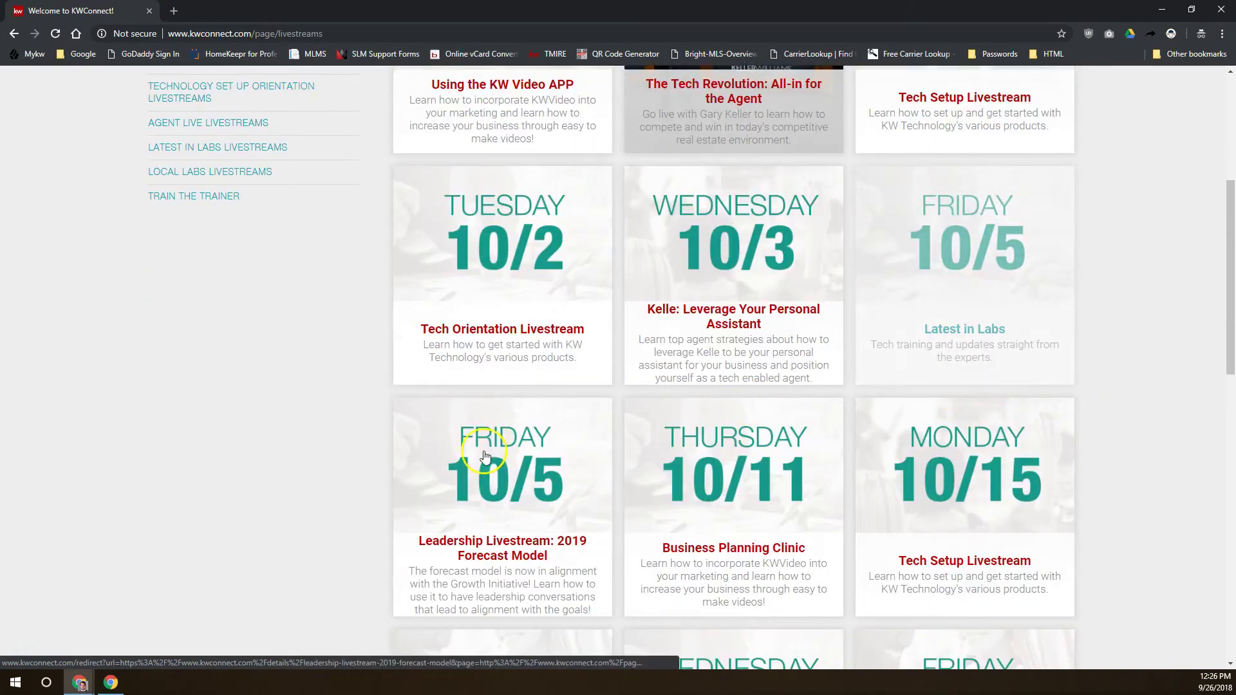
pyautogui.scroll(-2, 476, 464)
pyautogui.scroll(-12, 634, 452)
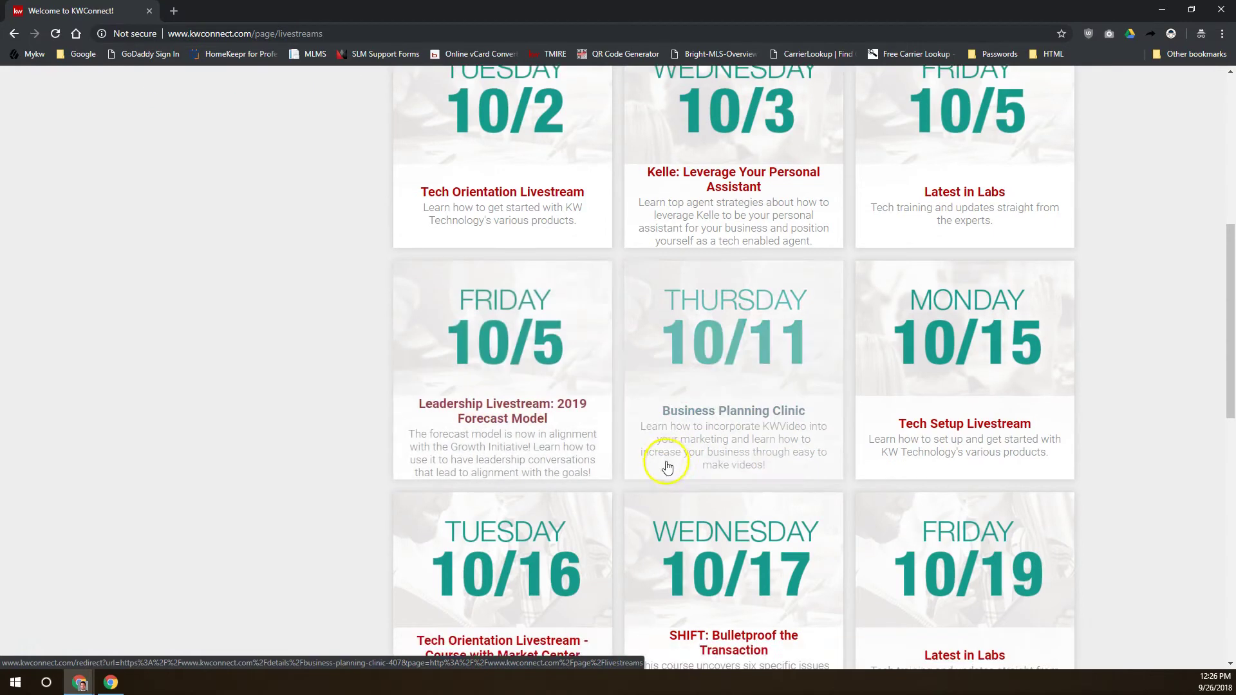
pyautogui.scroll(20, 739, 509)
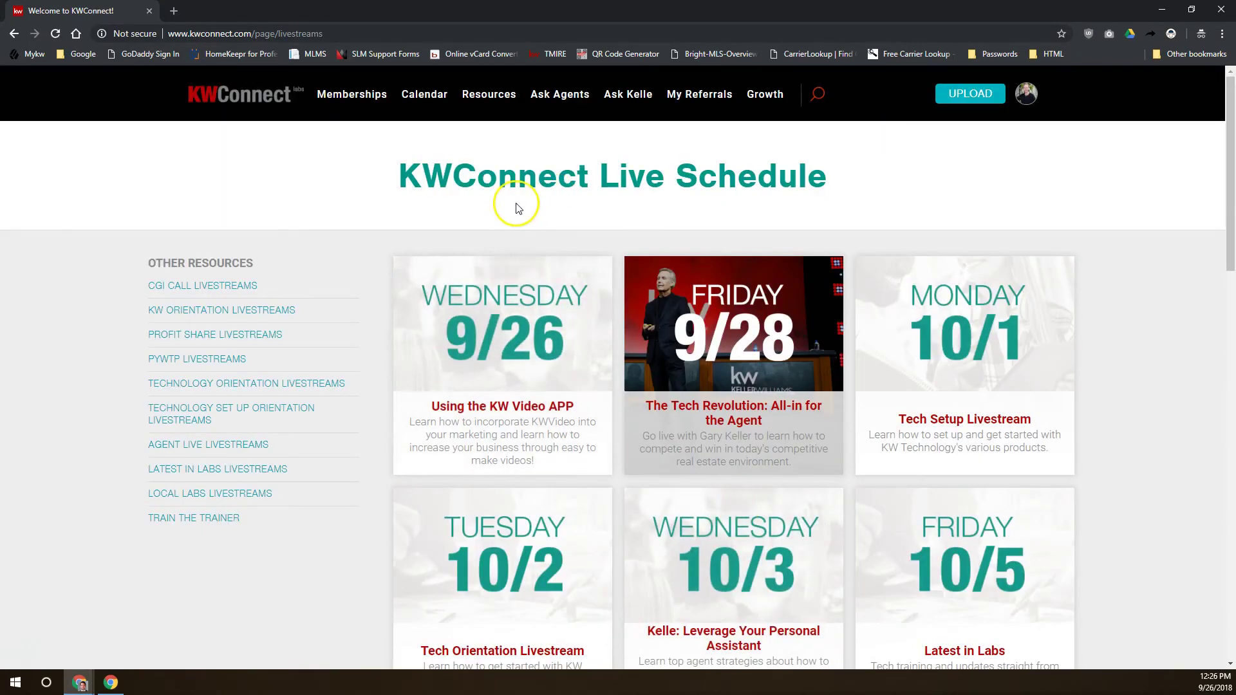
# Show the Resources dropdown over the Live Schedule page
pyautogui.moveTo(515, 90)
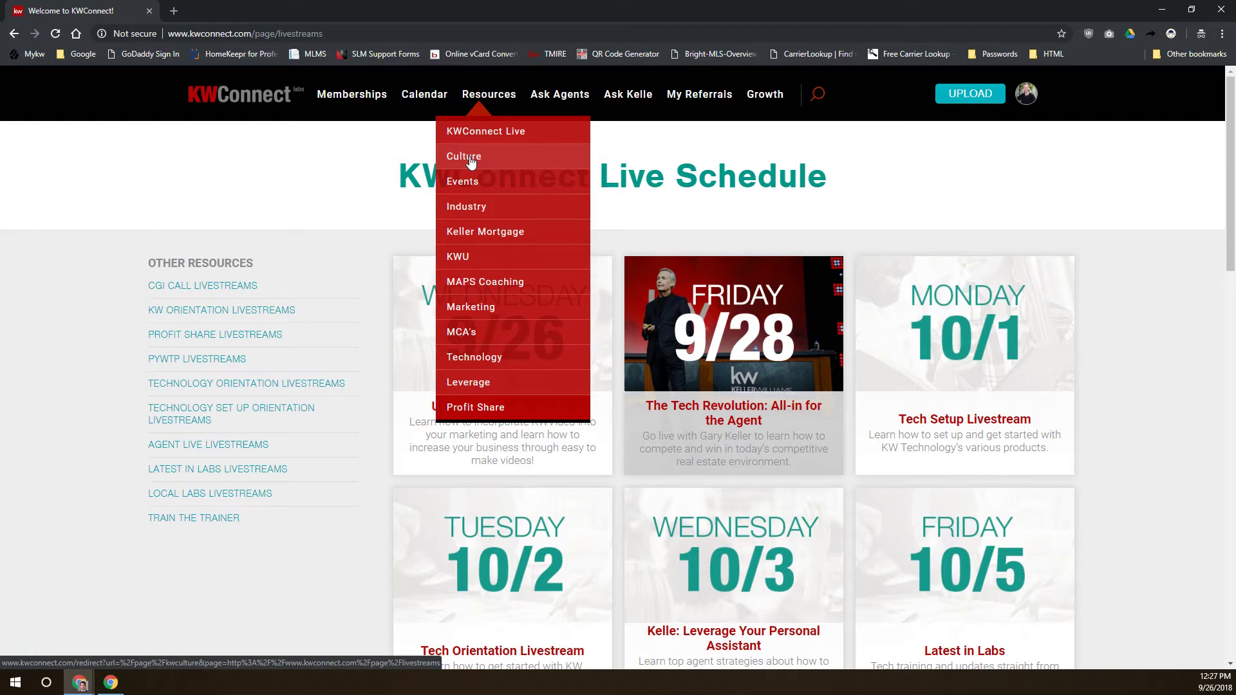
# Open the KW Culture resources page and scroll through it
pyautogui.click(470, 161)
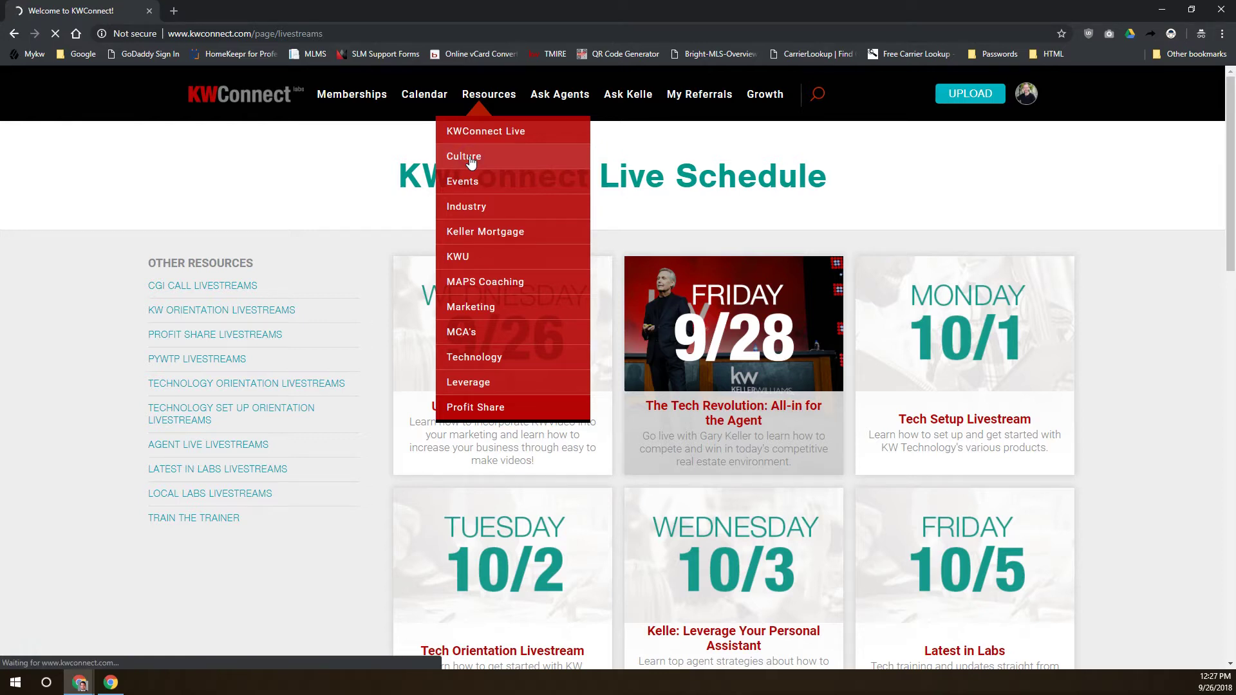
pyautogui.click(469, 159)
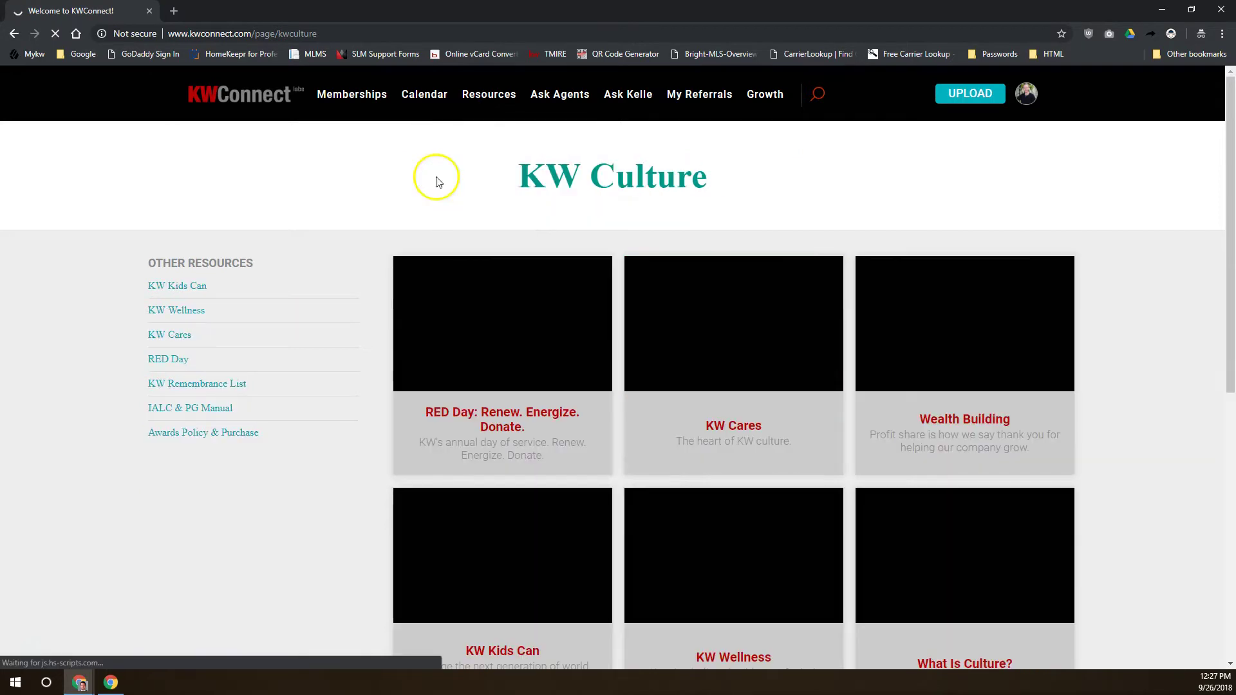
pyautogui.scroll(-3, 839, 350)
pyautogui.click(886, 283)
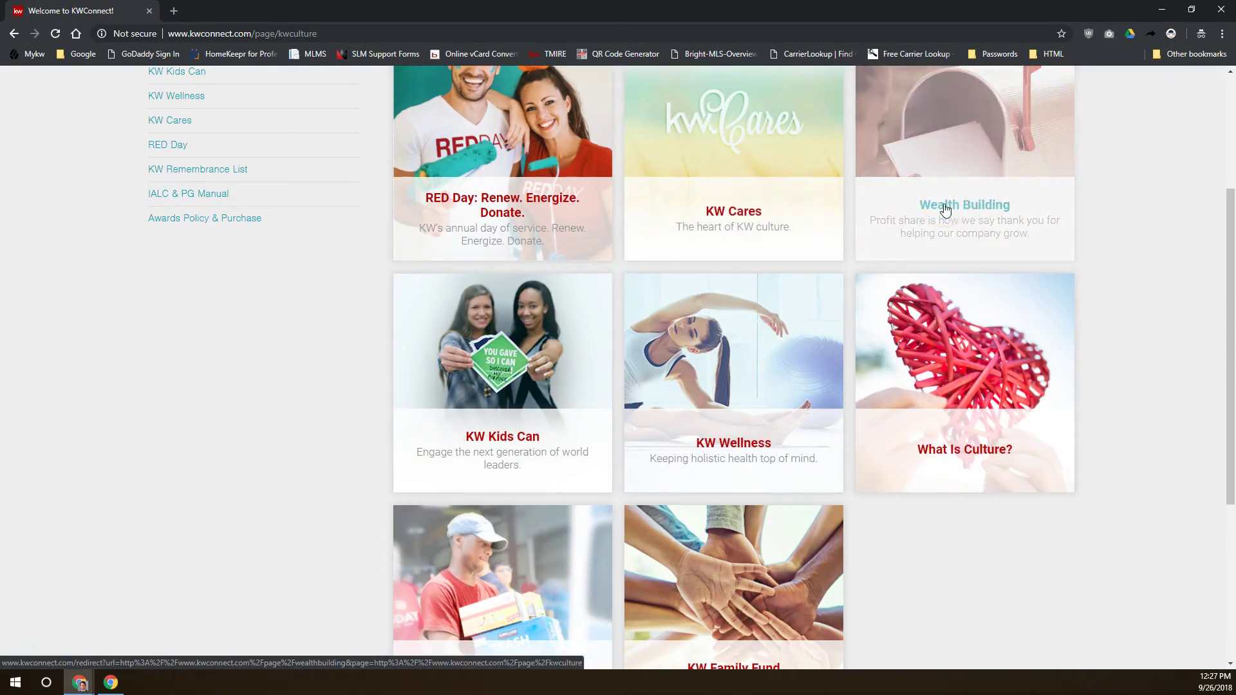
pyautogui.scroll(-1, 500, 425)
pyautogui.scroll(-1, 501, 424)
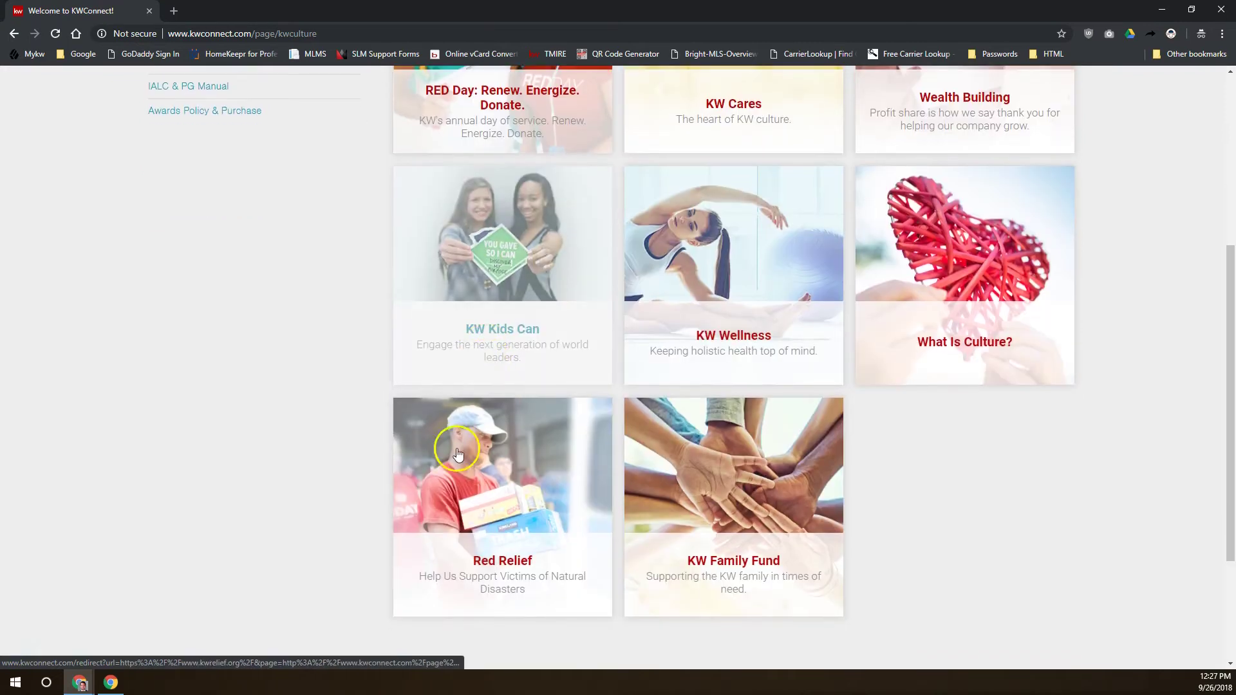
pyautogui.scroll(5, 476, 378)
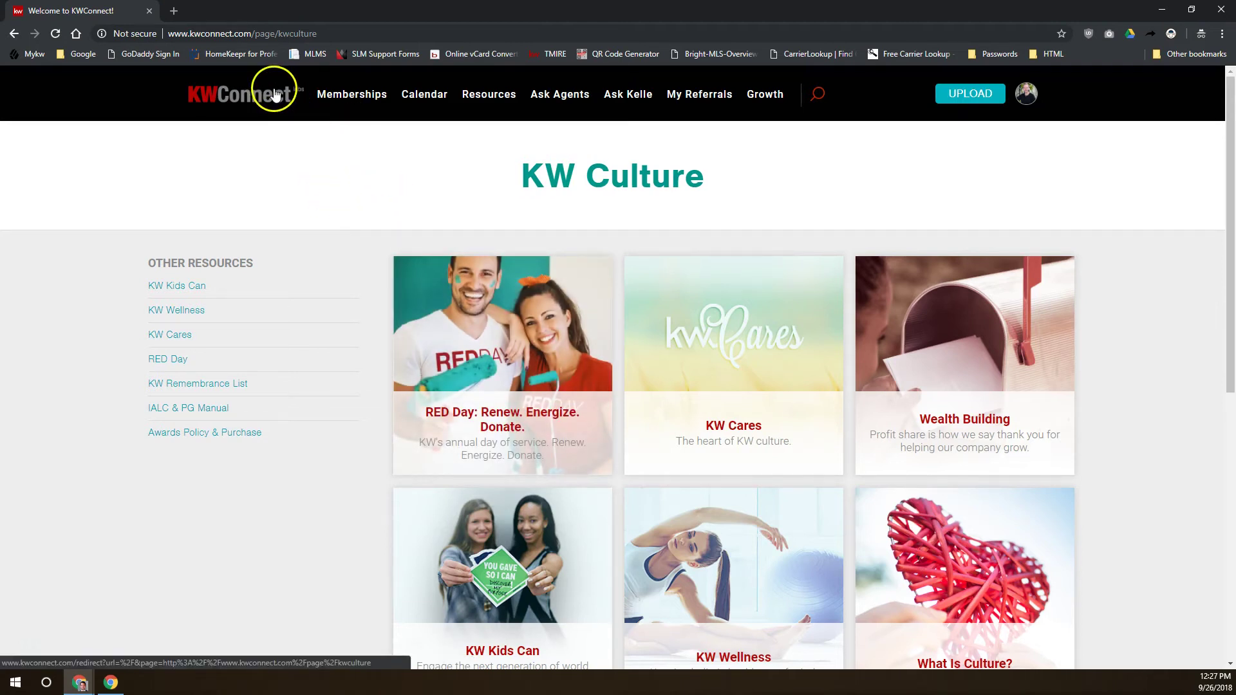
# Switch to the Events resources page and browse its event tiles
pyautogui.moveTo(474, 103)
pyautogui.click(462, 182)
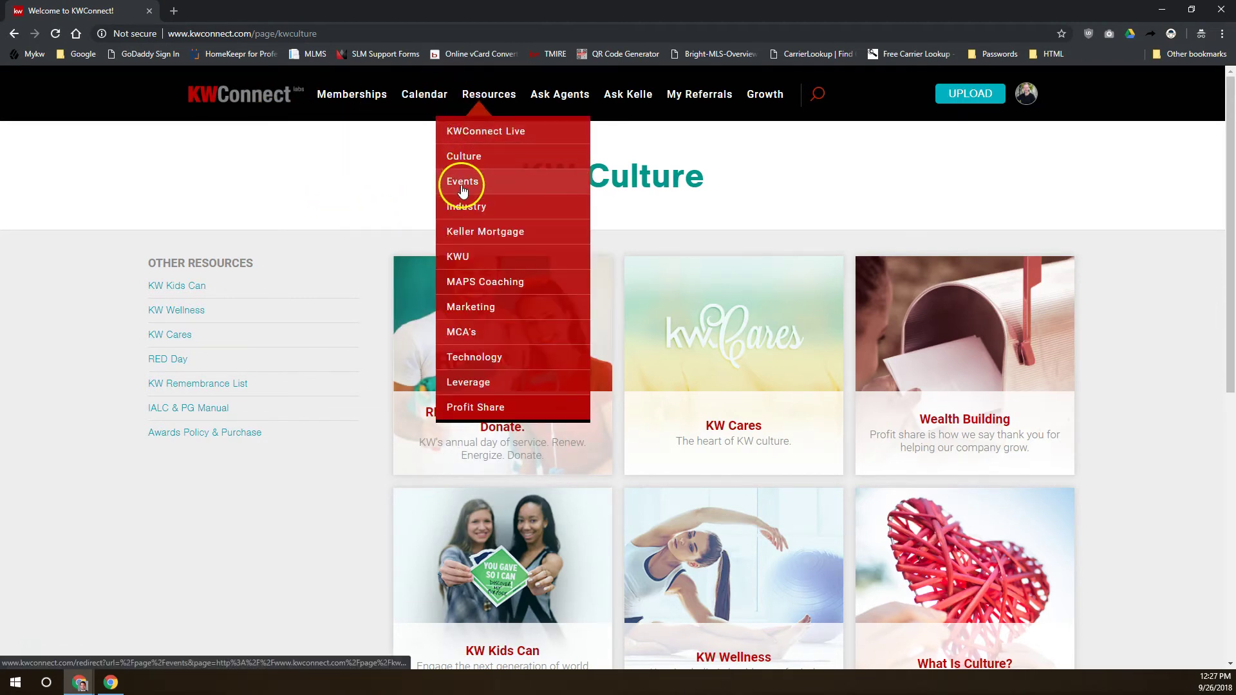
pyautogui.click(461, 185)
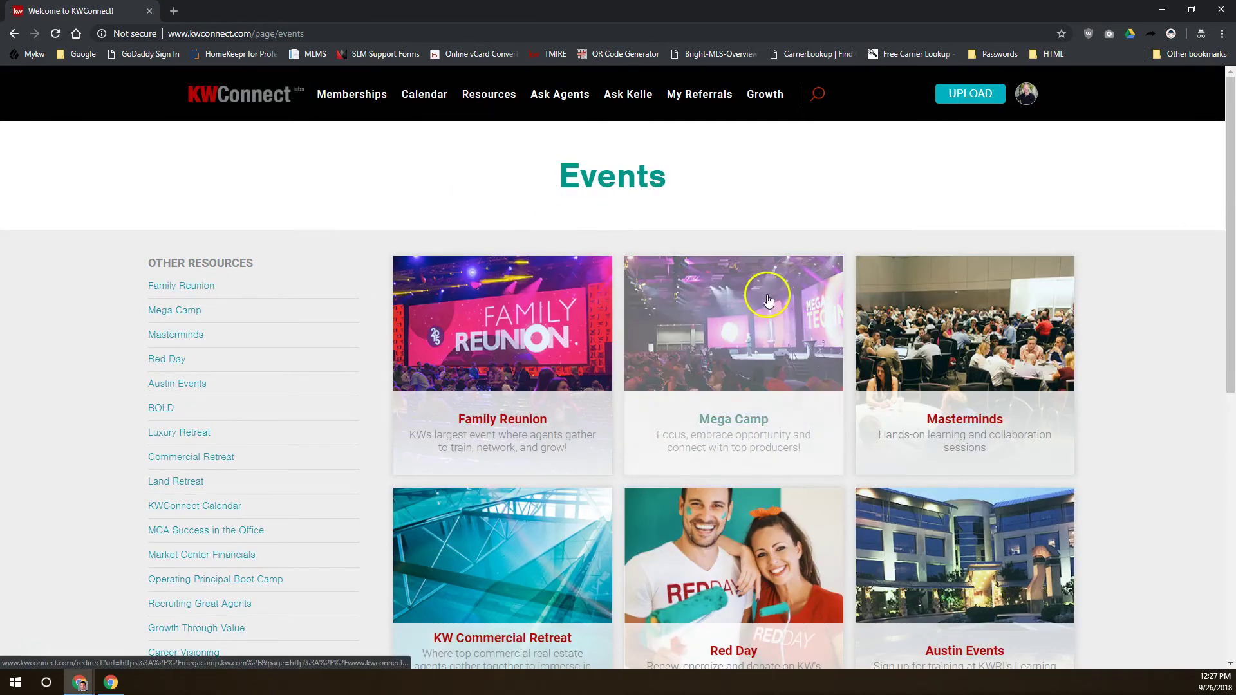
pyautogui.scroll(-2, 651, 267)
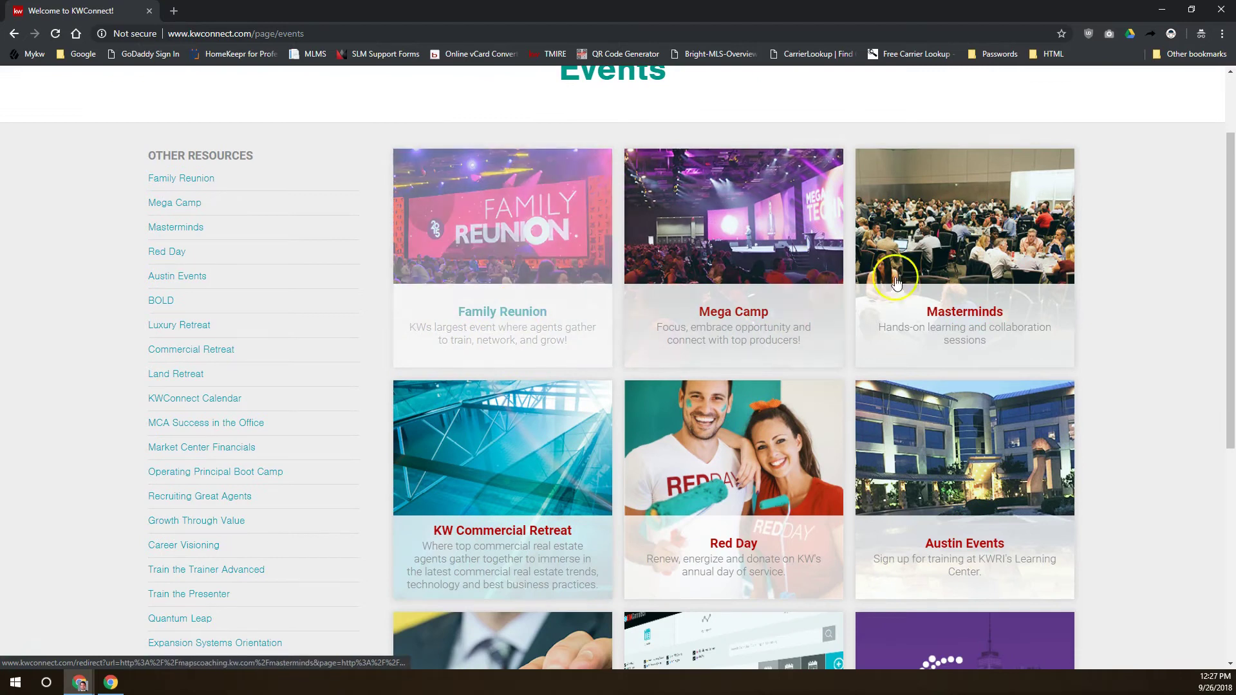
pyautogui.scroll(-6, 799, 477)
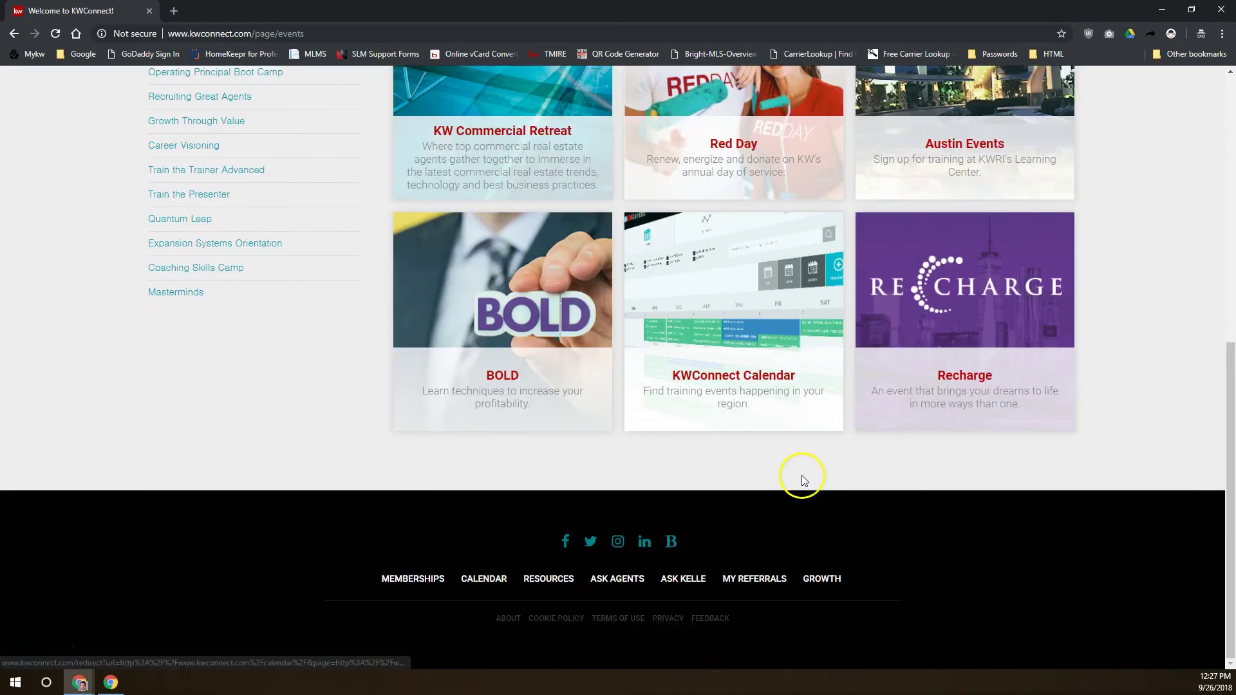
pyautogui.scroll(8, 800, 476)
# Pass Industry and Keller Mortgage in the Resources menu and open KWU
pyautogui.moveTo(488, 98)
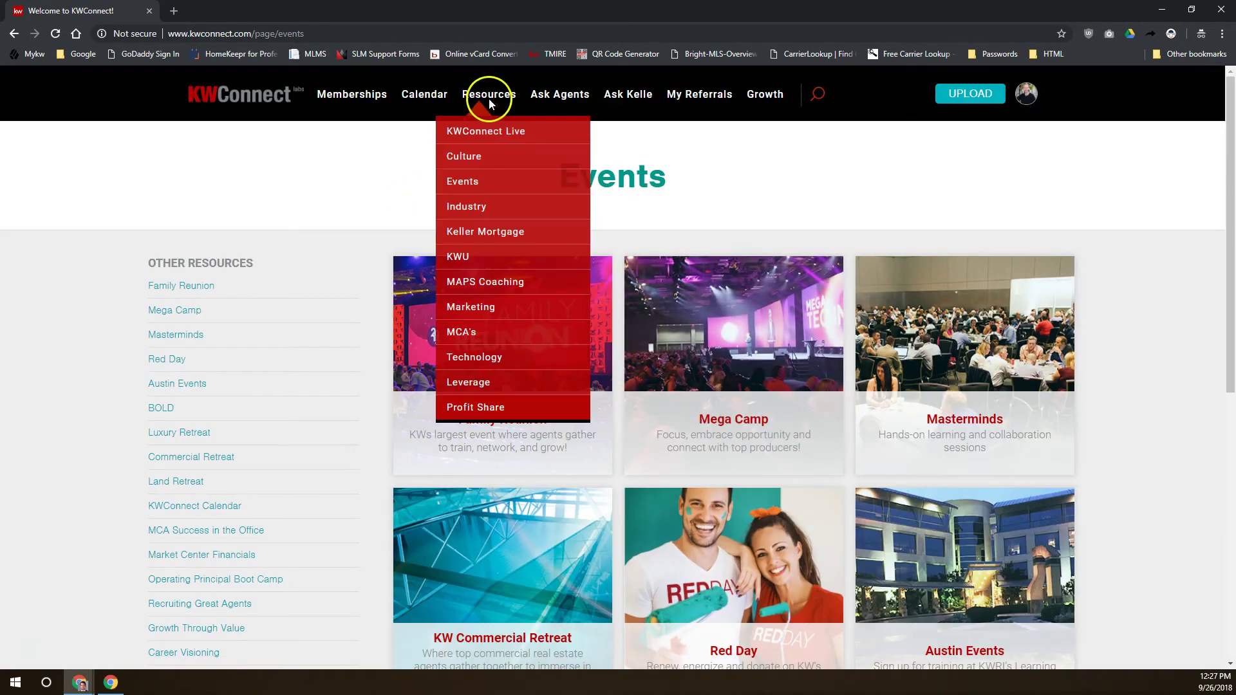
pyautogui.click(467, 209)
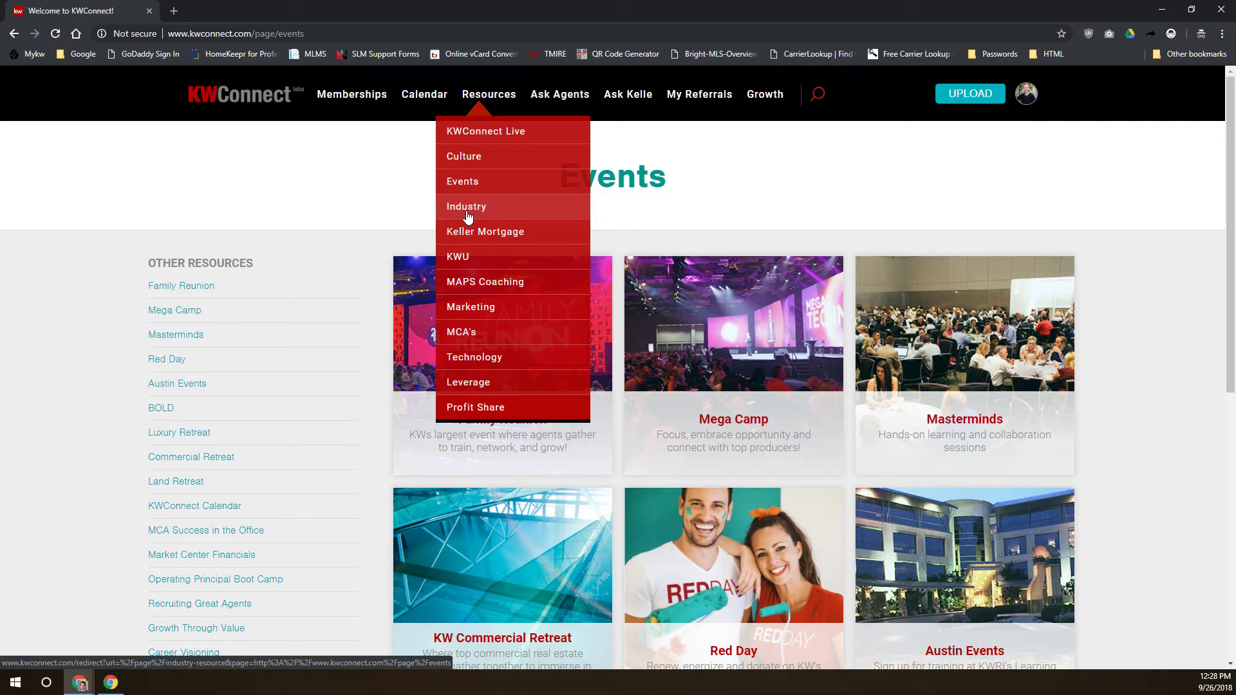
pyautogui.click(491, 235)
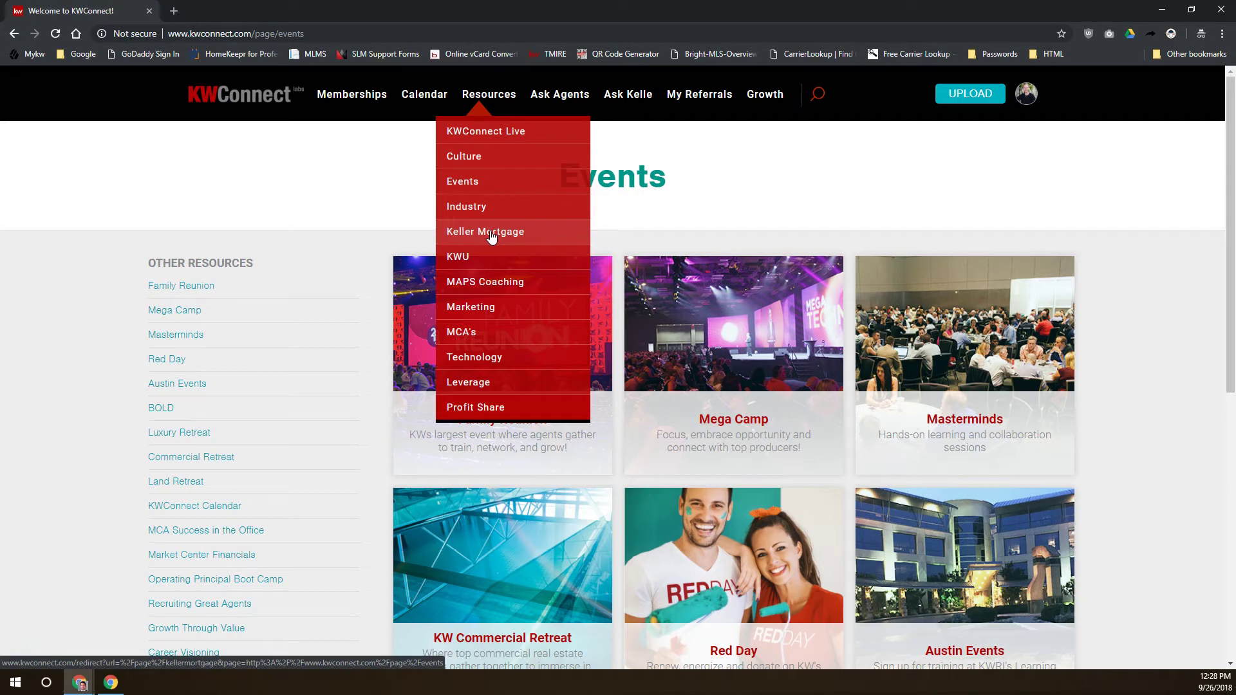
pyautogui.click(460, 257)
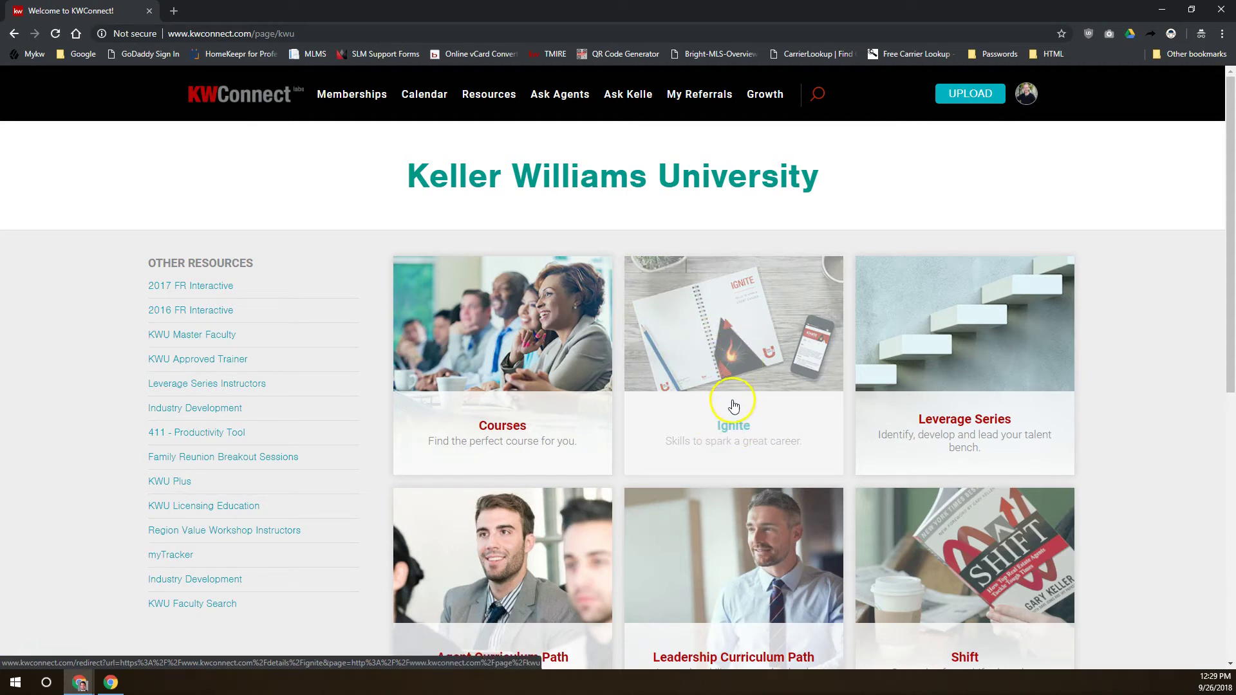
# Open the KWU Courses catalog and scroll down to the Ignite course
pyautogui.click(505, 420)
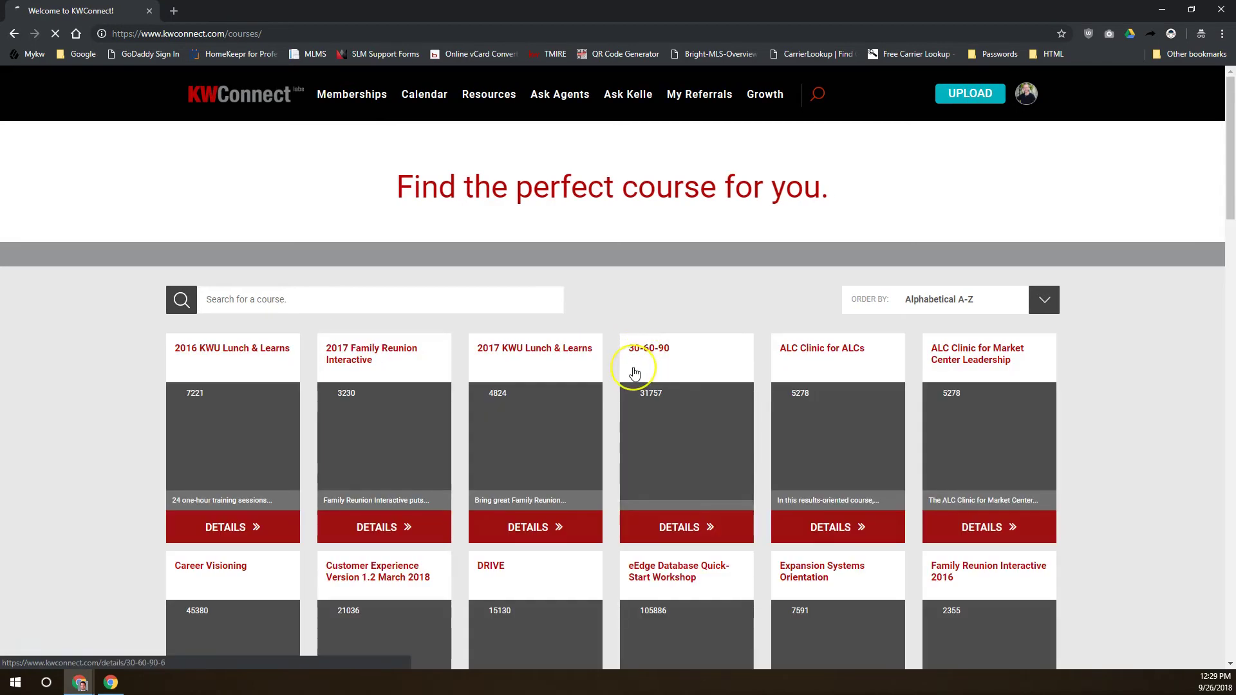
pyautogui.scroll(-12, 617, 353)
pyautogui.scroll(-12, 631, 379)
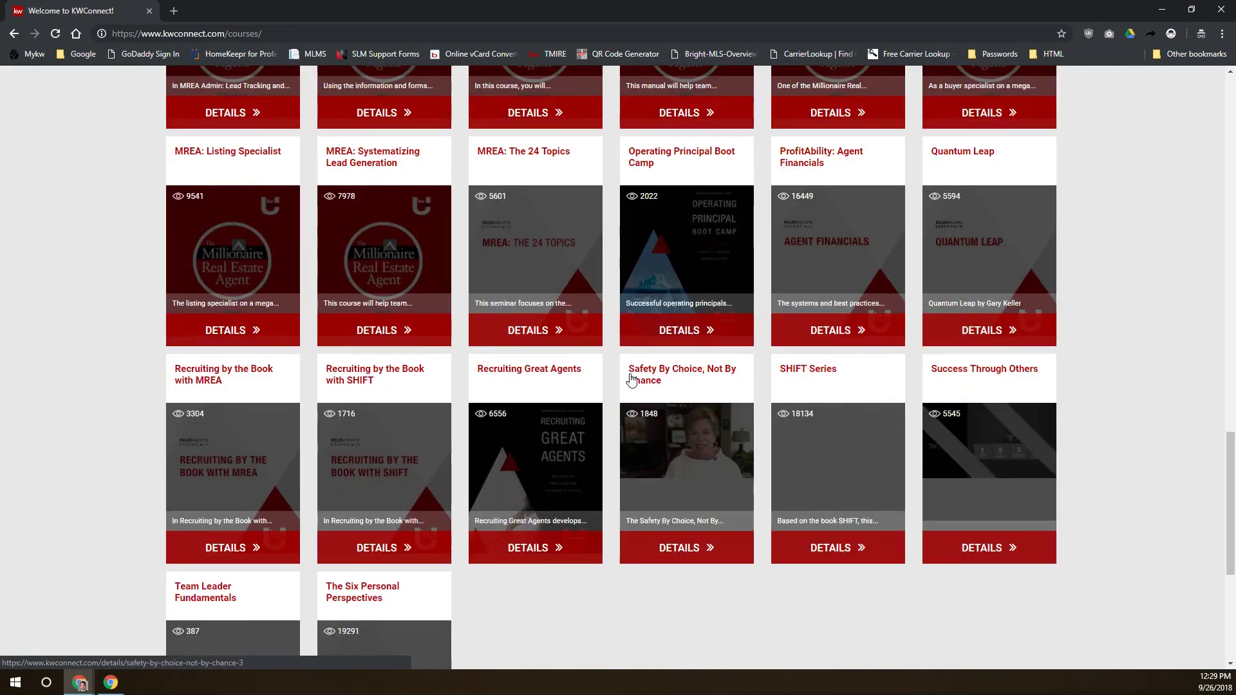
pyautogui.scroll(-5, 630, 380)
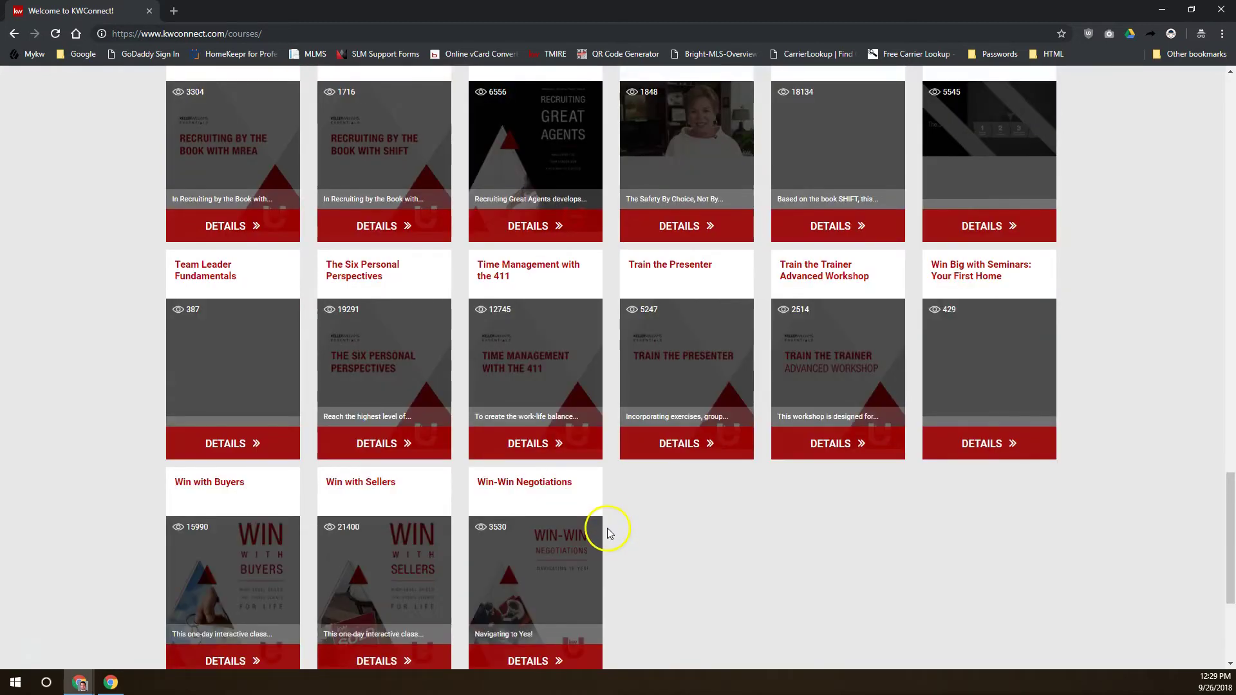
pyautogui.scroll(-4, 608, 527)
pyautogui.scroll(12, 608, 511)
pyautogui.scroll(20, 609, 514)
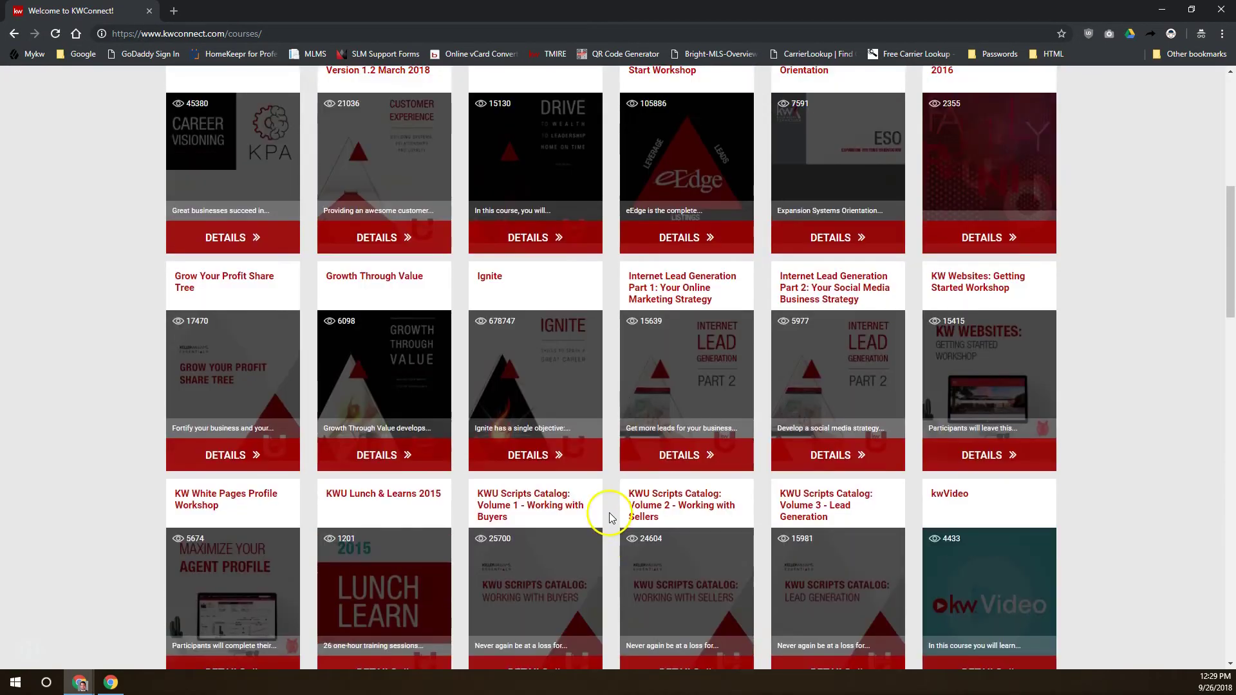
pyautogui.scroll(-2, 621, 499)
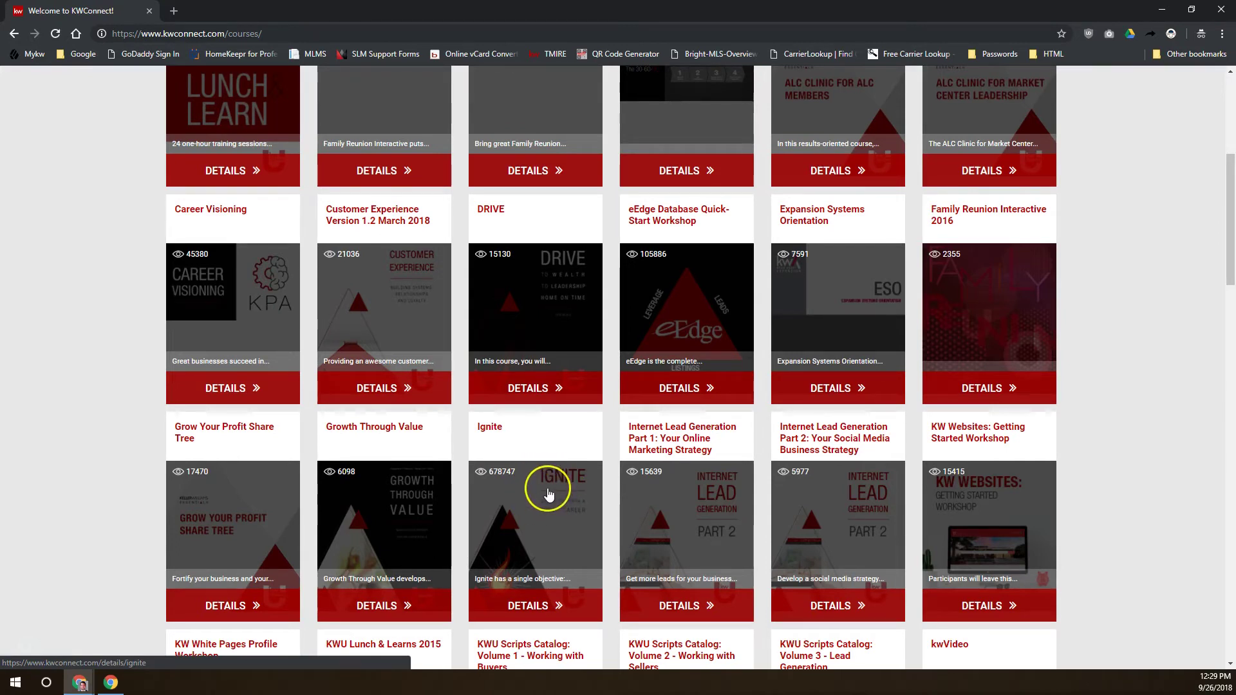
pyautogui.scroll(3, 542, 486)
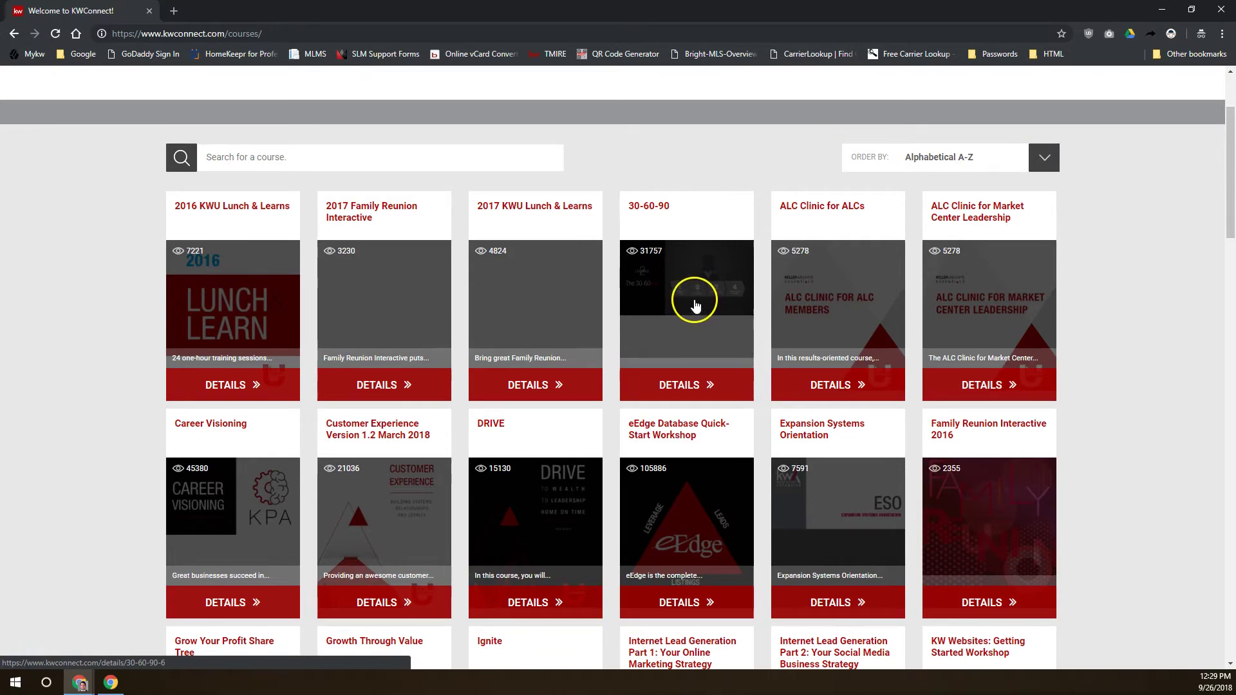
pyautogui.scroll(-5, 848, 298)
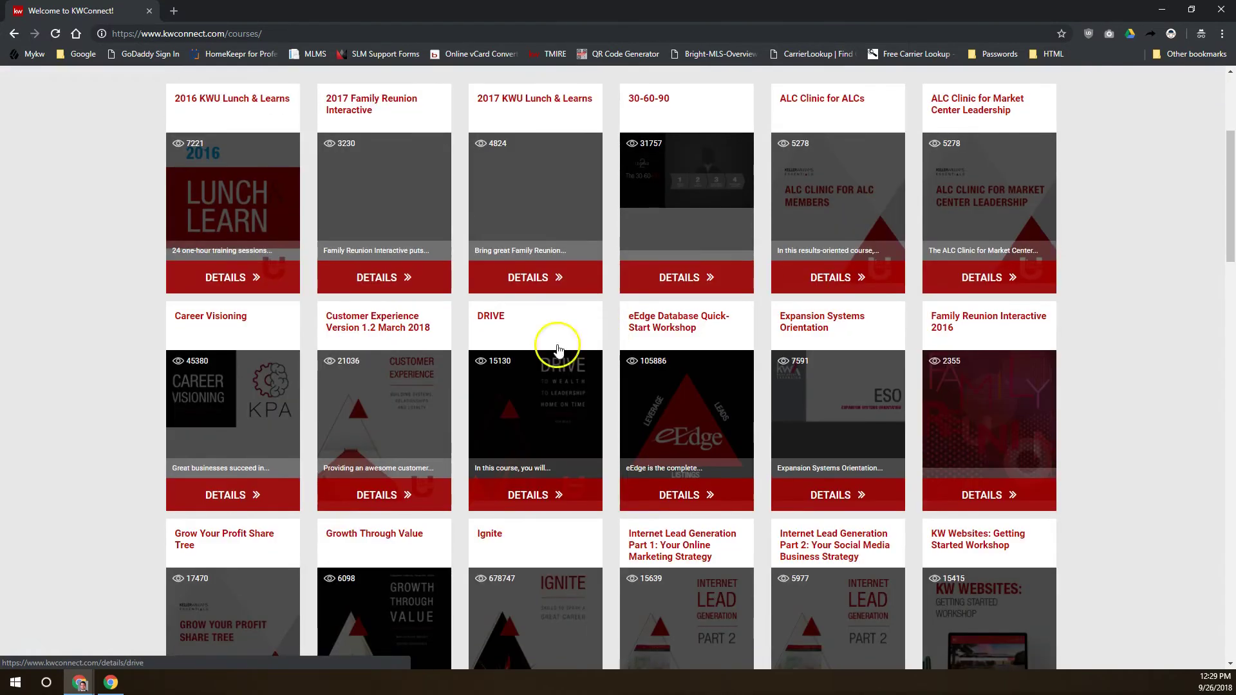
pyautogui.scroll(-2, 866, 325)
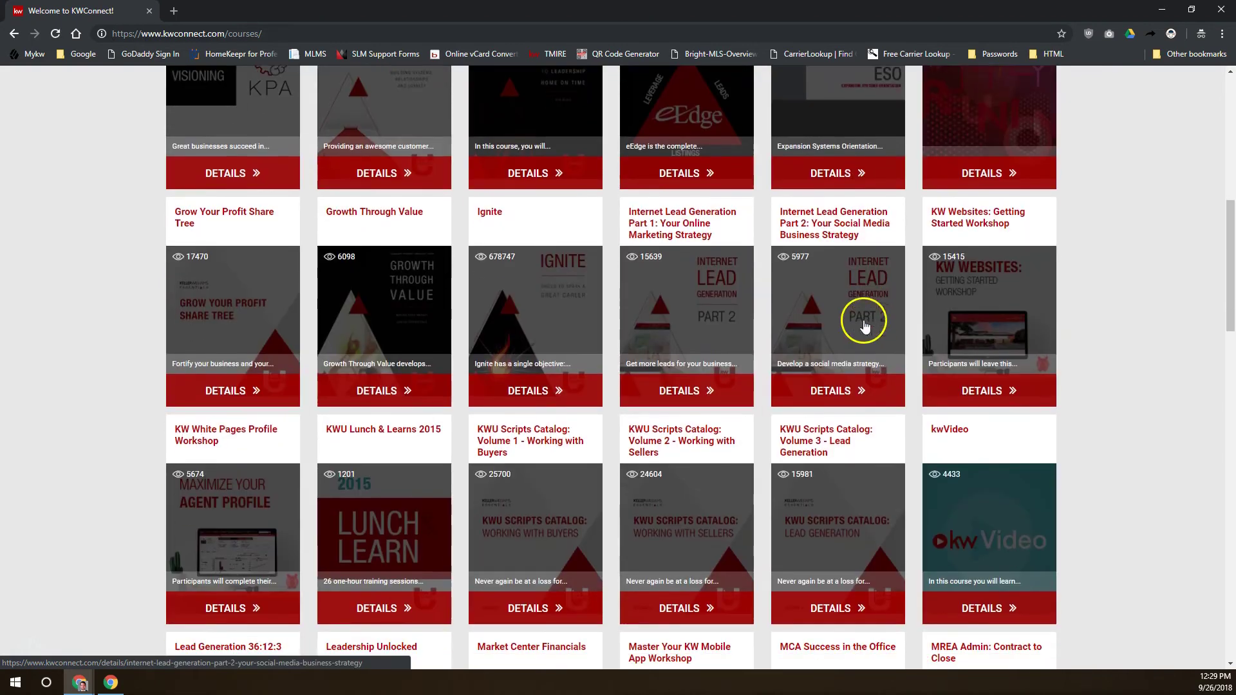
# Open the Ignite course card and scroll to its Student and Instructor Resources buttons
pyautogui.click(568, 298)
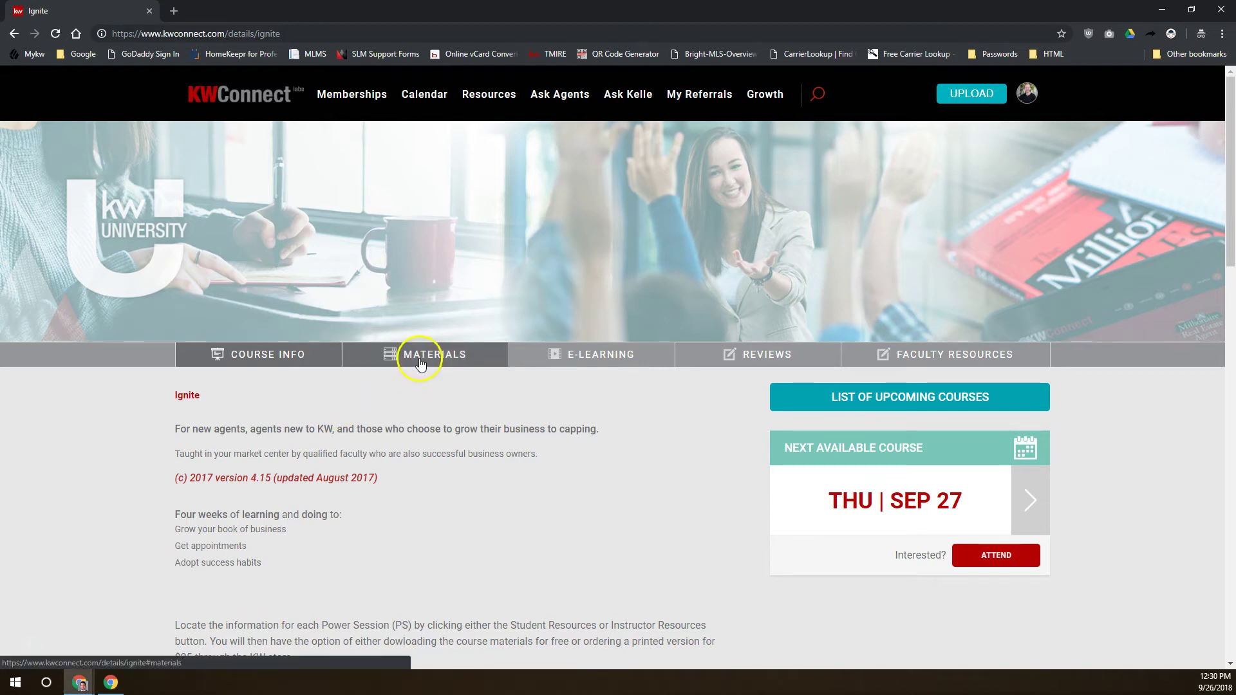
pyautogui.scroll(-5, 258, 425)
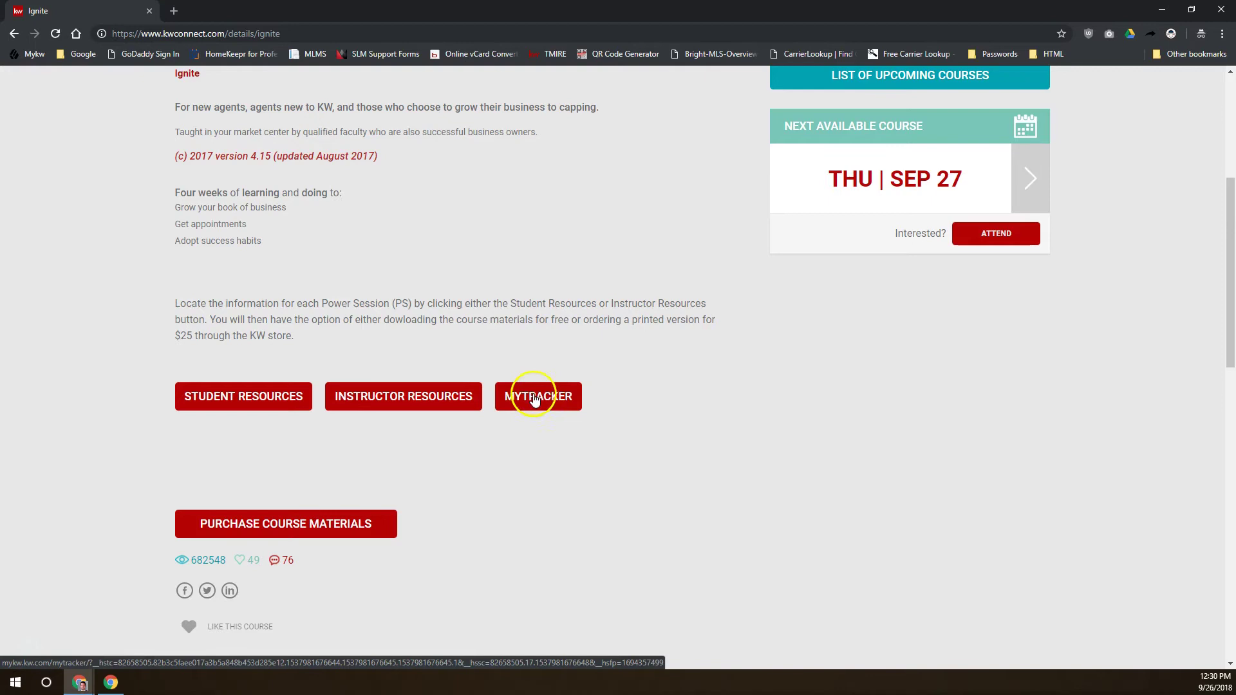
# Open Ignite Student Resources and review the Power Session 1–12 downloads, then pick another Resources item
pyautogui.click(282, 399)
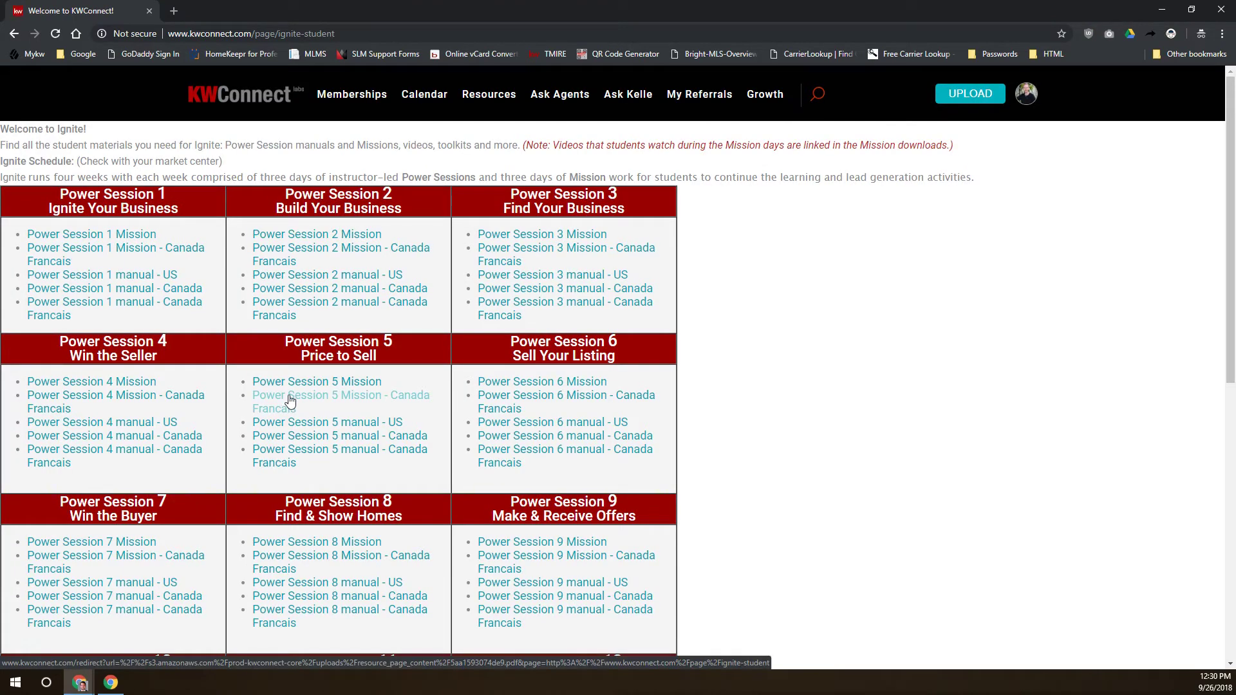
pyautogui.scroll(-3, 529, 496)
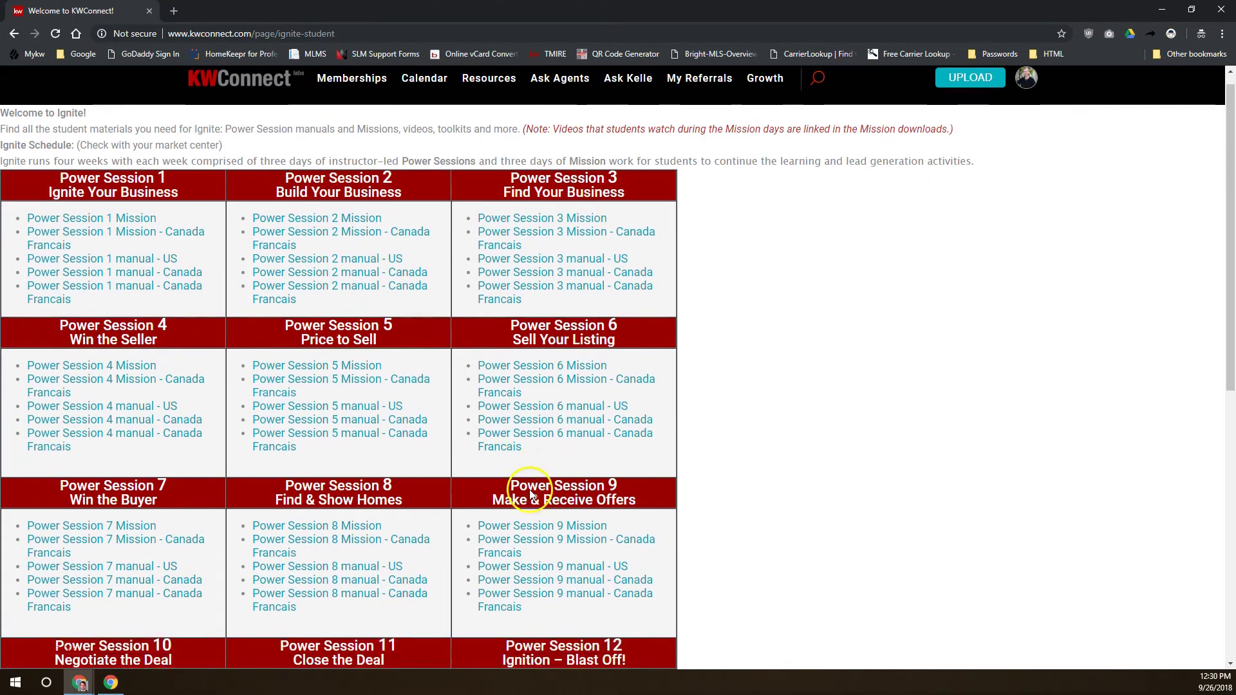
pyautogui.scroll(3, 526, 495)
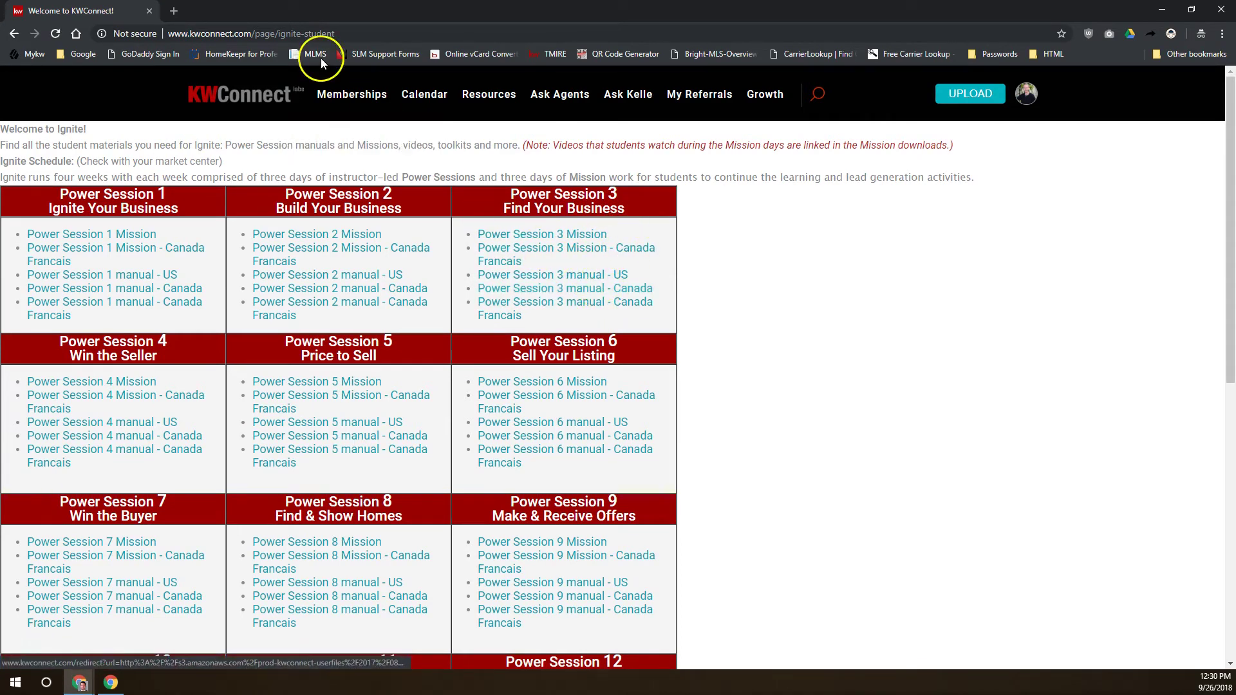
pyautogui.moveTo(480, 98)
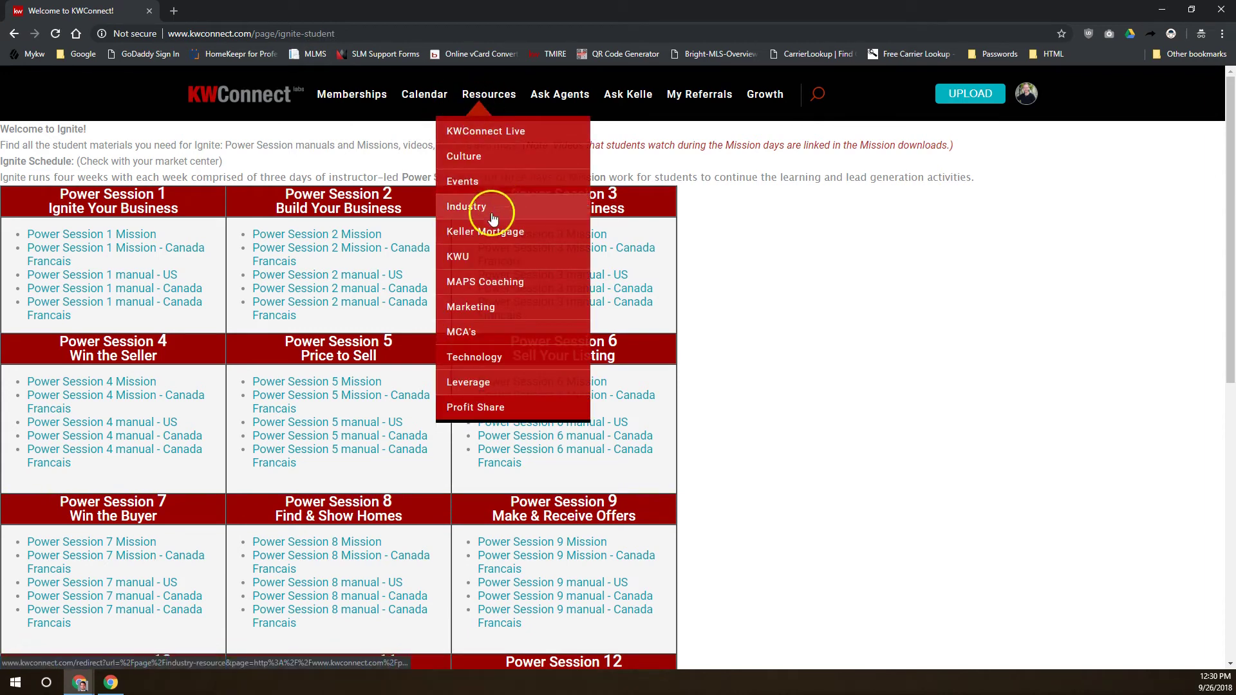
pyautogui.click(502, 291)
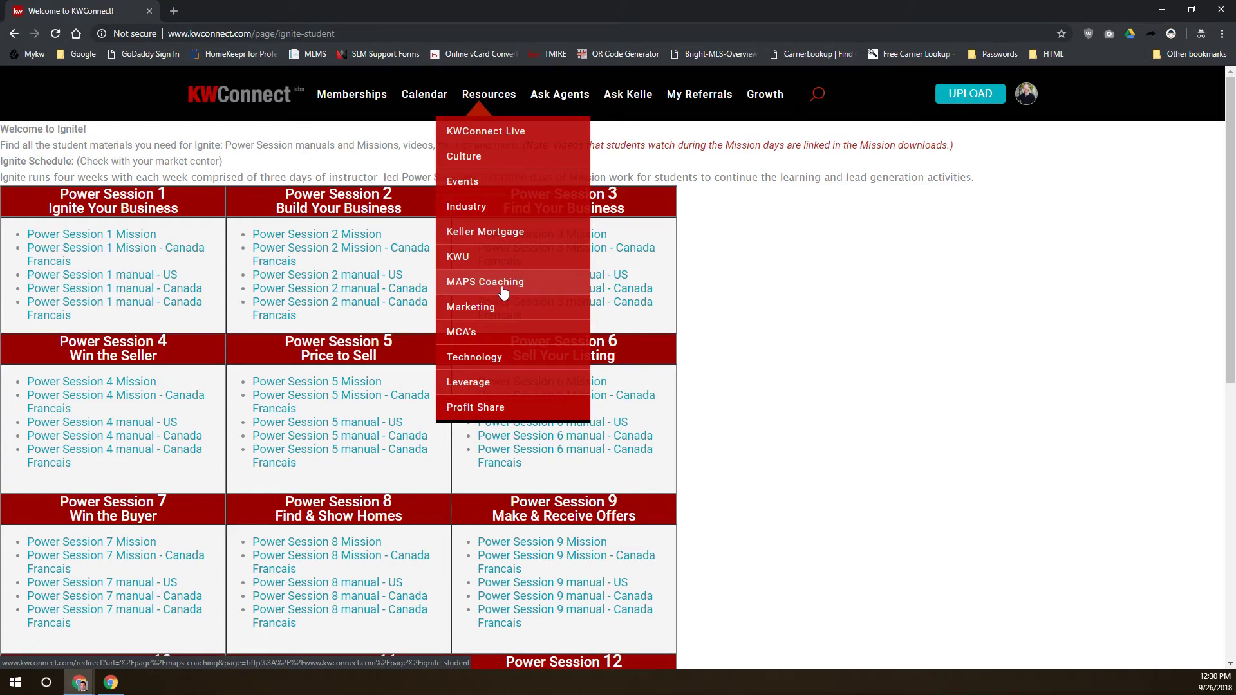
# Go to the Marketing resources page and download the Press Releases Templates package
pyautogui.click(494, 308)
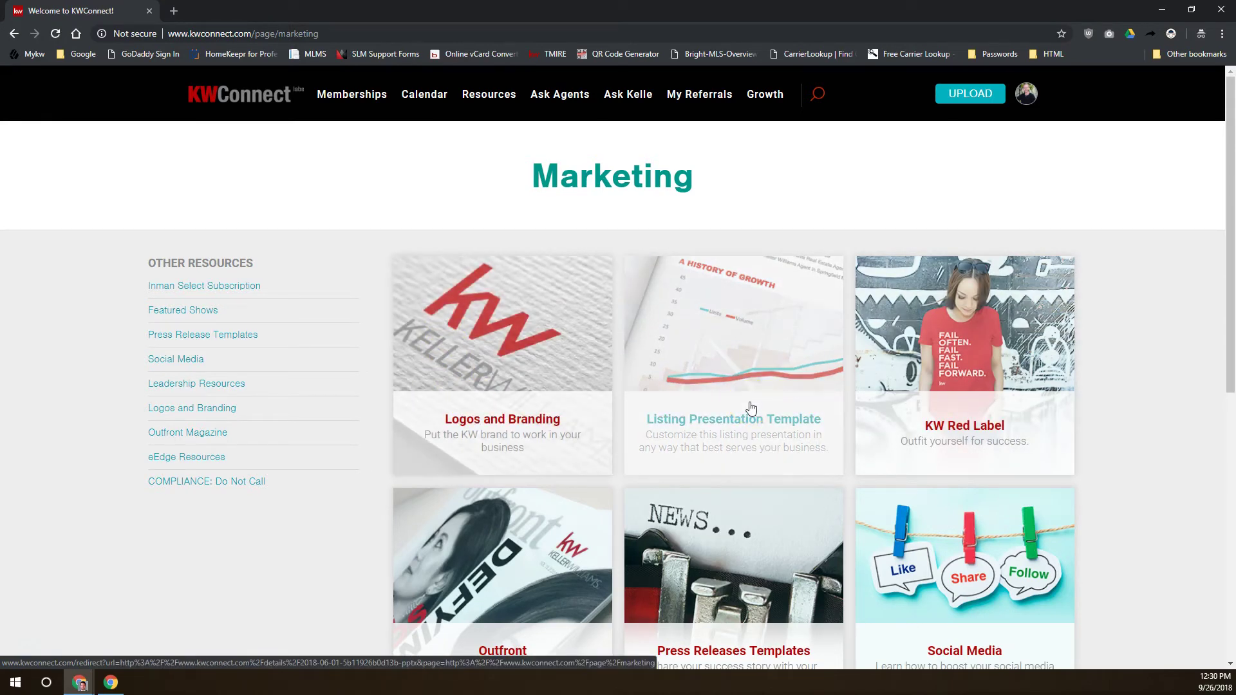
pyautogui.scroll(-2, 751, 408)
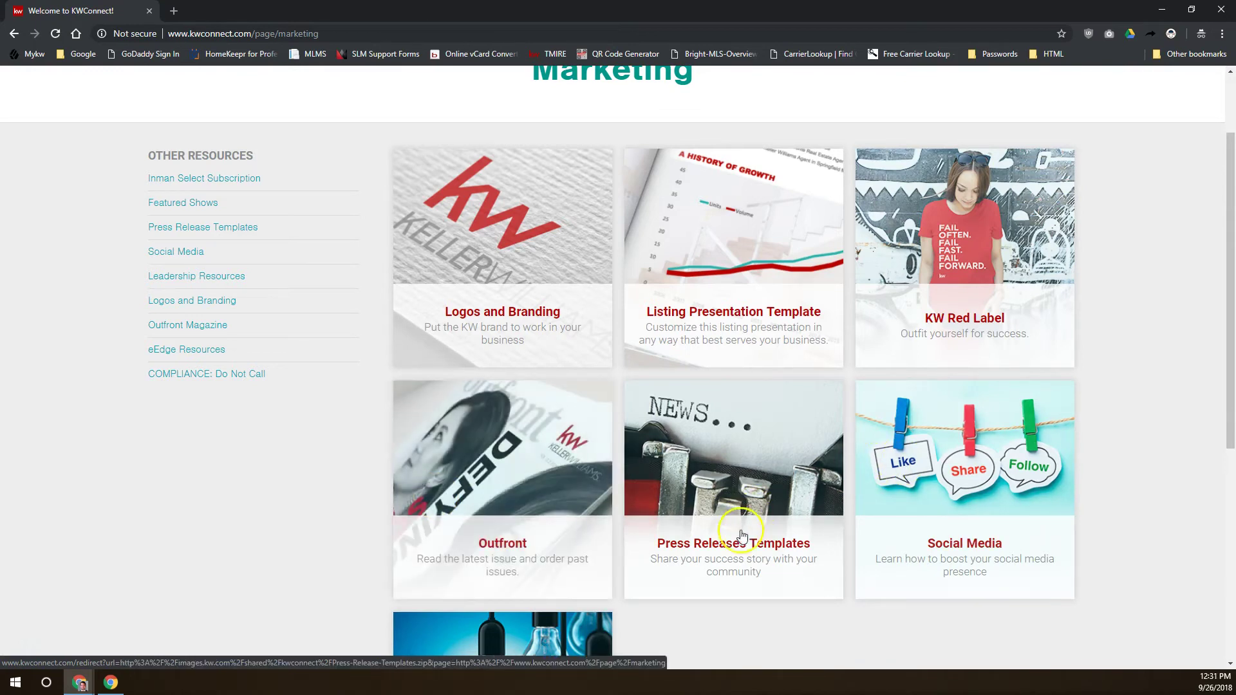
pyautogui.click(756, 547)
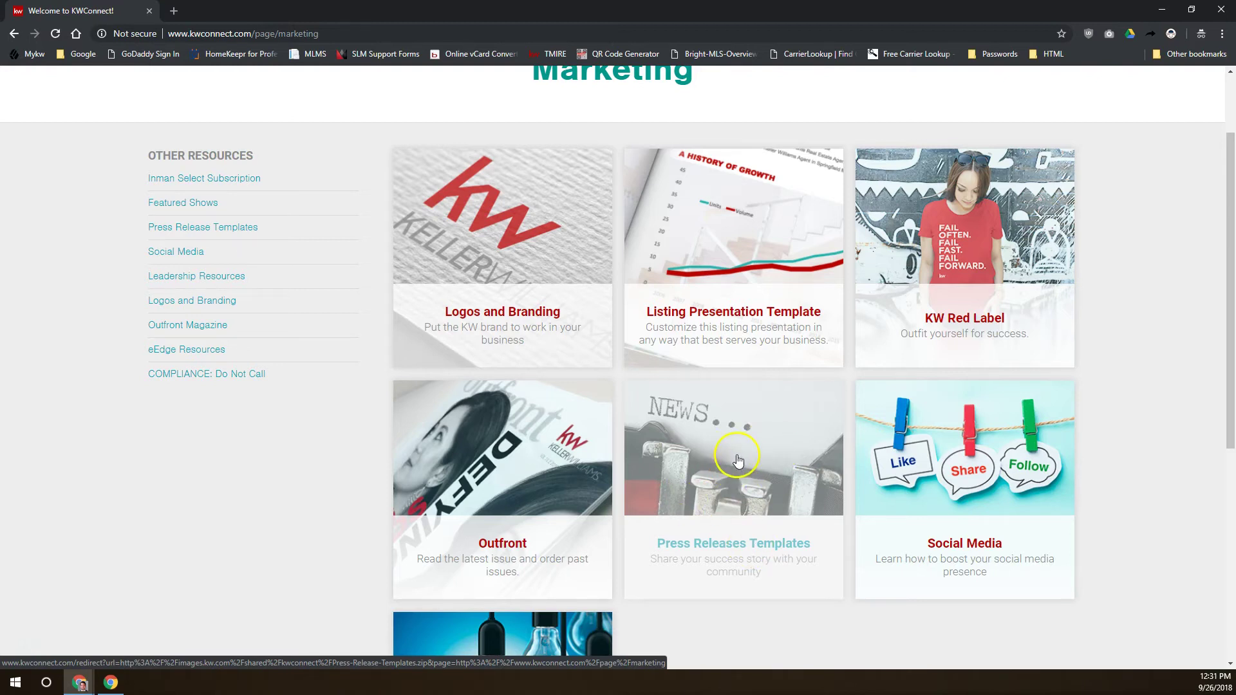
pyautogui.scroll(-2, 1022, 485)
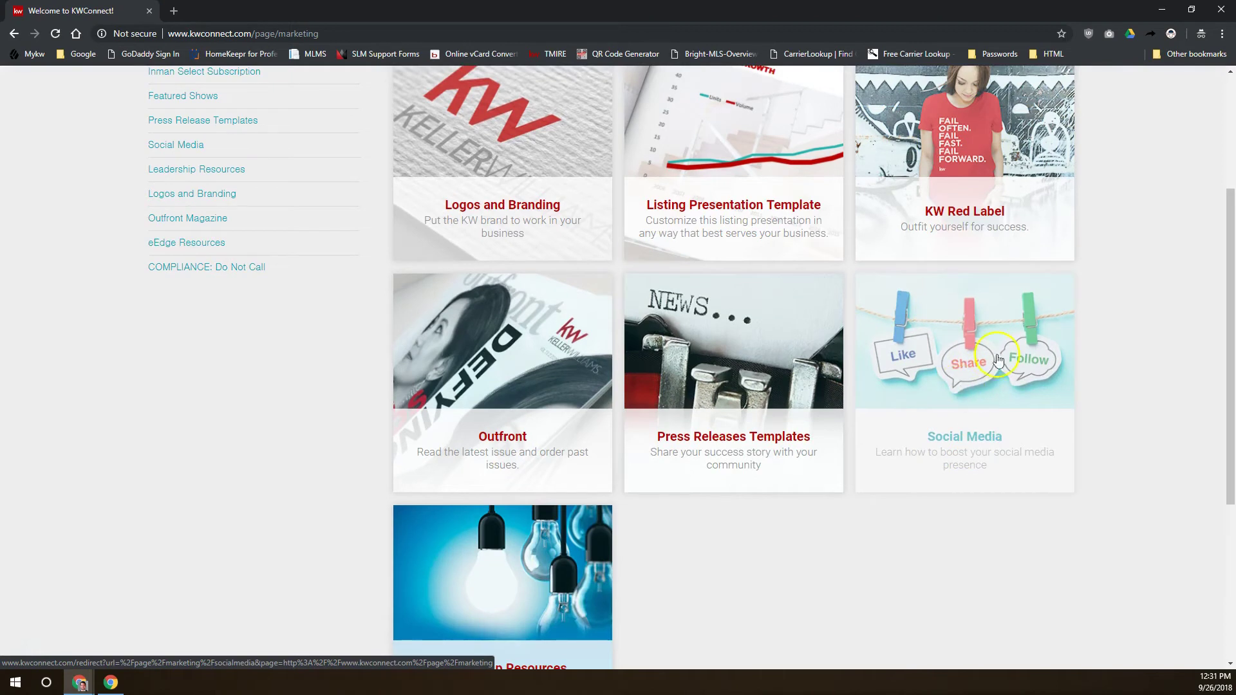
pyautogui.scroll(-2, 895, 354)
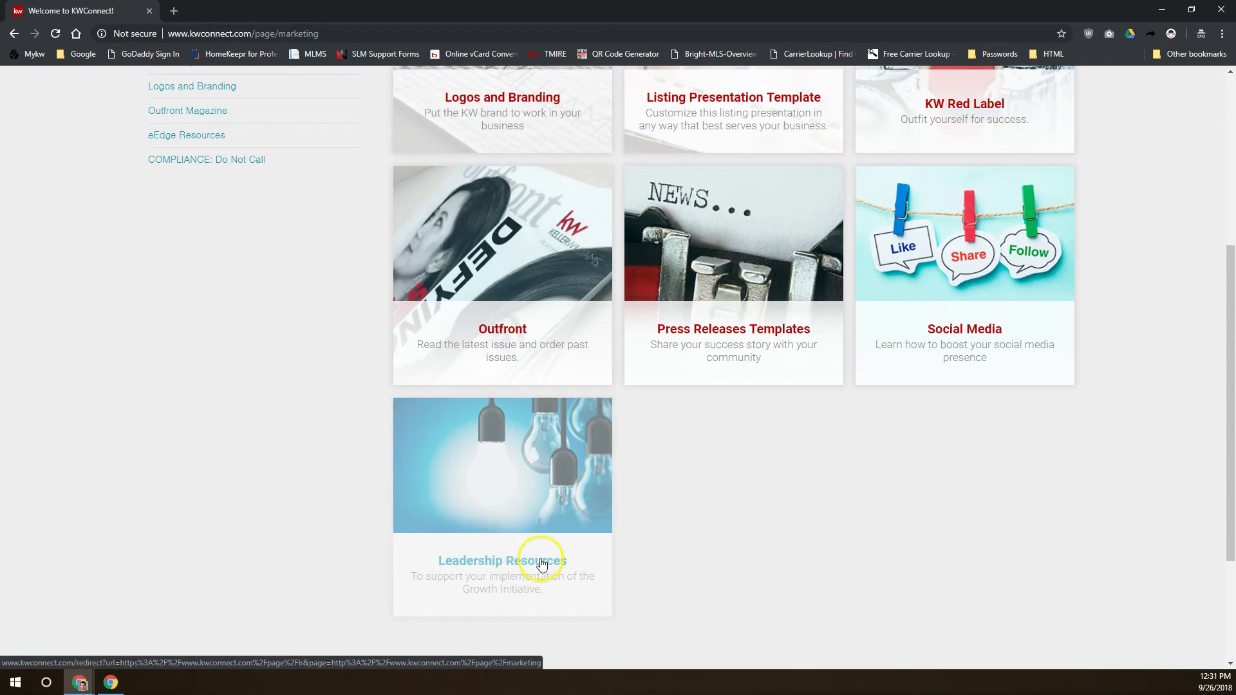
pyautogui.scroll(4, 538, 560)
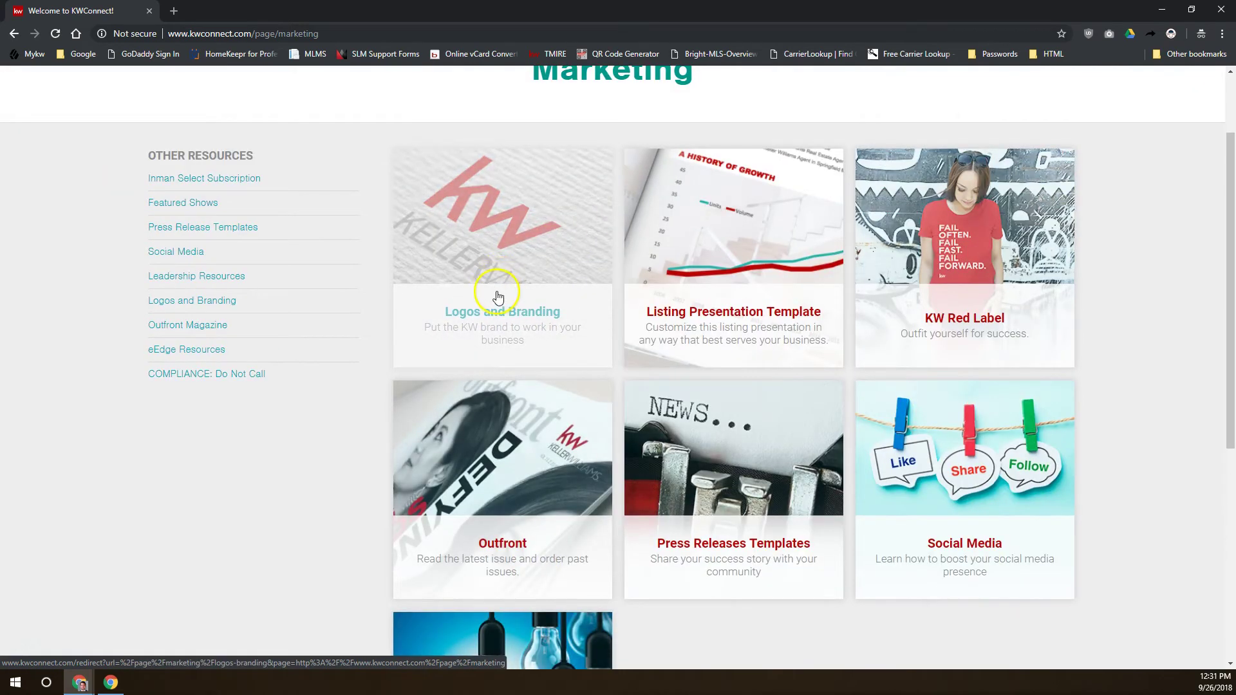
# Open Logos and Branding and try market center searches for 196, then bothell
pyautogui.click(491, 312)
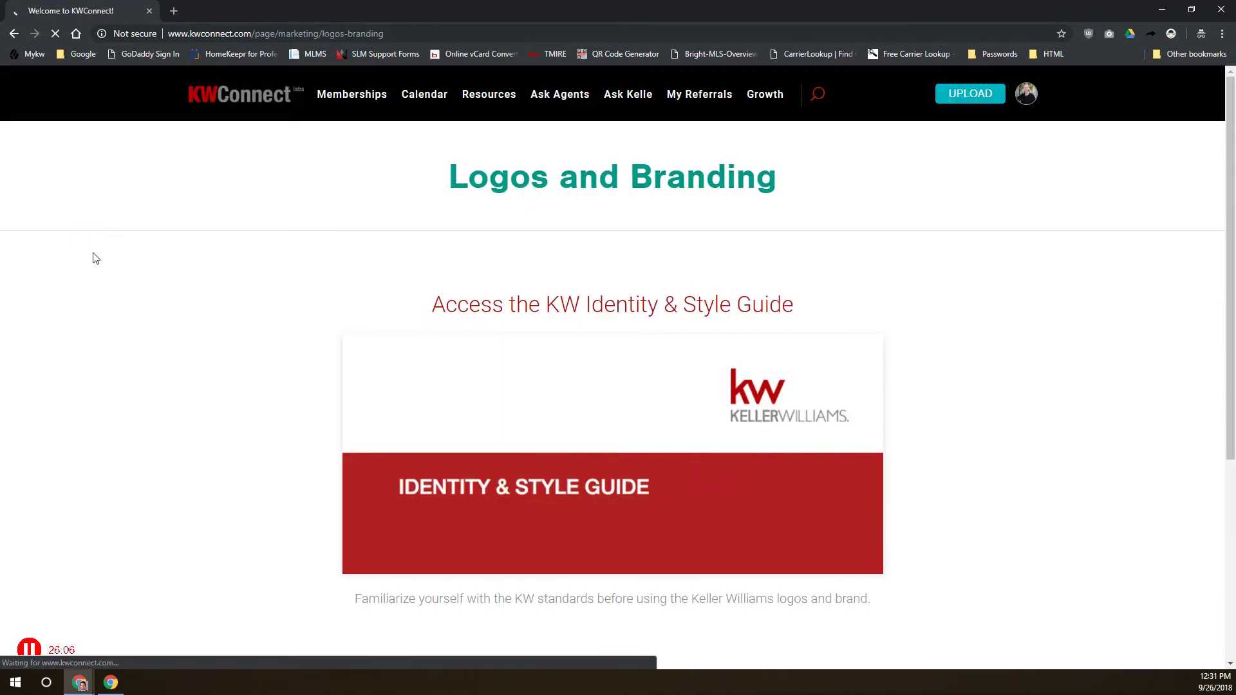
pyautogui.scroll(-5, 412, 327)
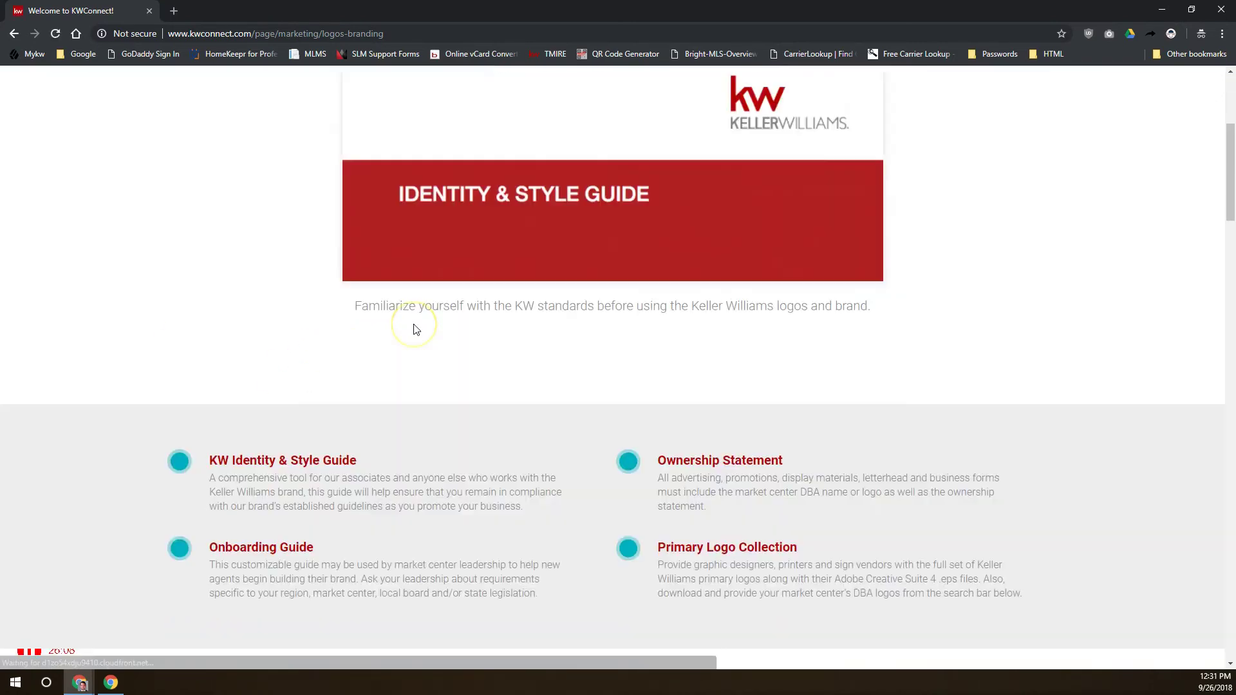
pyautogui.scroll(-12, 414, 329)
pyautogui.click(570, 362)
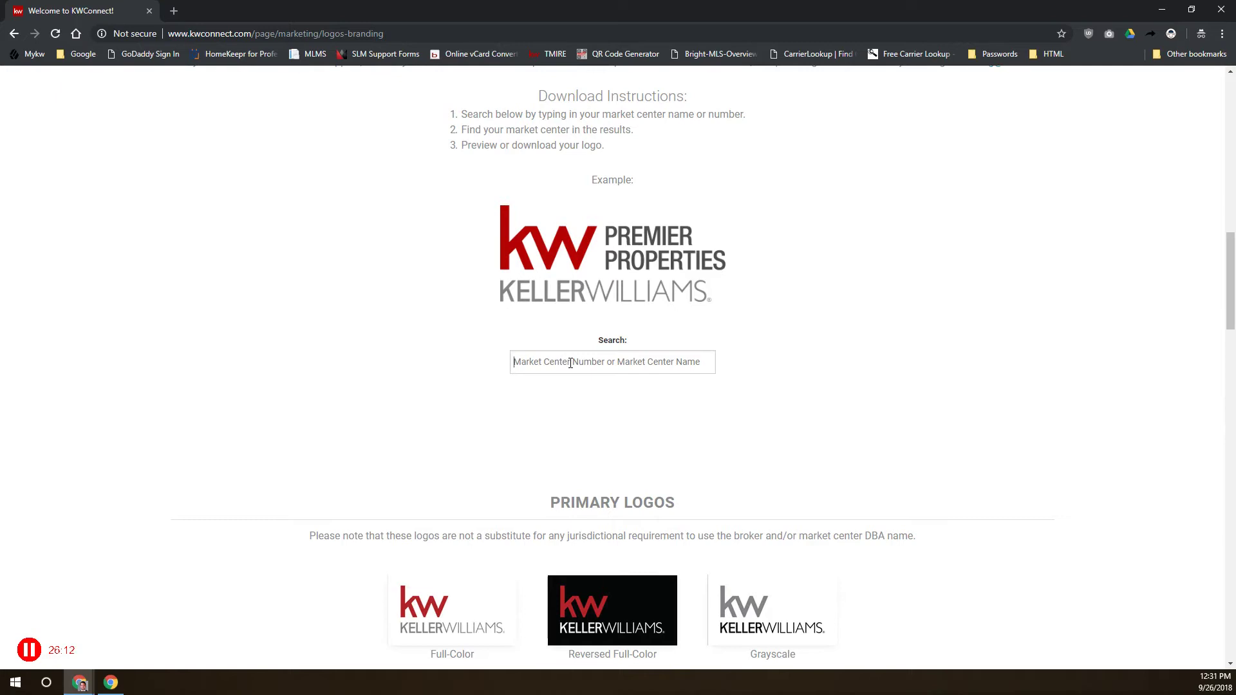
pyautogui.write('196')
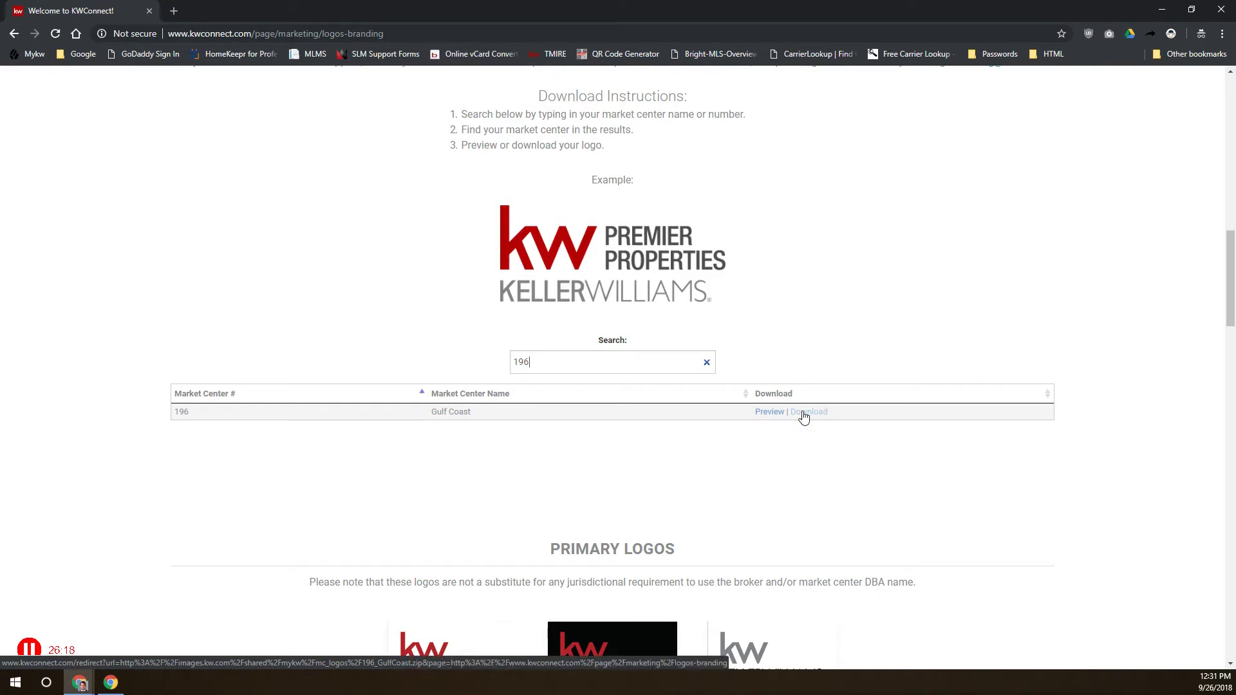
pyautogui.moveTo(545, 363); pyautogui.dragTo(481, 363)
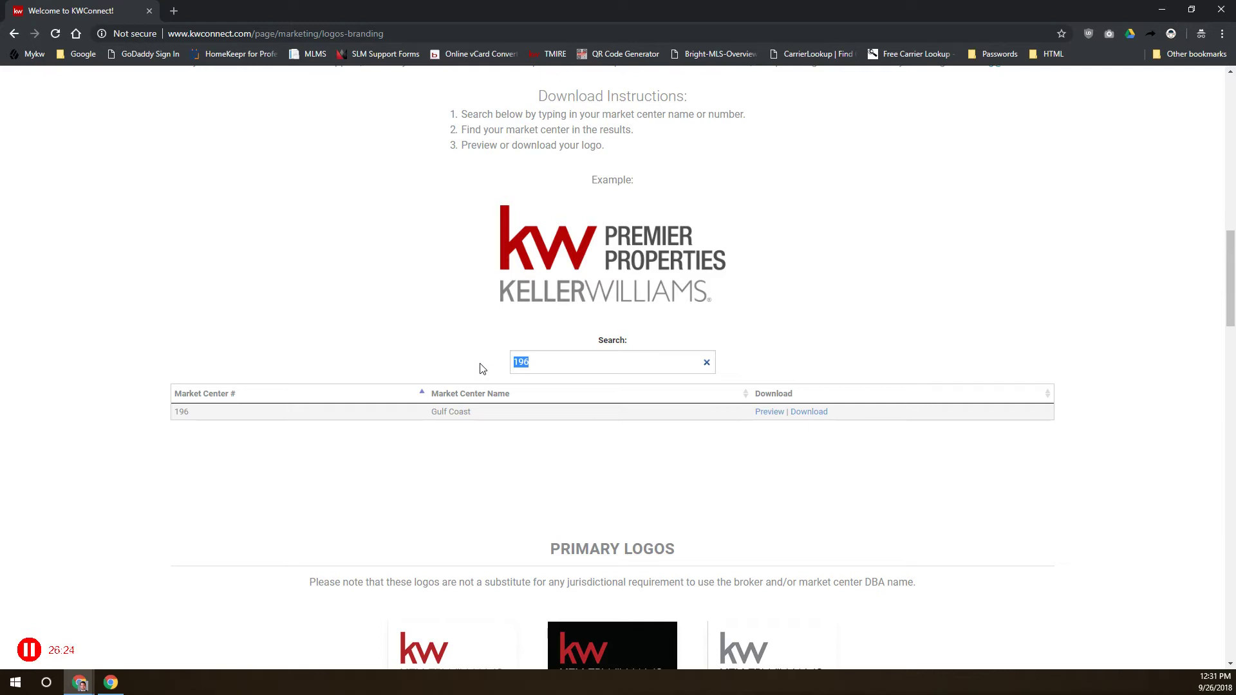
pyautogui.write('bothell')
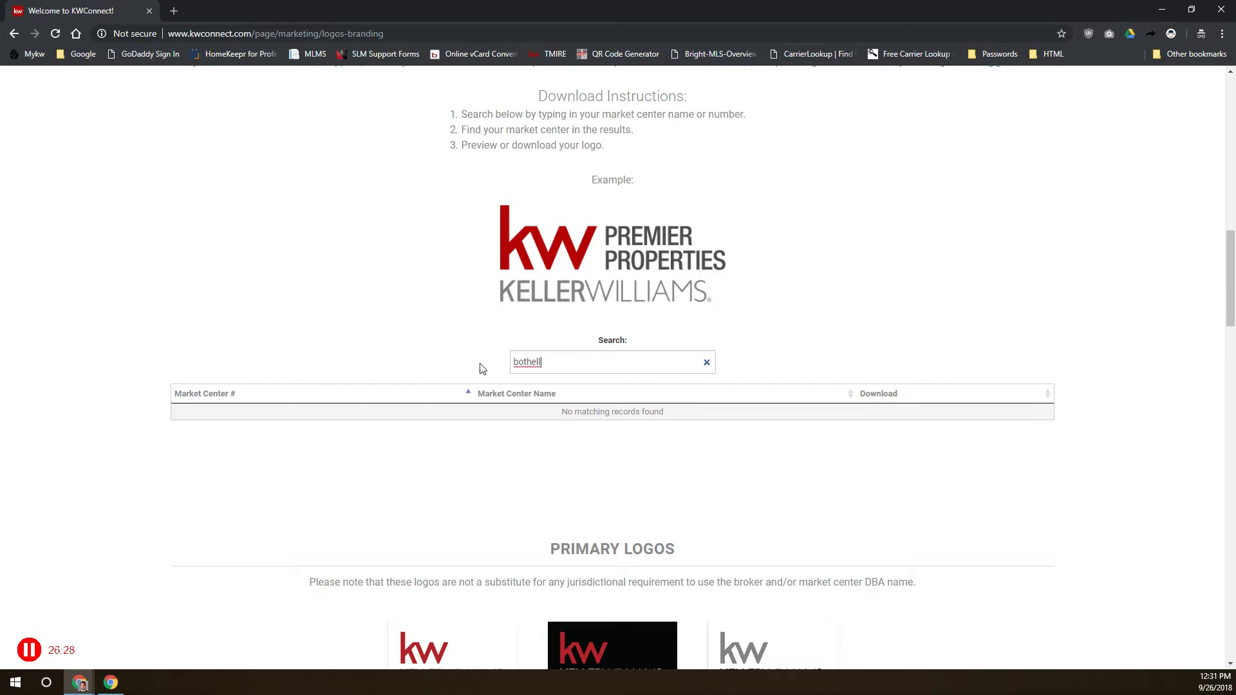
# Clear the search and look up market center 754 to find CPRE LLC
pyautogui.hotkey('ctrl', 'a')
pyautogui.press('BackSpace')
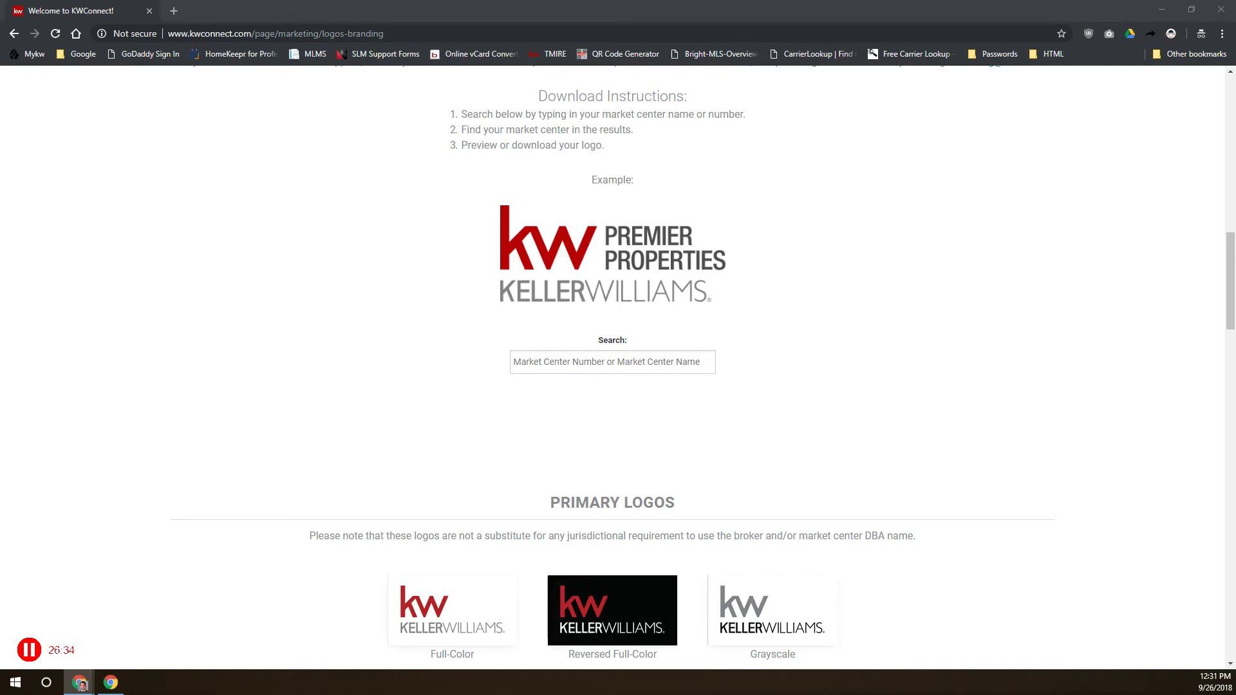
pyautogui.click(587, 363)
pyautogui.write('754')
pyautogui.moveTo(431, 412); pyautogui.dragTo(472, 412)
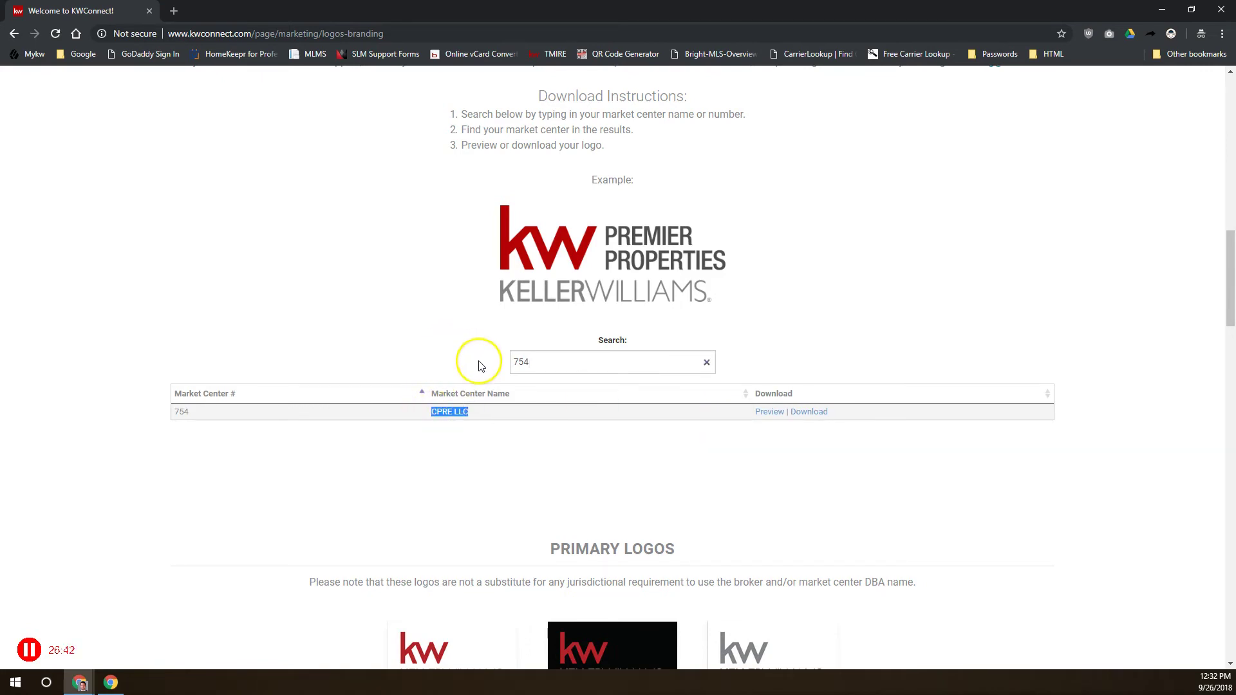
pyautogui.moveTo(546, 360); pyautogui.dragTo(502, 353)
# Download the KW Identity & Style Guide from the top of the Logos and Branding page
pyautogui.scroll(15, 494, 341)
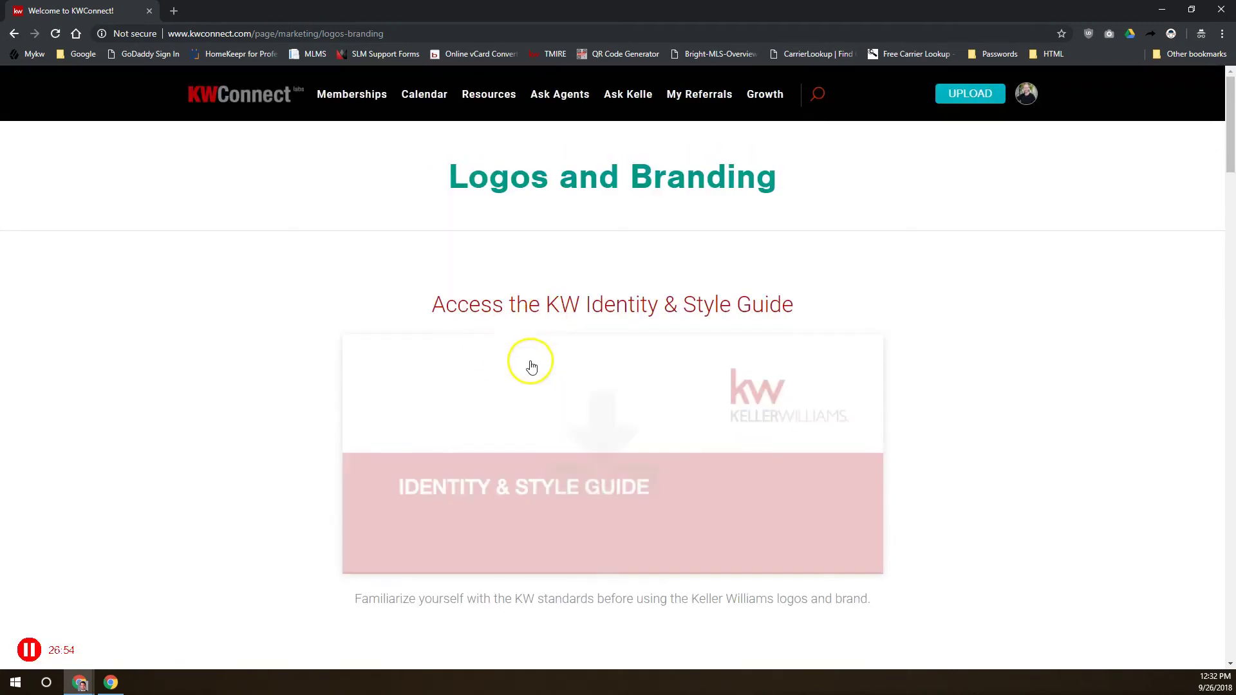
pyautogui.click(557, 393)
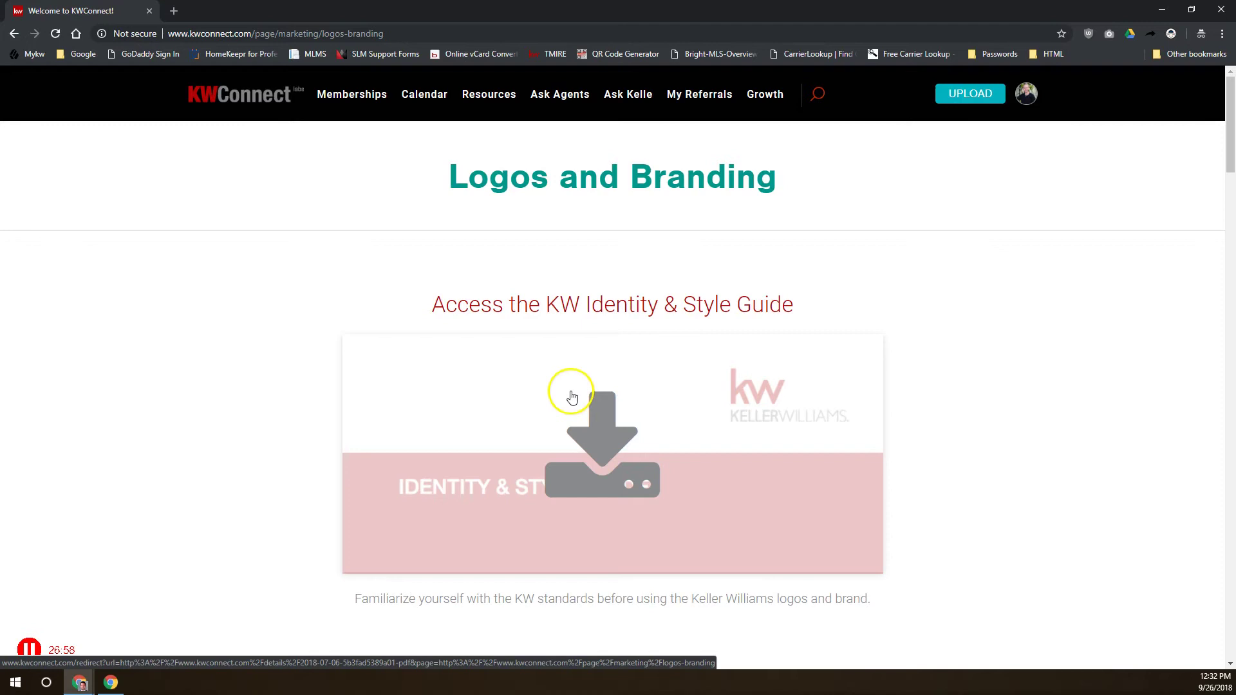
pyautogui.click(511, 369)
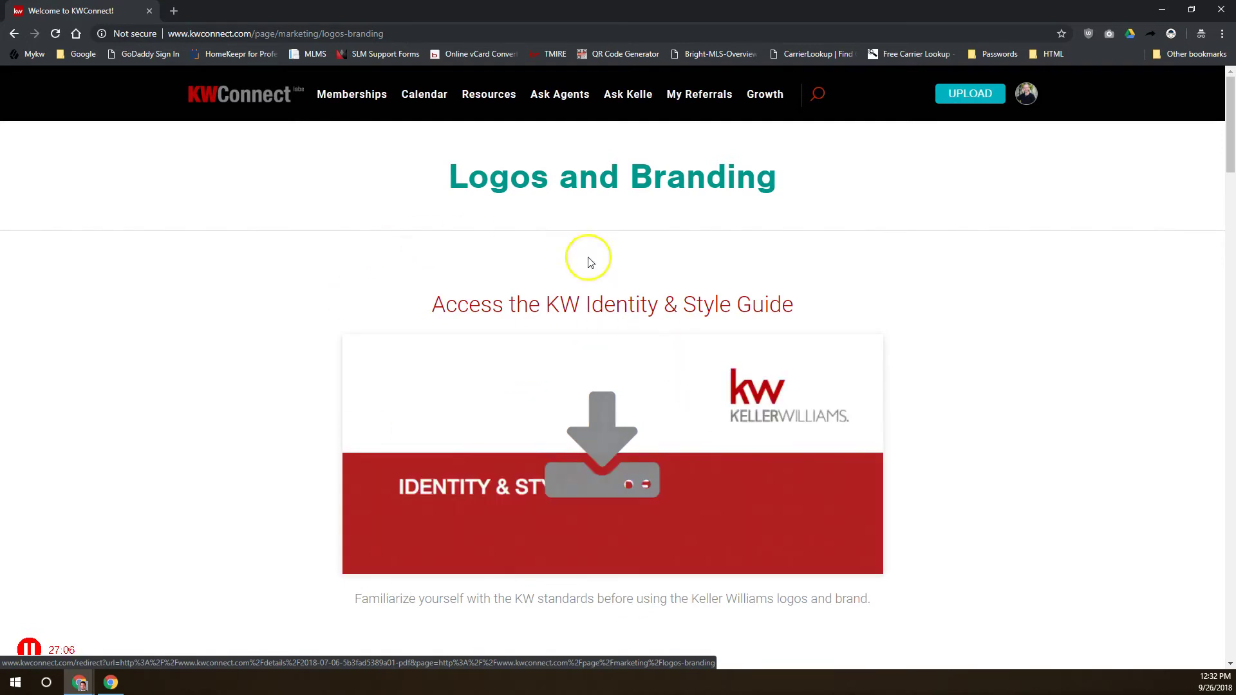
pyautogui.moveTo(490, 91)
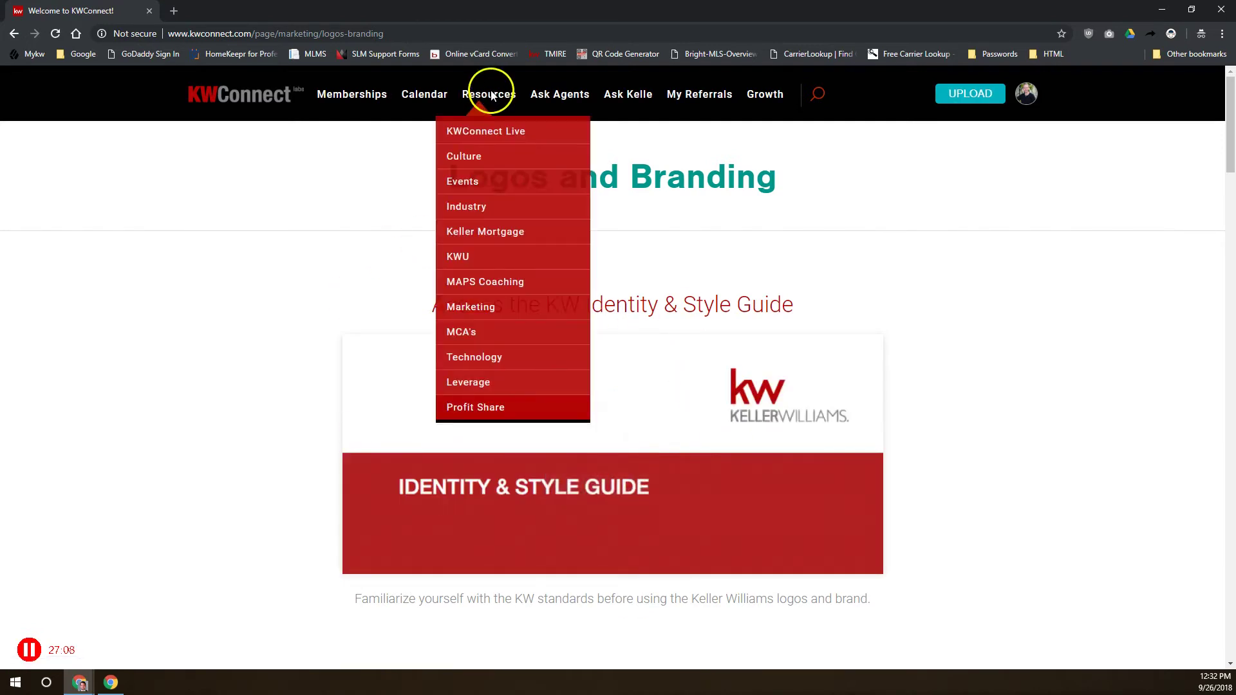
# Open KW Technology from the Resources menu and browse tiles from Keller Cloud to Security
pyautogui.click(479, 330)
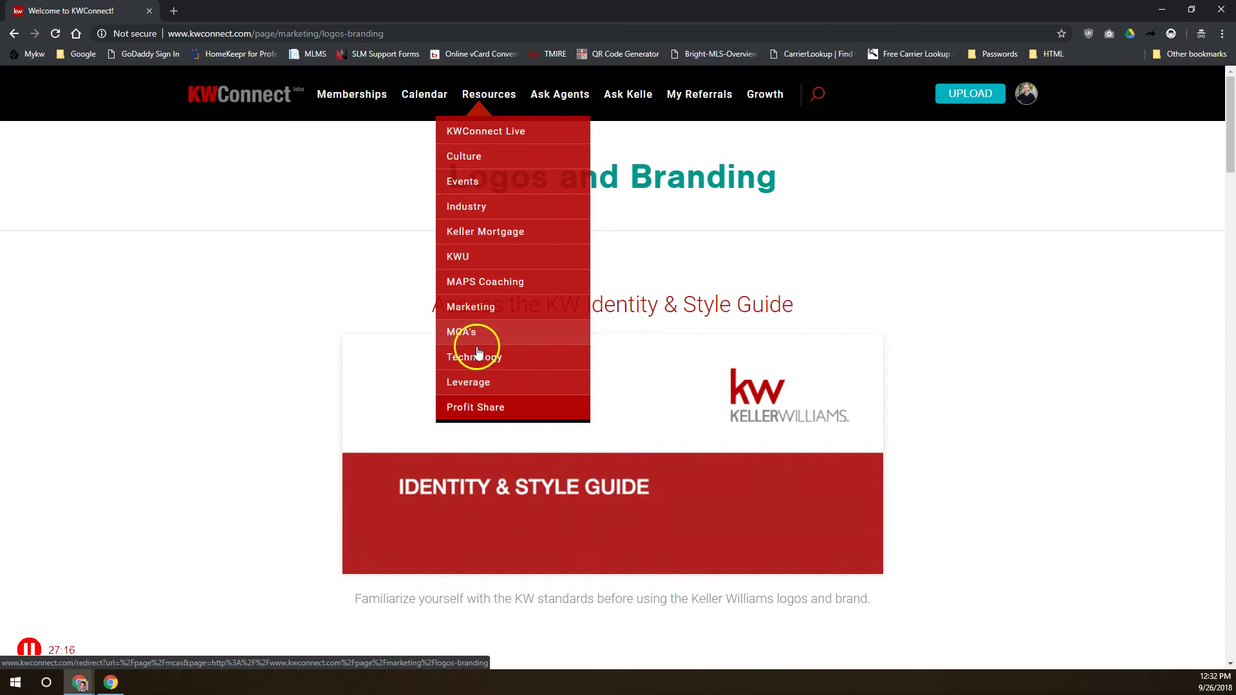
pyautogui.click(476, 363)
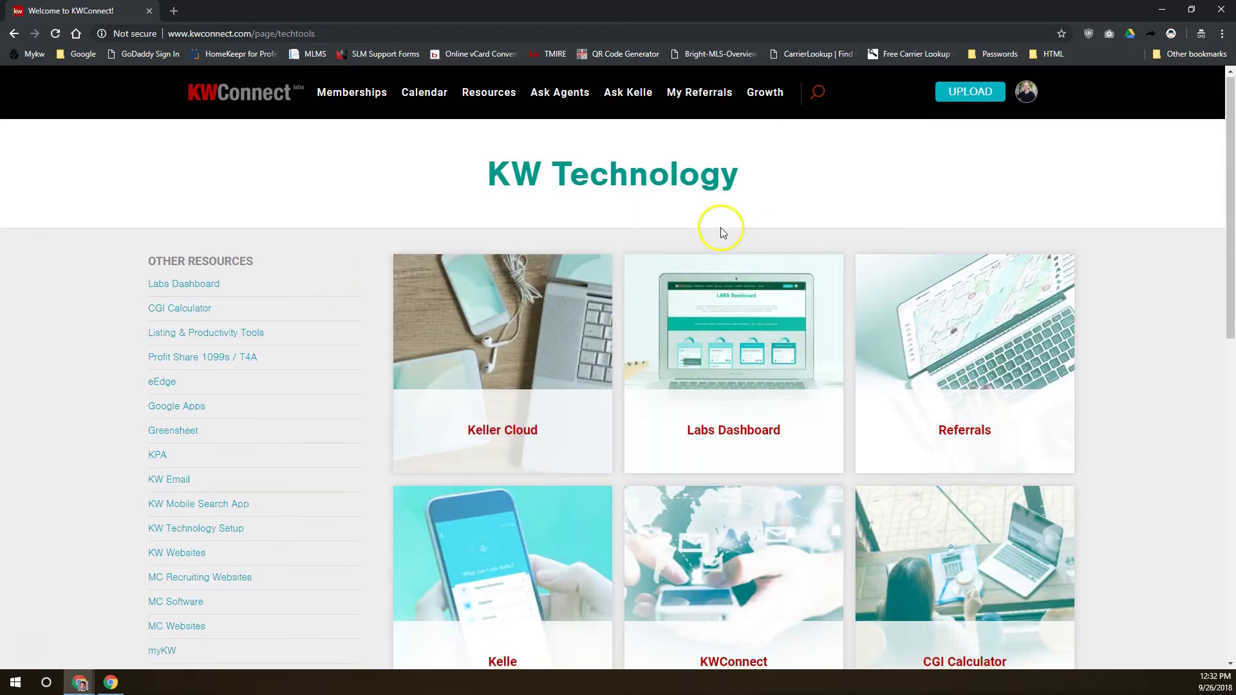
pyautogui.scroll(-2, 720, 227)
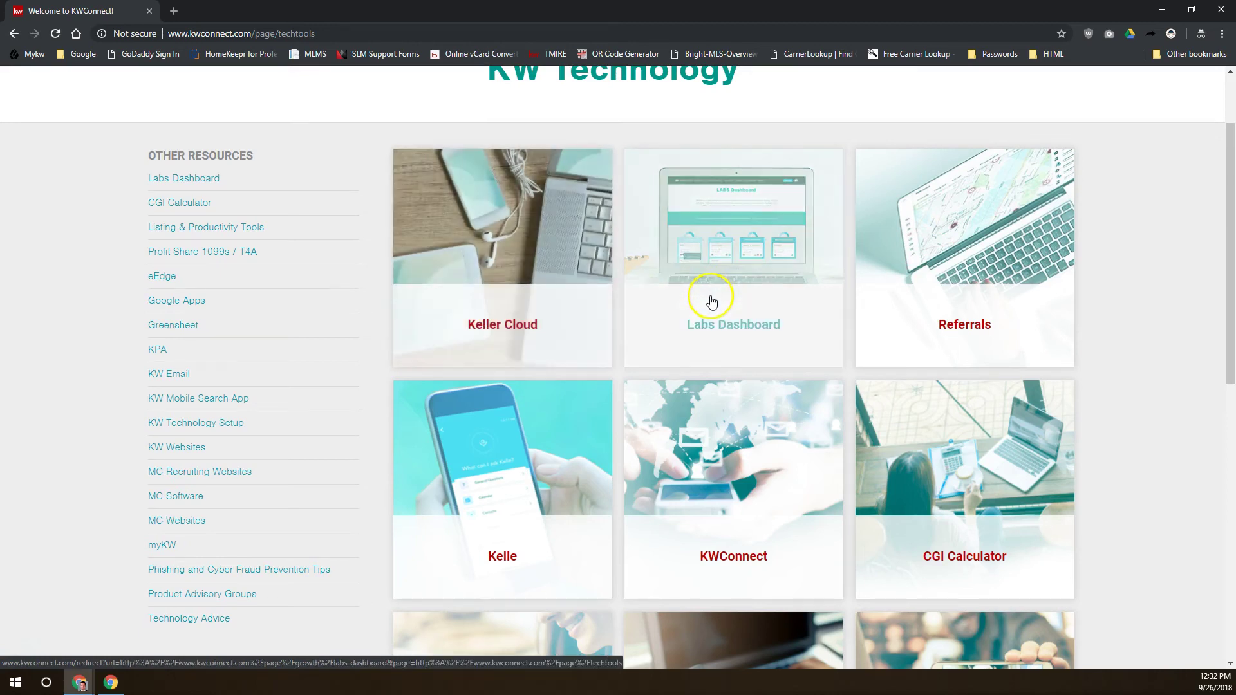
pyautogui.scroll(-4, 963, 322)
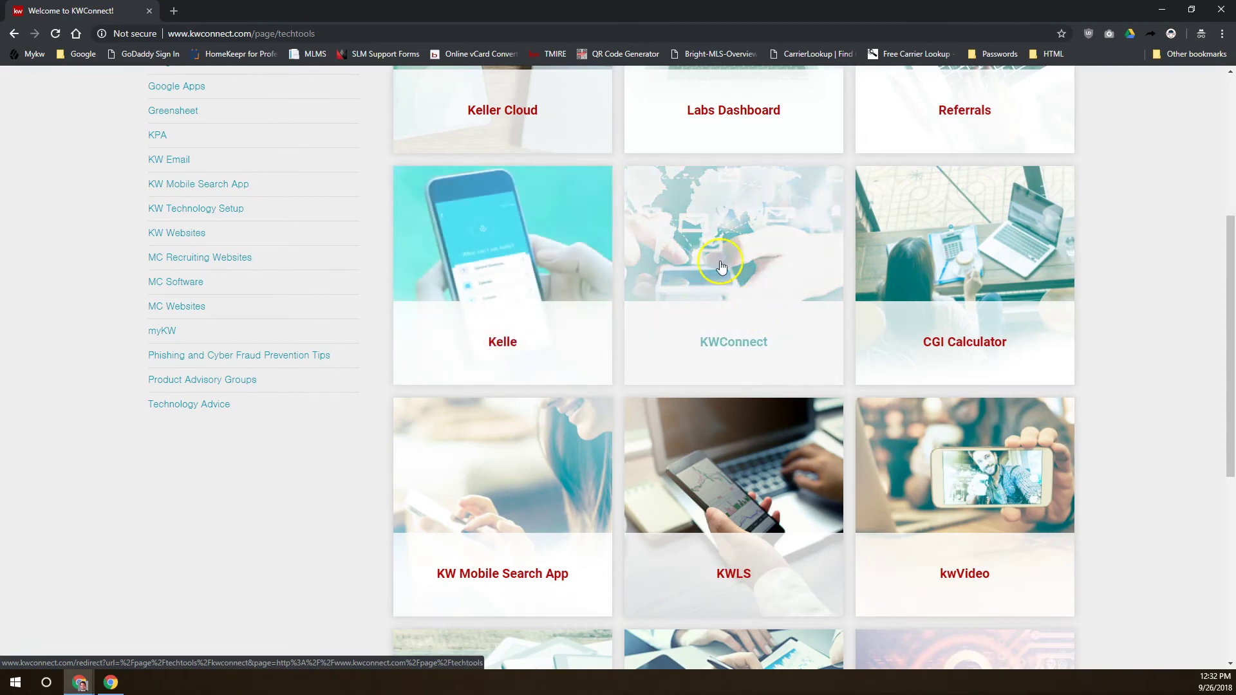
pyautogui.scroll(-2, 945, 338)
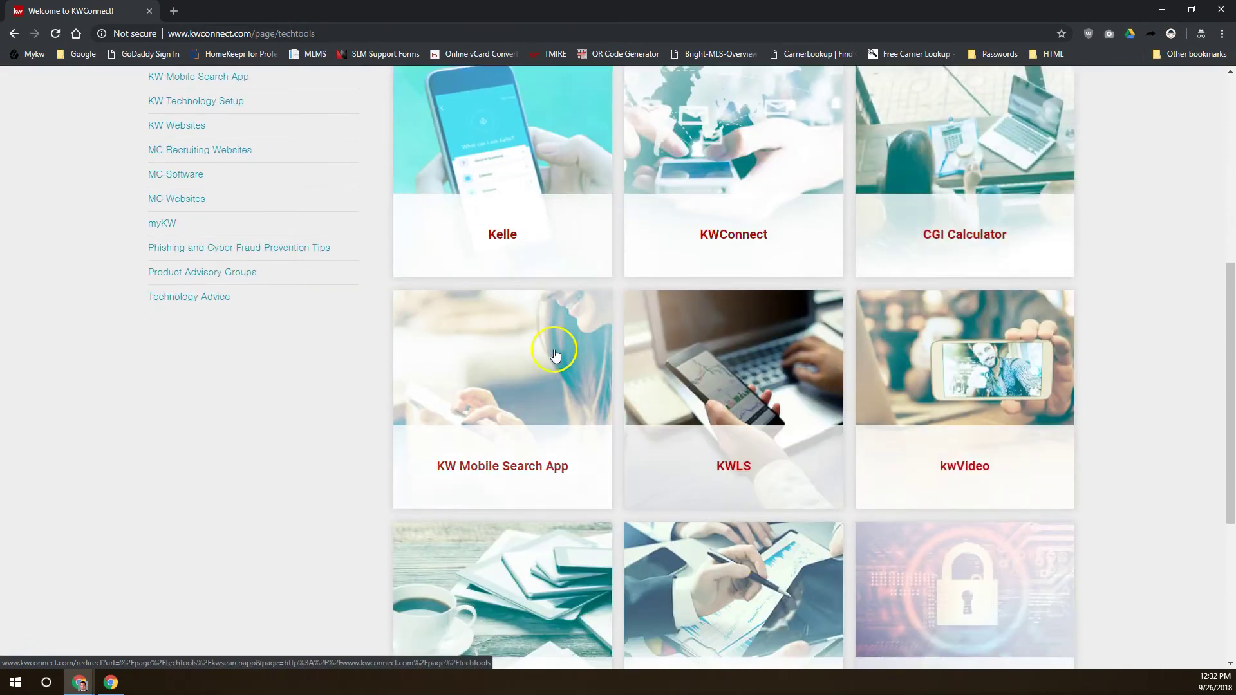
pyautogui.scroll(-2, 524, 372)
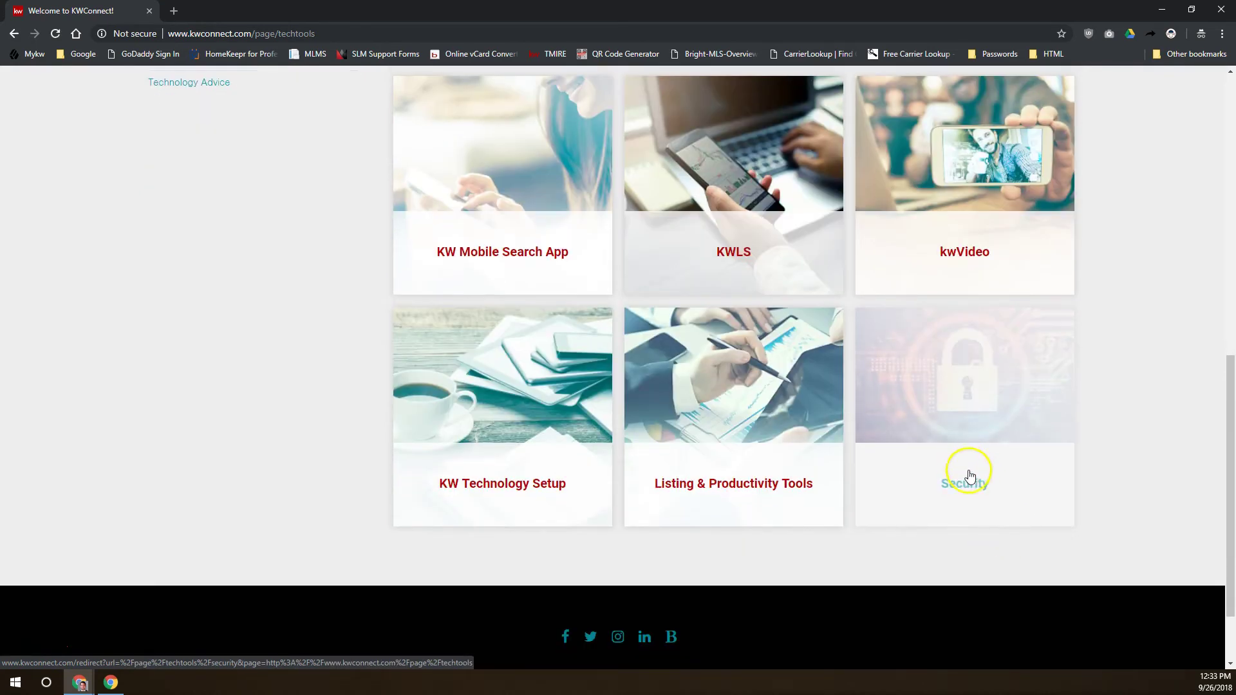
# Open the Security technology resources and bring up the Resources menu sections
pyautogui.click(971, 476)
pyautogui.moveTo(462, 94)
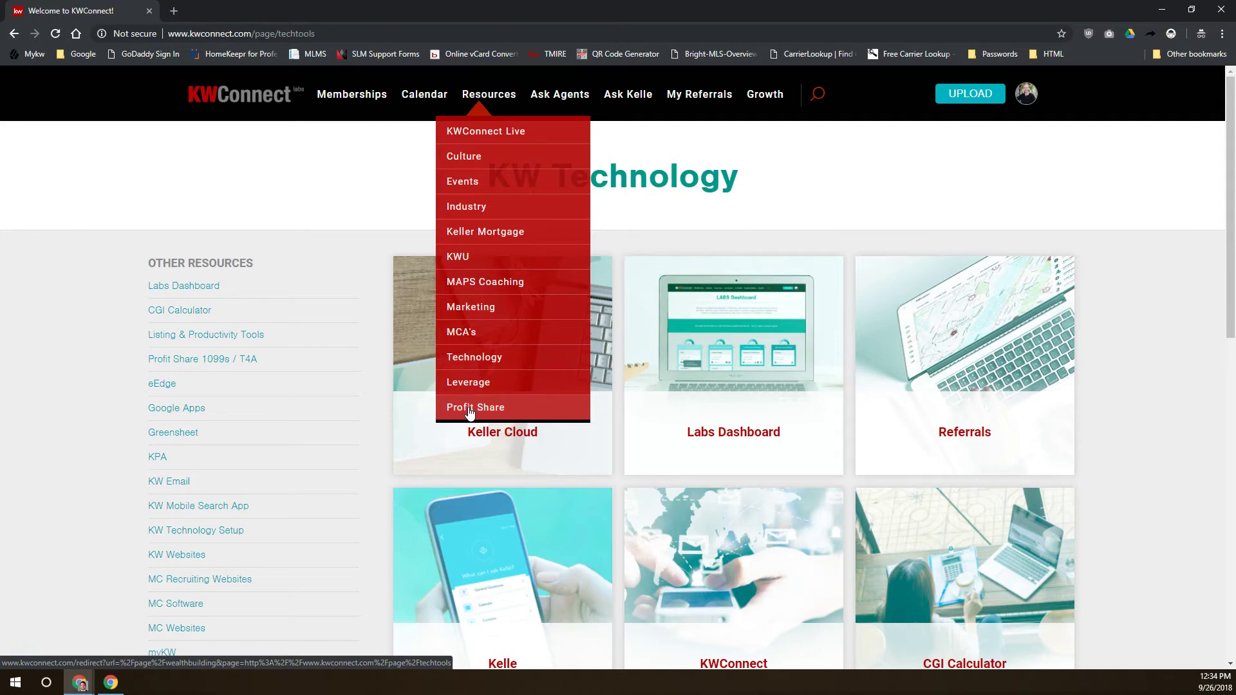
# Open Ask Agents to see the 2405 questions sorted by Newest
pyautogui.click(569, 98)
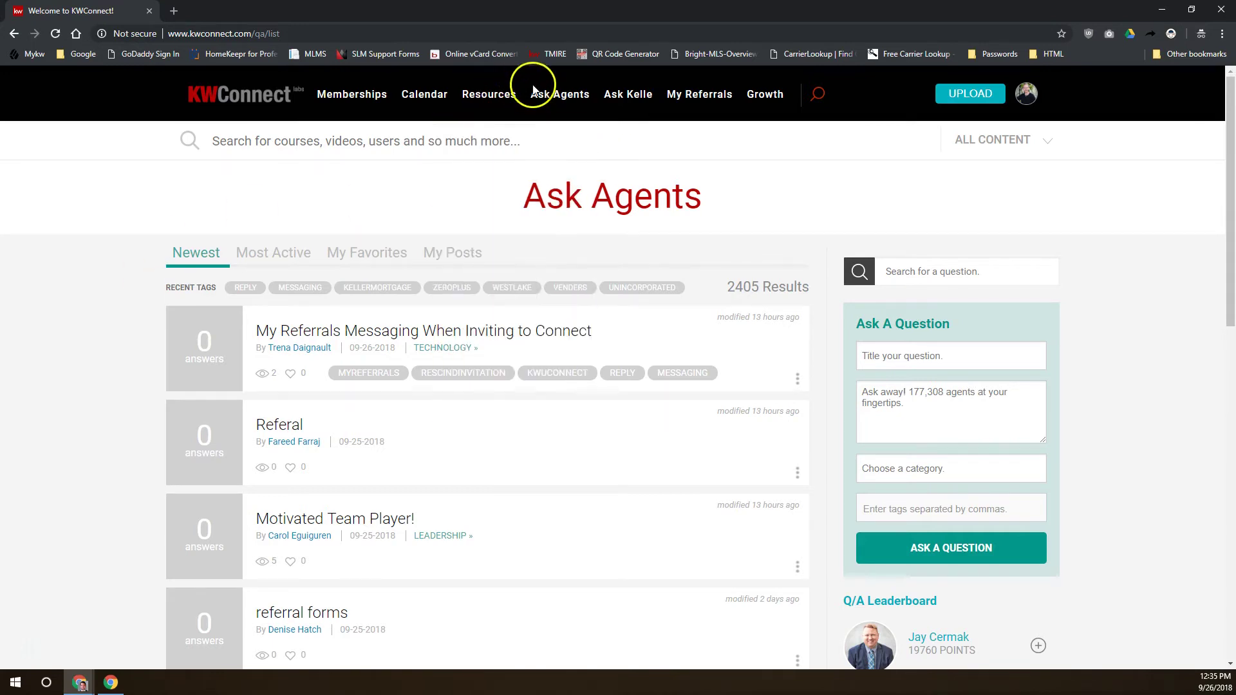
# Open Ask Kelle, review its Get the App section, then show the Growth sections
pyautogui.click(632, 95)
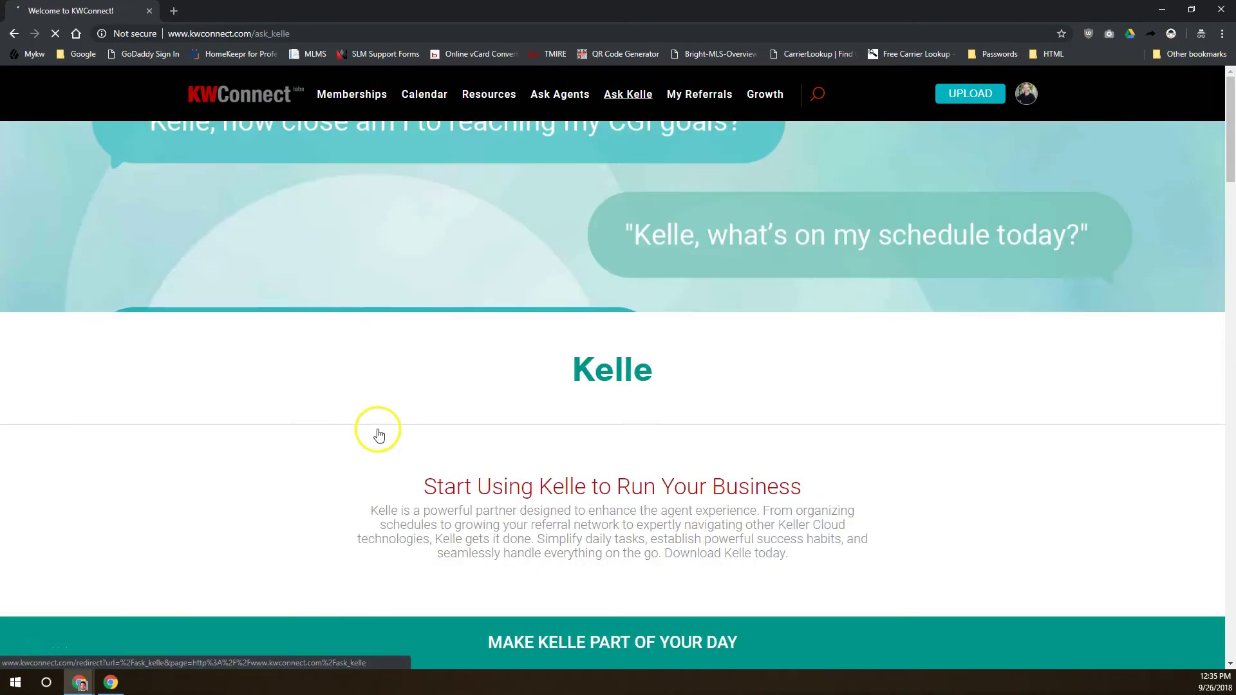
pyautogui.scroll(-12, 379, 435)
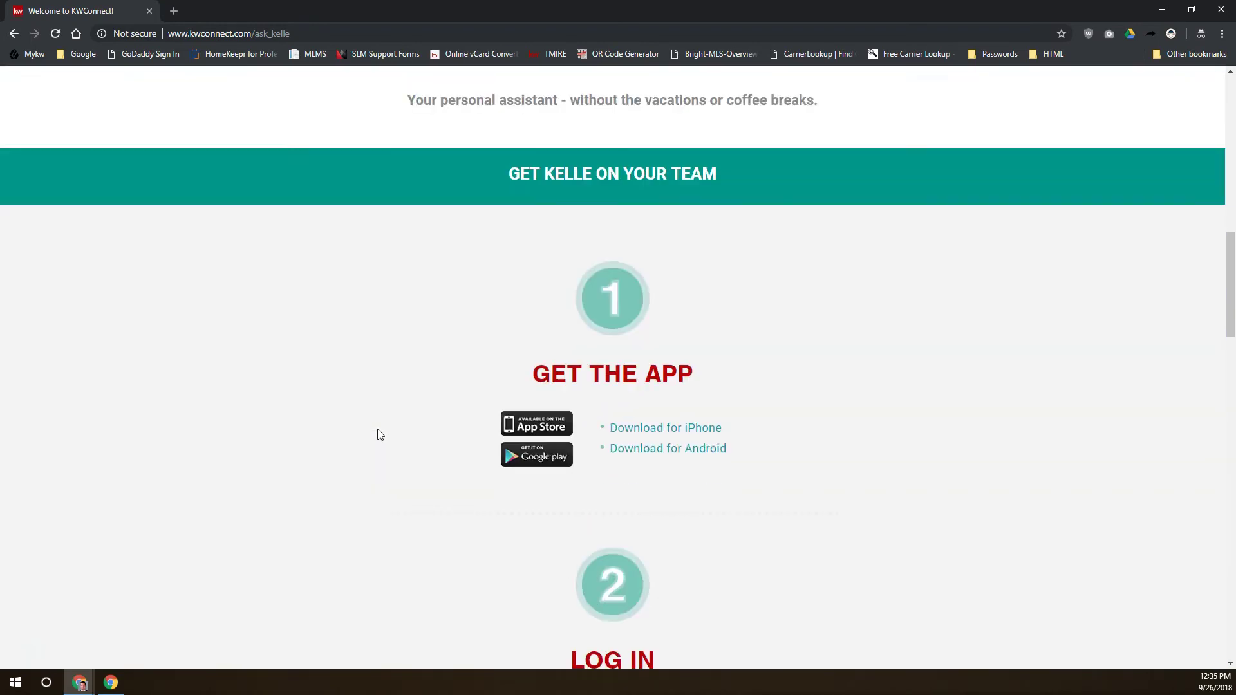
pyautogui.scroll(-1, 379, 434)
pyautogui.moveTo(532, 296); pyautogui.dragTo(757, 302)
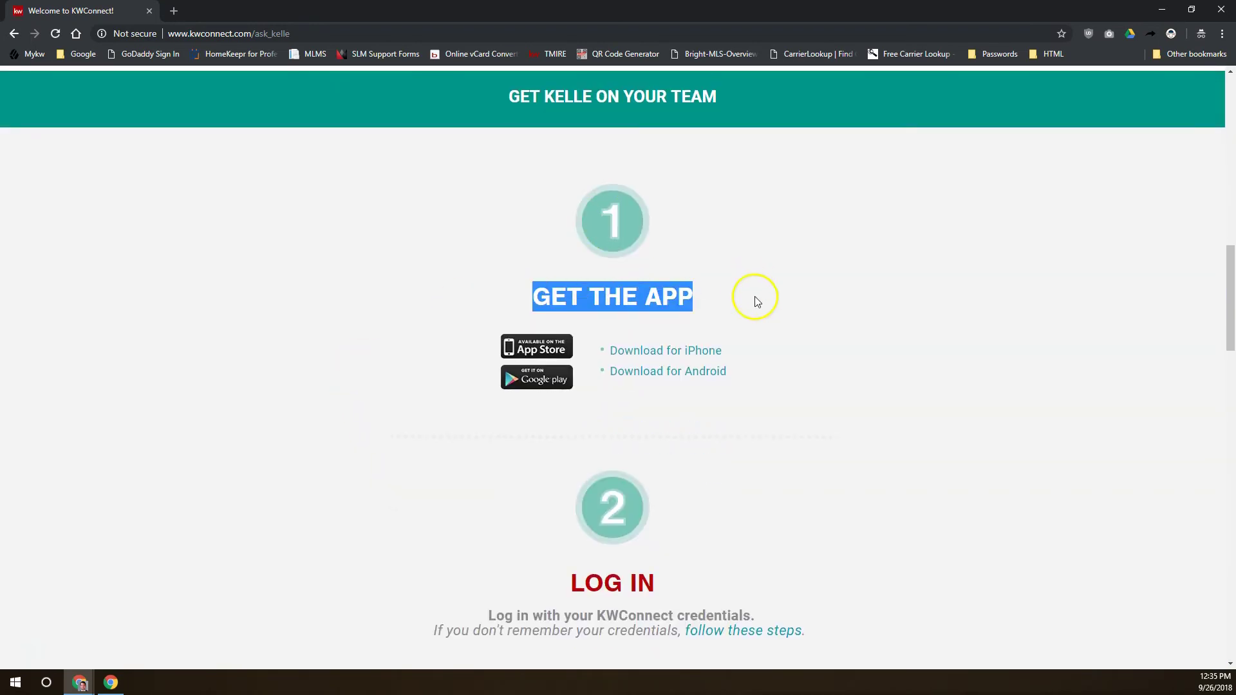
pyautogui.click(756, 301)
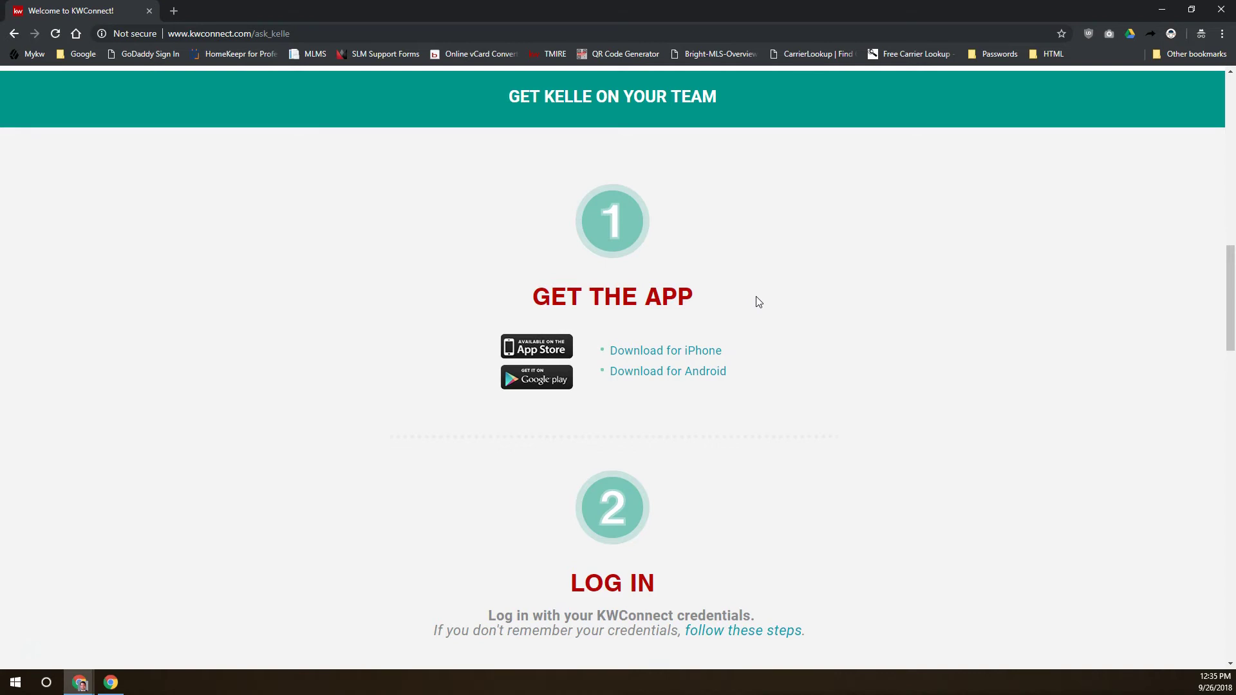
pyautogui.scroll(15, 725, 342)
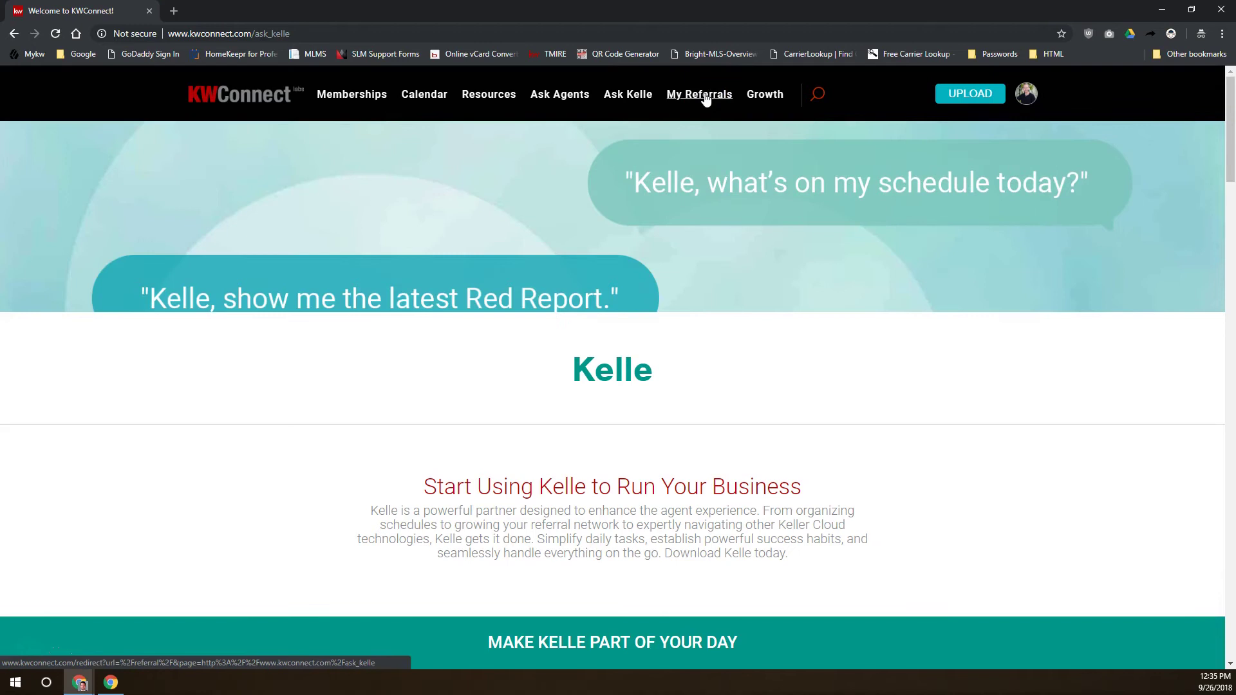
pyautogui.click(775, 94)
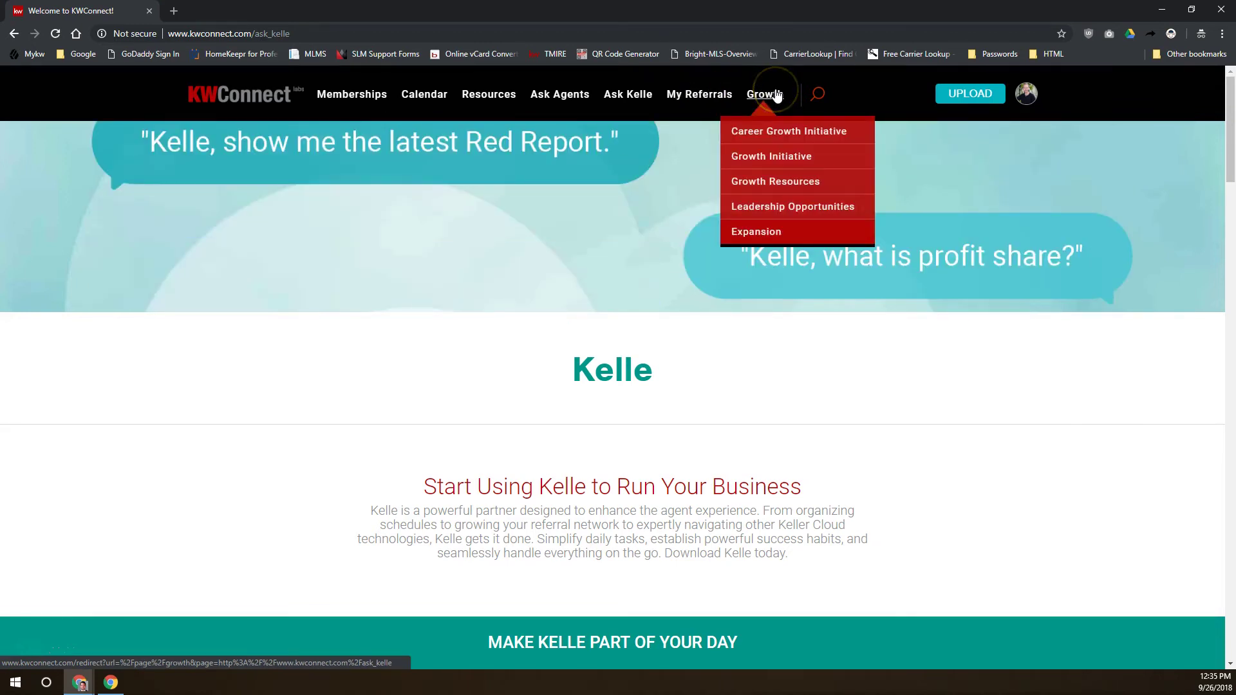
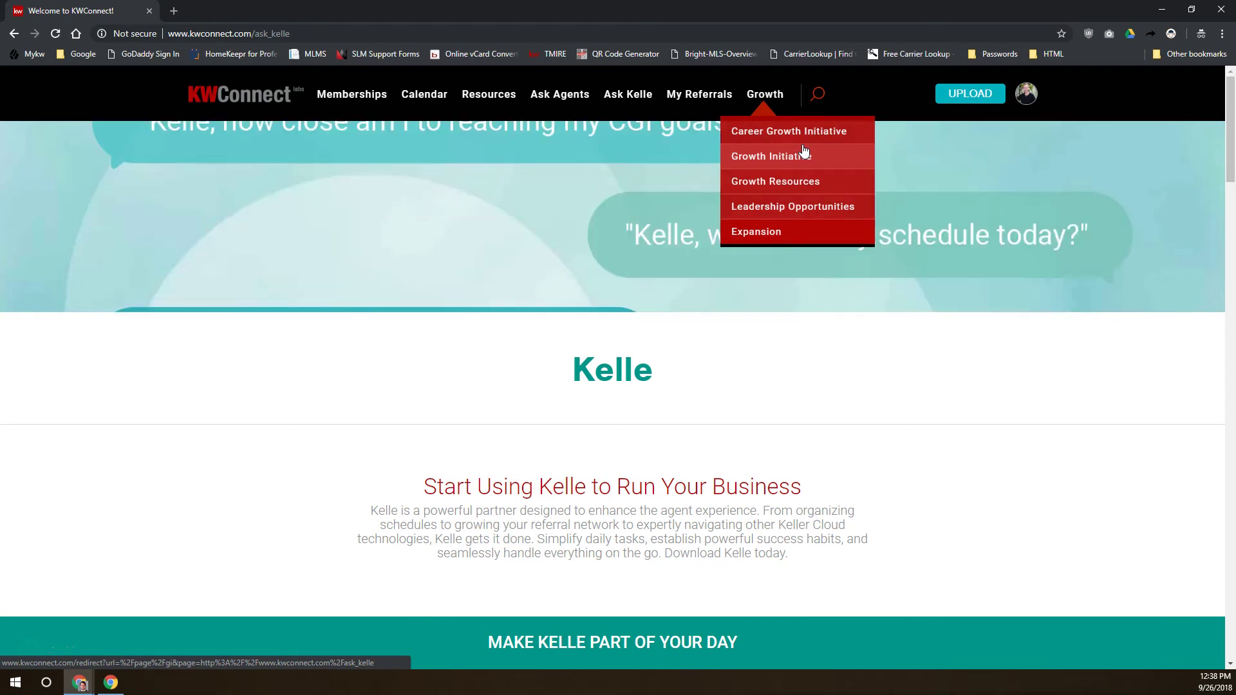
# Dismiss the Growth options and open My Referrals, showing zero referrals and 71 pending invitations
pyautogui.click(773, 158)
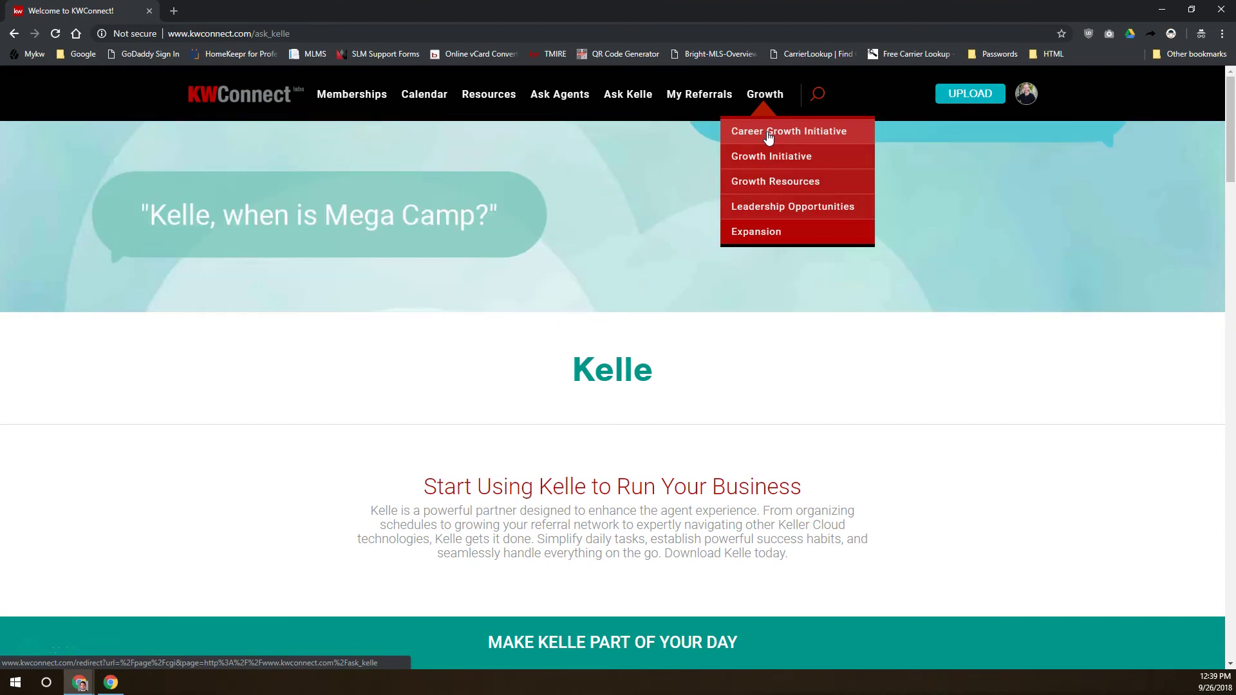
pyautogui.click(700, 103)
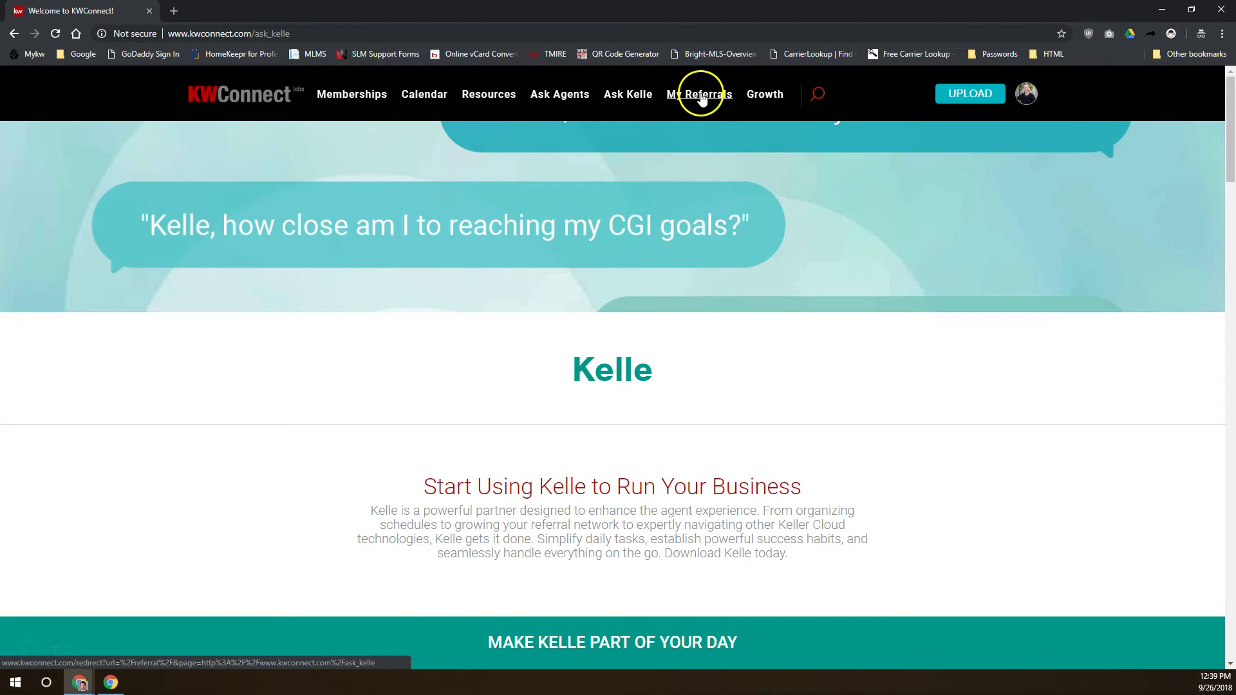
pyautogui.click(702, 97)
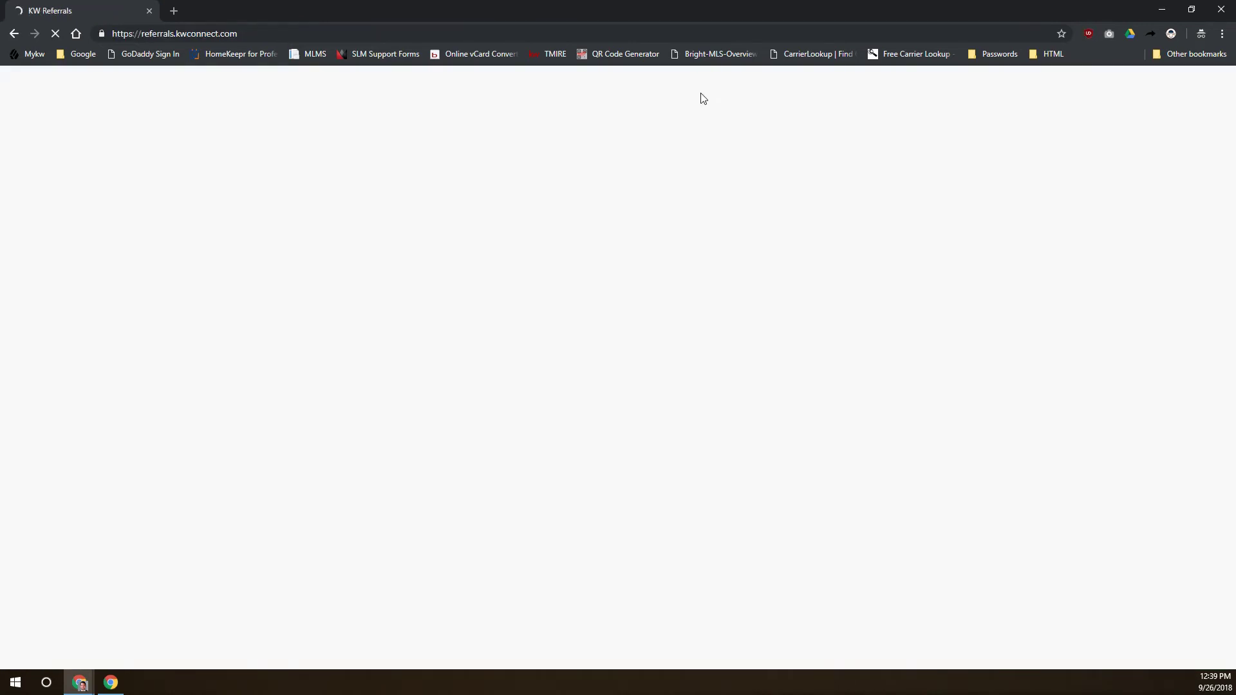
pyautogui.click(707, 102)
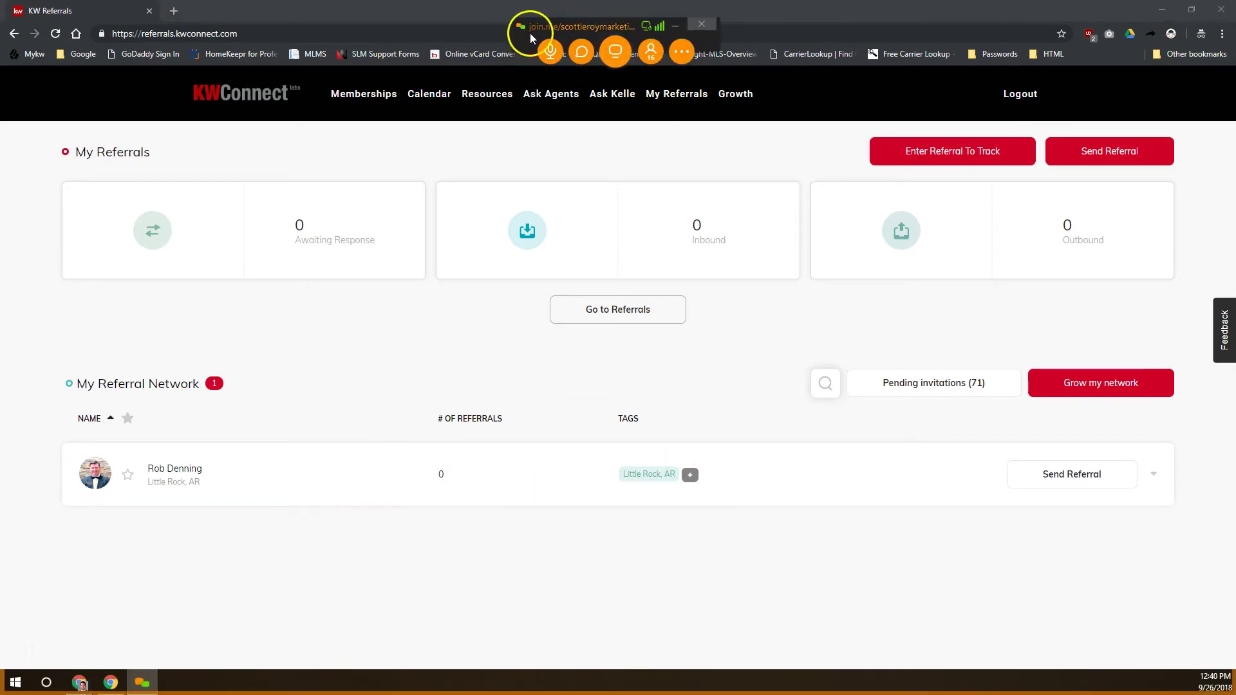
pyautogui.click(583, 53)
pyautogui.moveTo(580, 214); pyautogui.dragTo(587, 138)
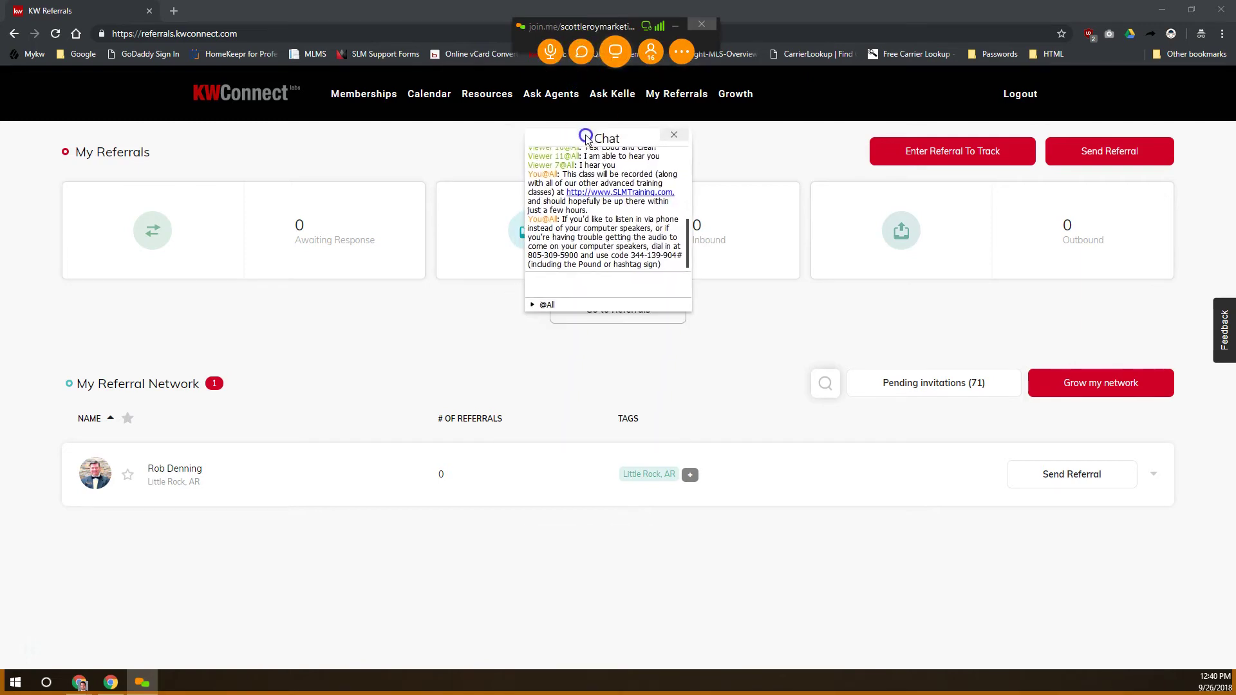
pyautogui.click(594, 284)
pyautogui.moveTo(593, 136); pyautogui.dragTo(593, 694)
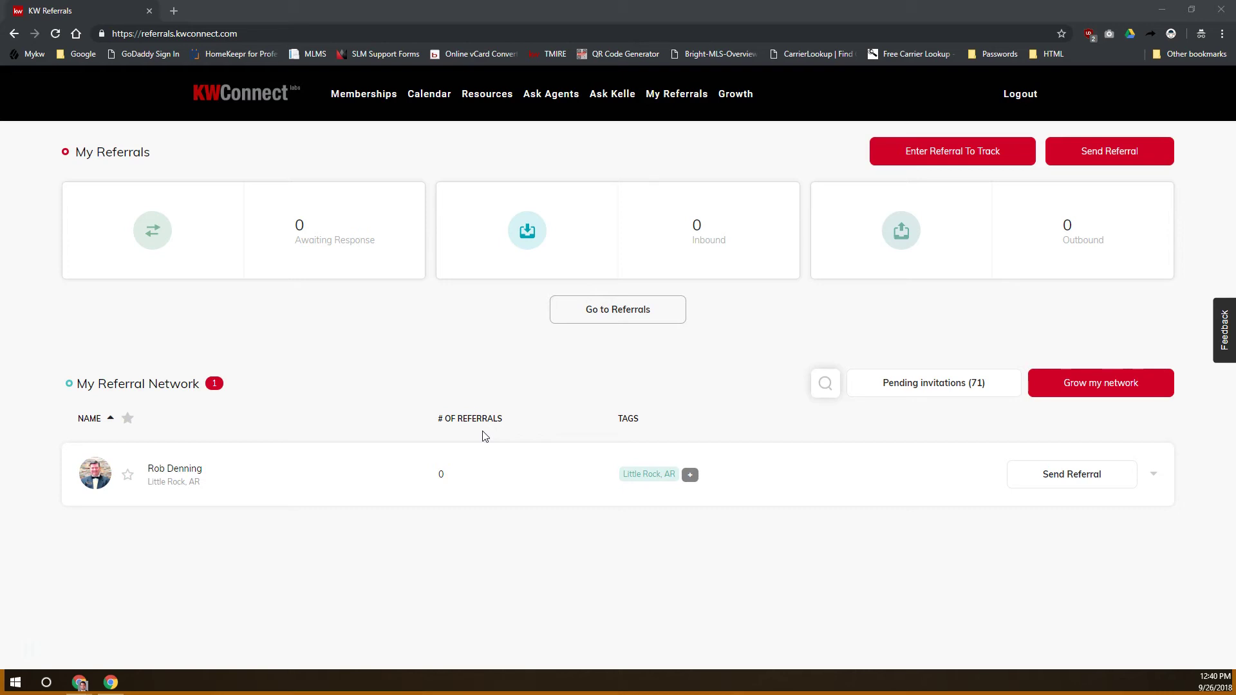
pyautogui.click(214, 94)
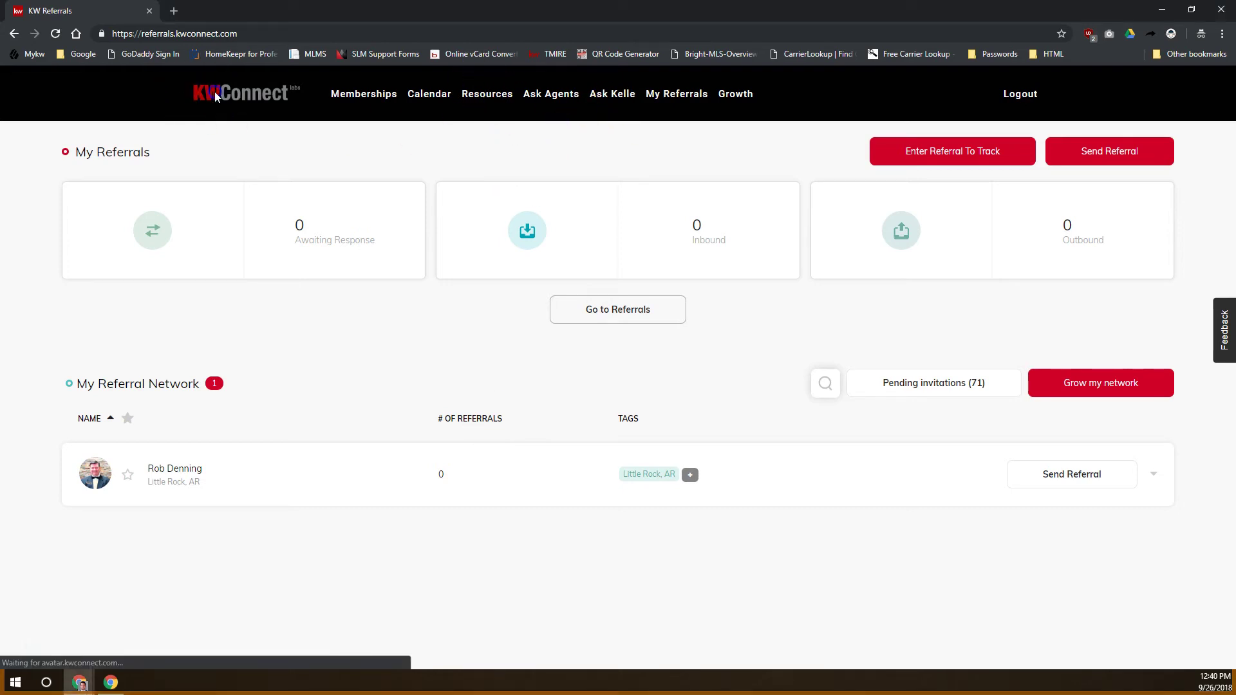
# Return to the KWConnect home page with its welcome banner and recent videos feed
pyautogui.click(207, 83)
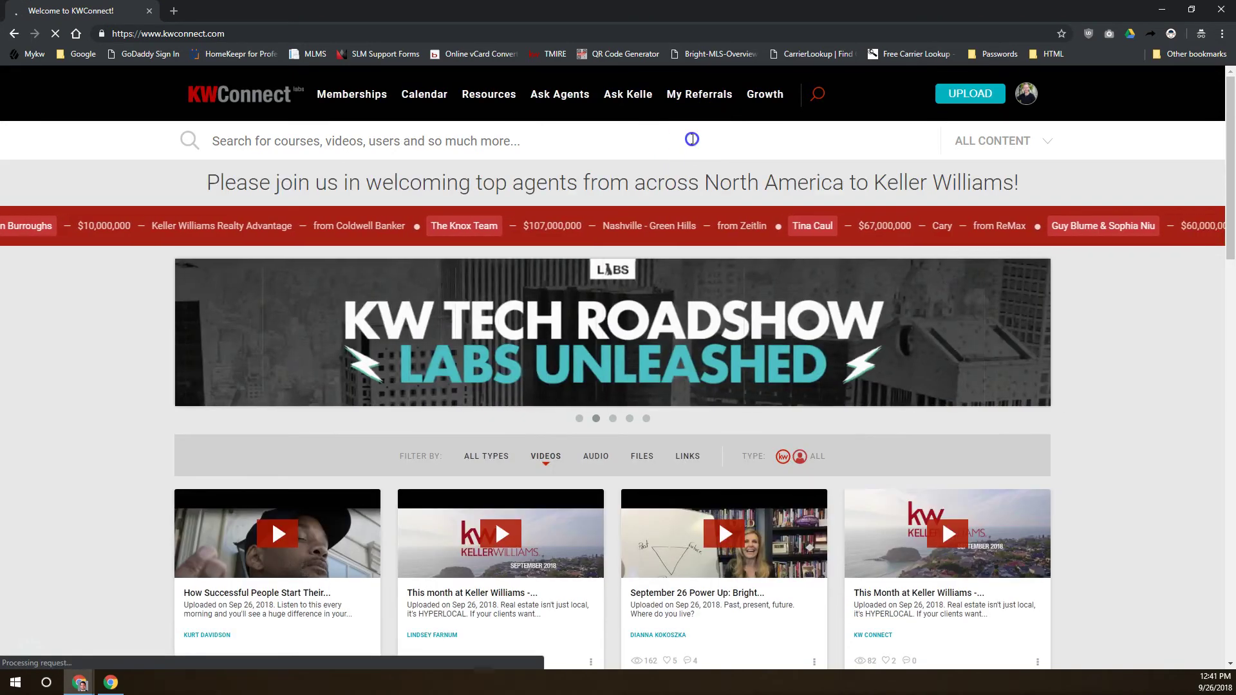
pyautogui.click(699, 141)
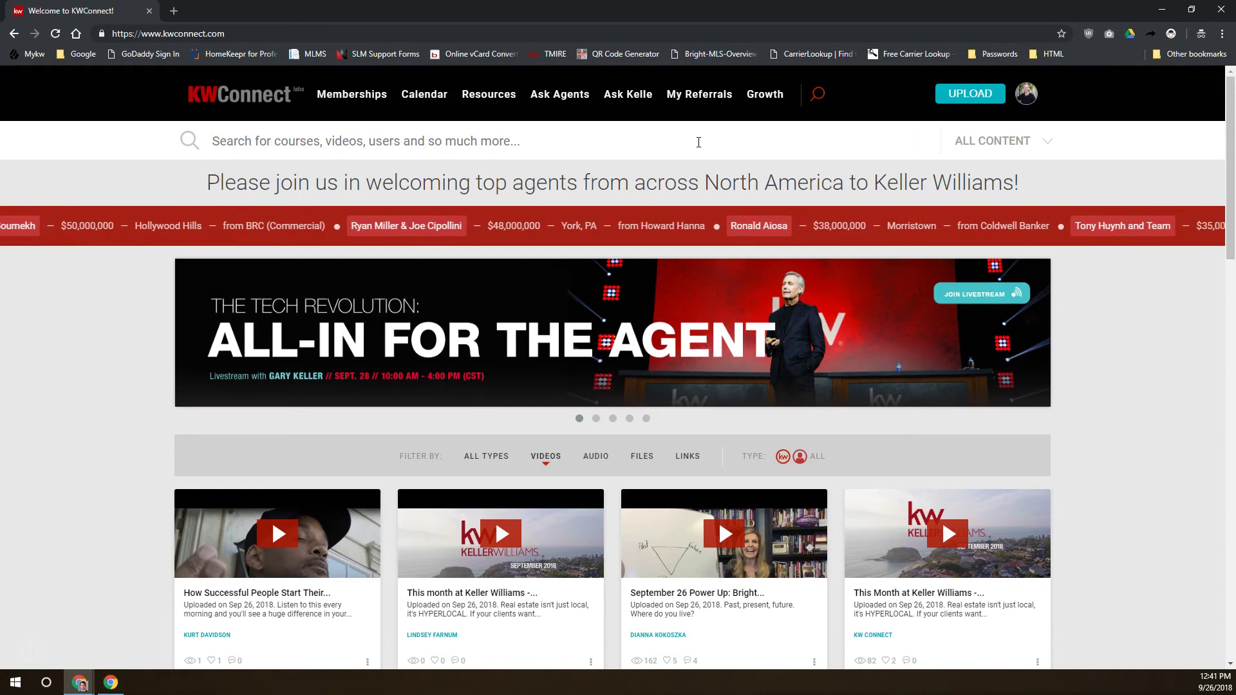
# Search the site for 'fsbo script' and open the '15 word script to give FSBOs' result
pyautogui.click(698, 142)
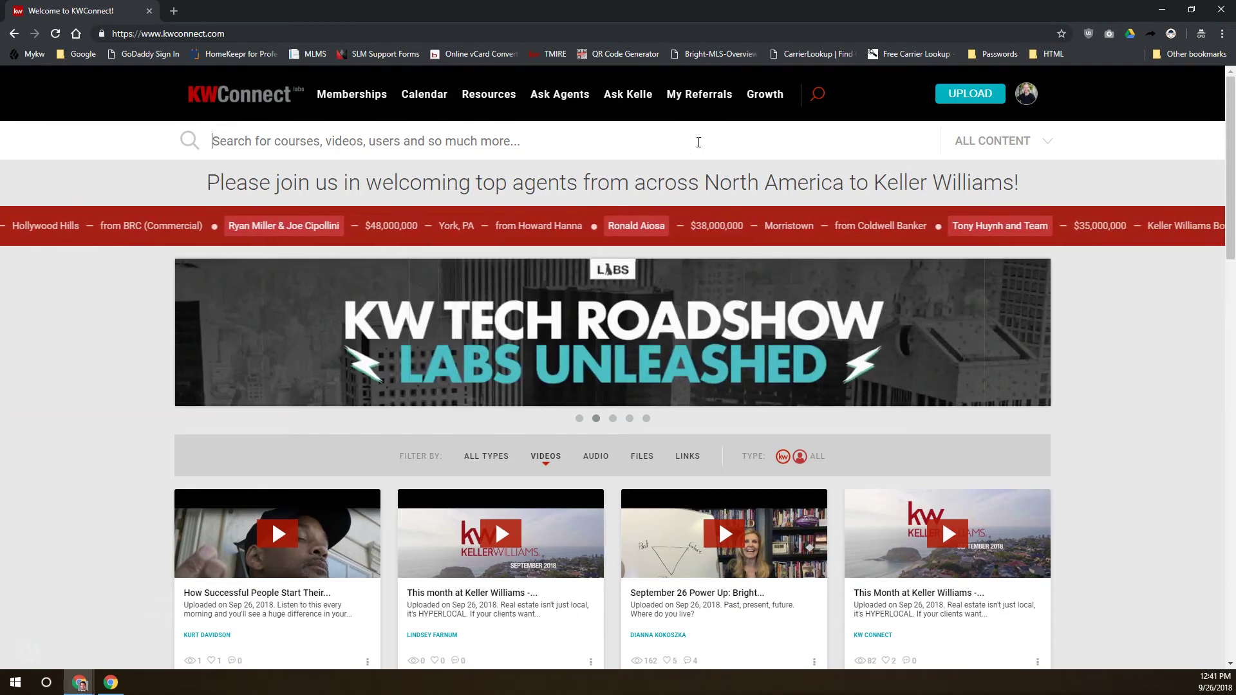
pyautogui.write('fsbo ')
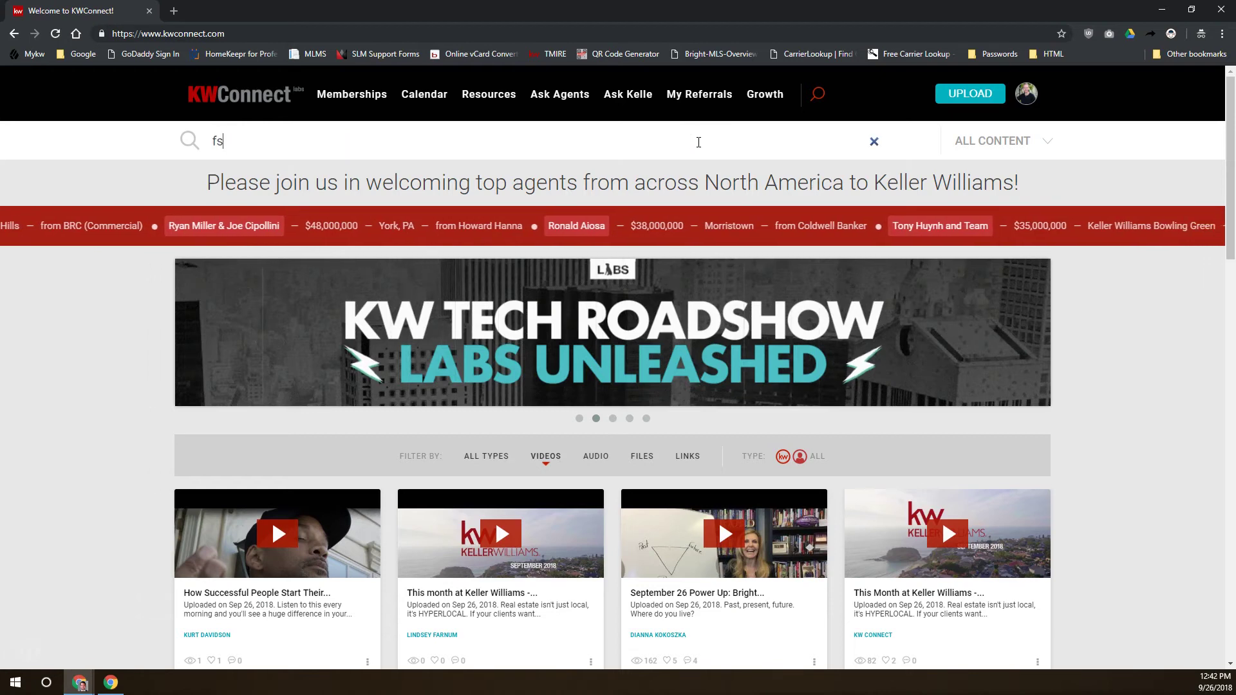
pyautogui.write('script')
pyautogui.press('Return')
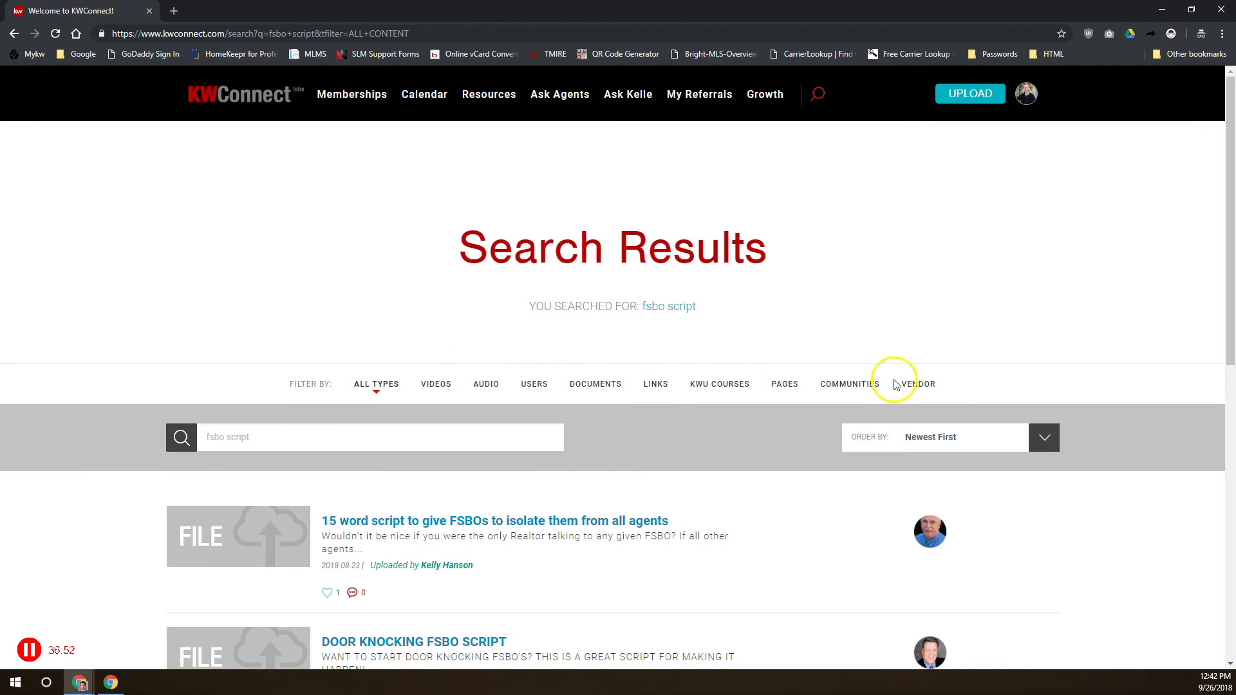
pyautogui.scroll(-2, 485, 435)
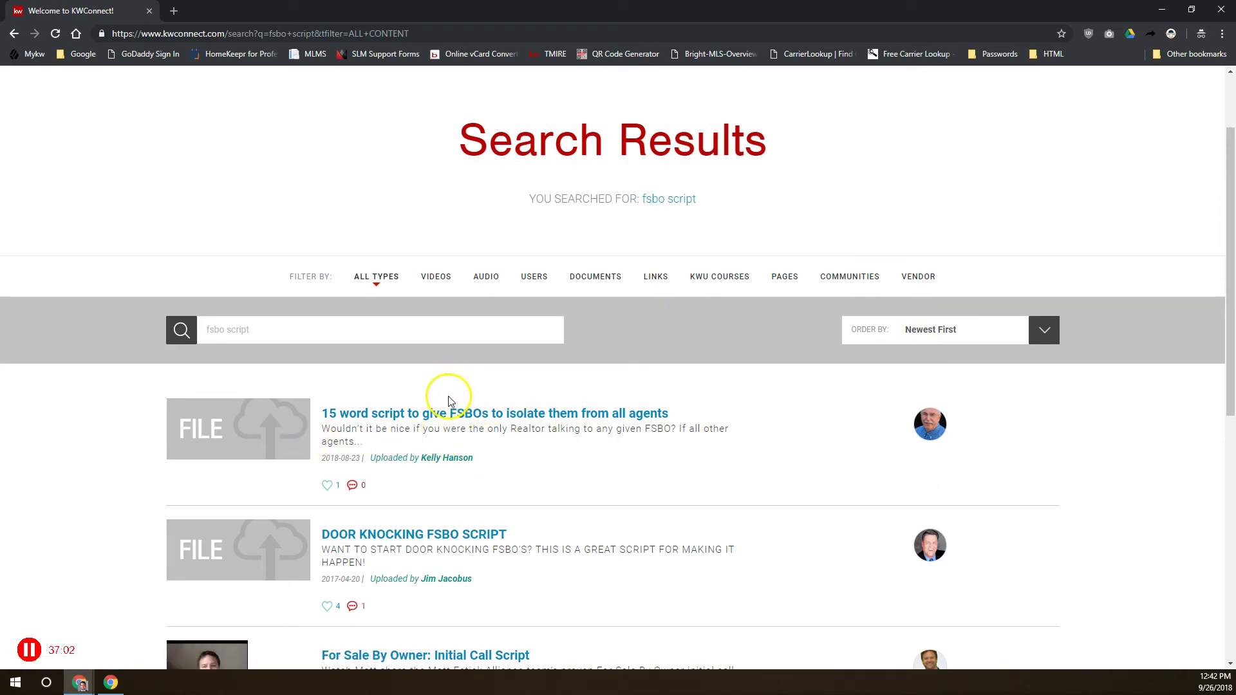
pyautogui.click(413, 415)
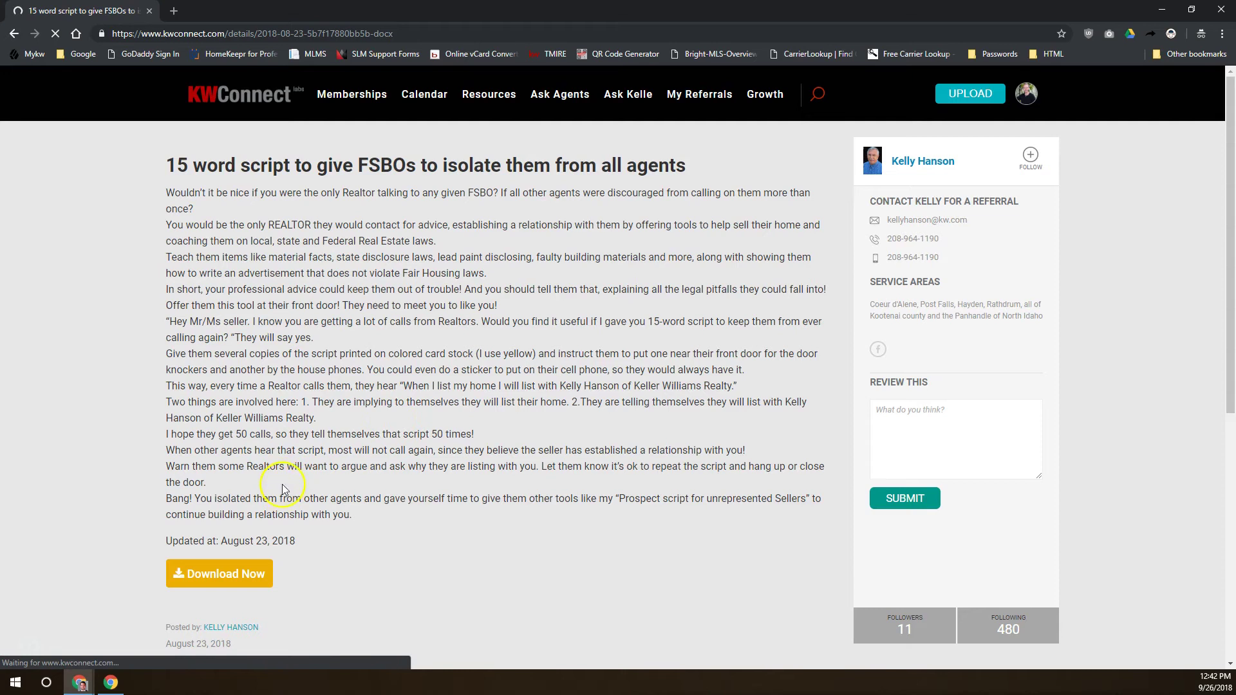
# Download the FSBO script article's Word file, 5b7f17880bb5b.docx
pyautogui.click(237, 574)
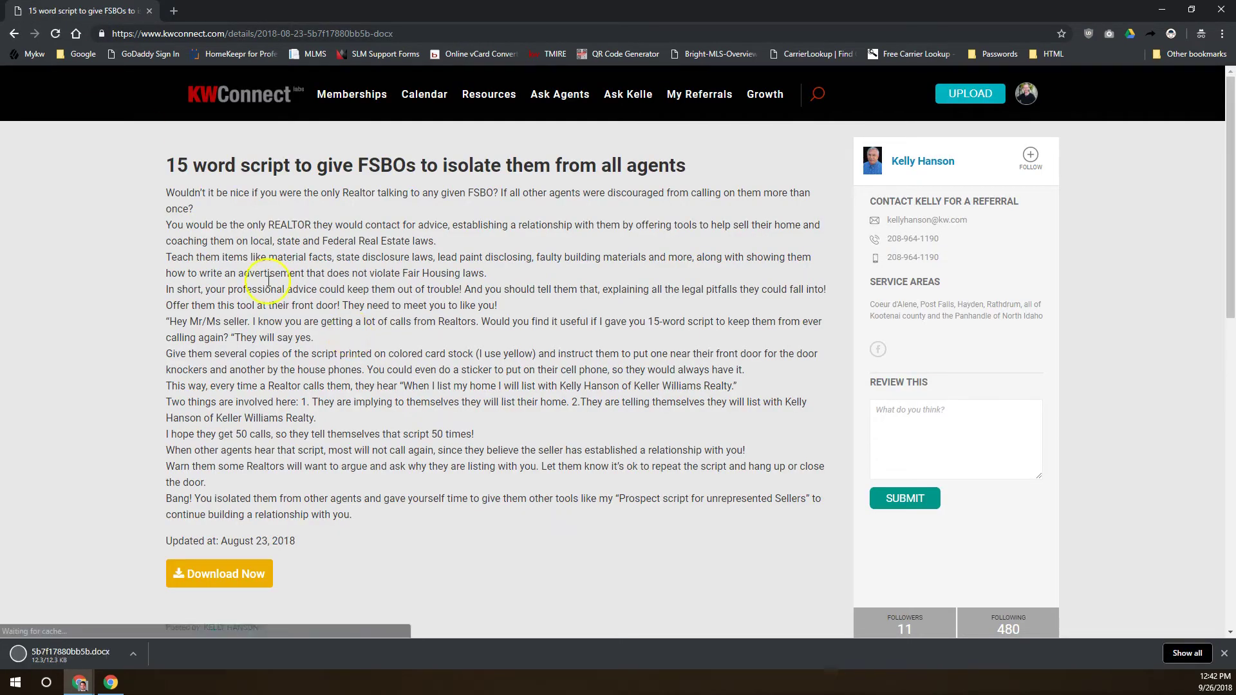
pyautogui.moveTo(269, 281); pyautogui.dragTo(418, 433)
pyautogui.click(417, 405)
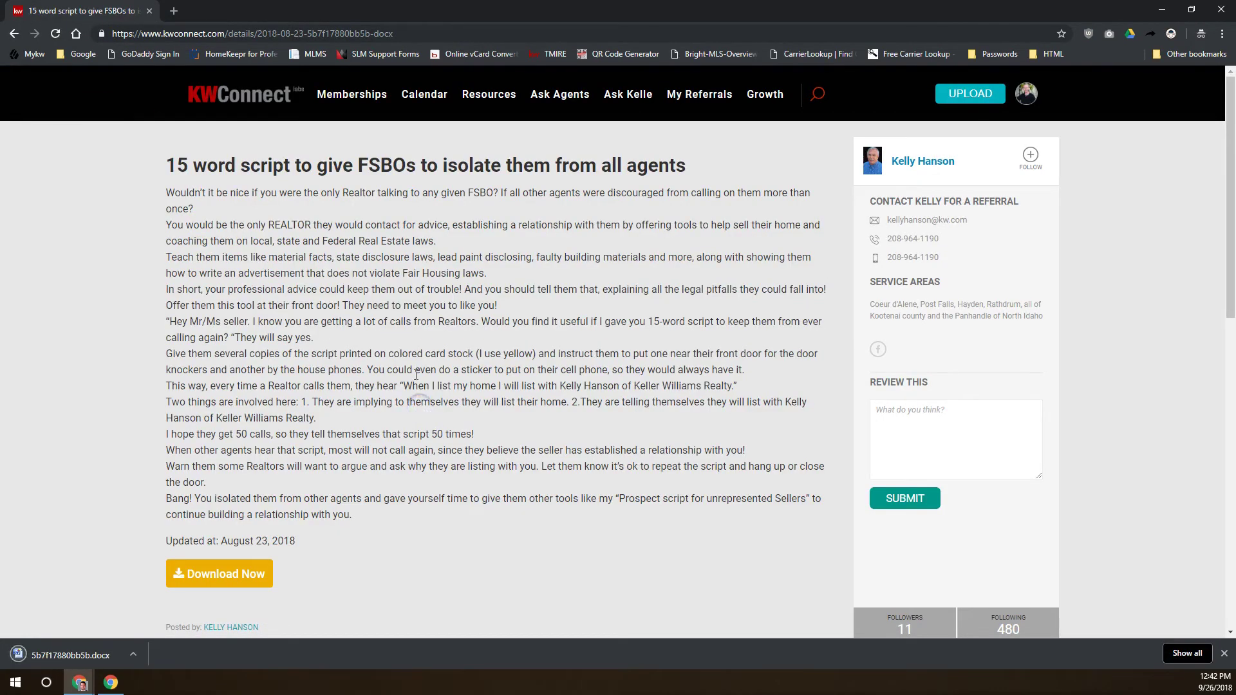
pyautogui.click(112, 657)
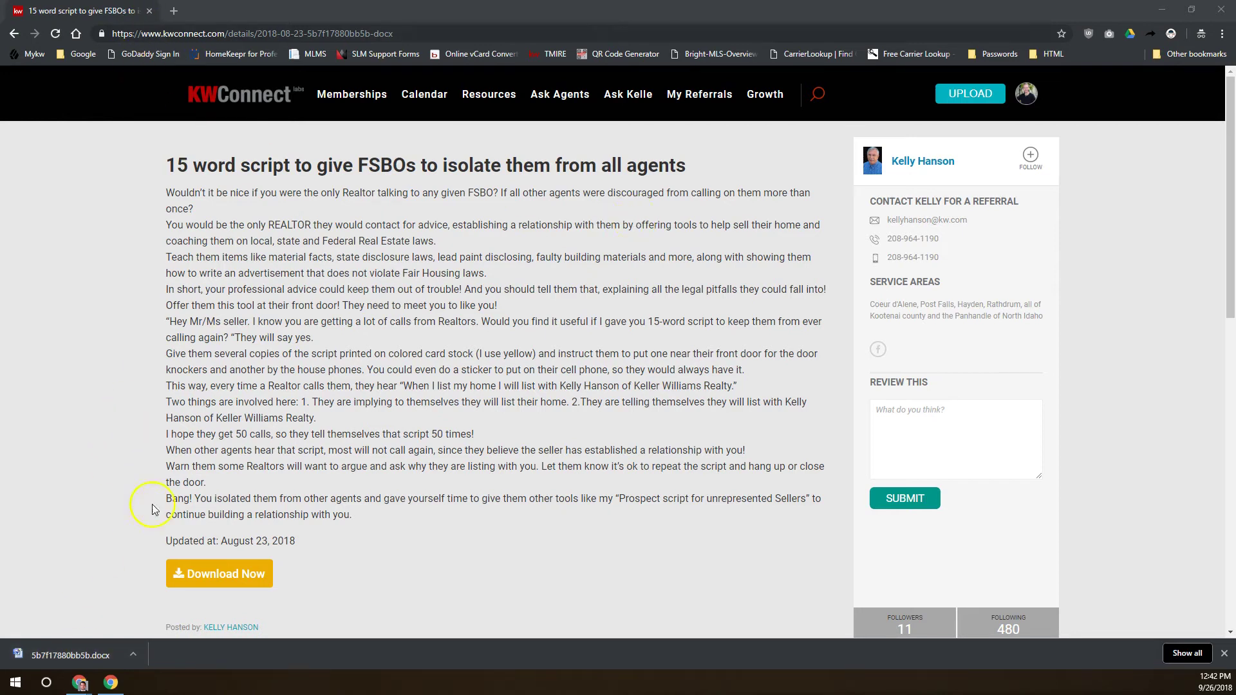
# Open 5b7f17880bb5b.docx in Word and read the one-page FSBO script flyer to the end
pyautogui.click(71, 655)
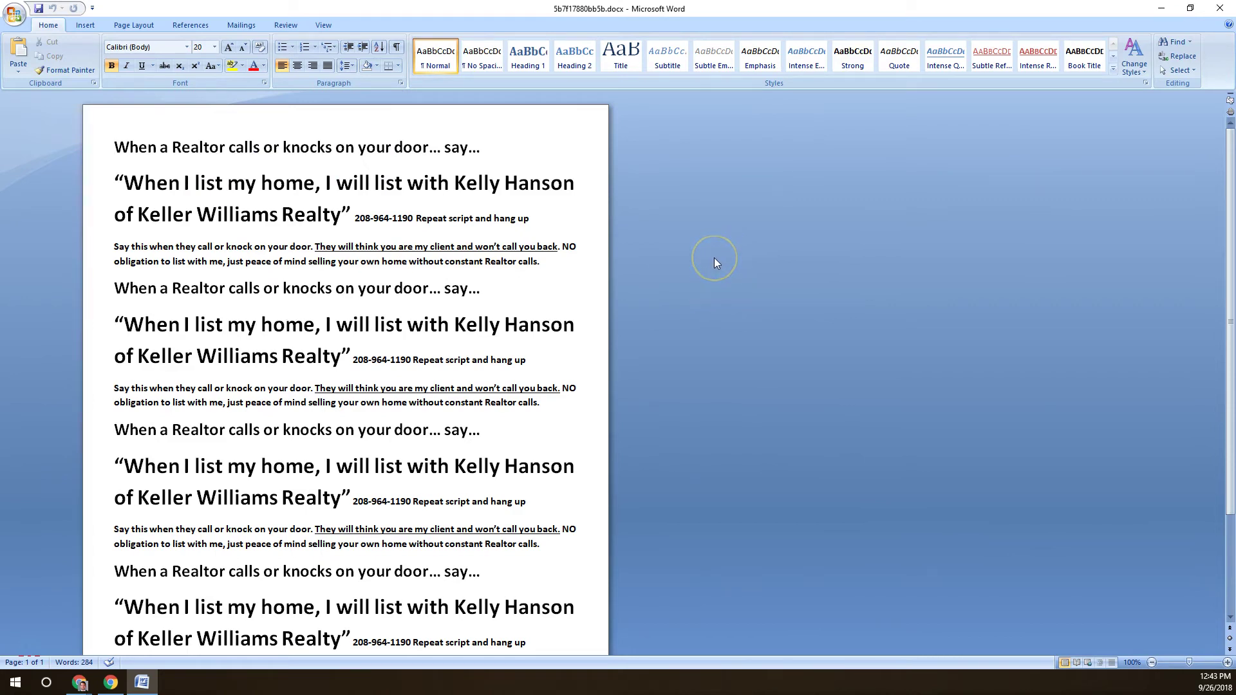
pyautogui.scroll(-4, 608, 293)
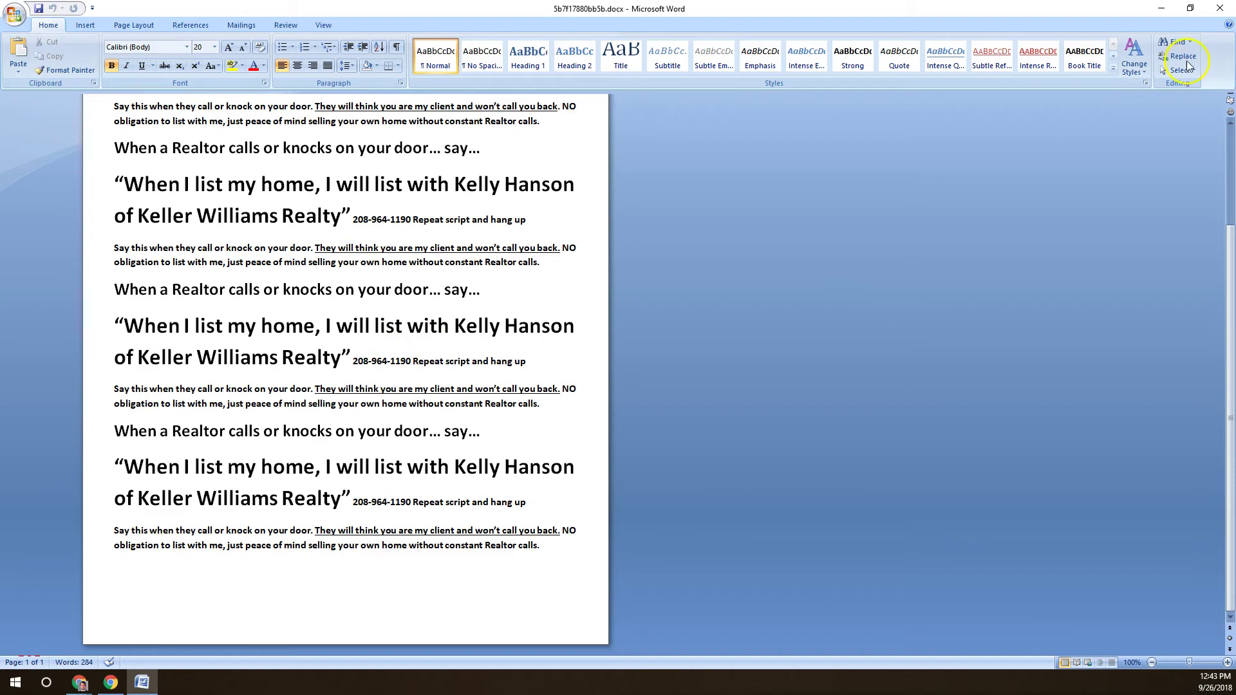
# Close the Word document, return to the fsbo script results and sort them by Relevance
pyautogui.click(1220, 8)
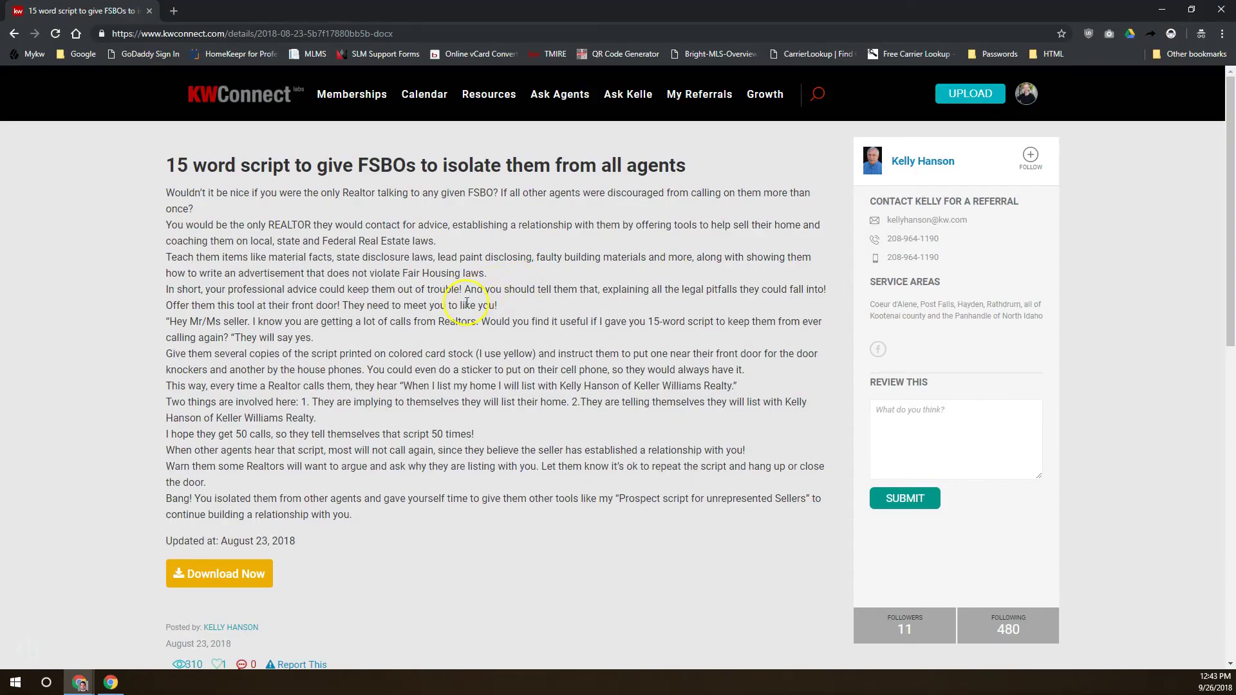
pyautogui.click(13, 33)
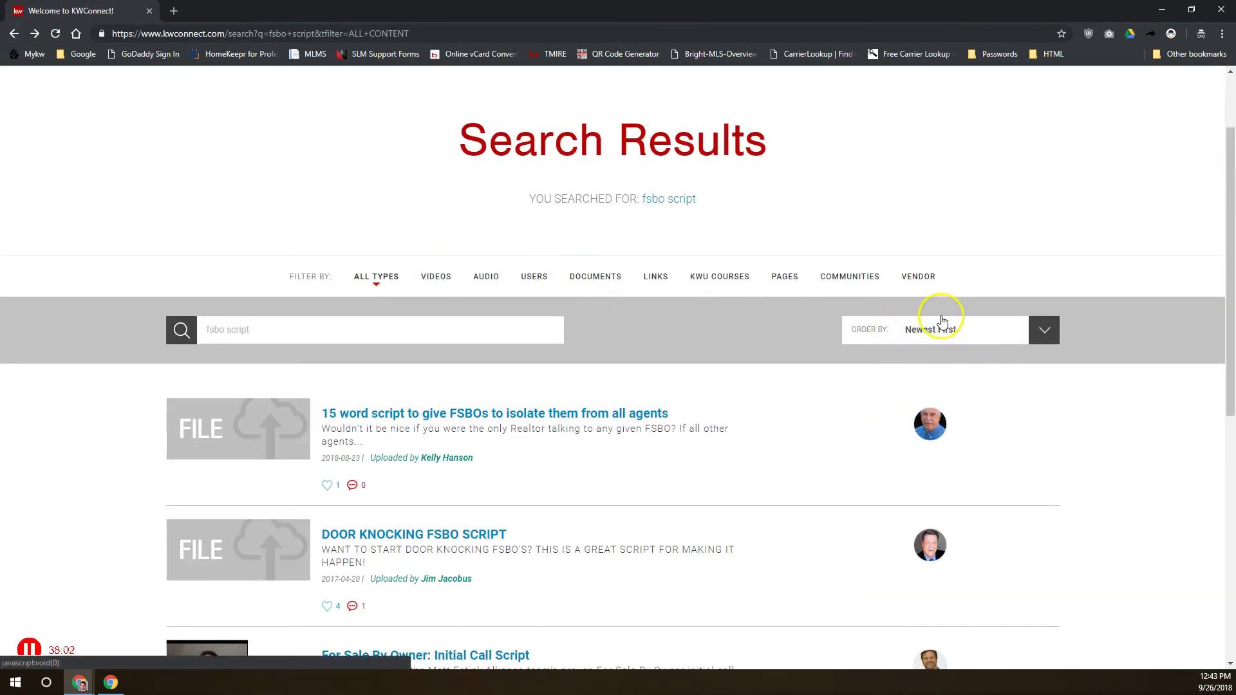
pyautogui.click(1023, 331)
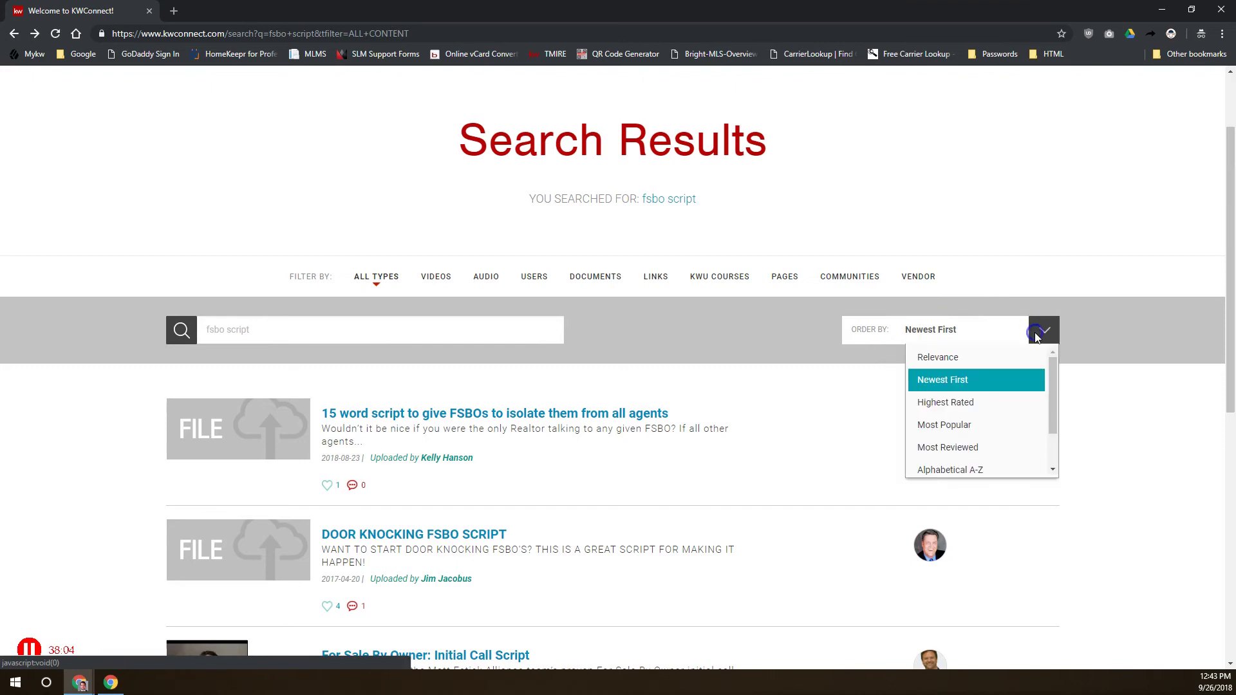
pyautogui.click(943, 358)
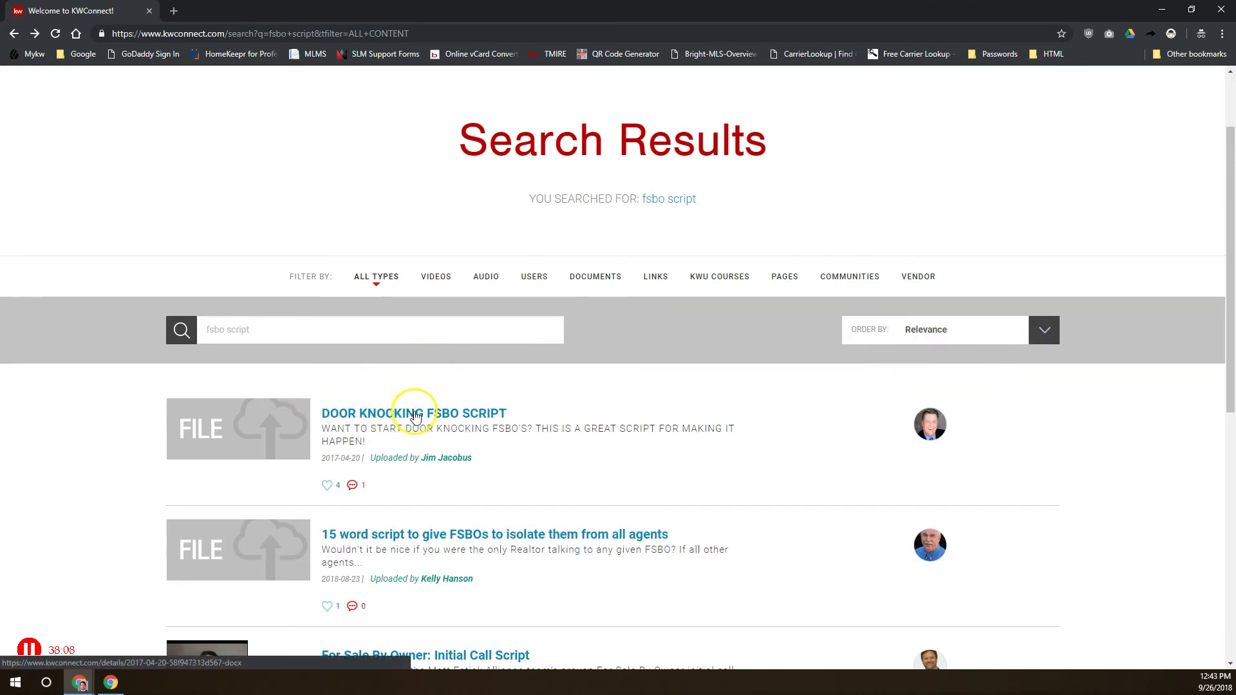
# Re-sort the fsbo script results by Highest Rated and browse through them
pyautogui.moveTo(519, 414); pyautogui.dragTo(426, 414)
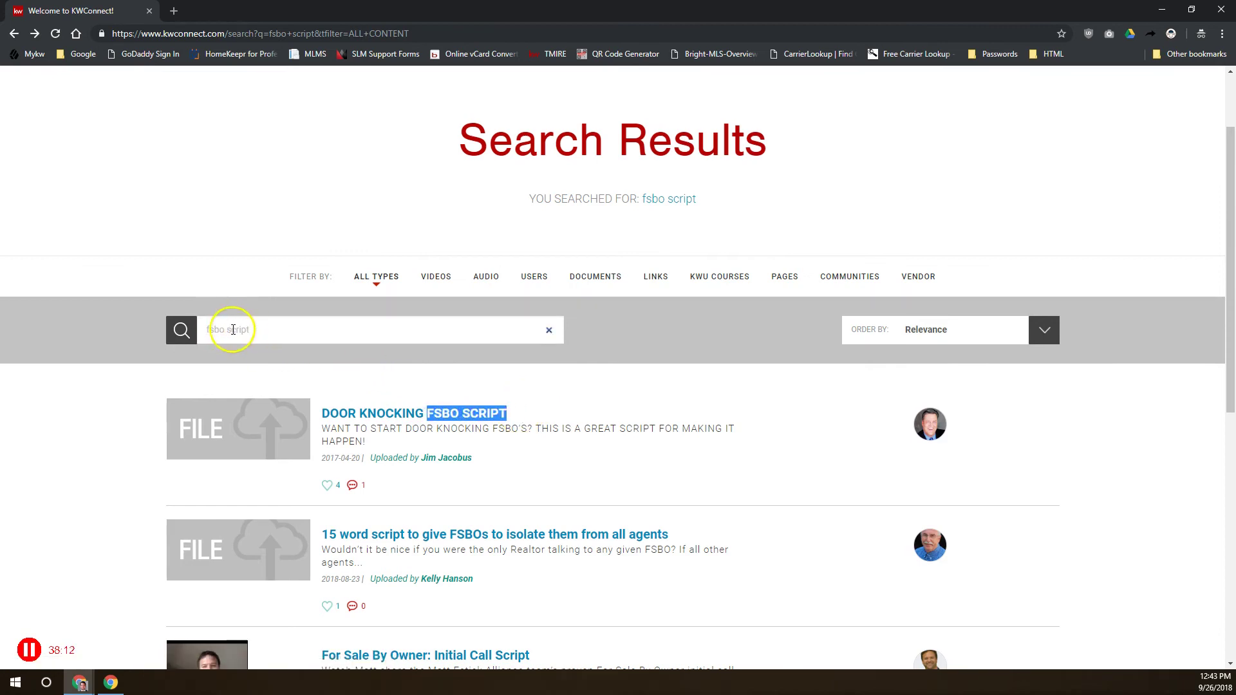
pyautogui.click(1043, 329)
pyautogui.click(941, 400)
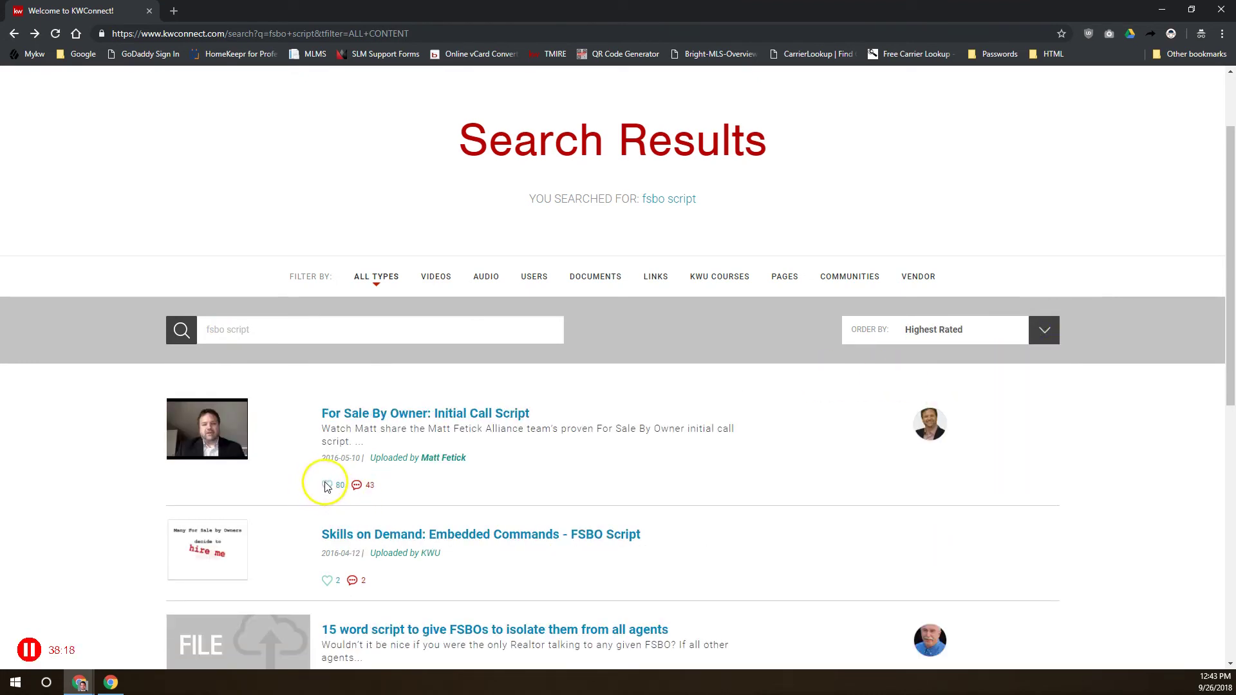
pyautogui.scroll(-2, 322, 488)
pyautogui.scroll(-2, 322, 492)
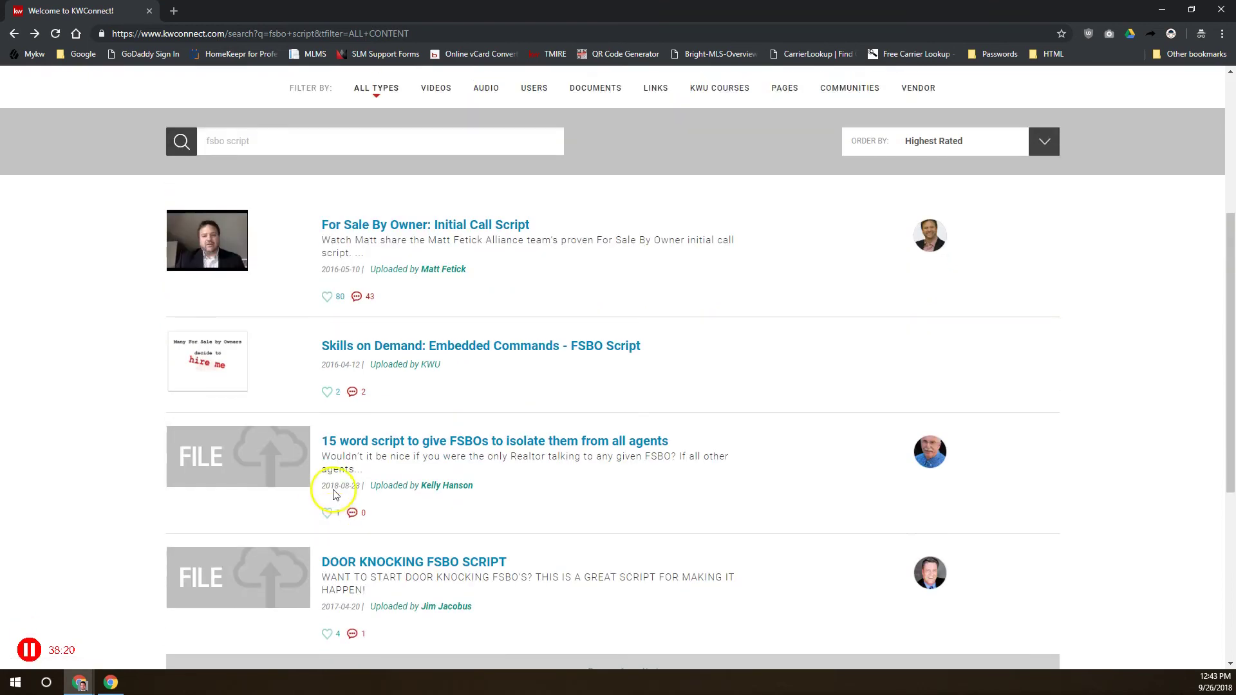
pyautogui.scroll(5, 331, 505)
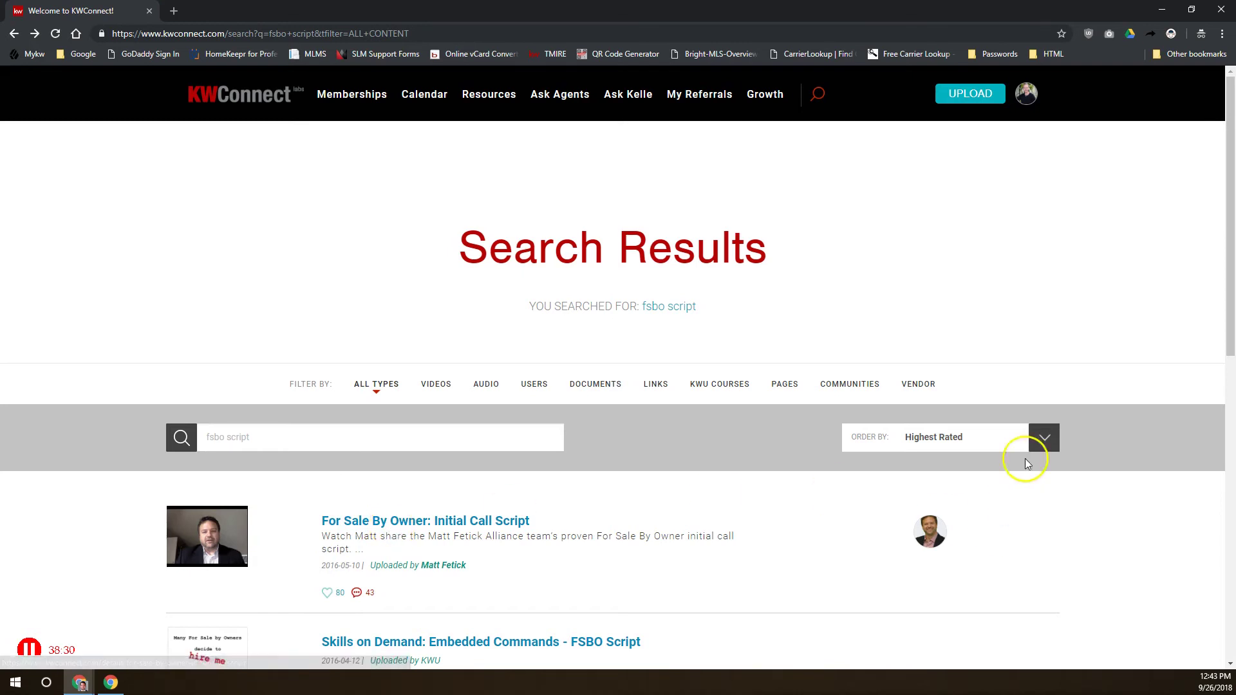
pyautogui.click(1041, 437)
pyautogui.scroll(-1, 958, 525)
pyautogui.scroll(-1, 959, 529)
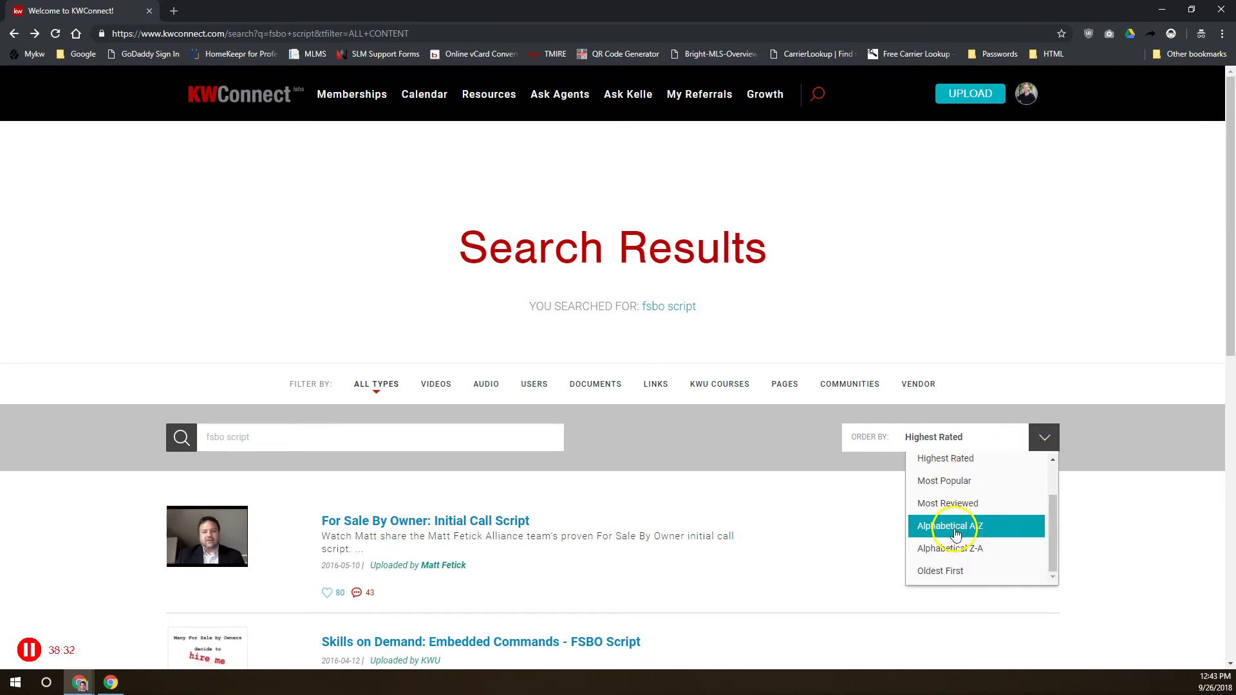
pyautogui.scroll(-2, 958, 563)
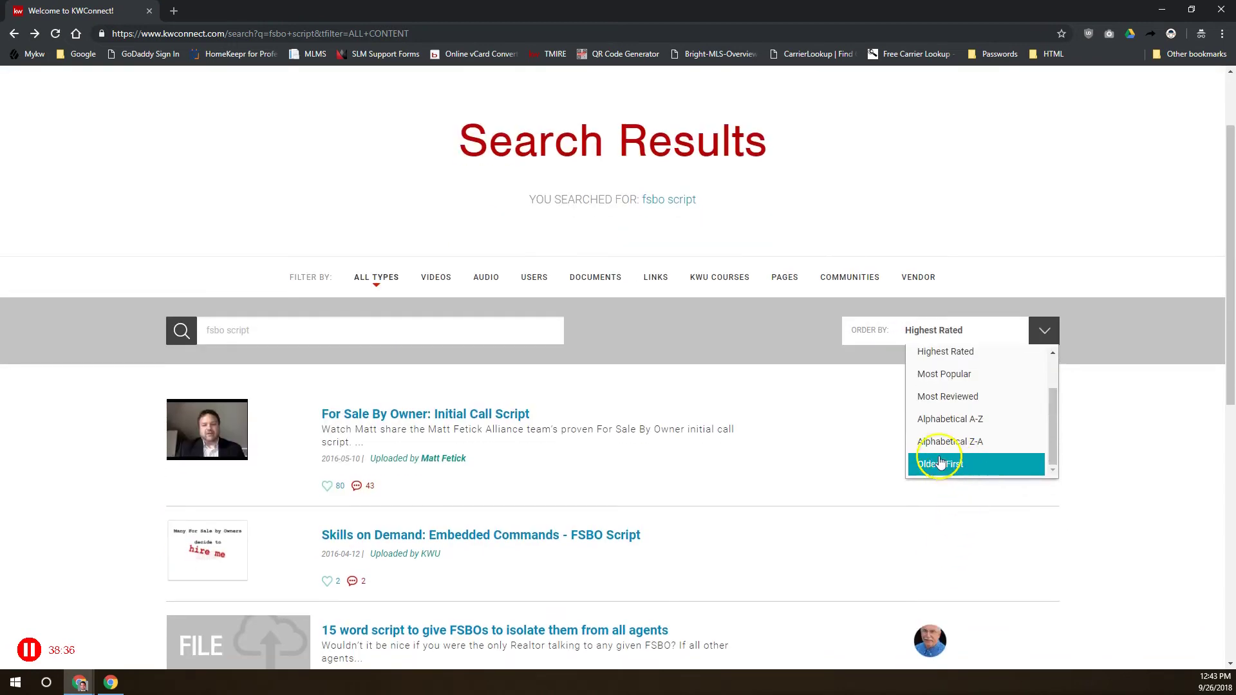
pyautogui.click(590, 380)
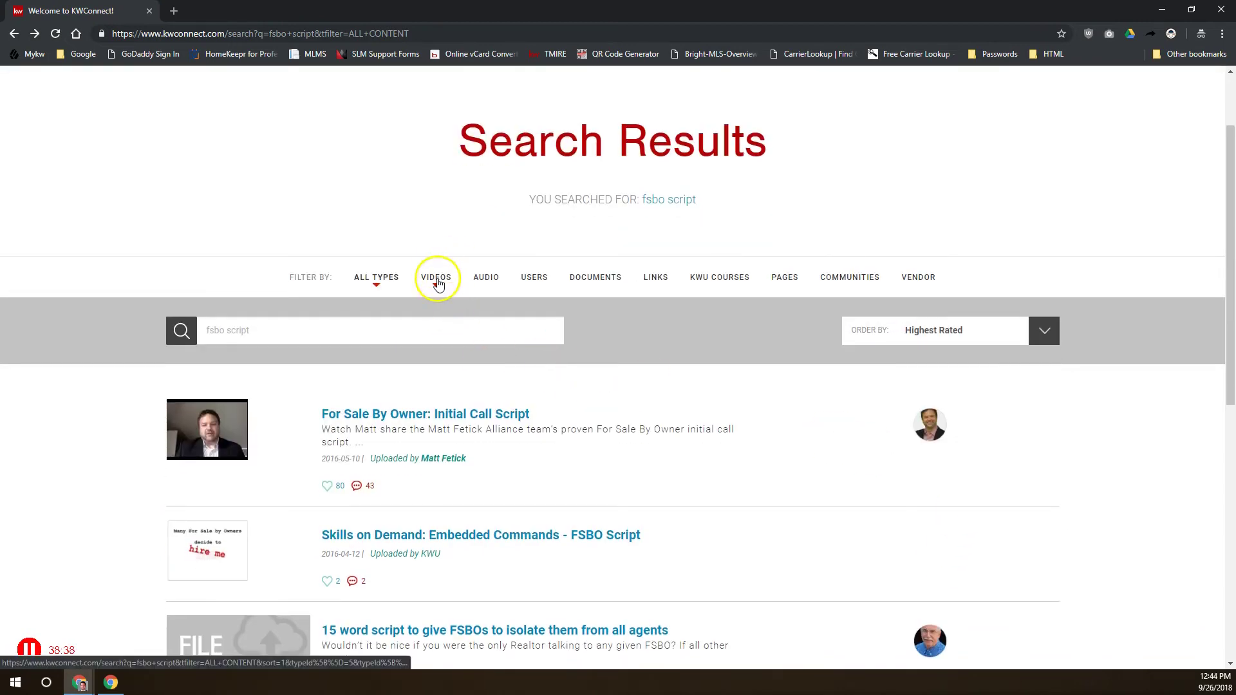
# Filter the results to users, then to links only, which returns no items
pyautogui.click(538, 287)
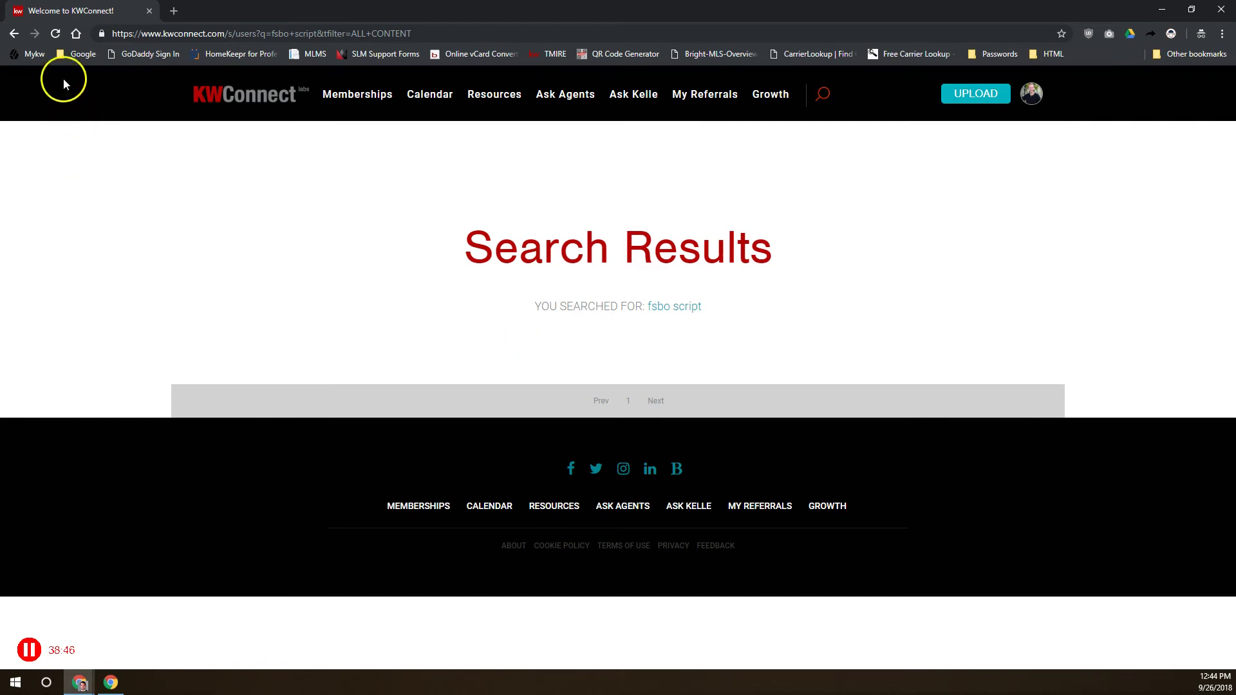
pyautogui.click(14, 33)
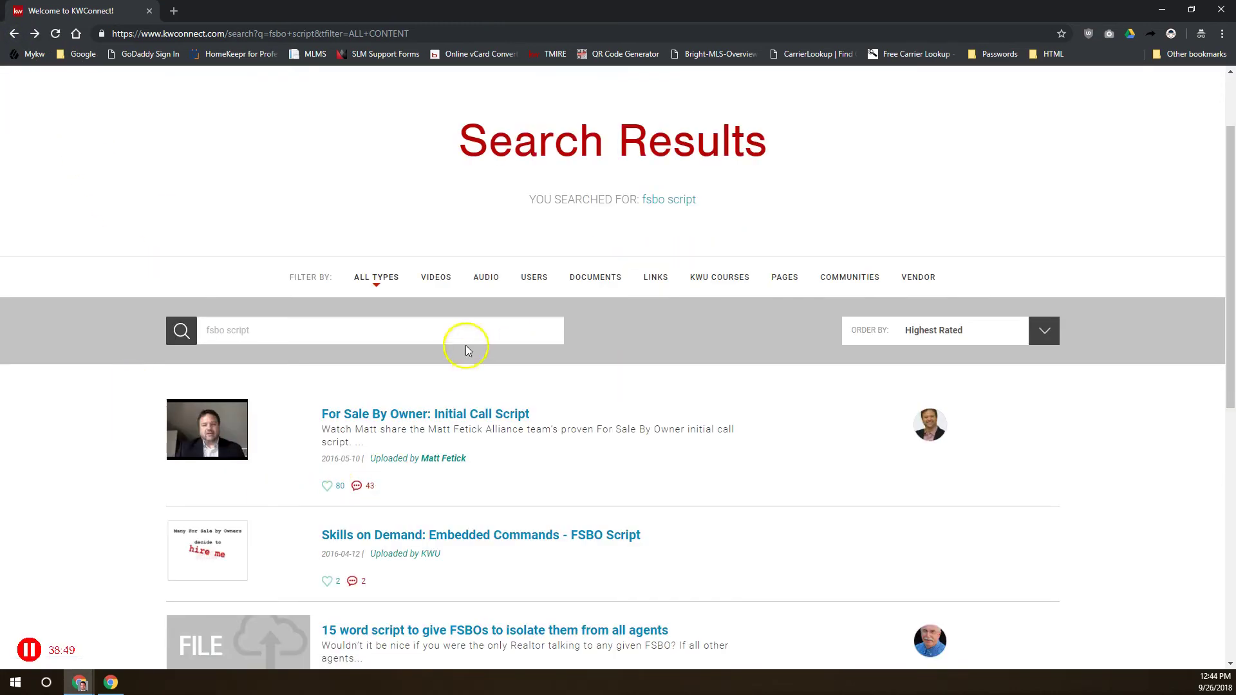
pyautogui.click(535, 278)
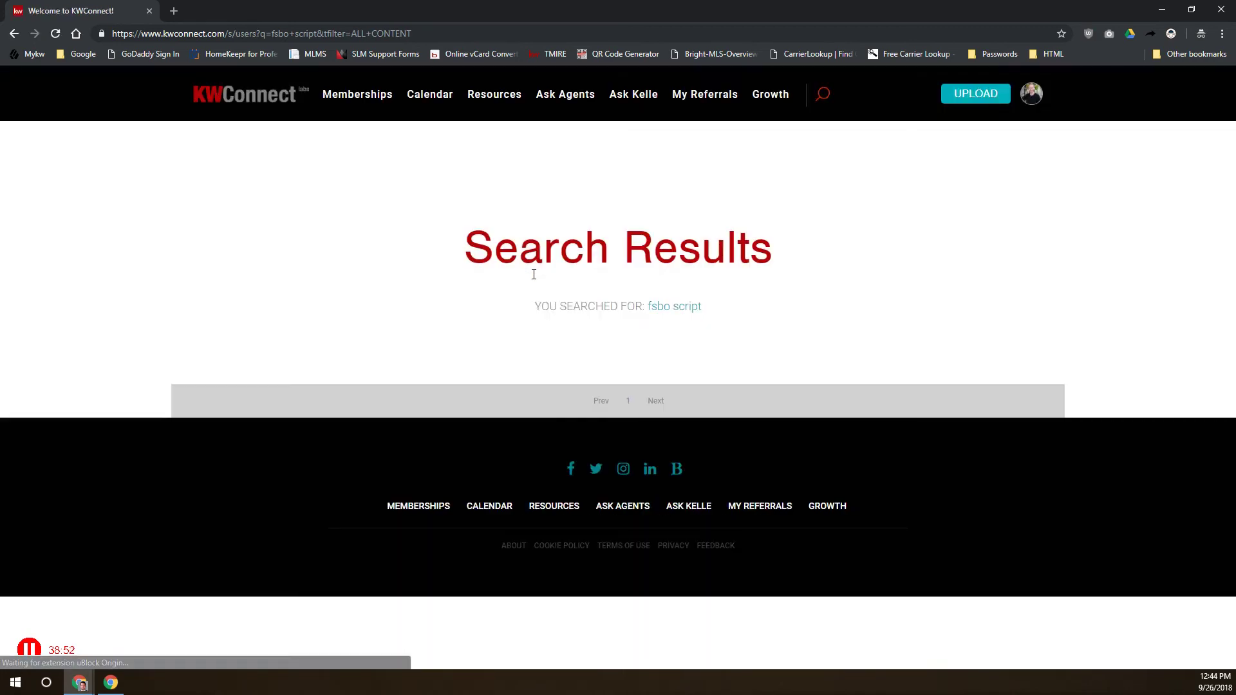
pyautogui.click(14, 33)
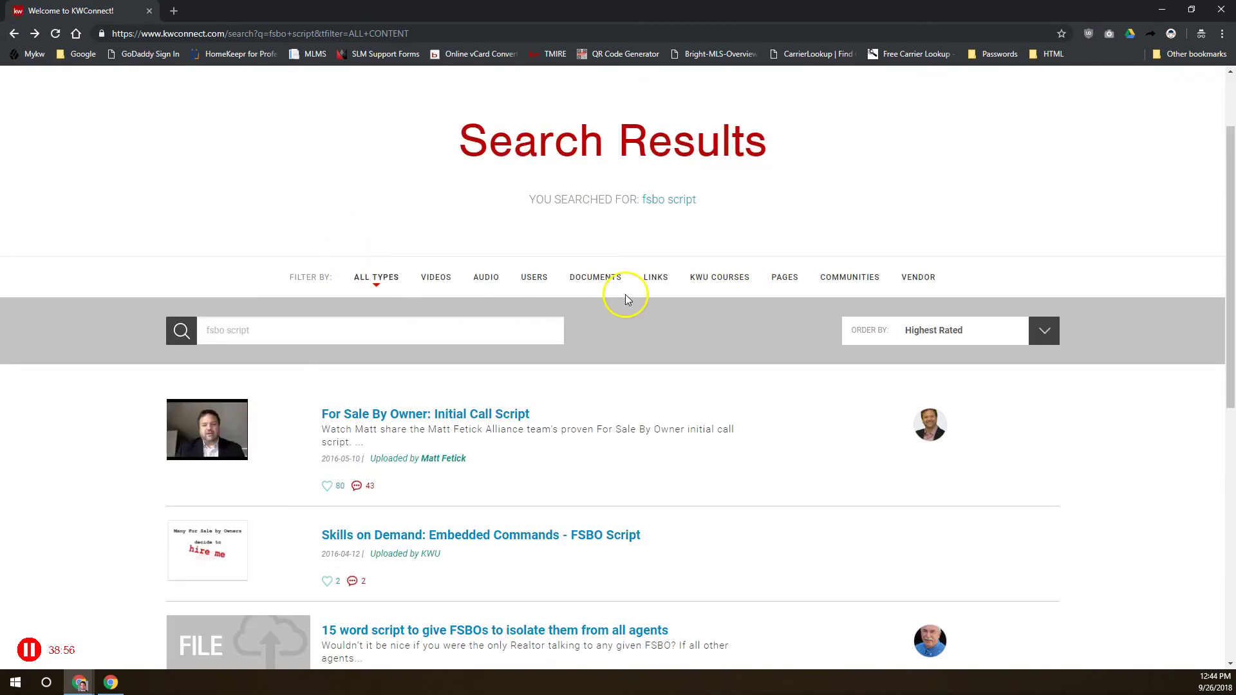
pyautogui.click(663, 282)
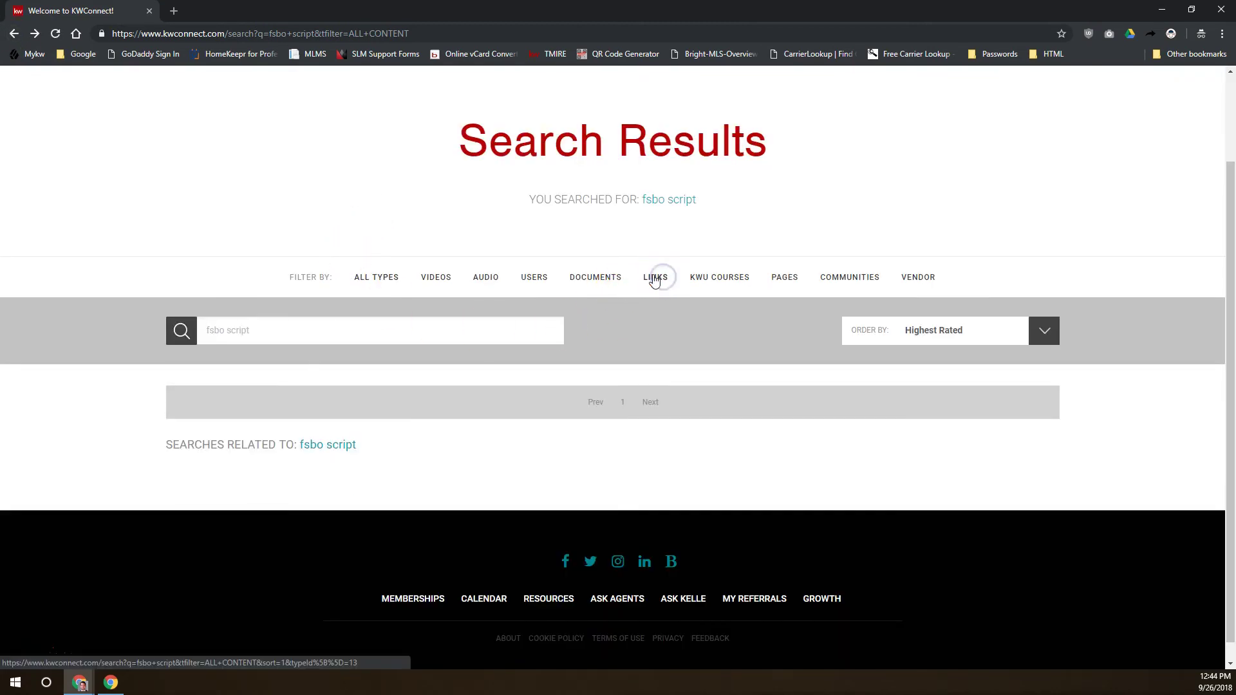
pyautogui.tripleClick(208, 330)
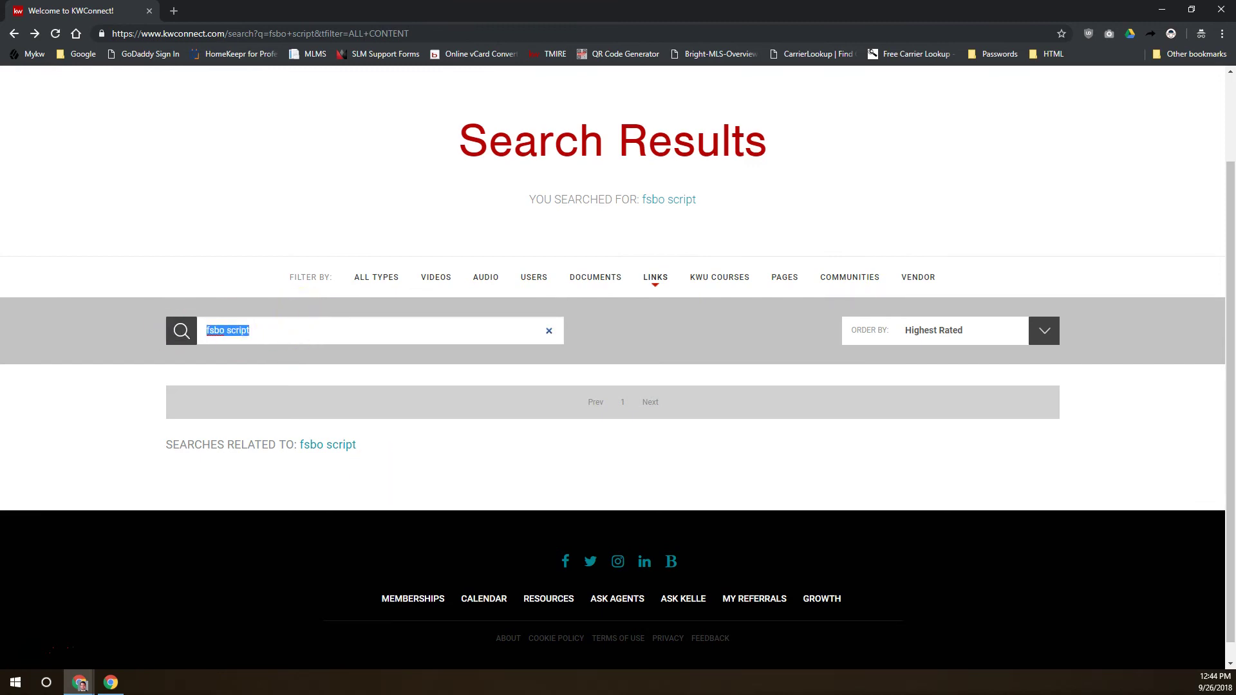
# Send 'Any examples you'd like to find for conducting business?' in the join.me chat to all attendees
pyautogui.moveTo(618, 583); pyautogui.dragTo(611, 262)
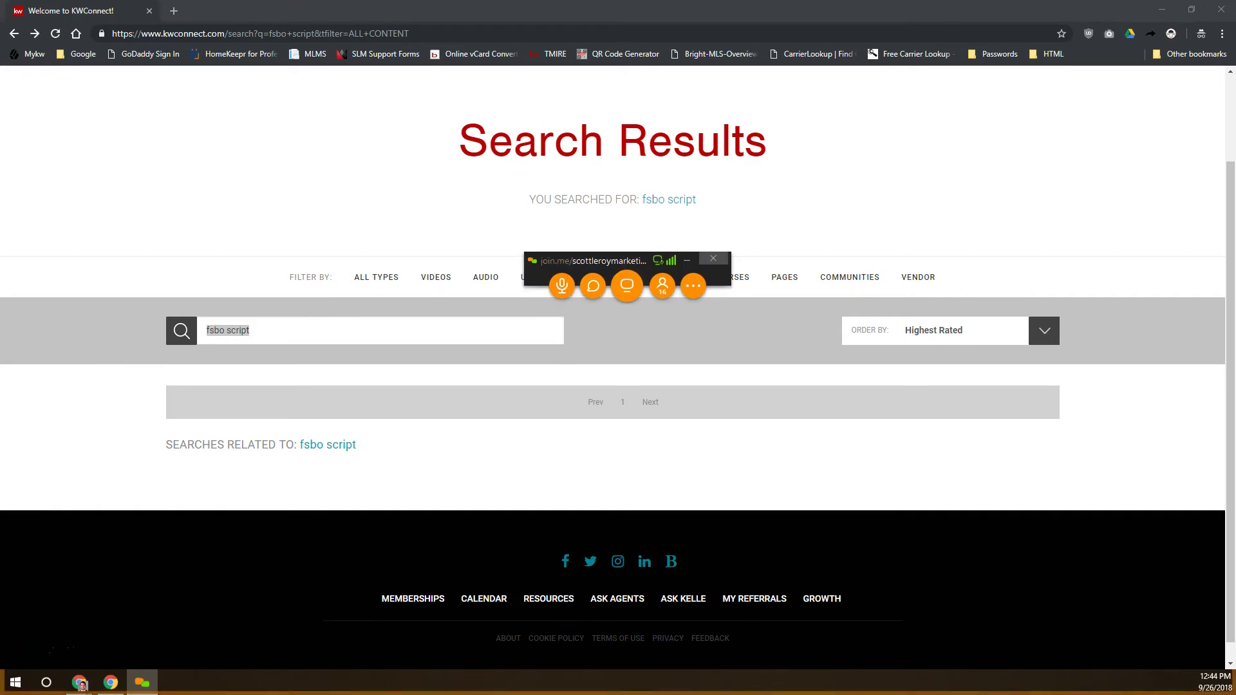
pyautogui.click(593, 285)
pyautogui.click(602, 529)
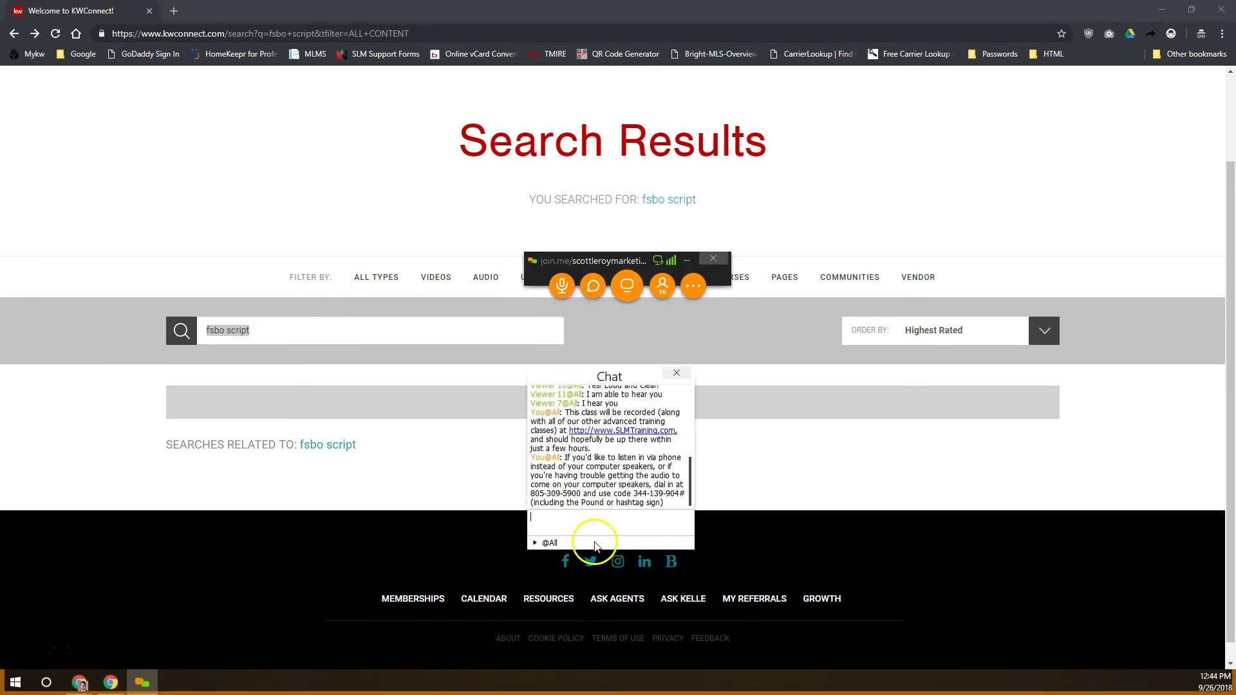
pyautogui.write("Any examples you'd like to find for conducting business?")
pyautogui.press('Return')
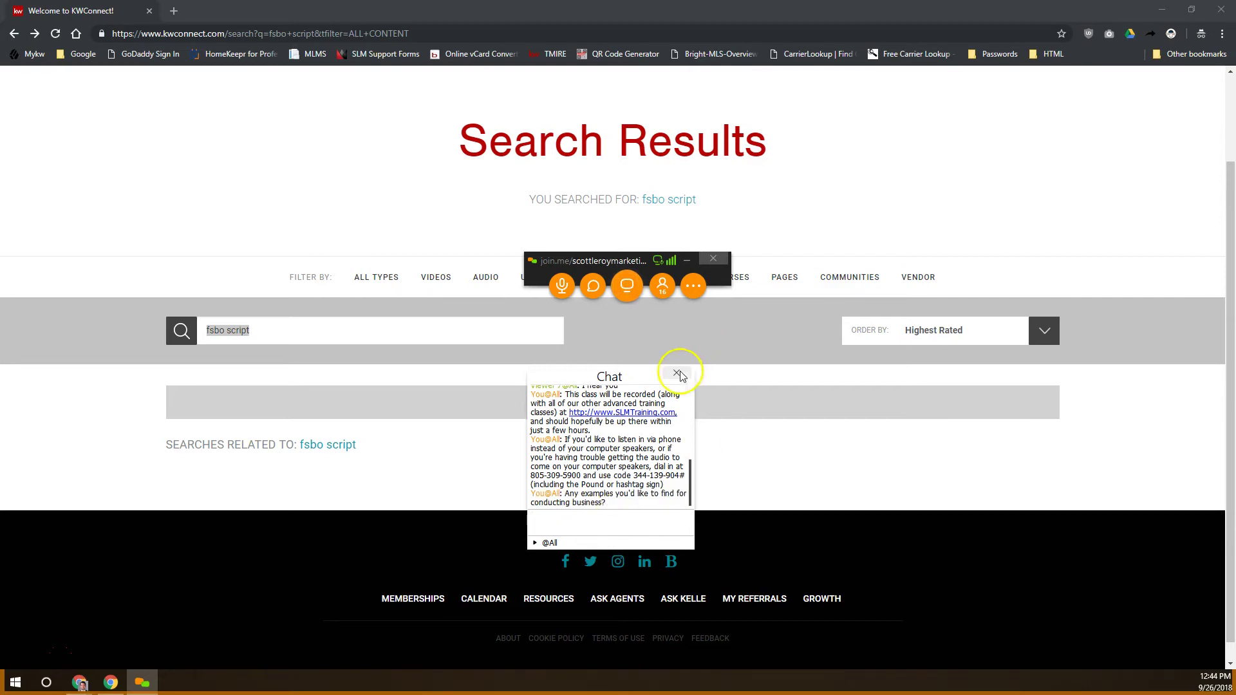
pyautogui.moveTo(612, 373); pyautogui.dragTo(480, 694)
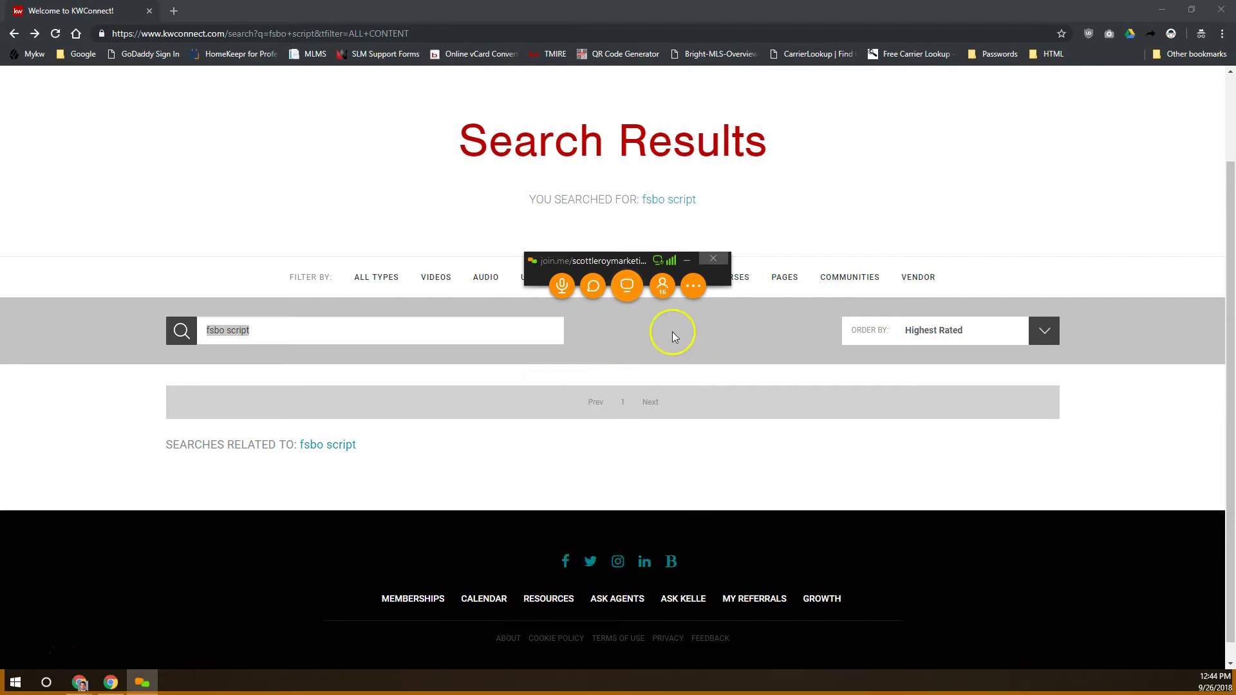
pyautogui.click(635, 274)
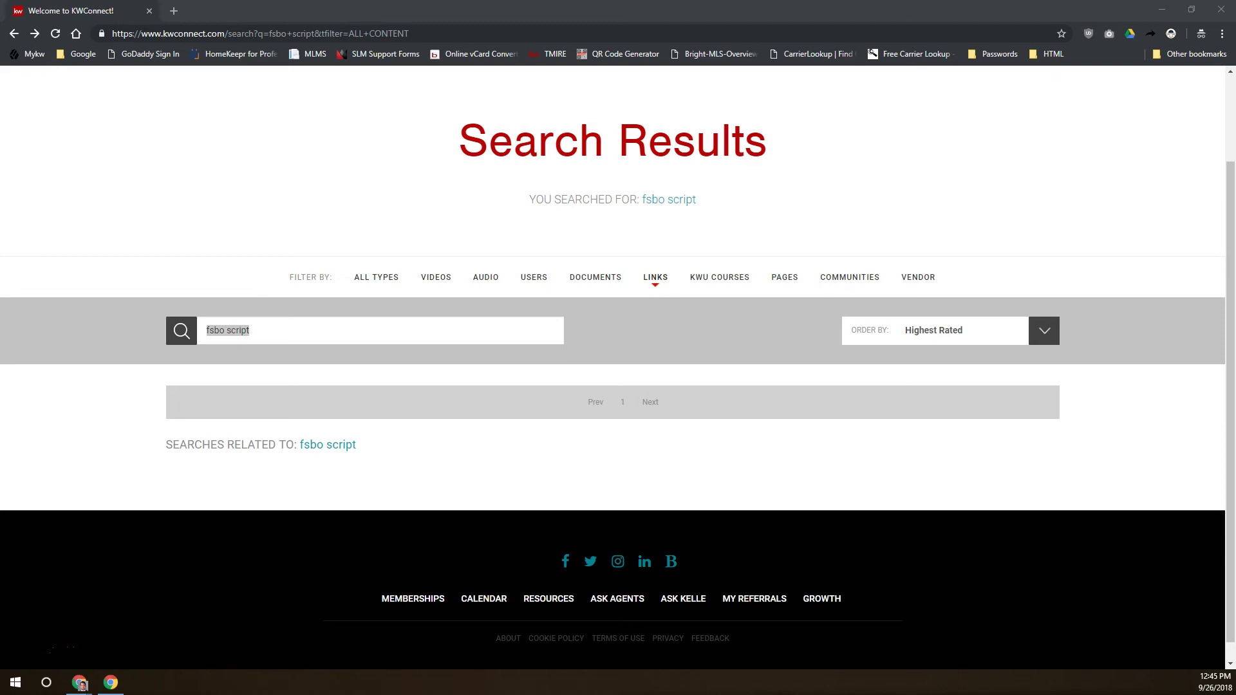
# Return to My Referrals, showing zero referrals, one network contact and 71 pending invitations
pyautogui.scroll(2, 760, 344)
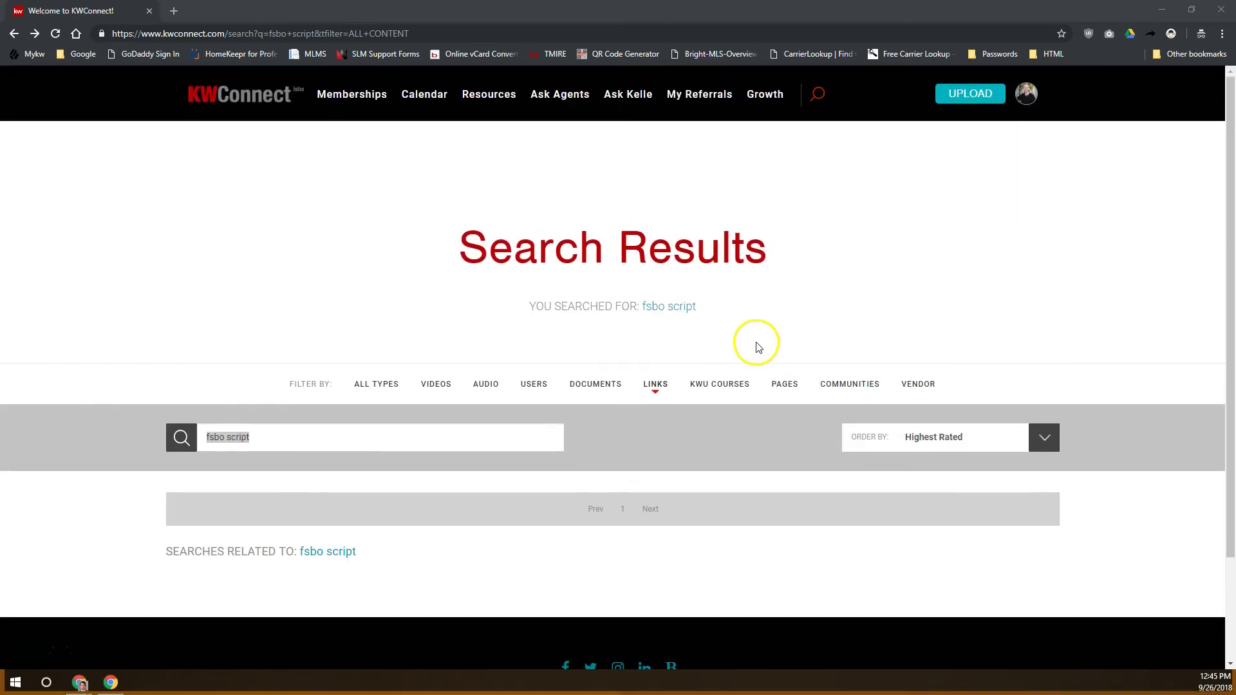
pyautogui.click(692, 96)
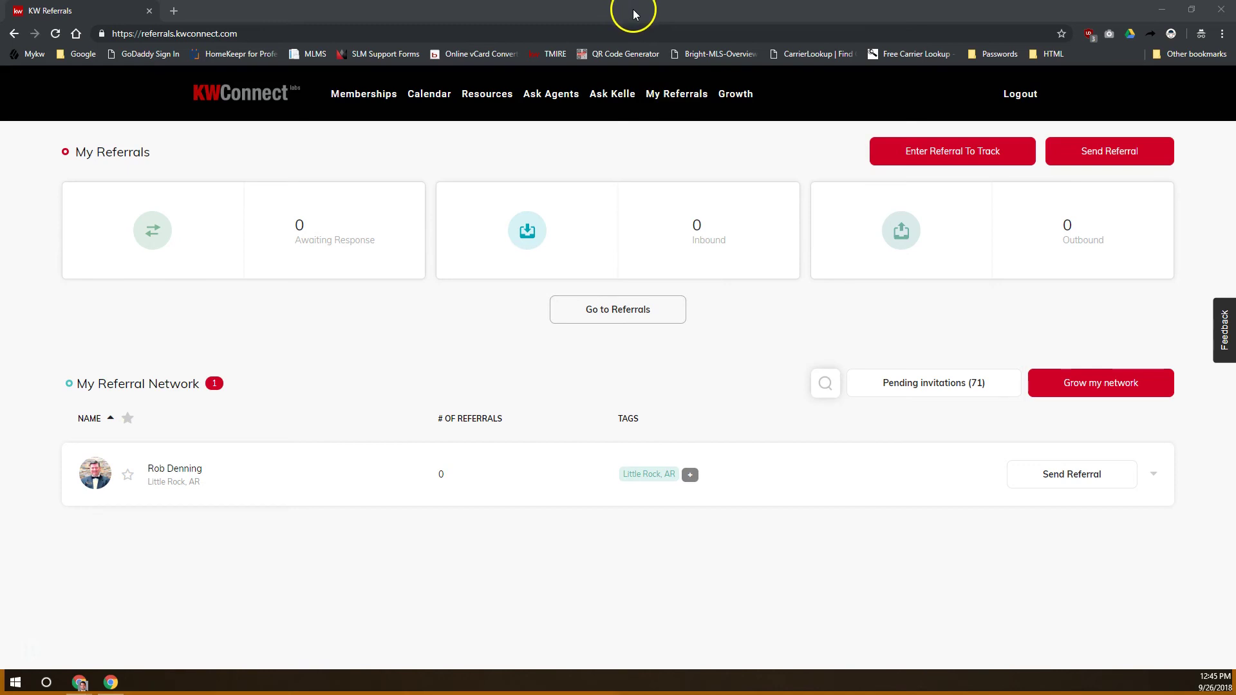
# Place the referrals dashboard beside the mykw account's referrals page, then open Grow my network
pyautogui.press('super+Left')
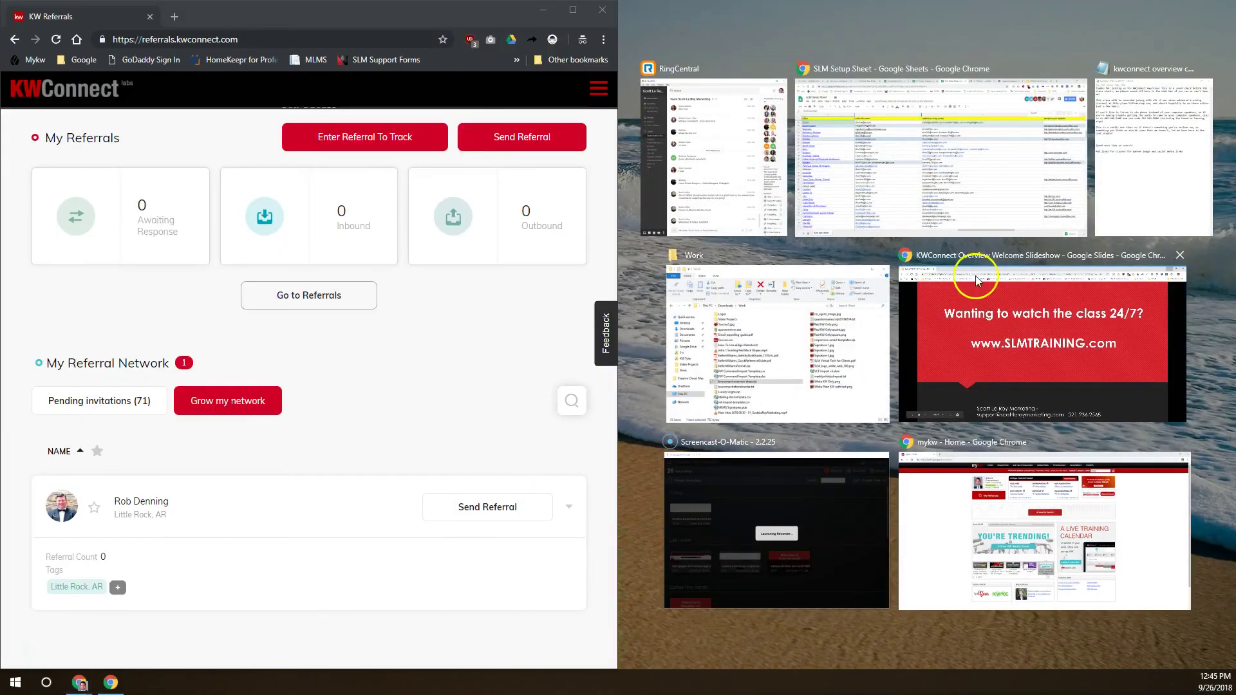
pyautogui.click(1104, 559)
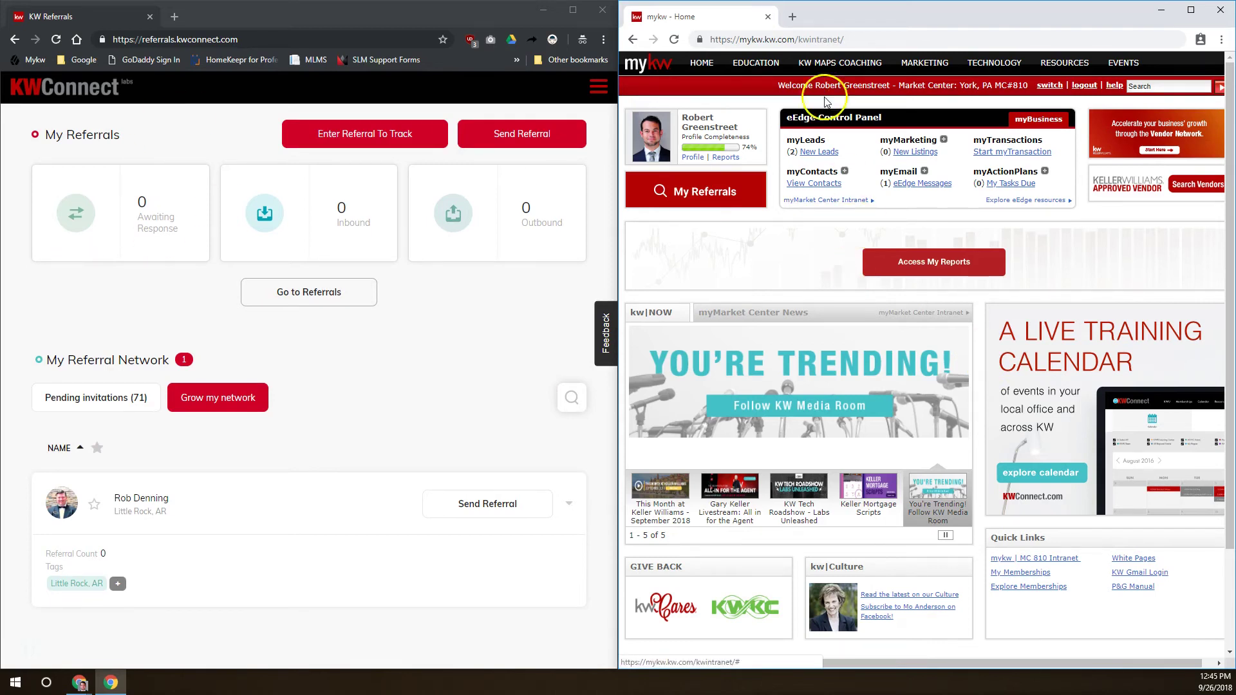
pyautogui.click(713, 192)
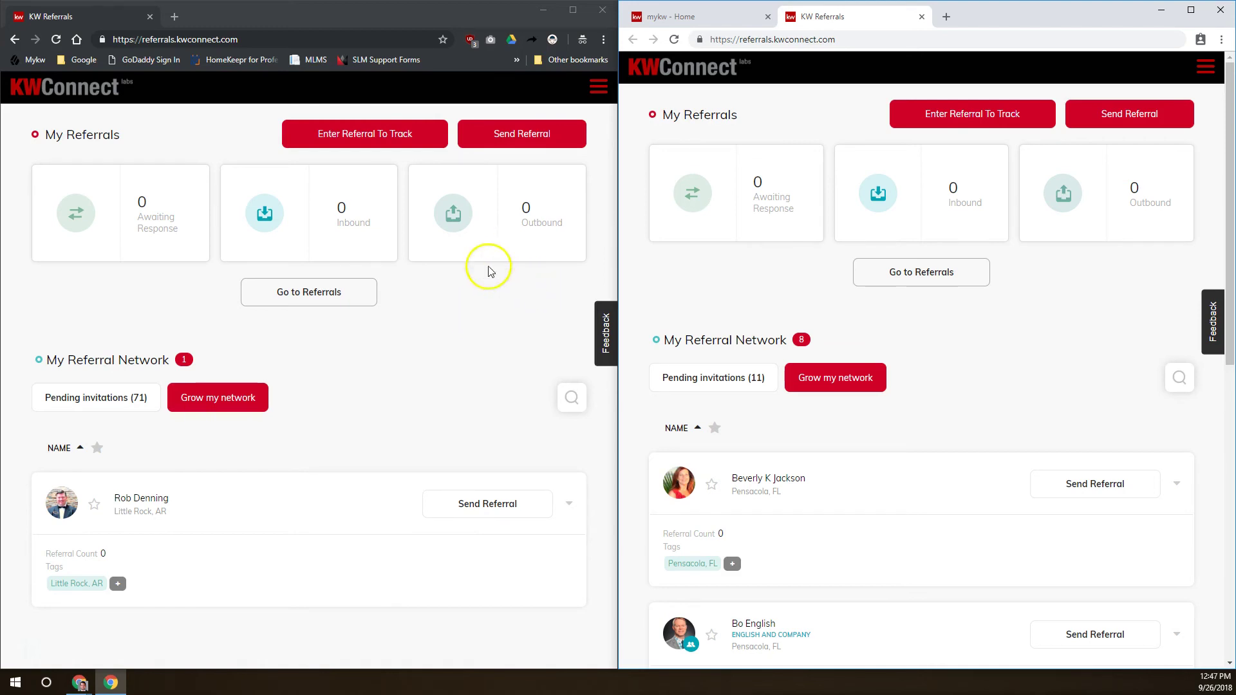
pyautogui.click(209, 399)
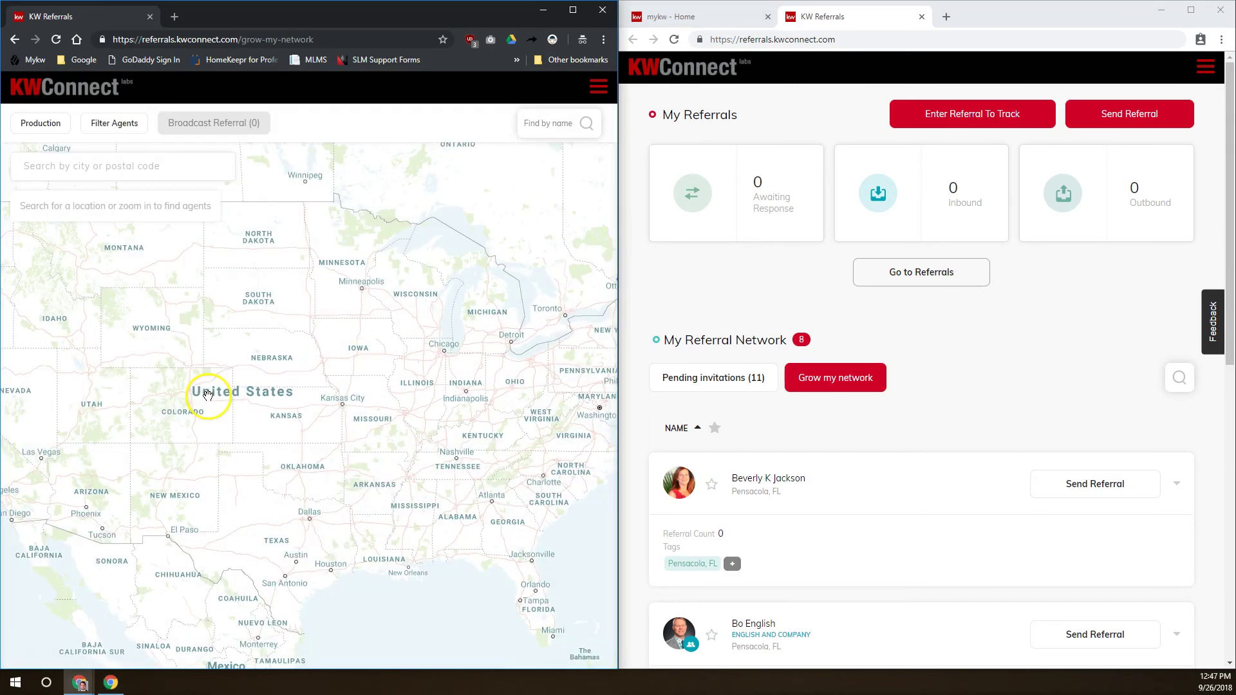
# Maximize the agent map and centre its search on Beverly Hills, CA, USA instead of 90210
pyautogui.click(573, 10)
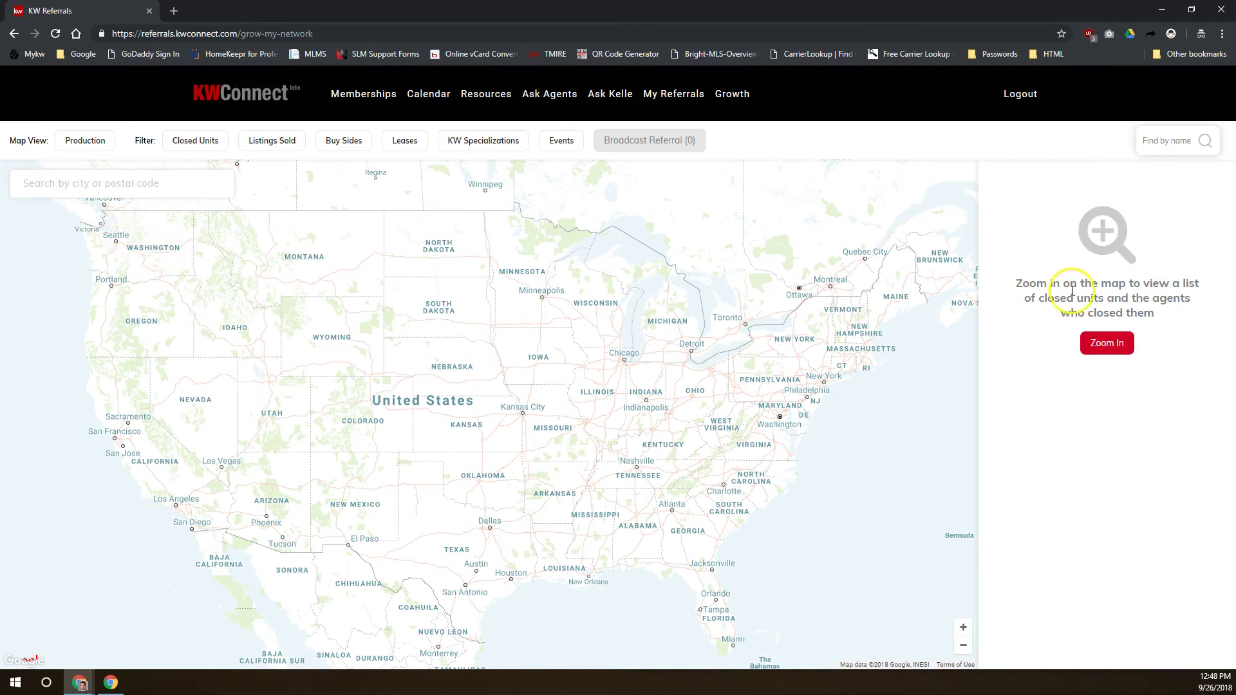
pyautogui.click(96, 182)
pyautogui.write('90210')
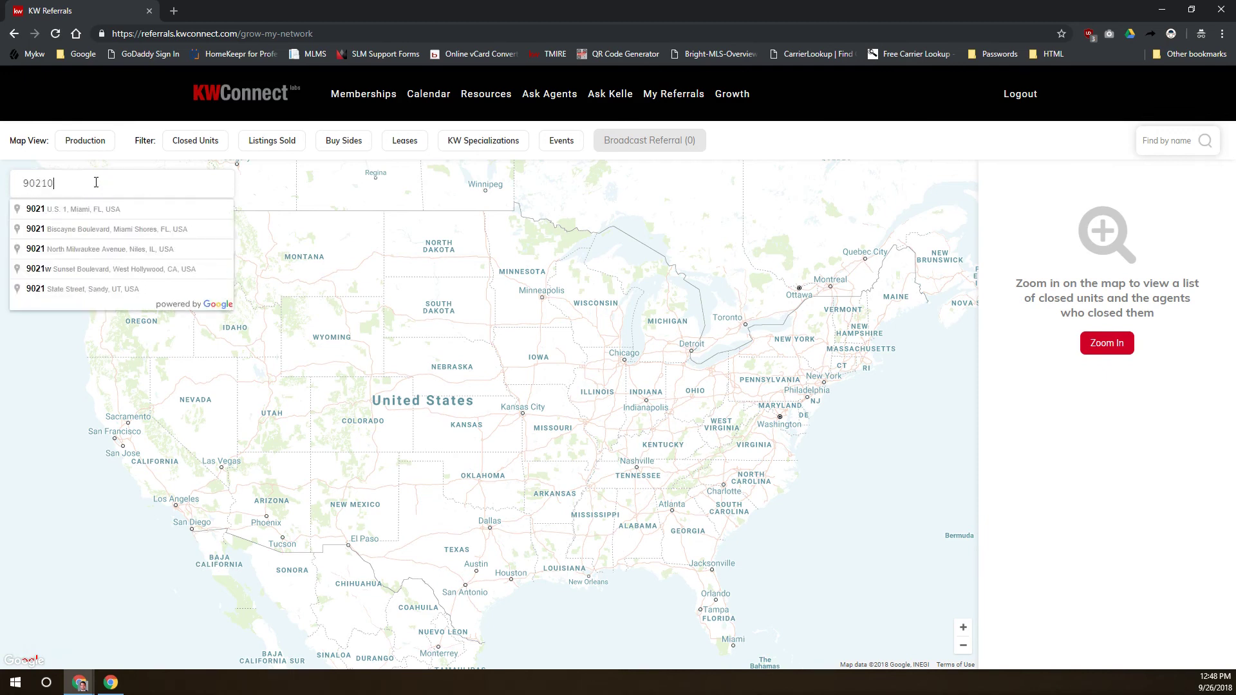
pyautogui.click(98, 183)
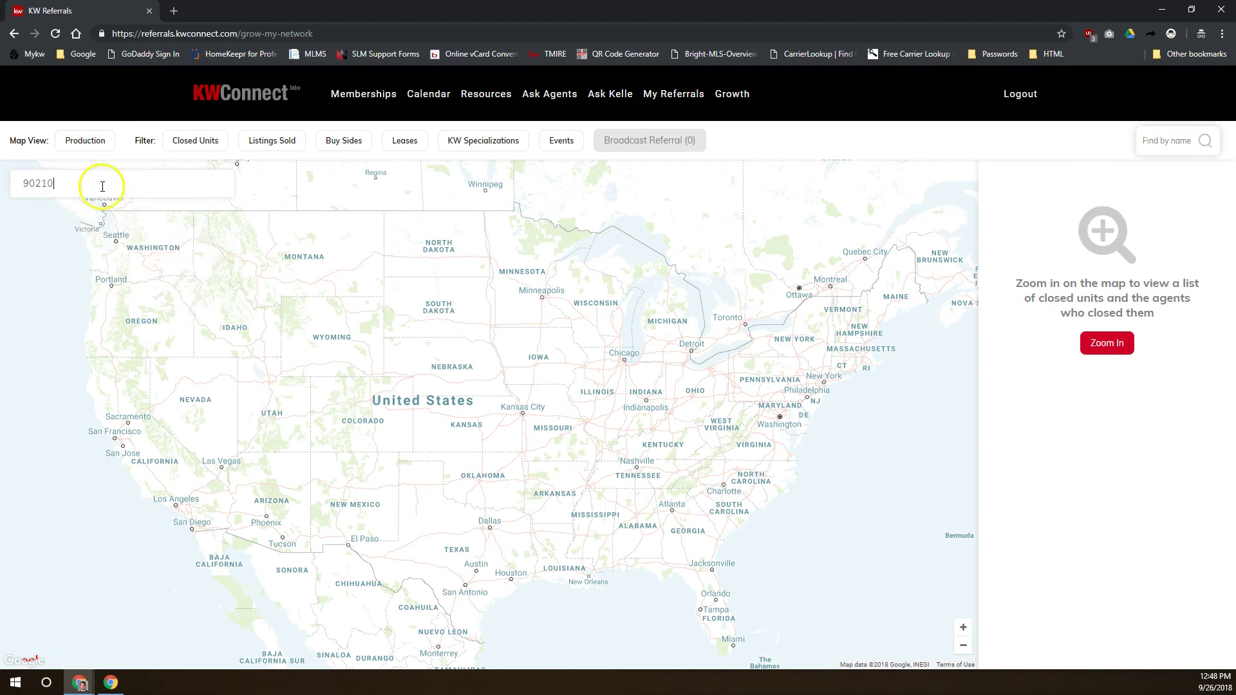
pyautogui.hotkey('ctrl', 'a')
pyautogui.write('beverly hills')
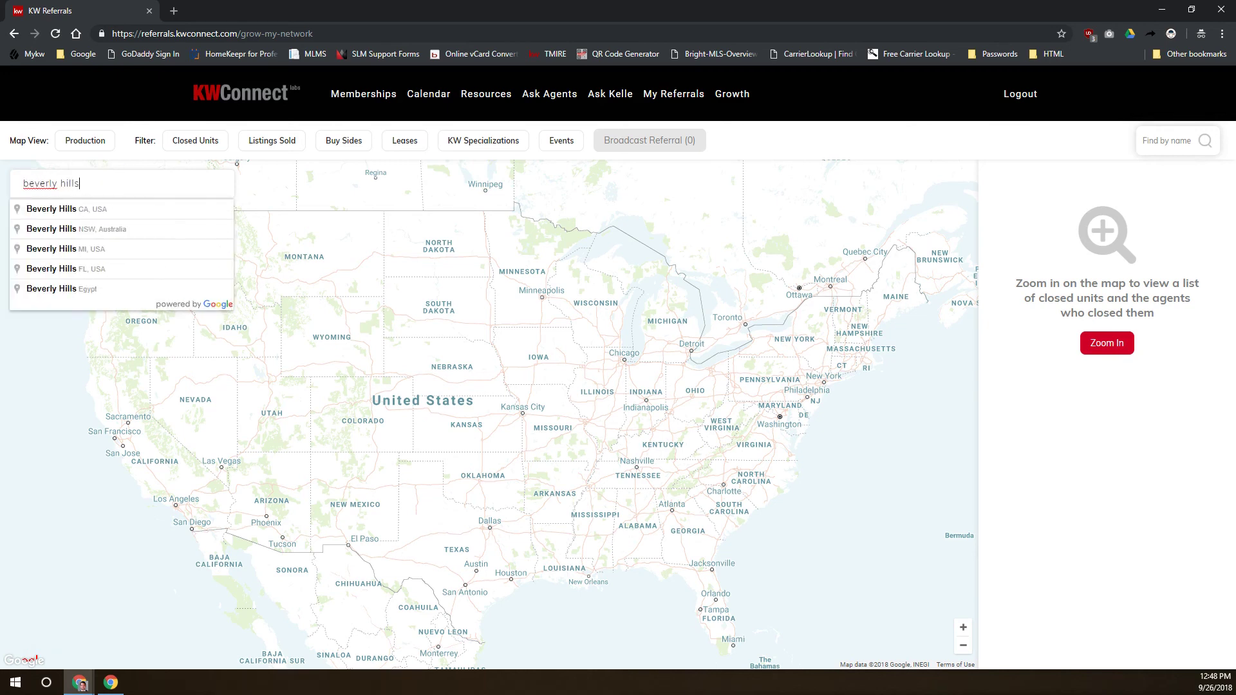
pyautogui.click(96, 208)
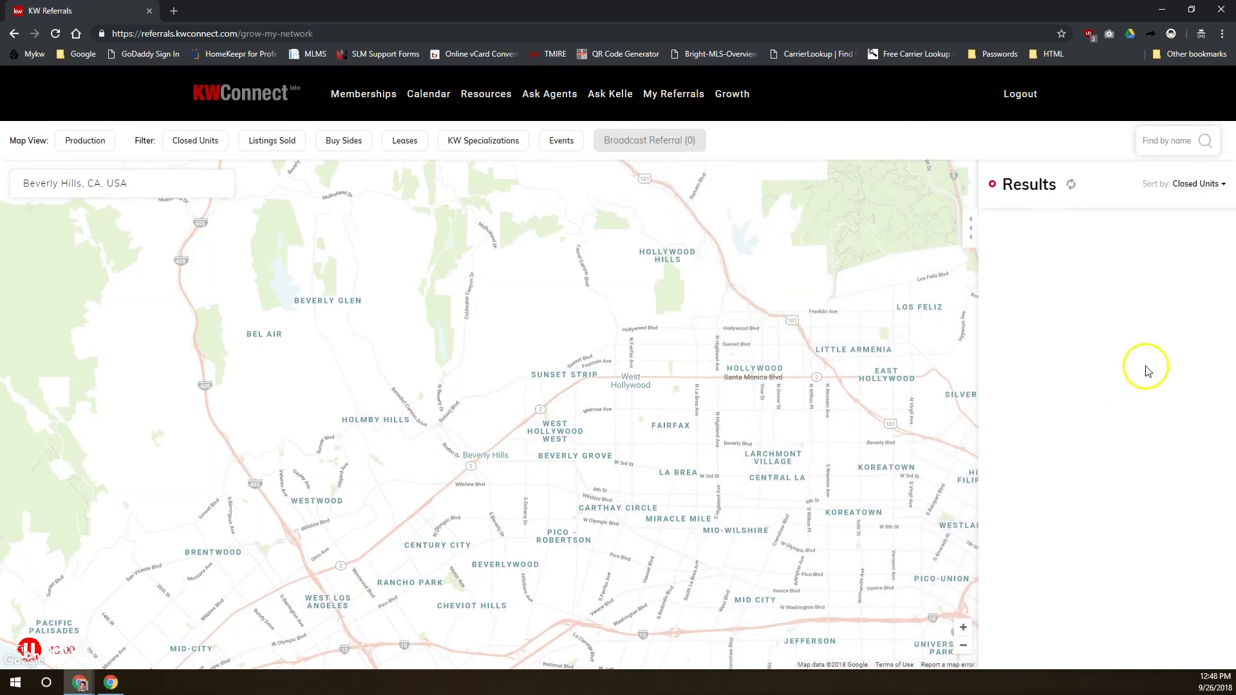
# Replace the map location with 'dayton, oh' and pick Dayton, OH, USA, listing 229 agents
pyautogui.click(1090, 185)
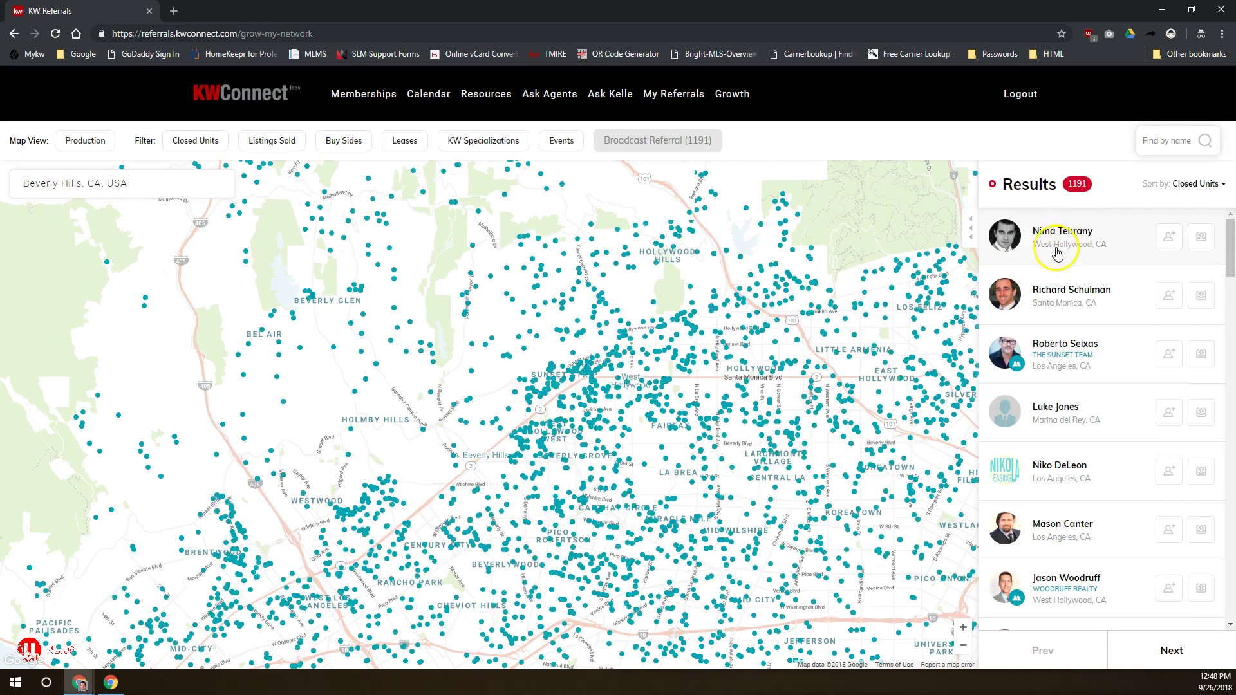
pyautogui.click(1055, 256)
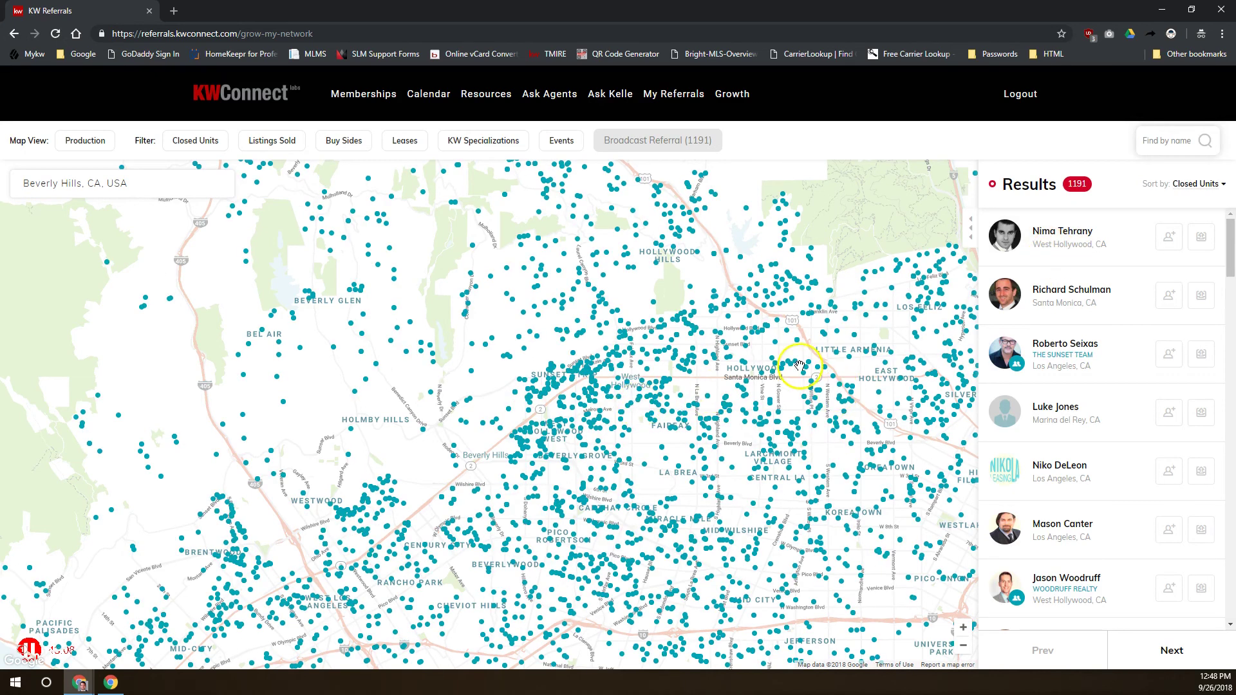
pyautogui.moveTo(1229, 251); pyautogui.dragTo(1227, 101)
pyautogui.click(134, 183)
pyautogui.hotkey('ctrl', 'a')
pyautogui.write('dayton, oh')
pyautogui.click(123, 210)
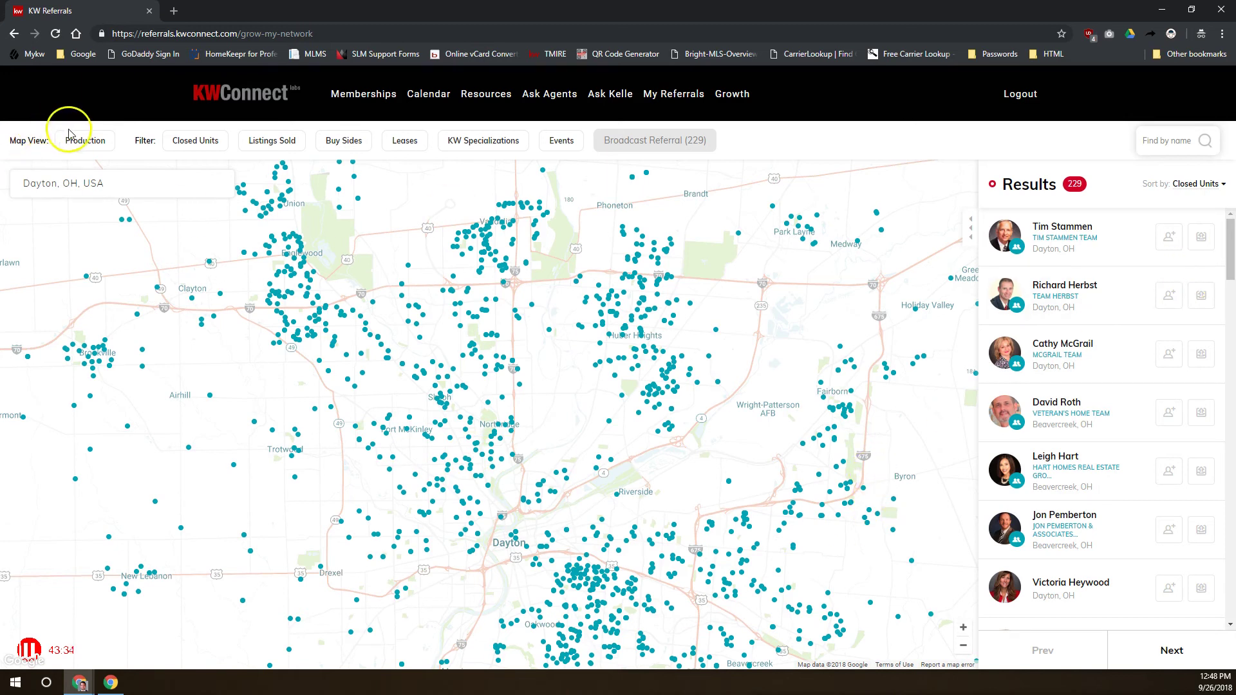
# Filter the Dayton agents to Closed Units > 5 and Listings Sold > 3
pyautogui.click(185, 148)
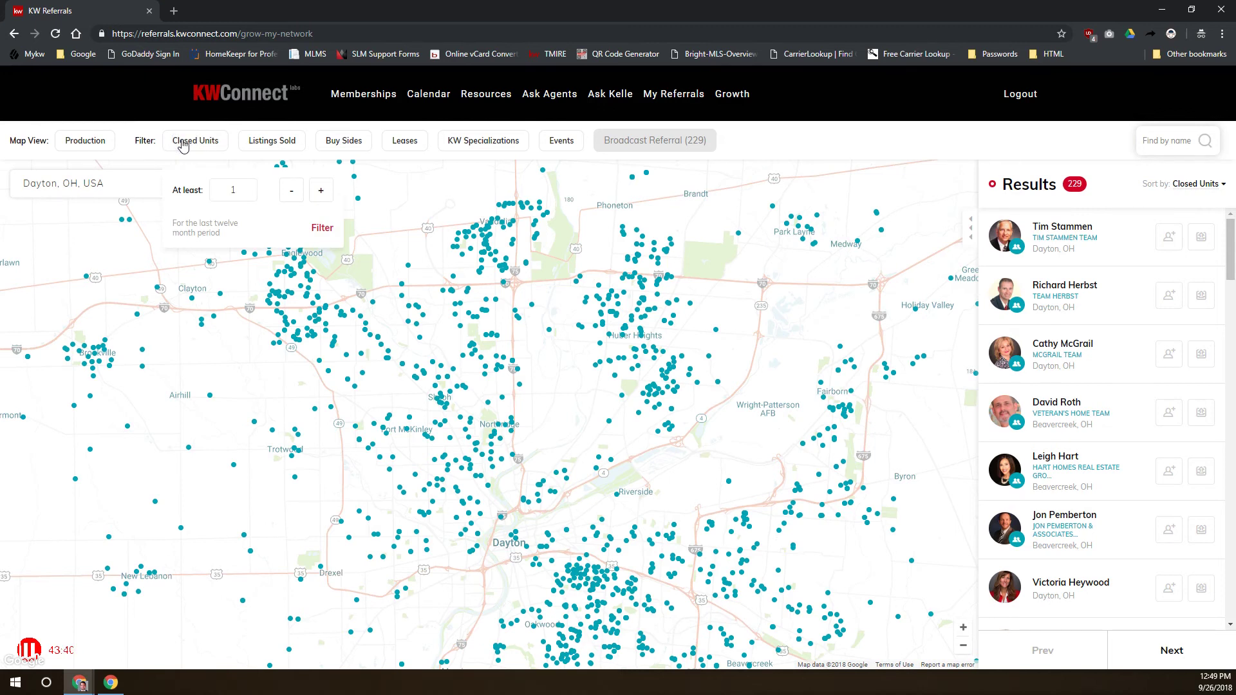
pyautogui.click(316, 191)
pyautogui.click(316, 190)
pyautogui.click(316, 190)
pyautogui.click(316, 191)
pyautogui.click(321, 228)
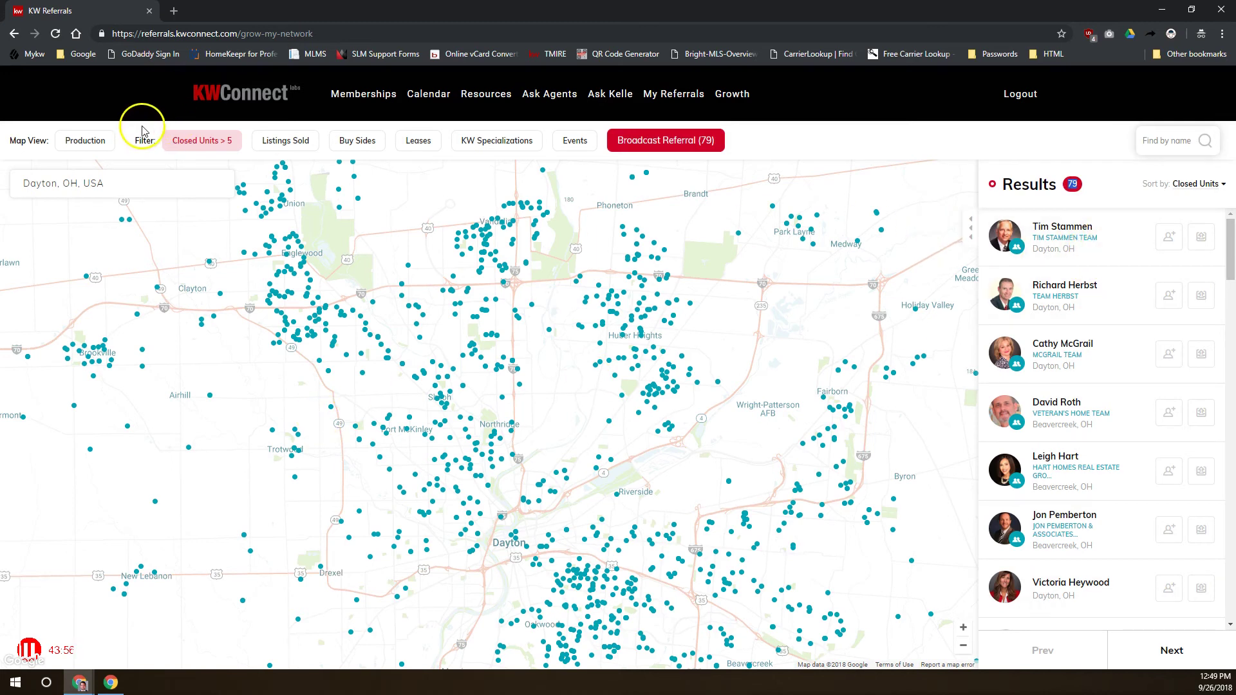
pyautogui.click(281, 143)
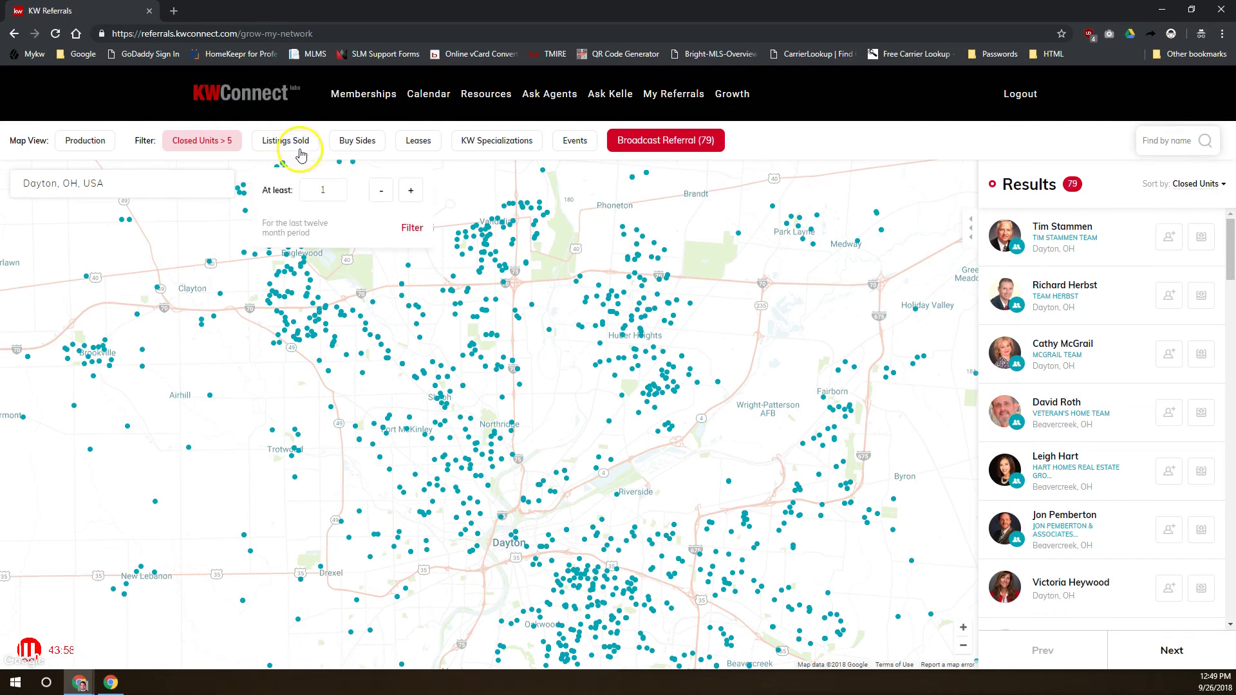
pyautogui.click(411, 192)
pyautogui.click(411, 191)
pyautogui.click(403, 228)
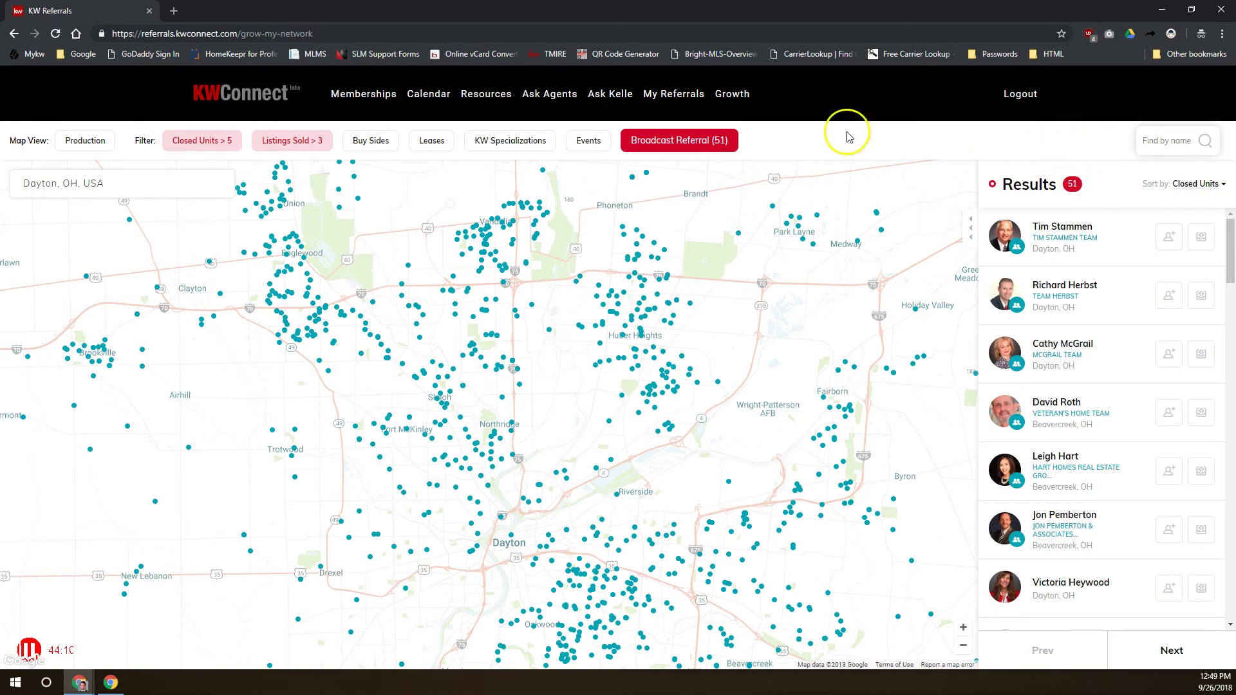
# Add the MAPS Mastery Client specialization filter, leaving 3 agents
pyautogui.click(511, 139)
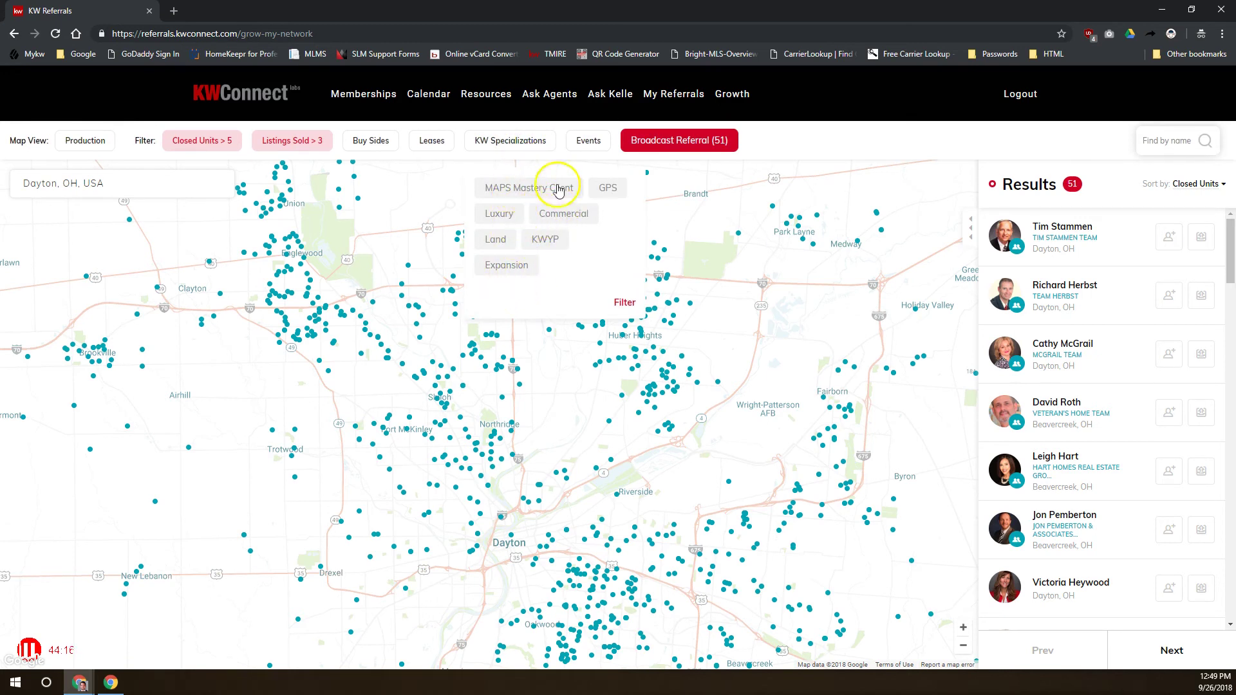
pyautogui.click(532, 188)
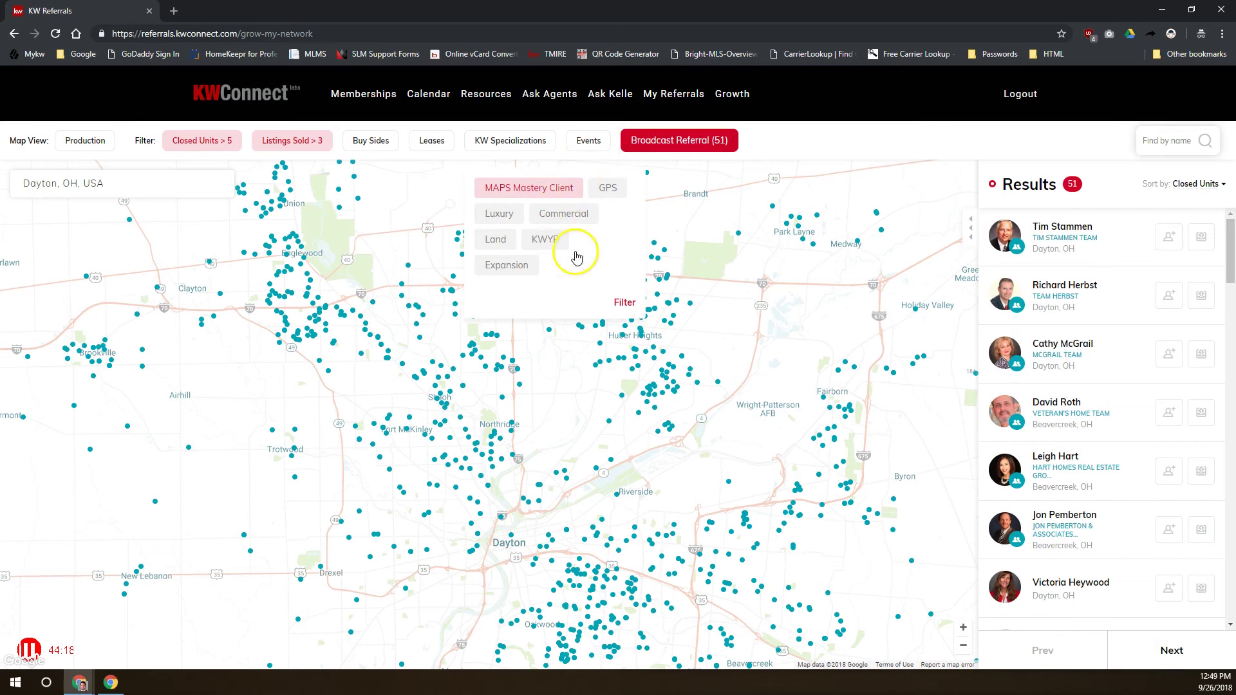
pyautogui.click(624, 303)
pyautogui.click(626, 305)
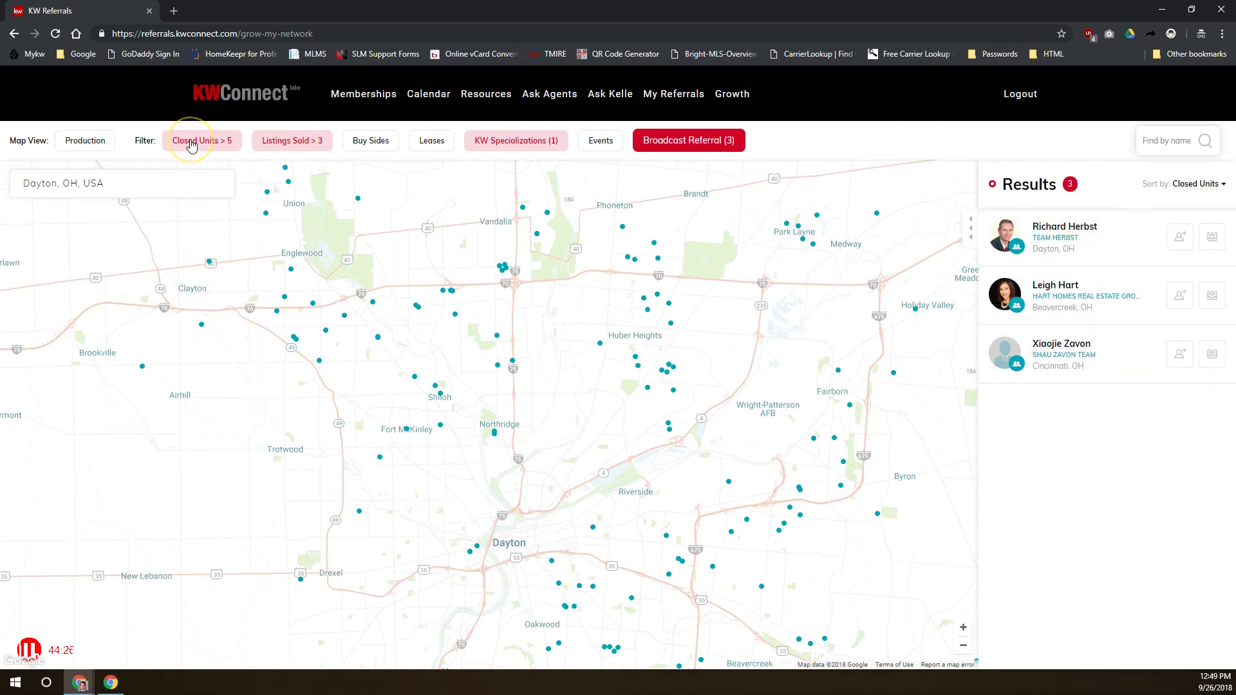
# Search for an agent by name, finding one out-of-network agent in York, PA
pyautogui.click(304, 150)
pyautogui.click(497, 148)
pyautogui.click(1089, 232)
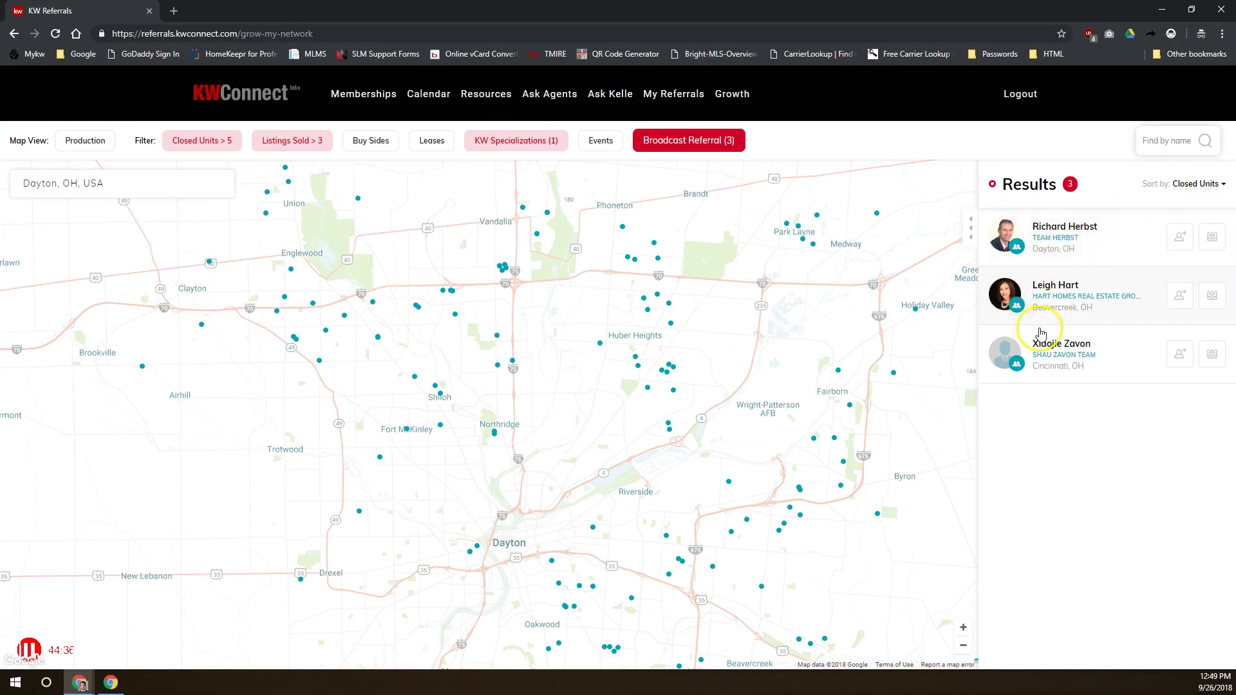
pyautogui.click(1044, 348)
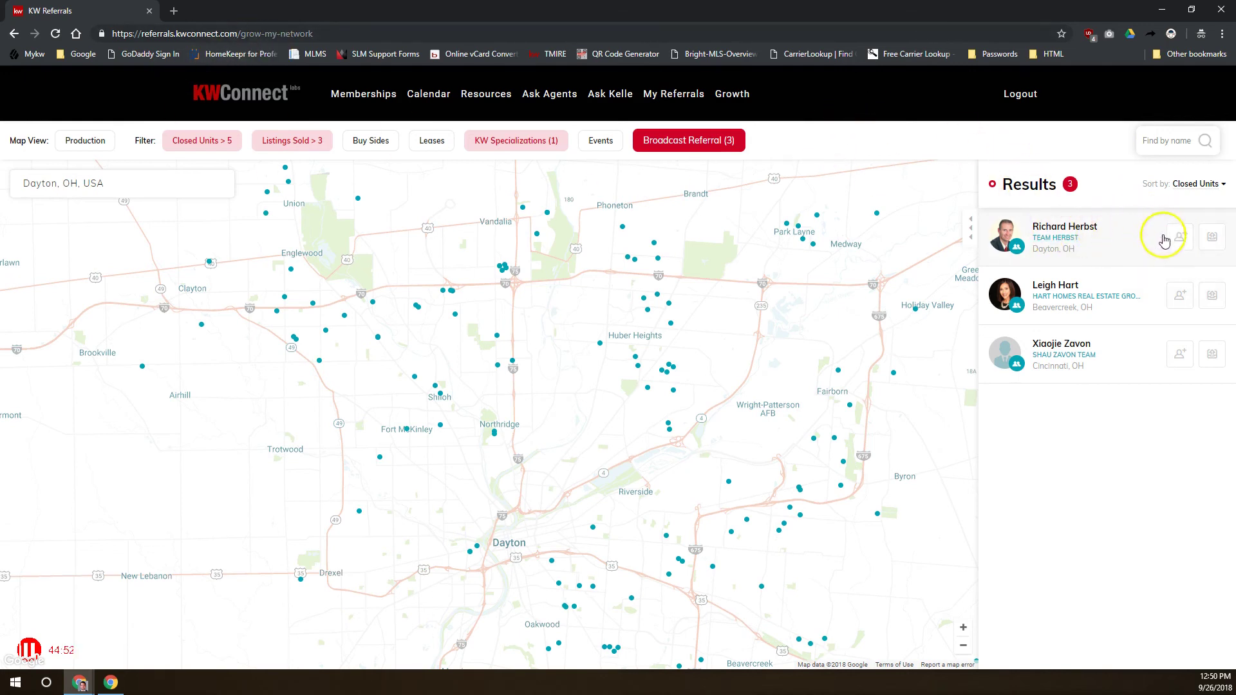
pyautogui.click(1181, 136)
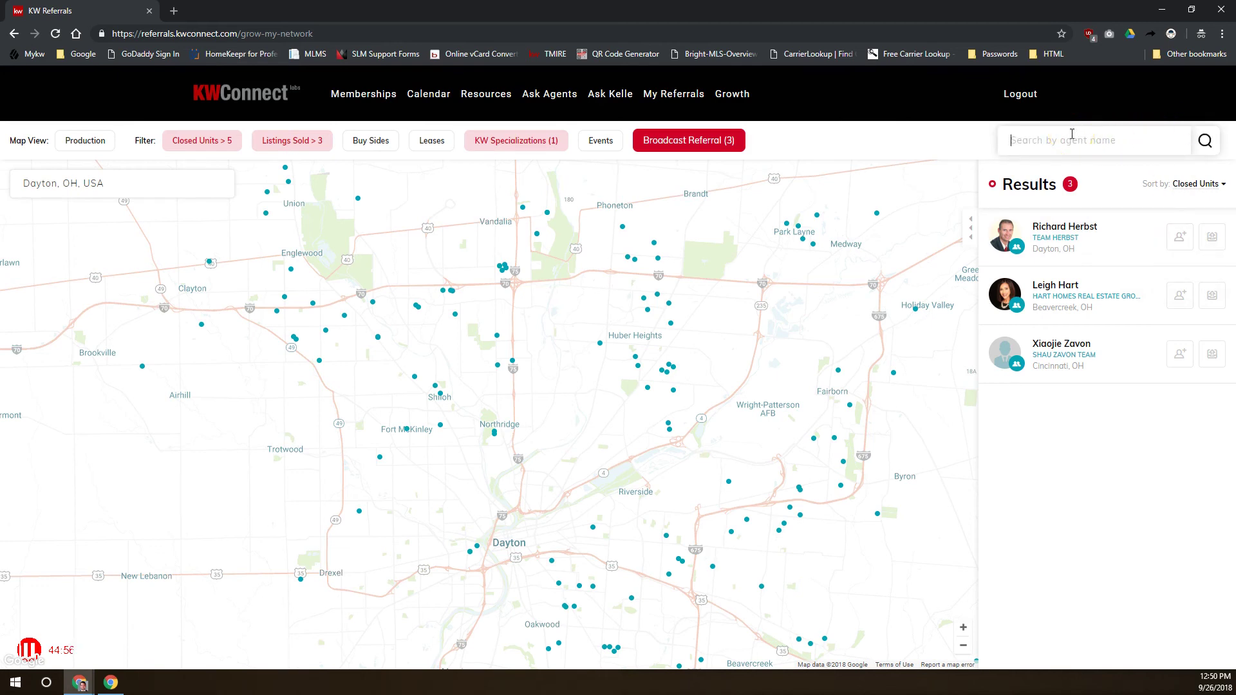
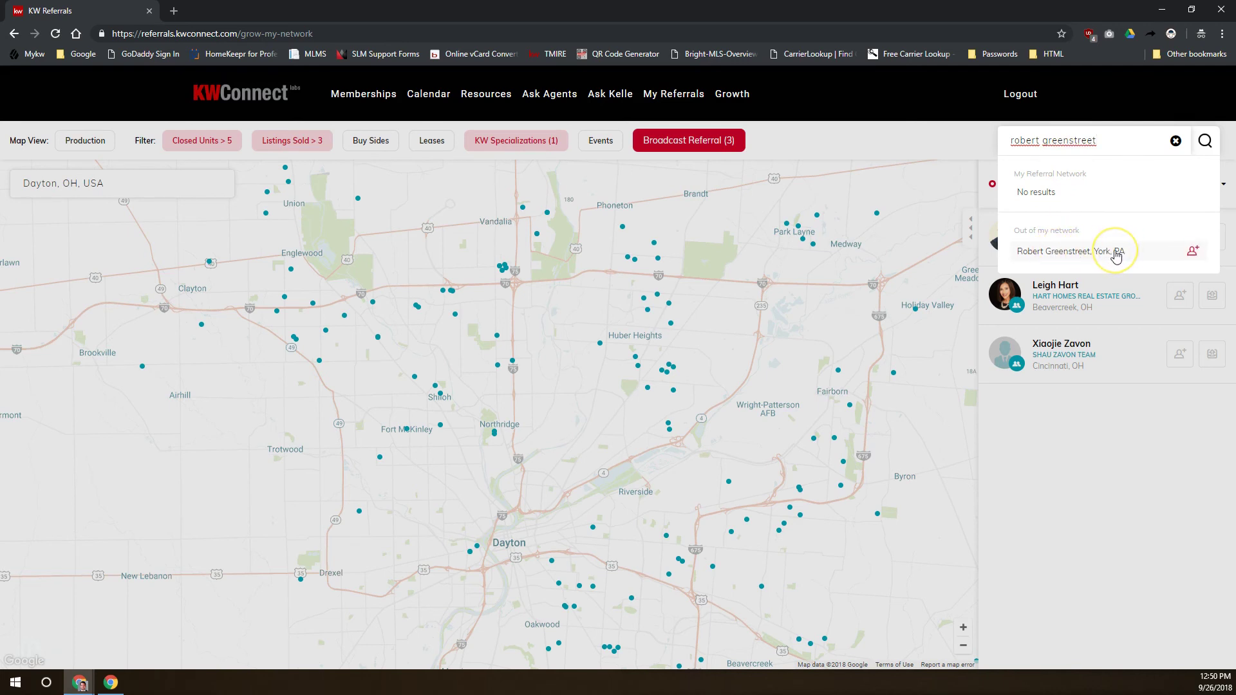
# Open the Invite to Network option for the York, PA agent
pyautogui.click(1193, 251)
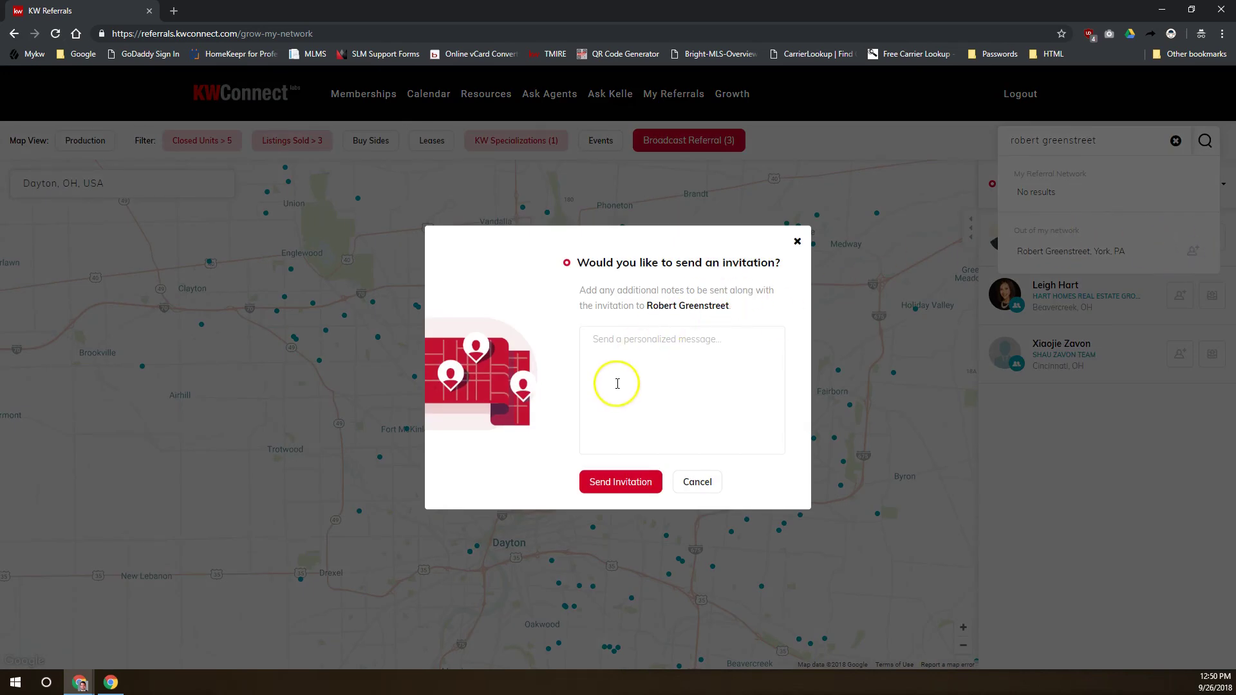
# Send the invitation to the York, PA agent, opening a Referral Request addressed to them
pyautogui.click(620, 482)
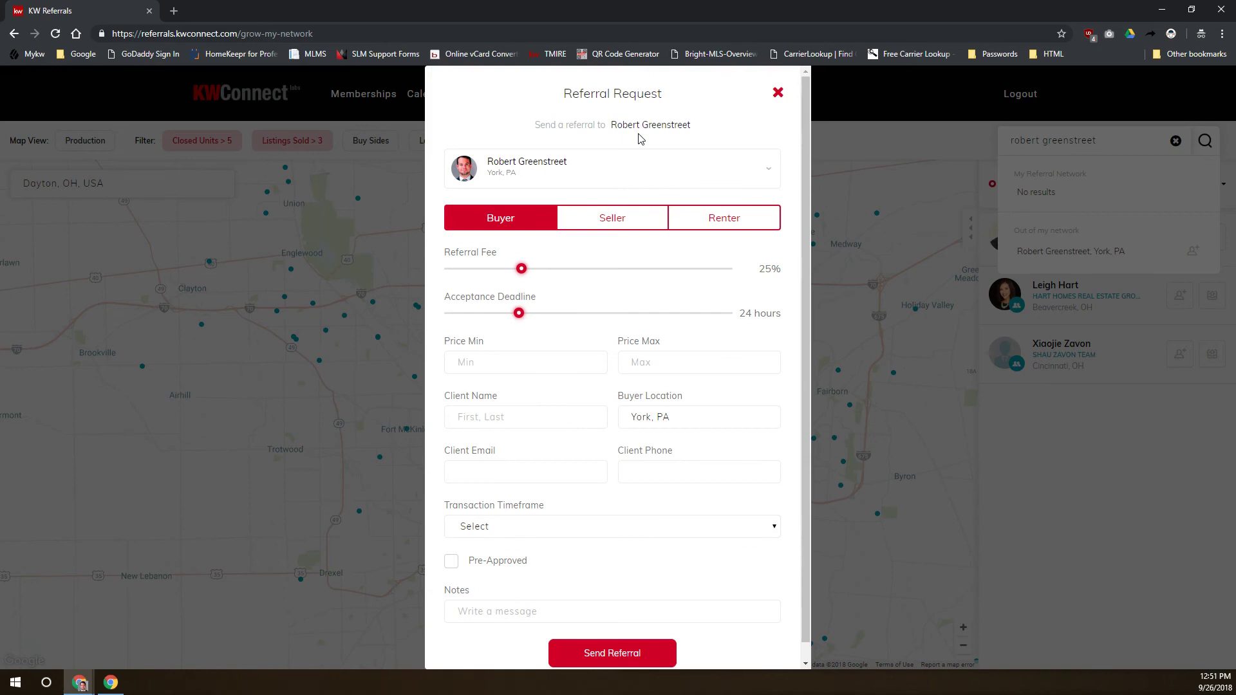
# Search the recipient list for another agent's name, then close the Referral Request unsent
pyautogui.click(513, 173)
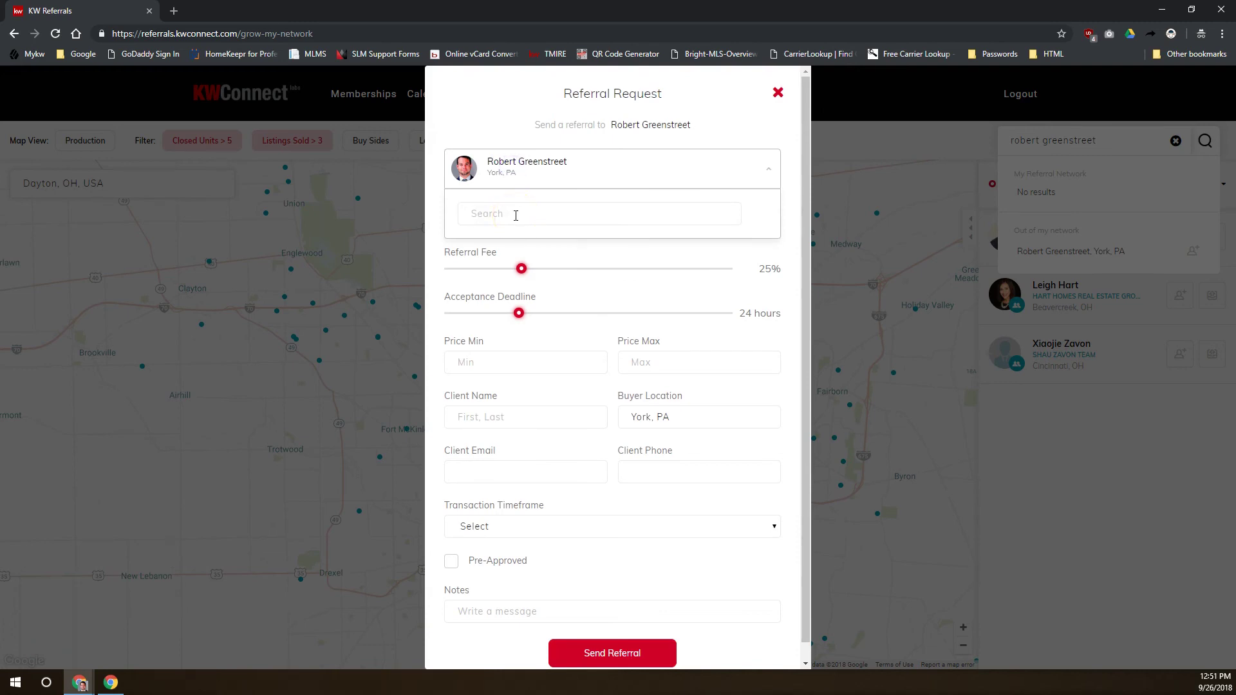
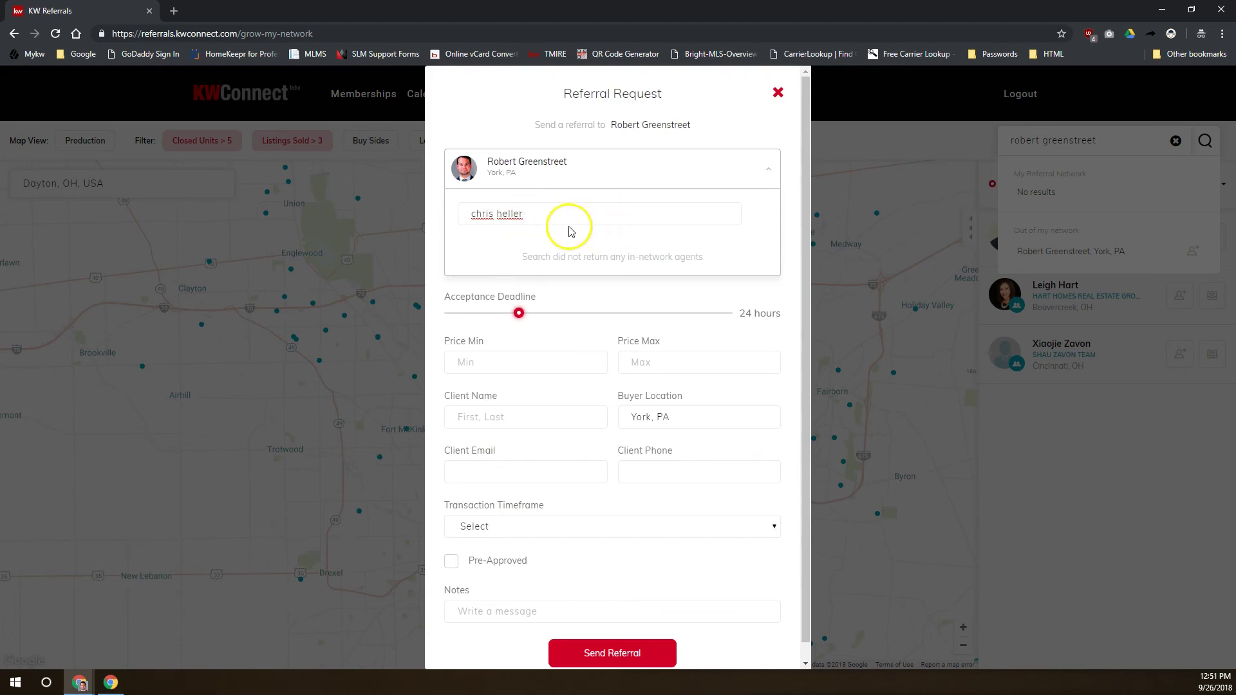
pyautogui.moveTo(560, 215); pyautogui.dragTo(394, 200)
pyautogui.write('heller')
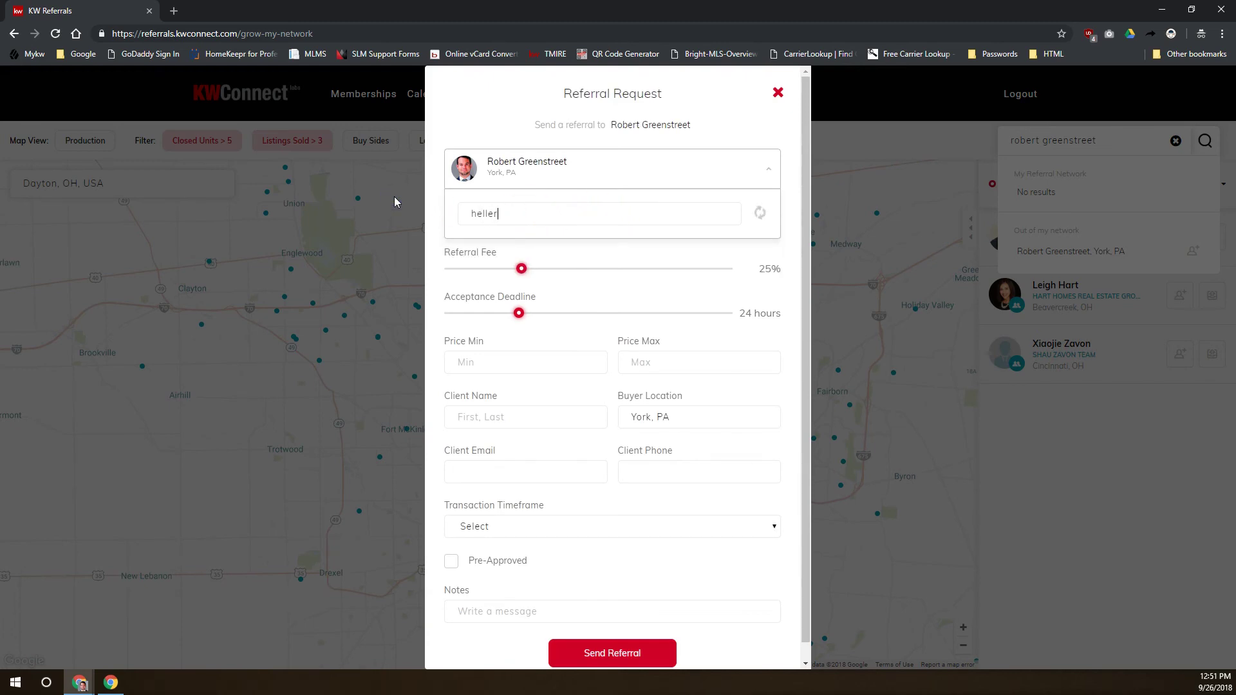
pyautogui.moveTo(516, 207); pyautogui.dragTo(454, 204)
pyautogui.click(666, 175)
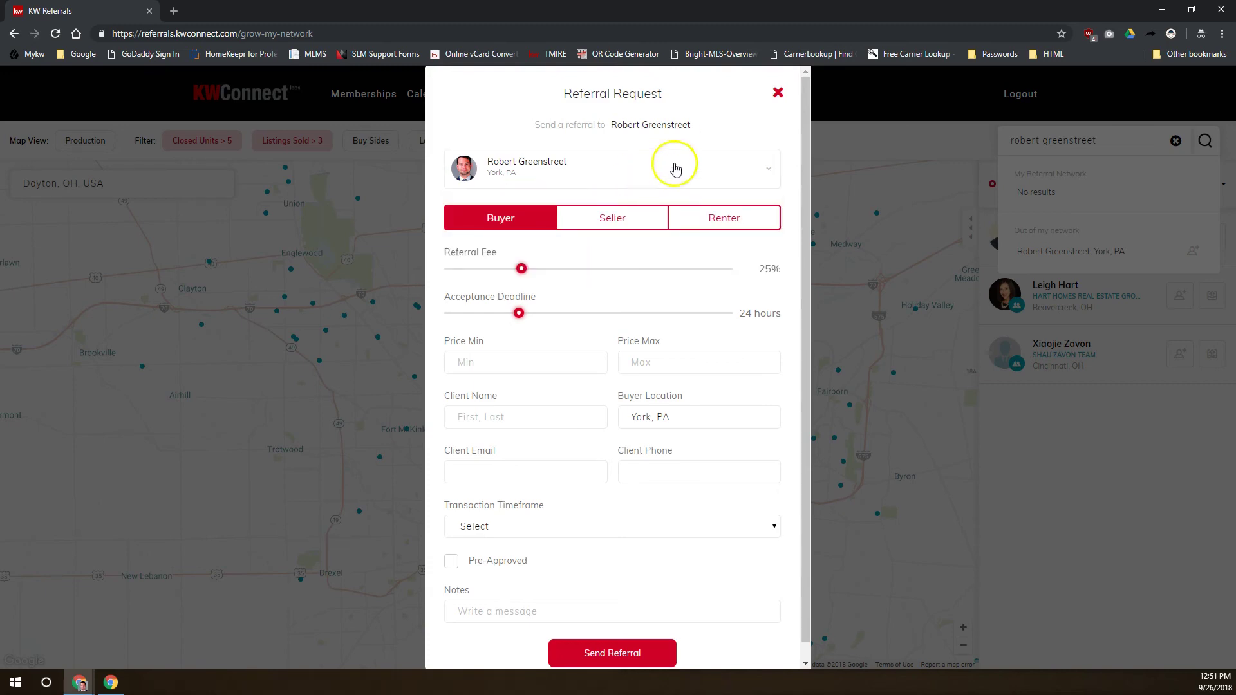
pyautogui.click(777, 93)
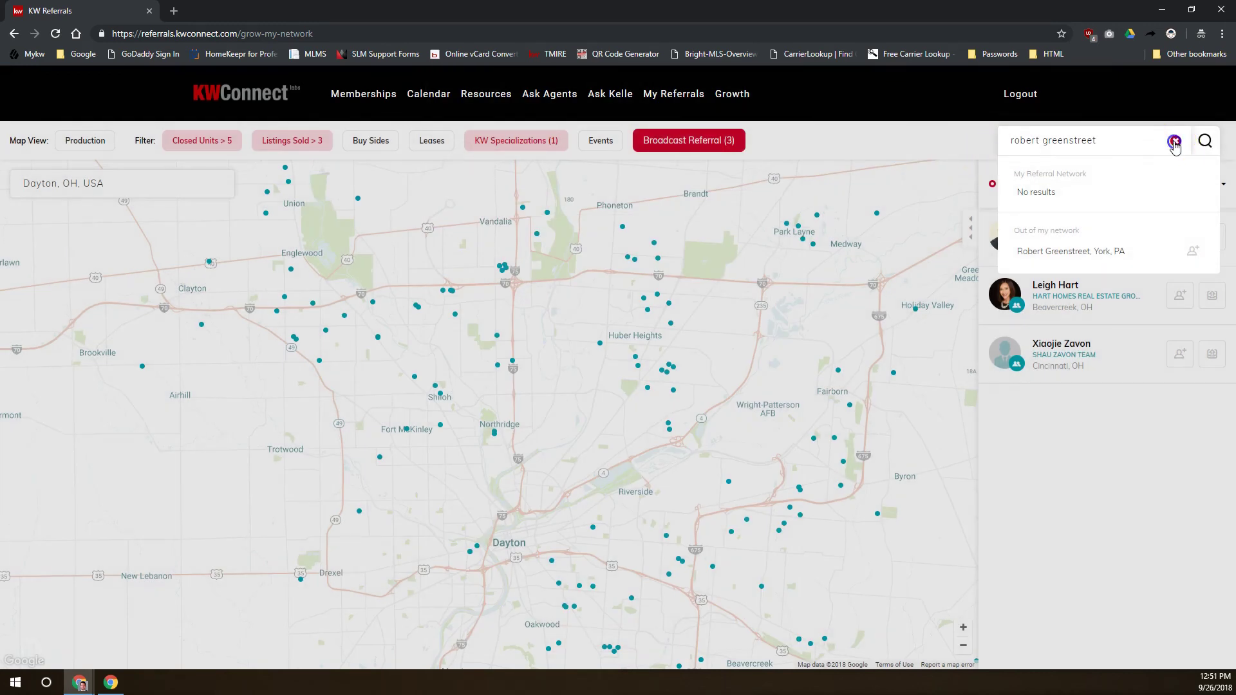
# Find a San Diego, CA agent by name and dismiss their invitation without sending
pyautogui.click(1176, 140)
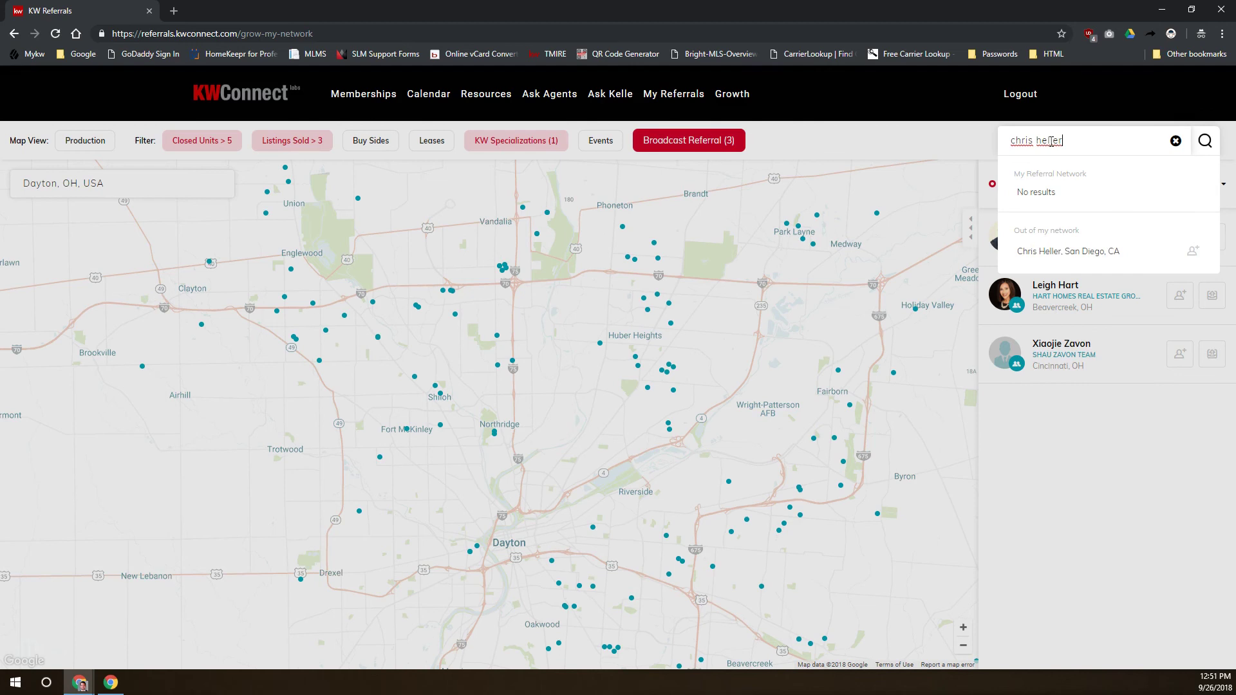
pyautogui.click(1078, 253)
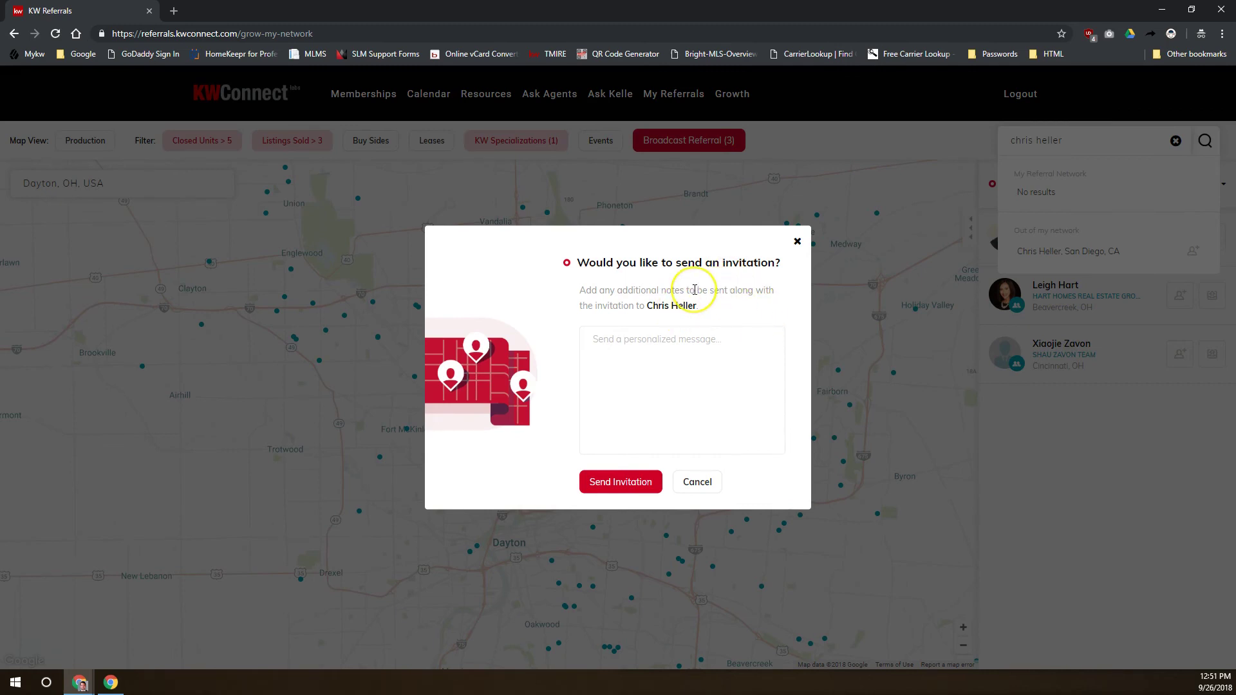
pyautogui.click(797, 240)
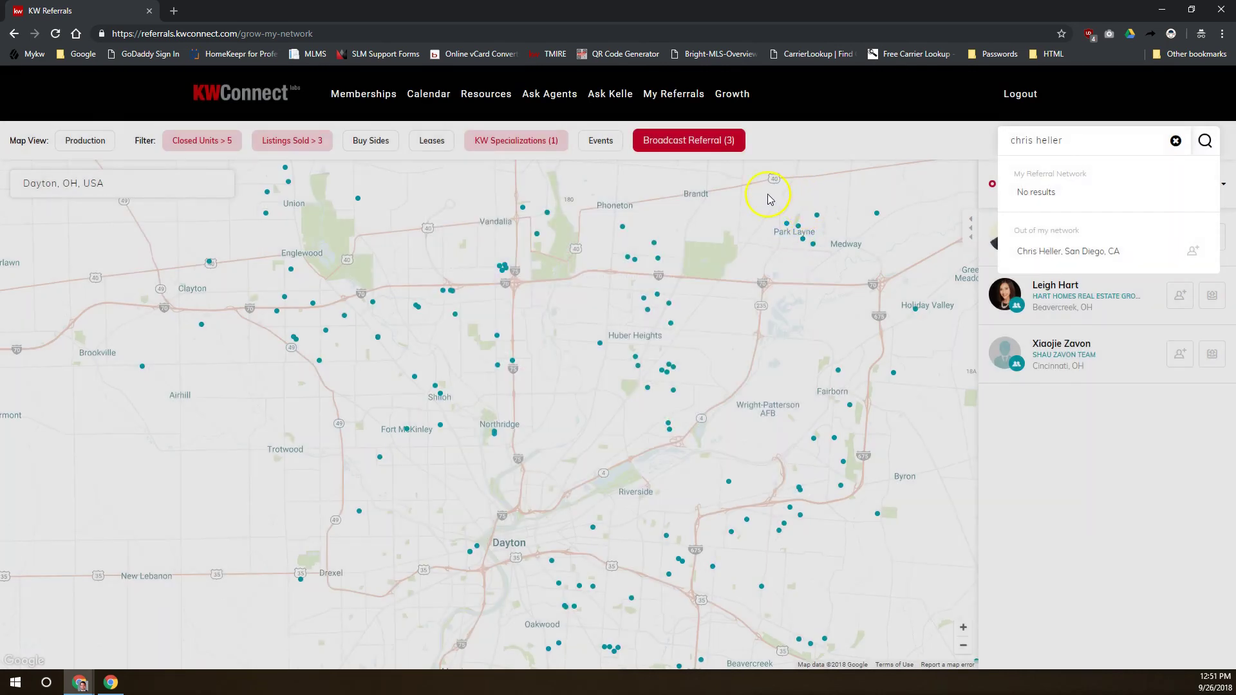
pyautogui.click(858, 132)
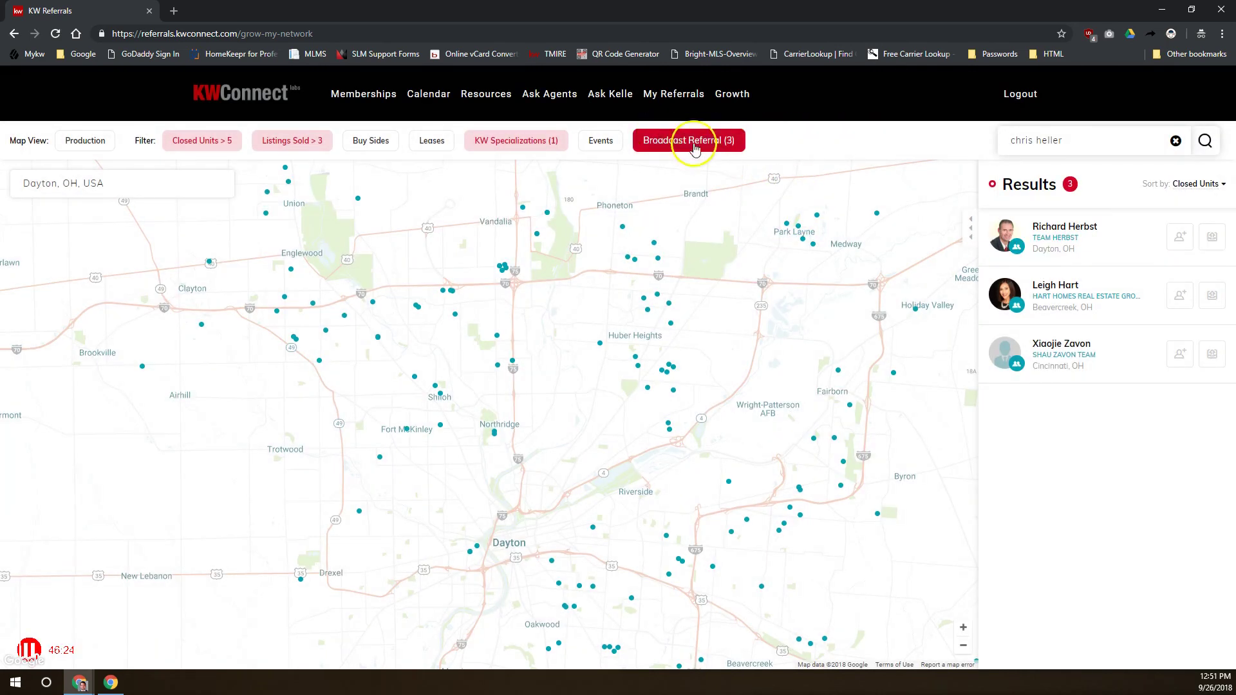
# Clear the MAPS Mastery Client filter and start a Broadcast Referral to 51 agents
pyautogui.click(526, 143)
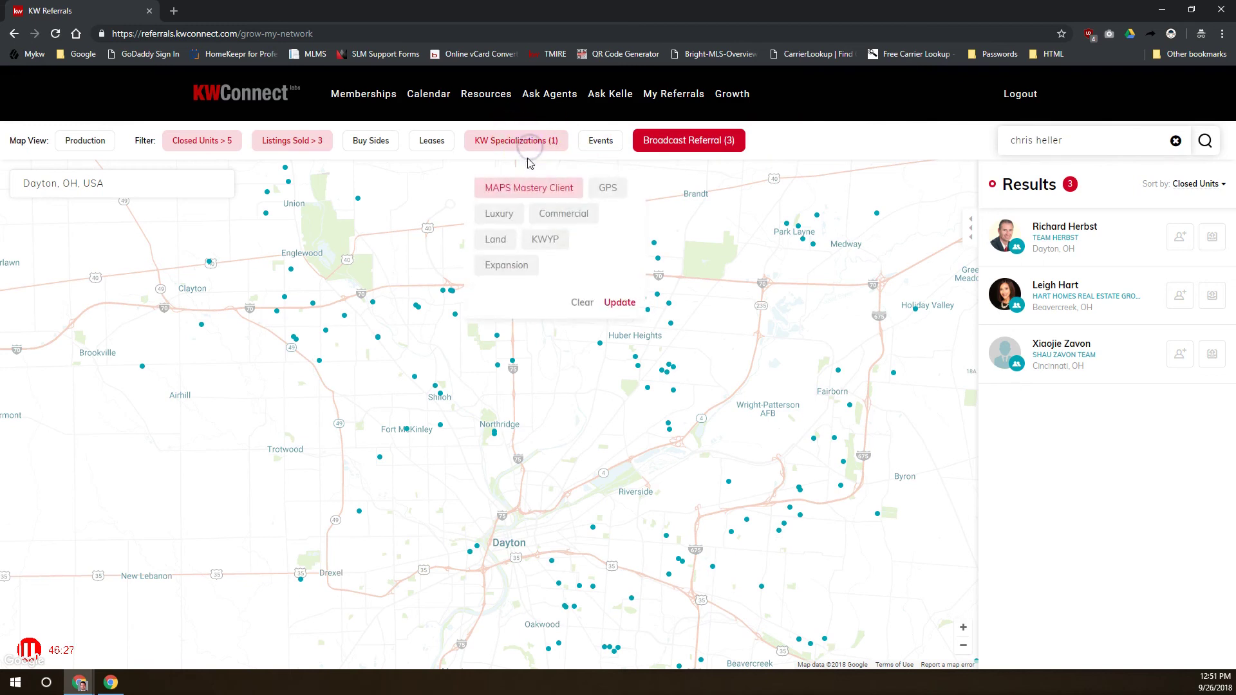
pyautogui.click(543, 190)
pyautogui.click(616, 308)
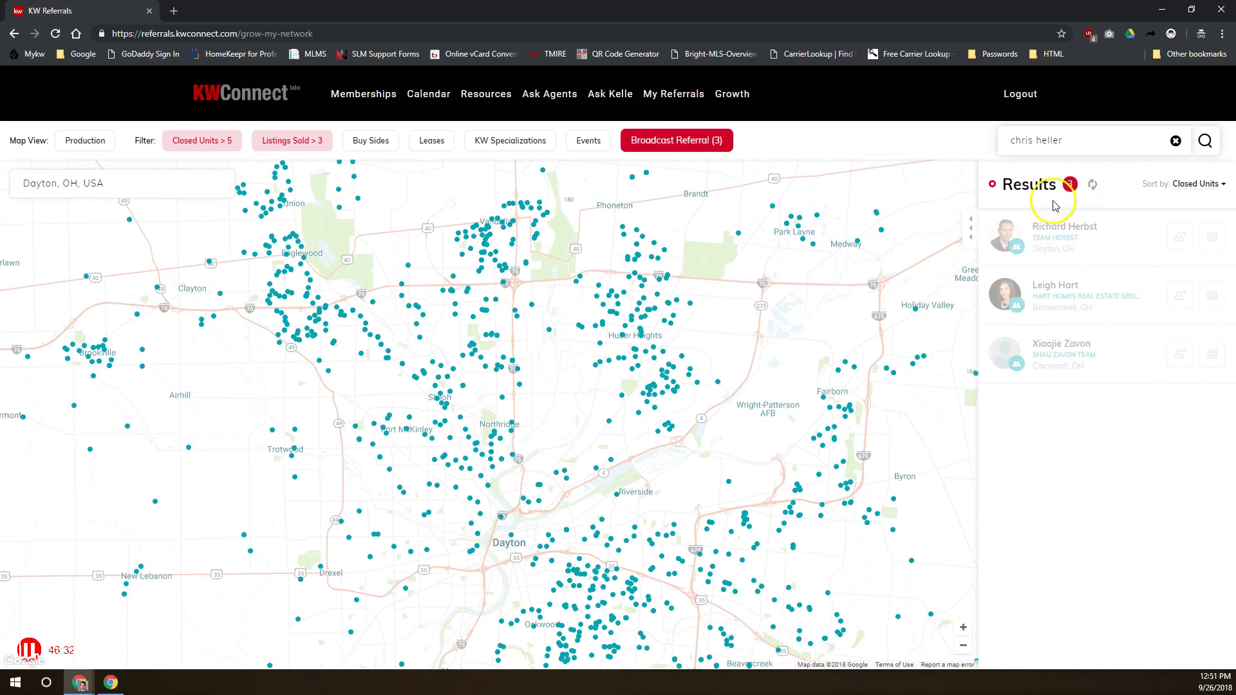
pyautogui.moveTo(1061, 184); pyautogui.dragTo(1049, 185)
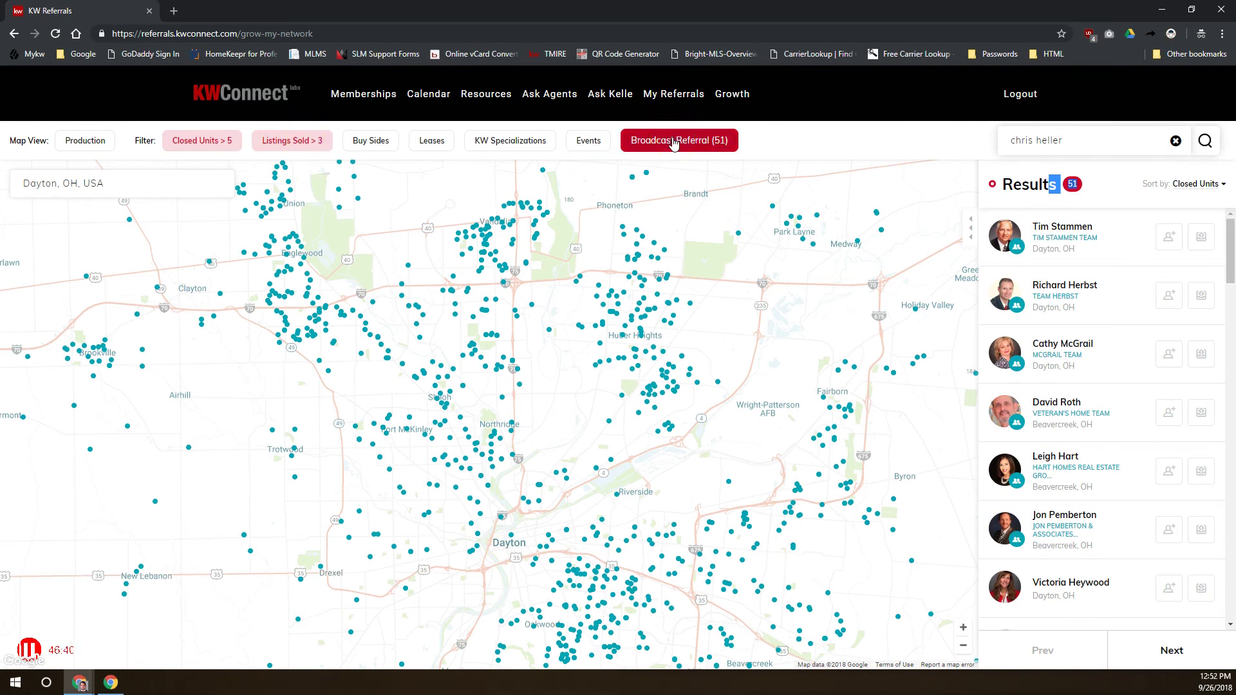
pyautogui.click(720, 144)
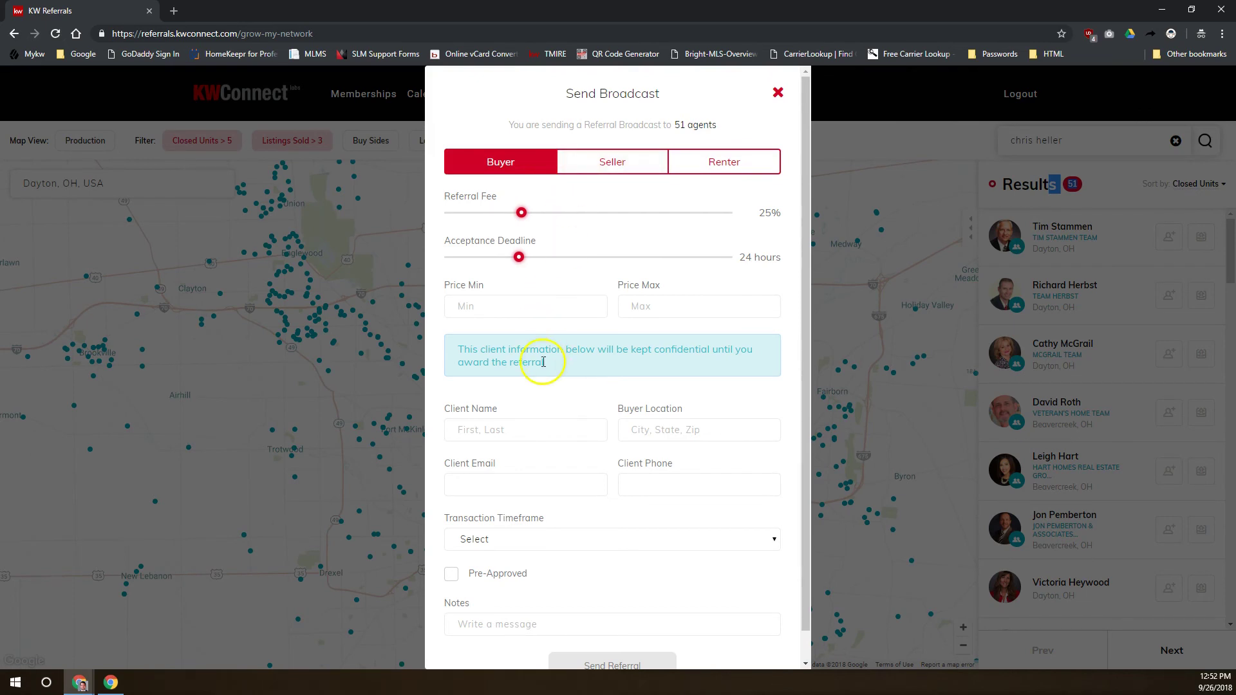
# Review the Send Broadcast form, switching the referral type to Seller and back to Buyer
pyautogui.click(465, 346)
pyautogui.moveTo(466, 346); pyautogui.dragTo(676, 367)
pyautogui.scroll(-1, 669, 386)
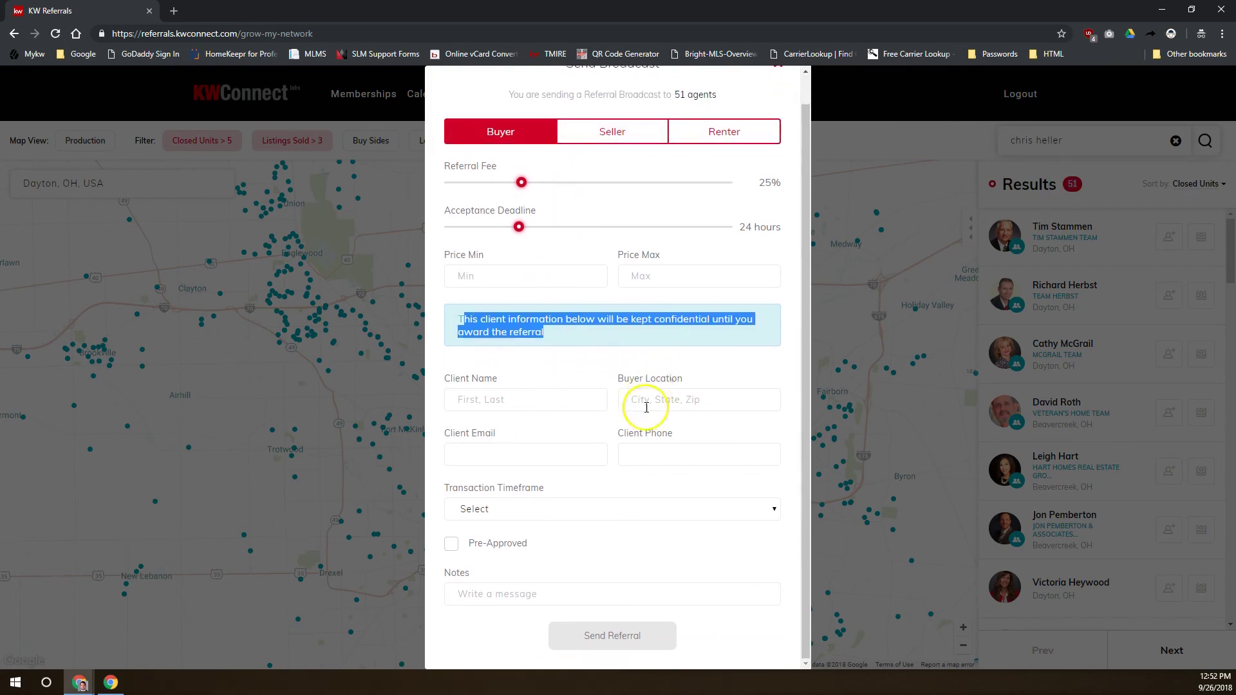
pyautogui.scroll(1, 630, 440)
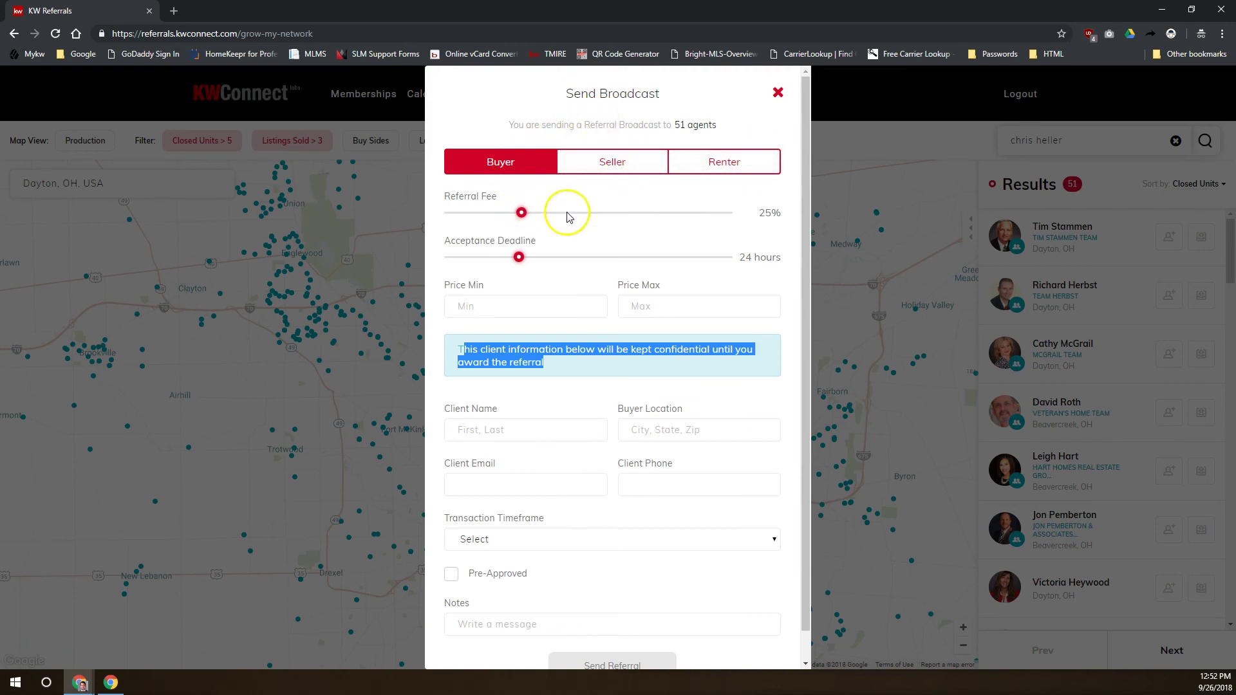
pyautogui.click(518, 257)
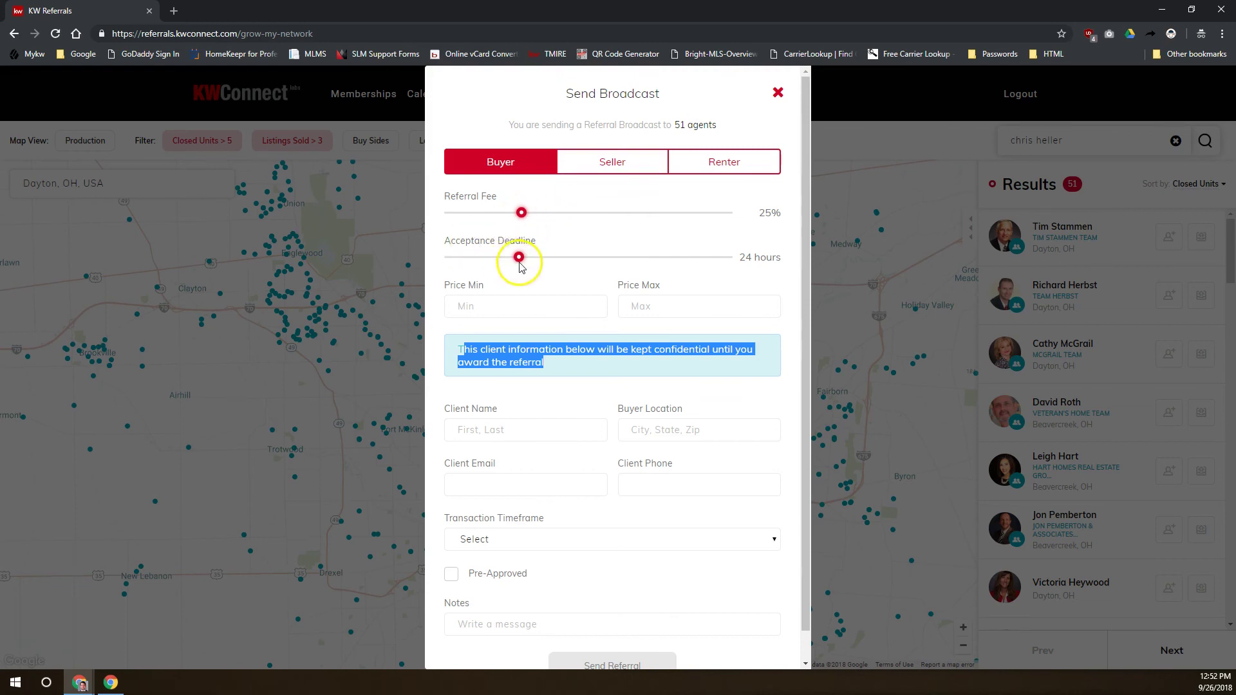
pyautogui.click(493, 305)
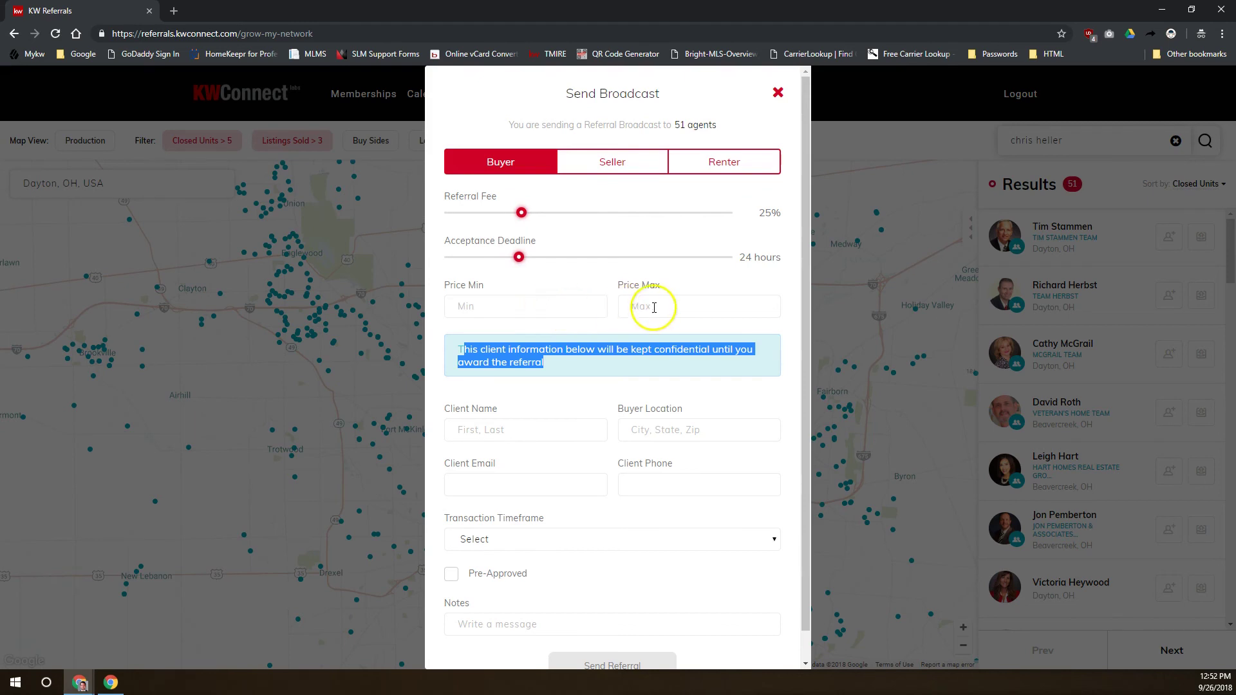
pyautogui.click(621, 168)
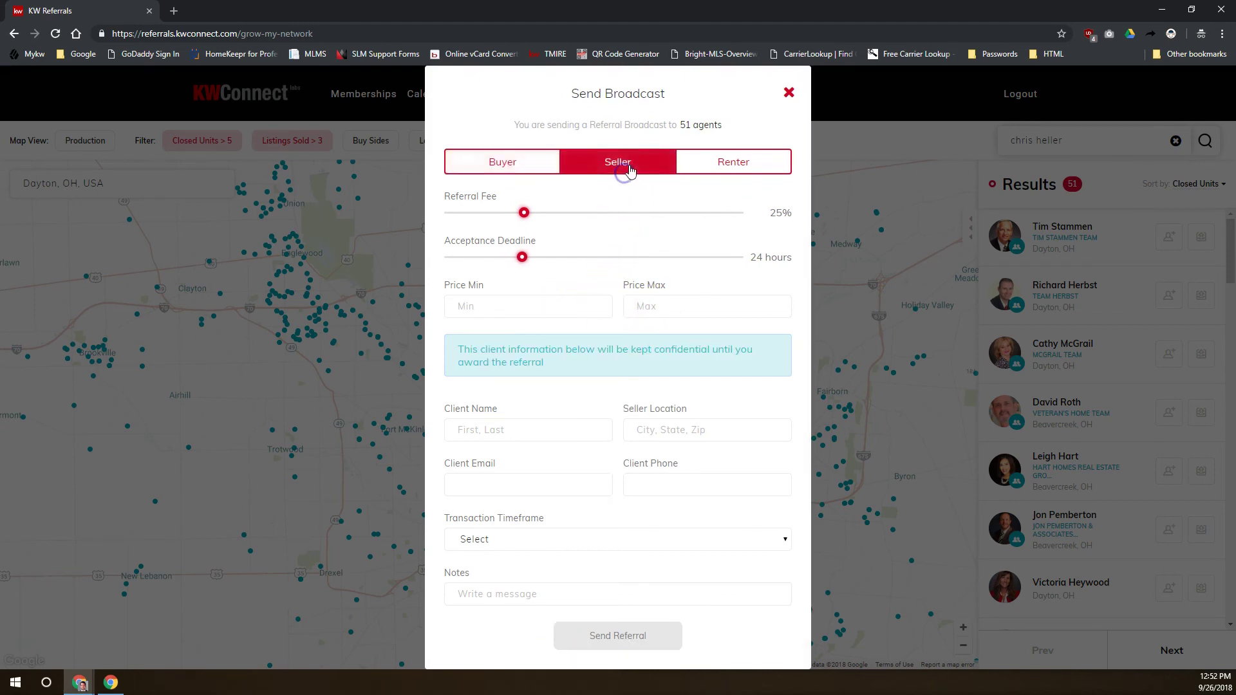
pyautogui.click(524, 165)
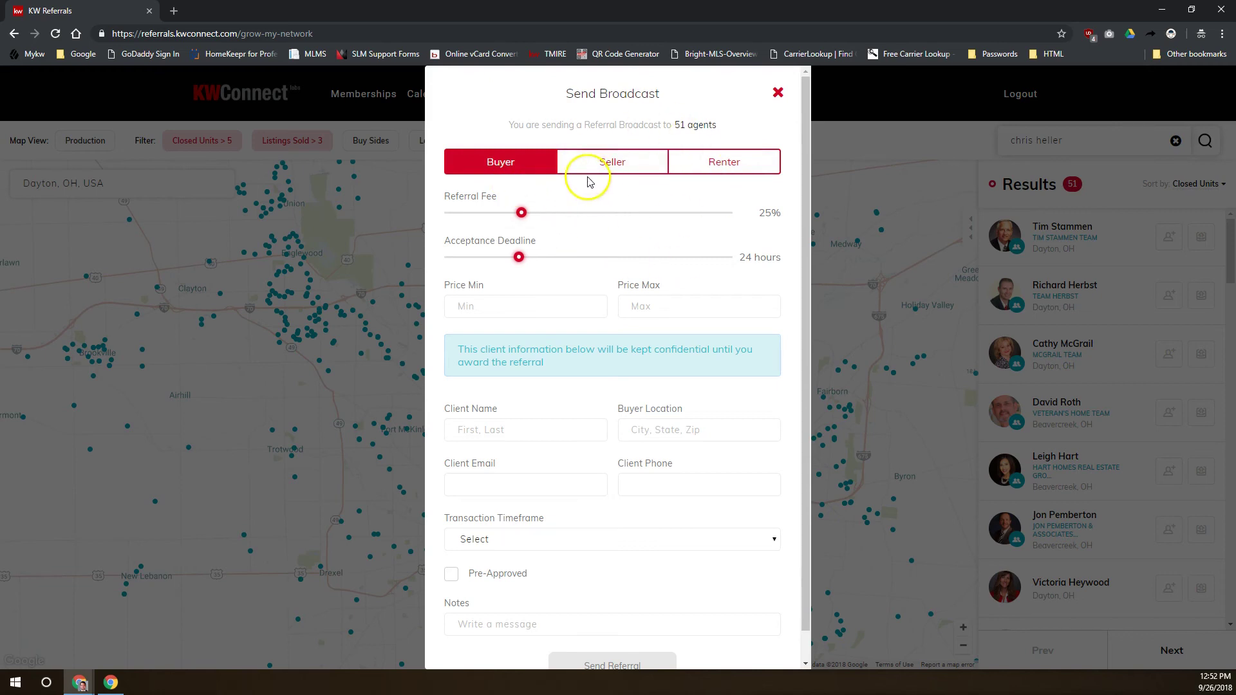
# Set the acceptance deadline to 10 hours, then close the broadcast without sending
pyautogui.doubleClick(681, 125)
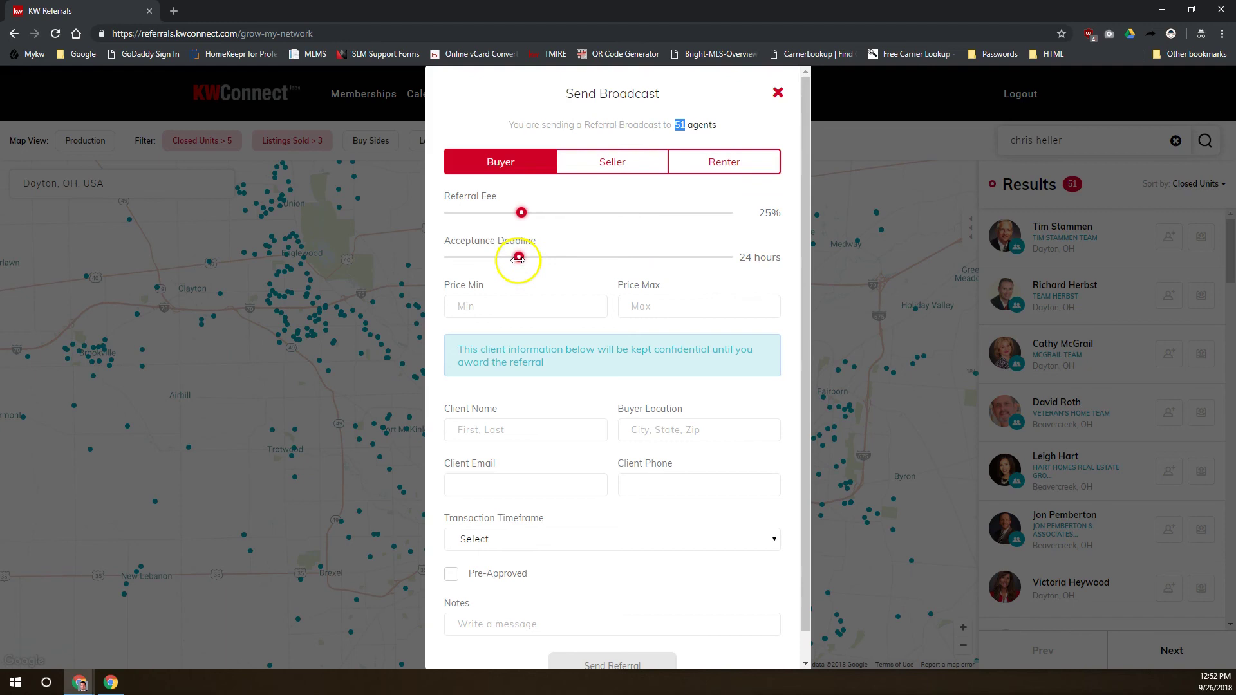
pyautogui.moveTo(518, 256); pyautogui.dragTo(472, 257)
pyautogui.click(465, 264)
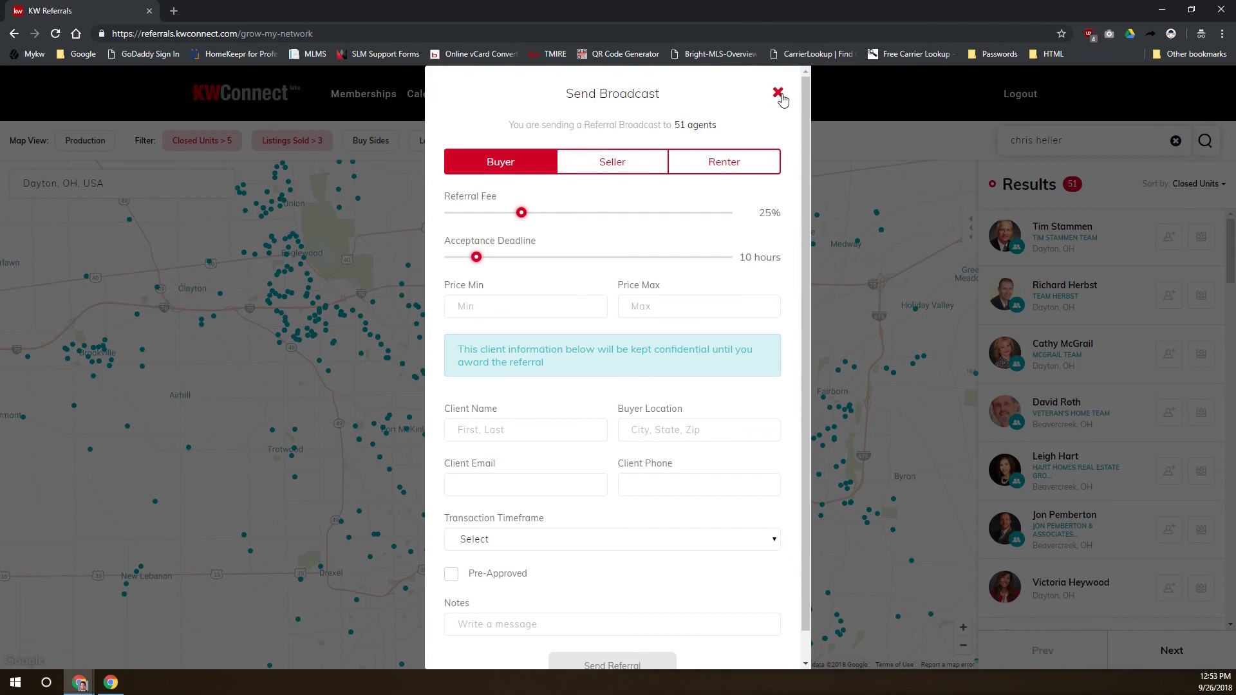
pyautogui.click(780, 95)
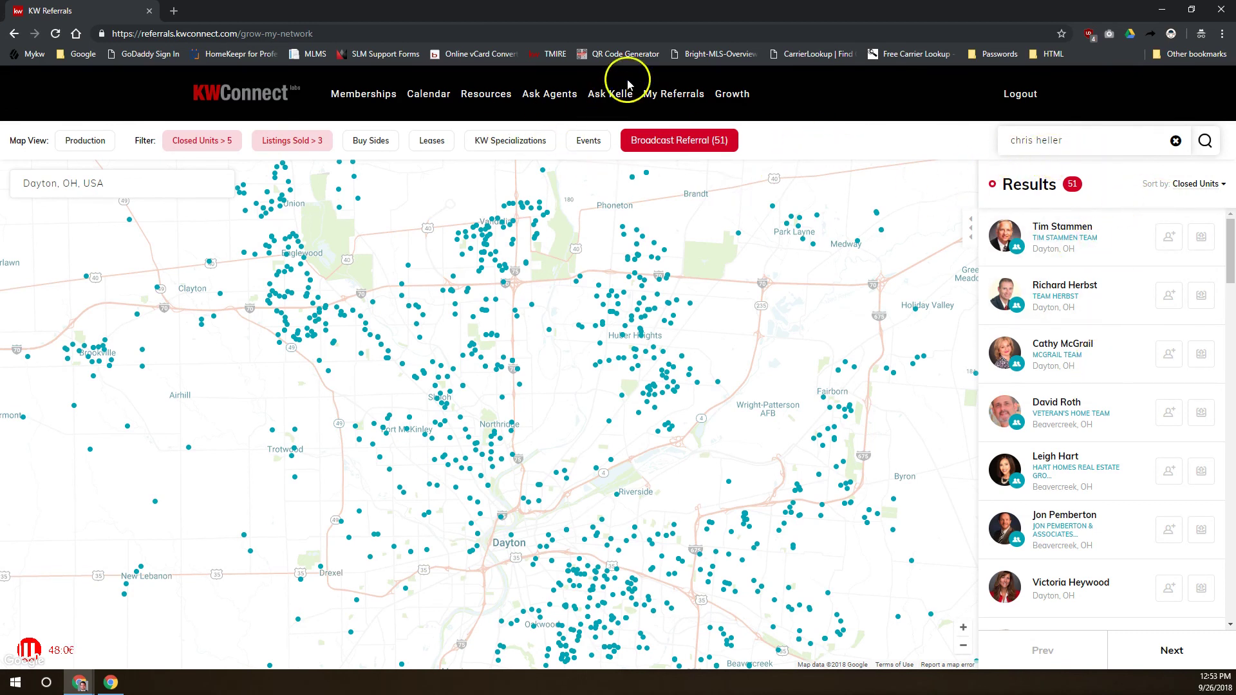
# Put My Referrals on the left half and reload the second account's page, showing 12 pending invitations
pyautogui.click(677, 95)
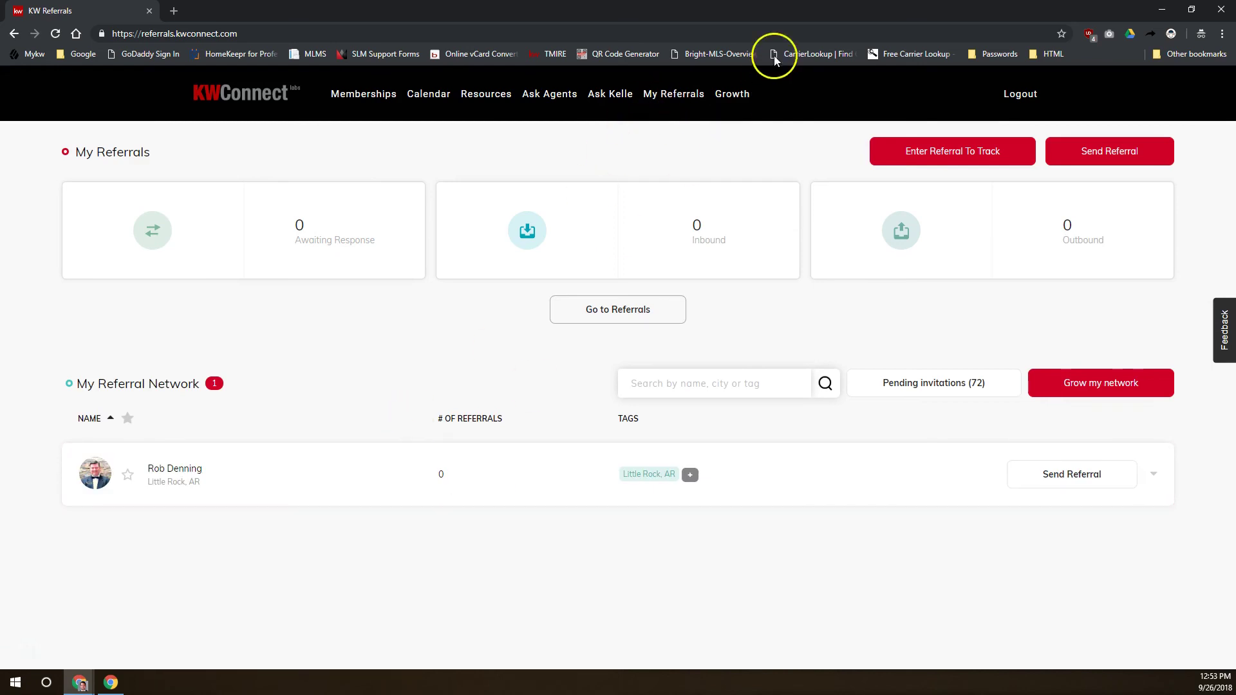
pyautogui.moveTo(766, 15); pyautogui.dragTo(1, 39)
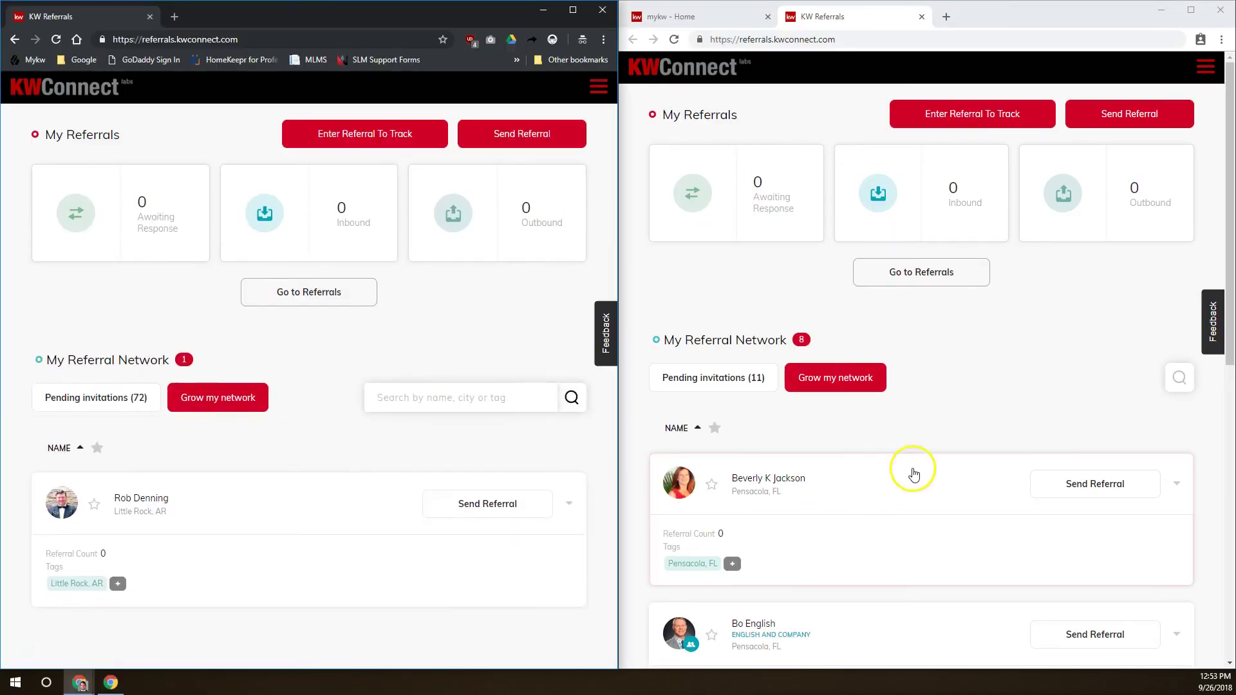
pyautogui.scroll(-3, 894, 429)
pyautogui.scroll(3, 888, 422)
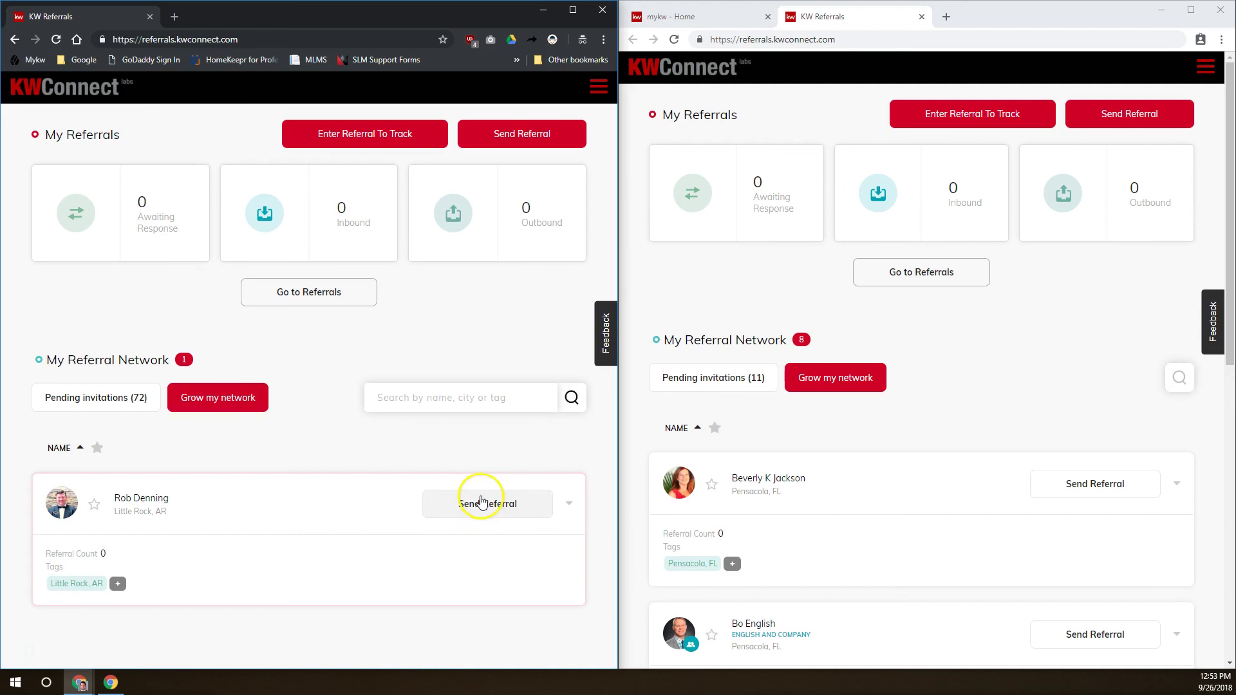
pyautogui.click(952, 420)
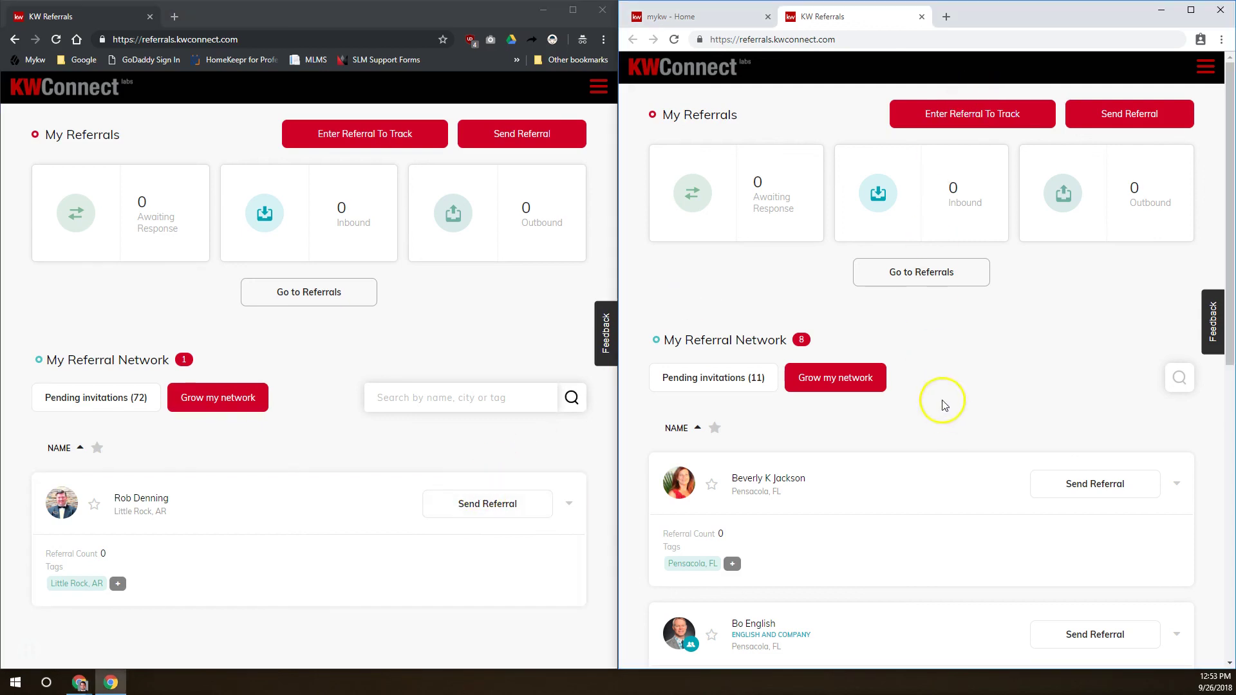
pyautogui.click(675, 39)
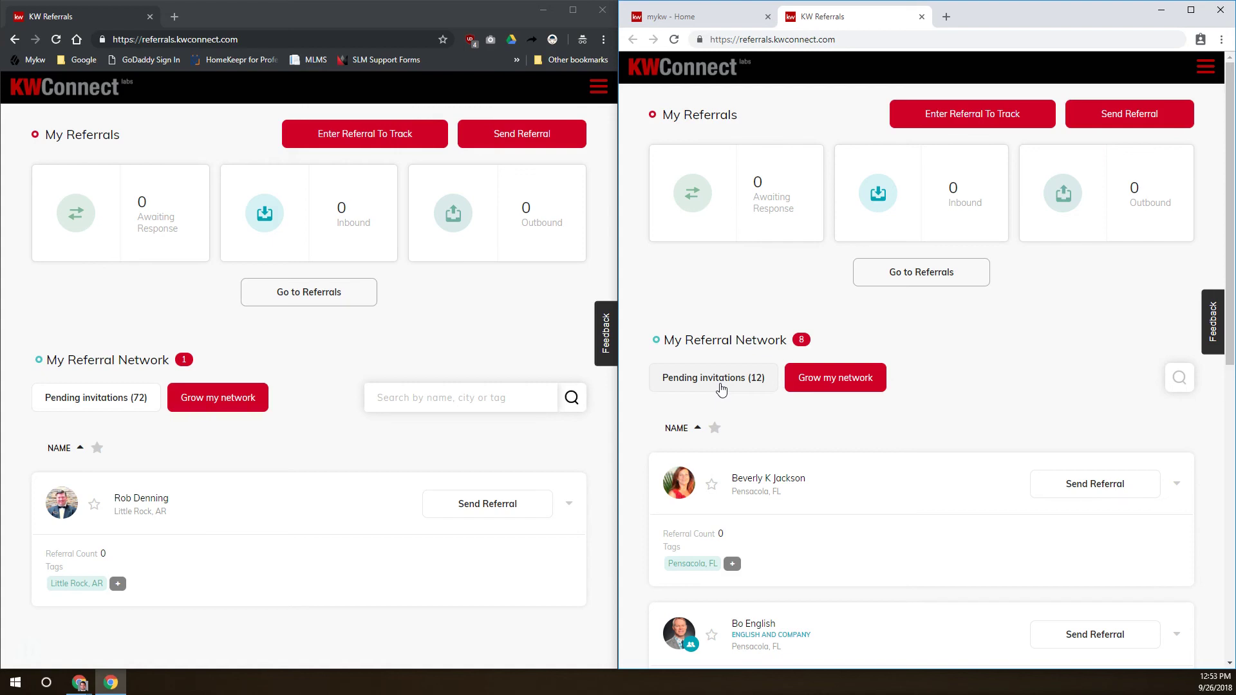
# Ignore the pending invitations from the Honolulu, Chesterfield MO and Austin TX agents
pyautogui.click(720, 386)
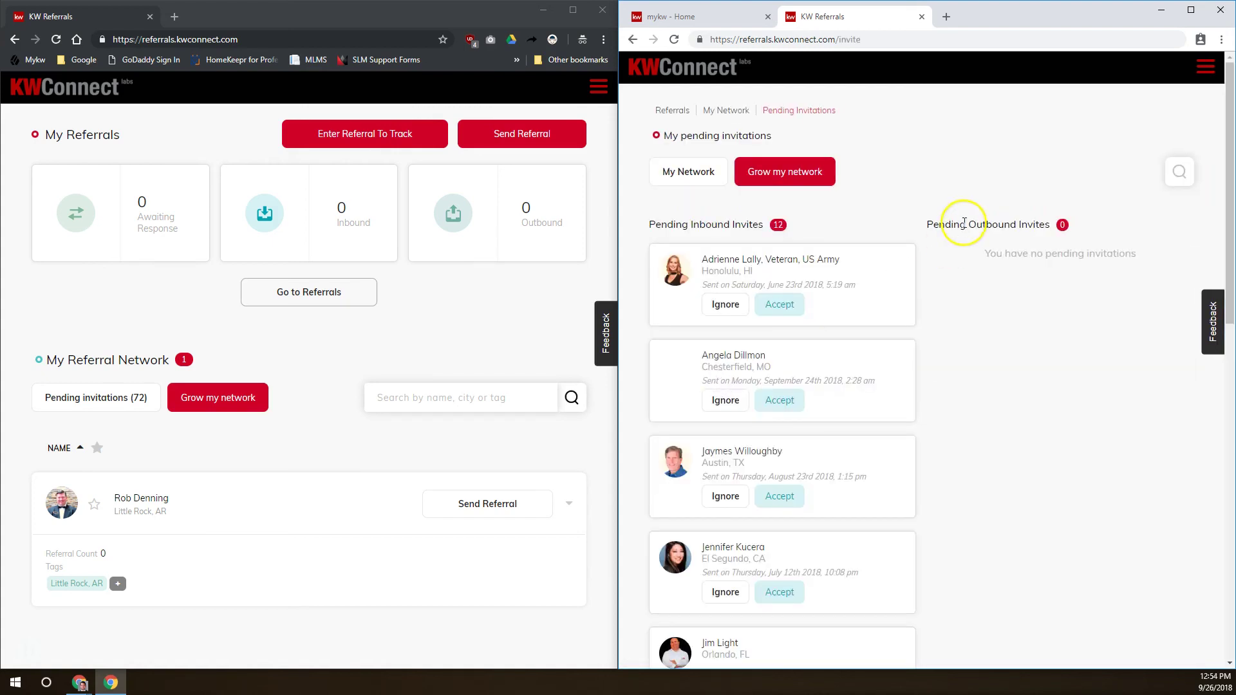
pyautogui.scroll(-10, 791, 285)
pyautogui.scroll(-3, 789, 284)
pyautogui.scroll(13, 785, 285)
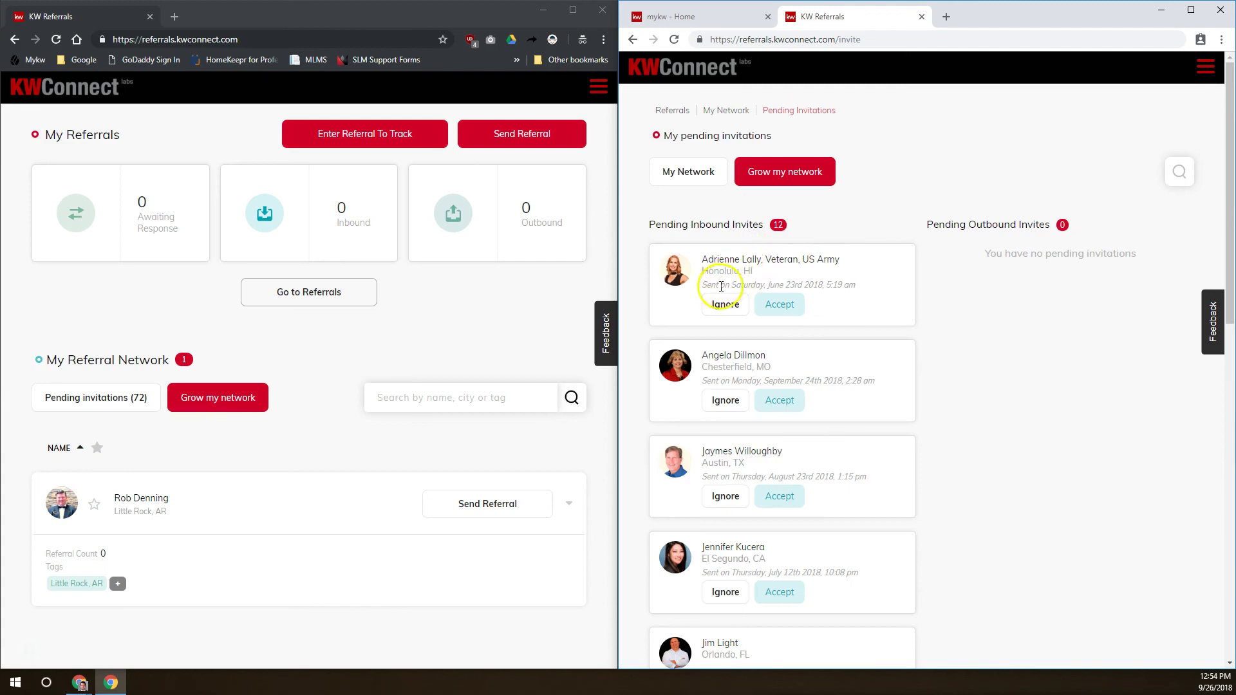
pyautogui.click(717, 301)
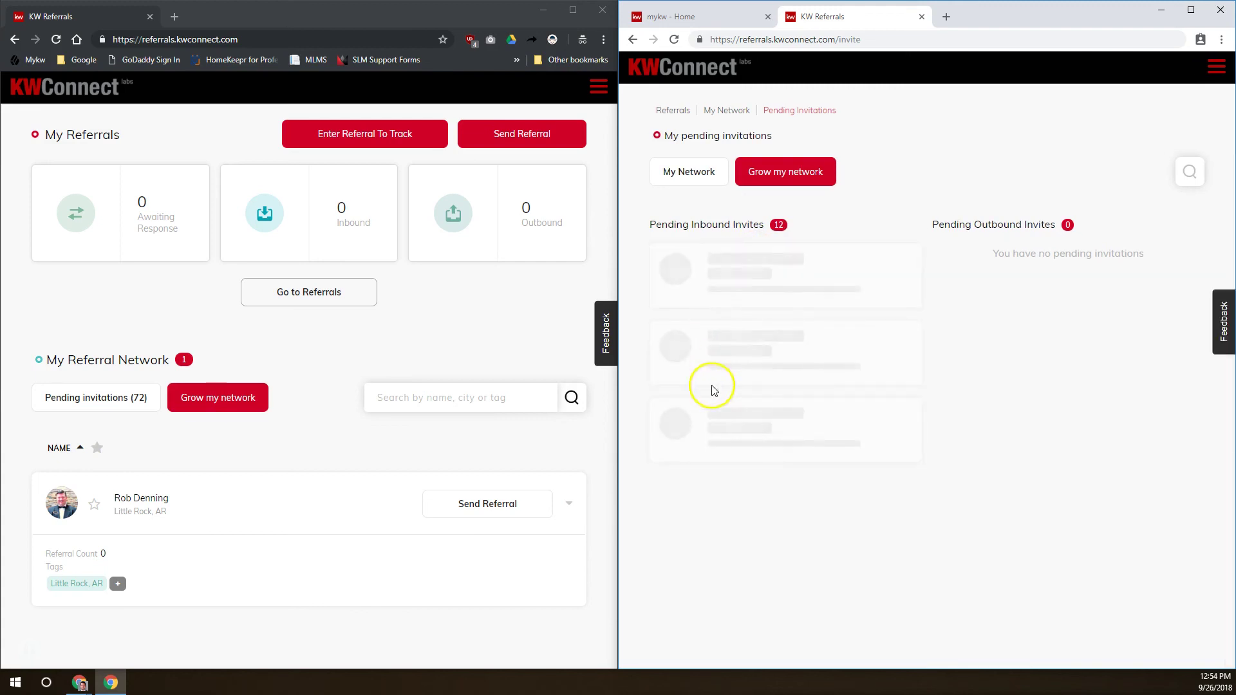
pyautogui.click(721, 312)
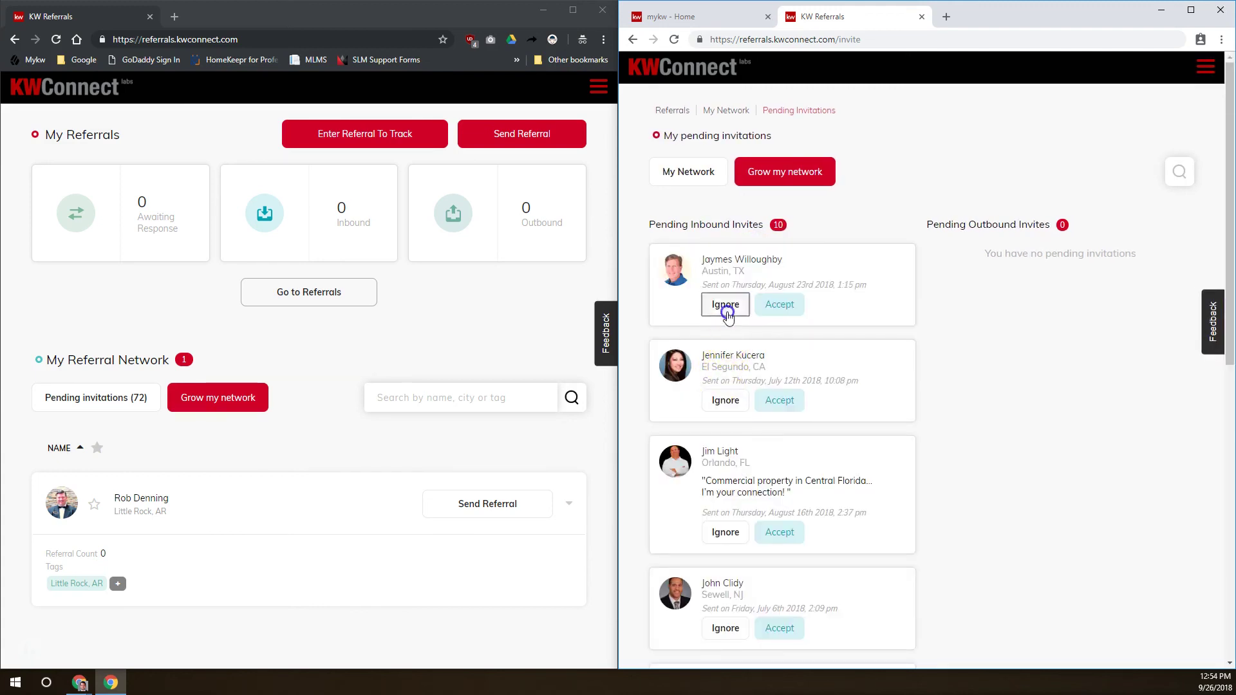
pyautogui.click(725, 305)
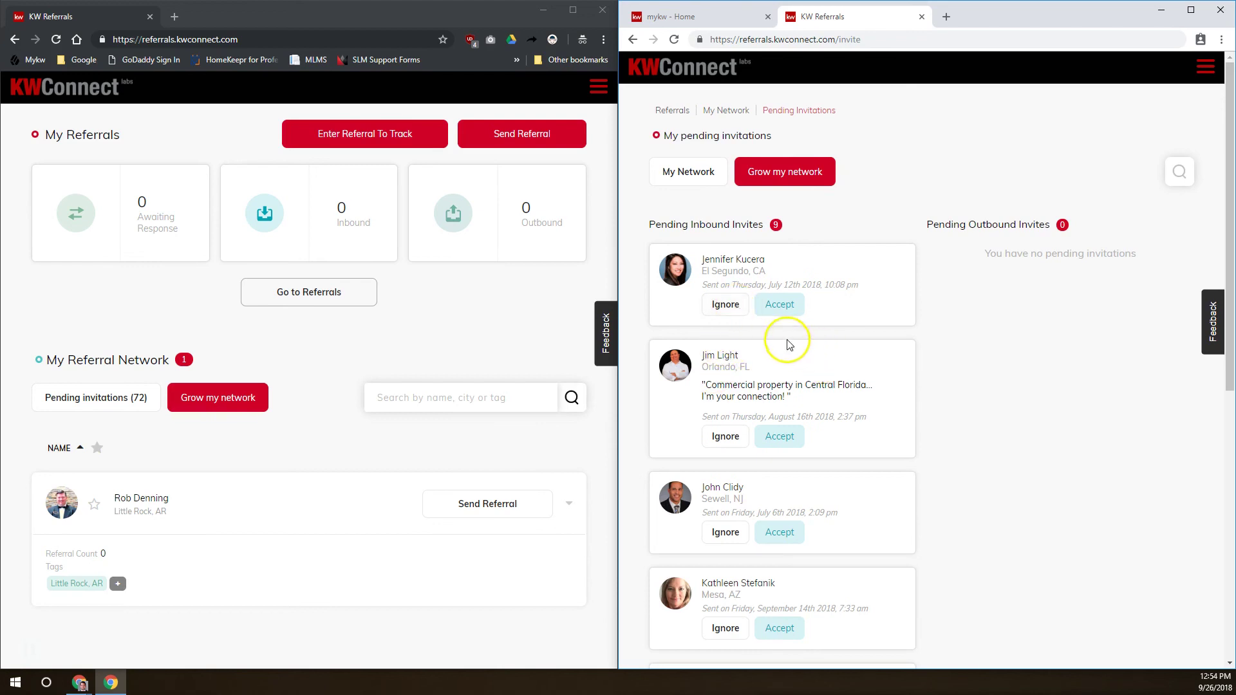
# Accept the Little Rock agent's invitation and go back to My Network
pyautogui.scroll(-8, 786, 345)
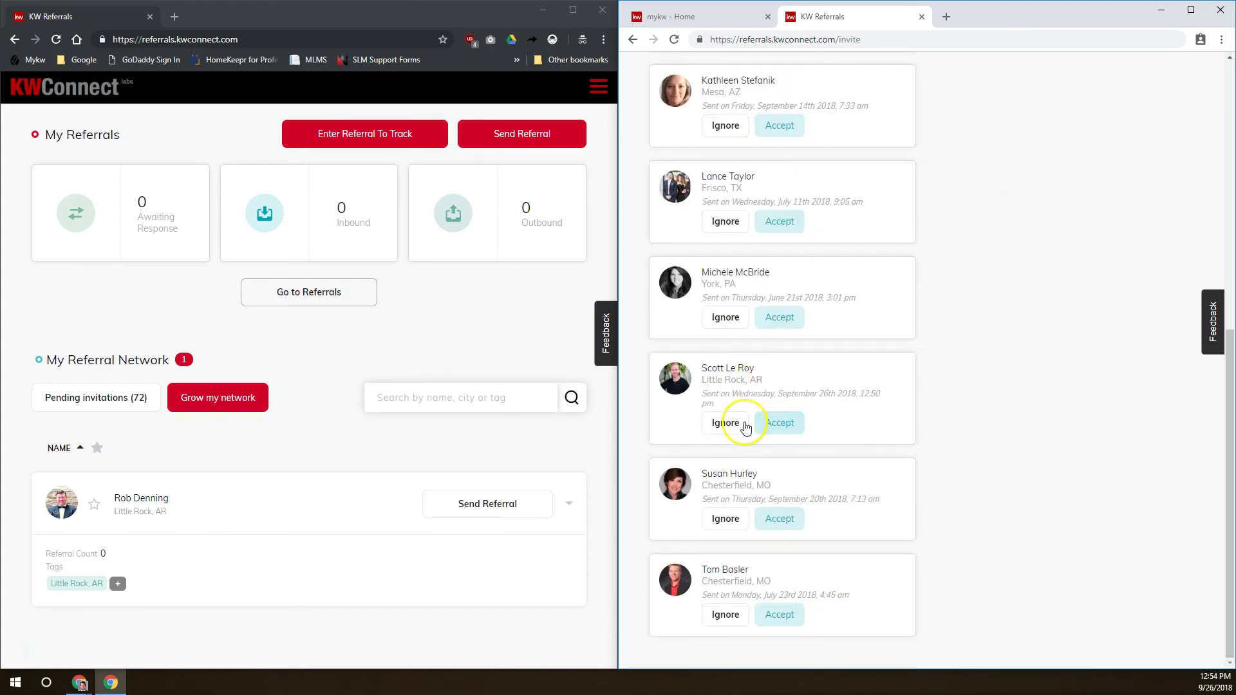
pyautogui.click(784, 424)
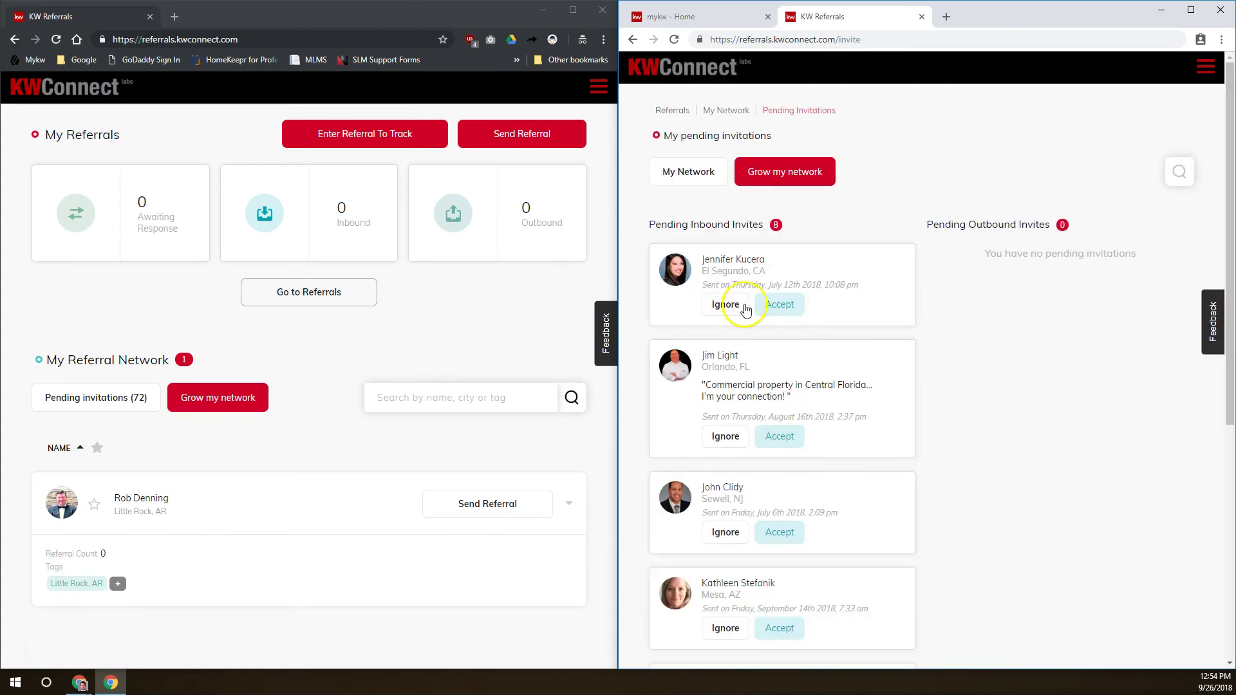
pyautogui.click(693, 173)
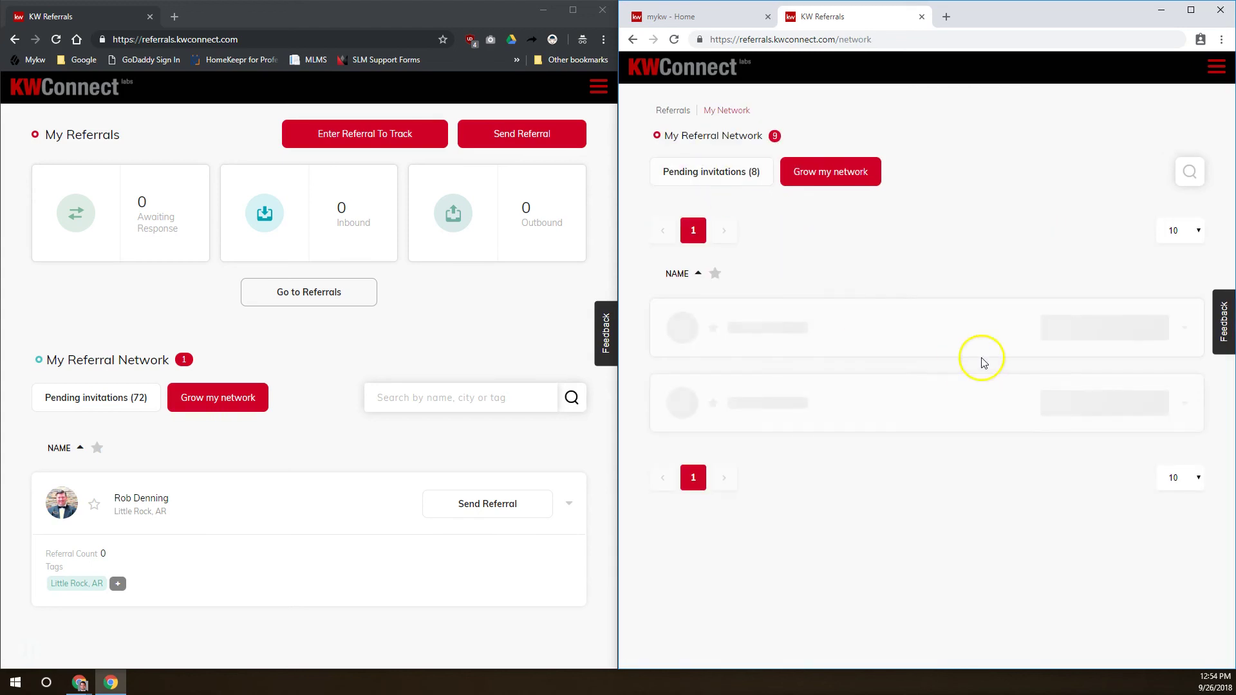
# Refresh the first account's referrals page and start a referral to the Decatur, GA agent
pyautogui.scroll(-14, 796, 348)
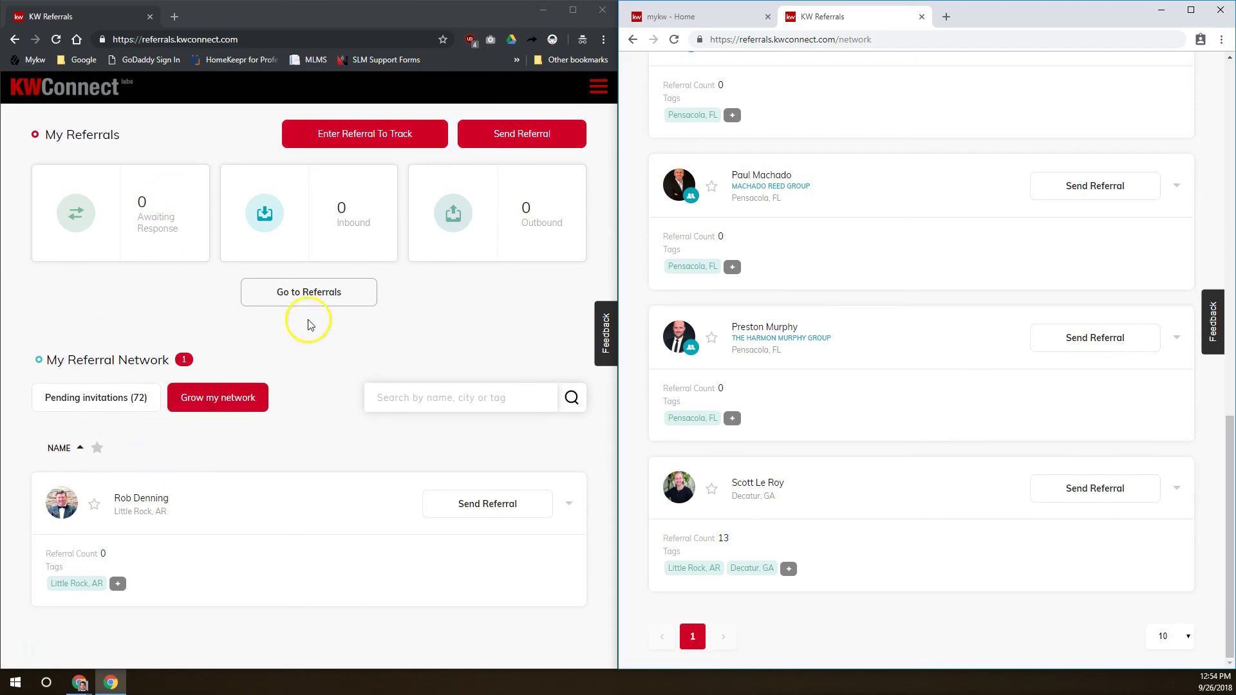
pyautogui.click(58, 39)
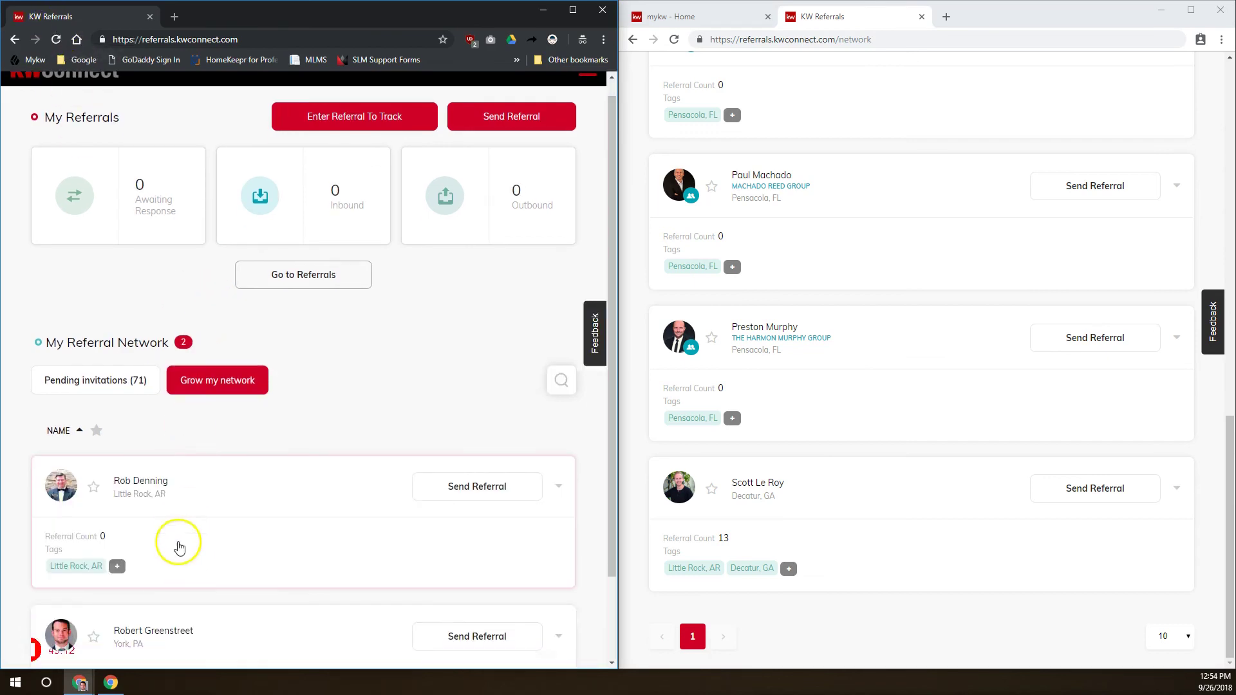
pyautogui.scroll(-2, 179, 547)
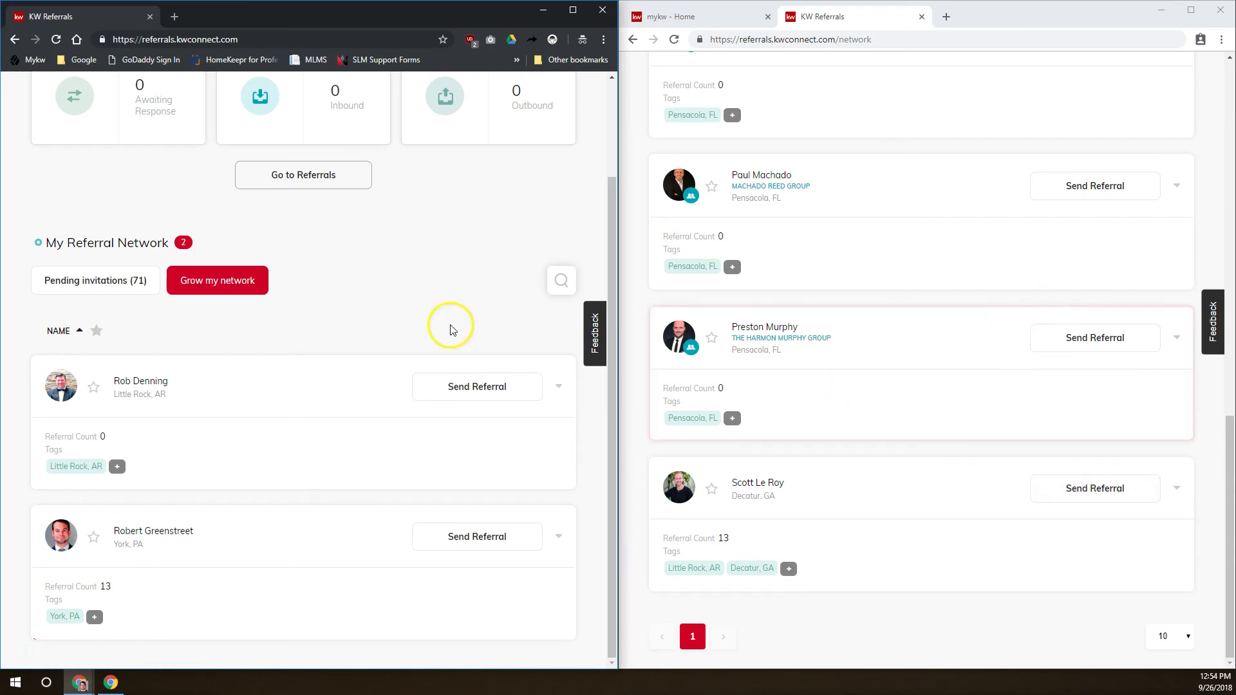
pyautogui.click(1095, 484)
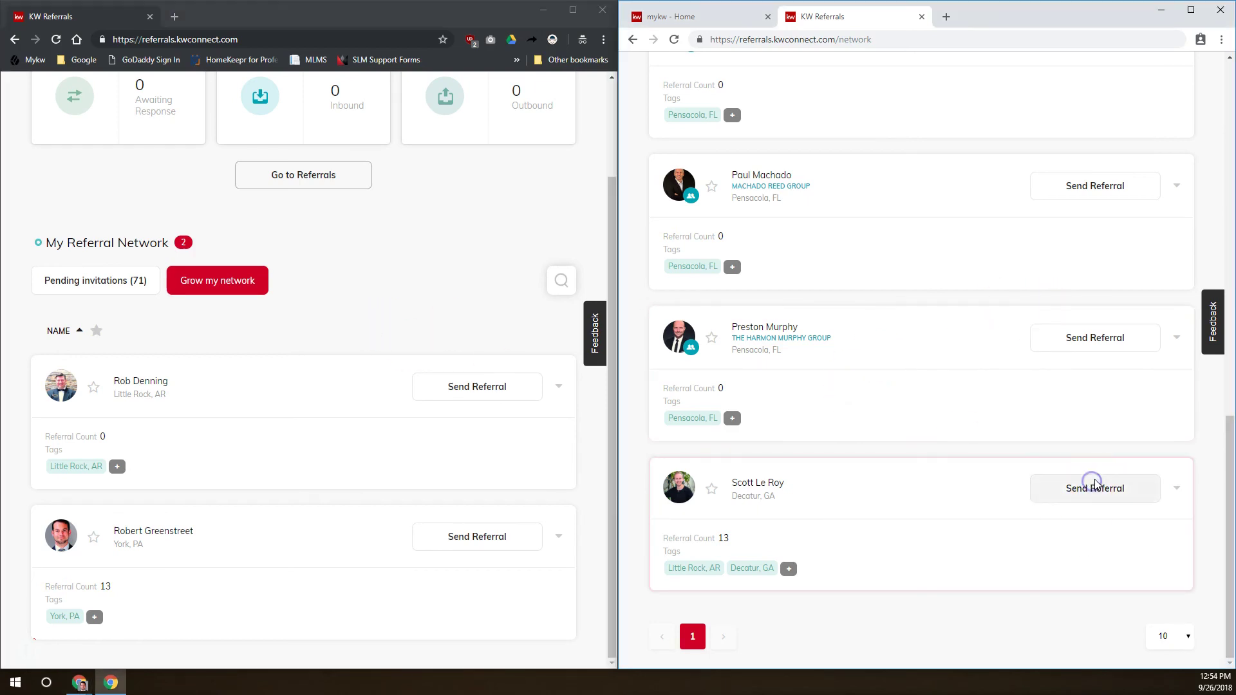
pyautogui.click(1092, 493)
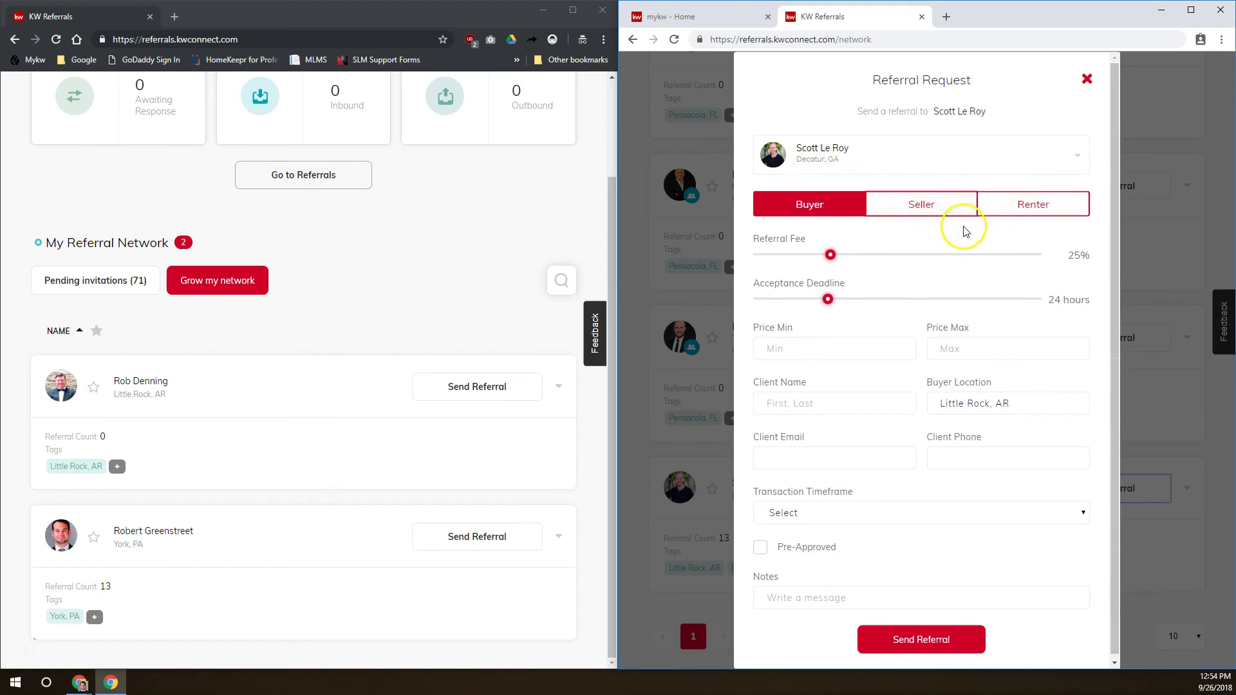
# Set the Decatur referral to Seller with a 60% fee and a 12-hour acceptance deadline
pyautogui.scroll(-1, 933, 259)
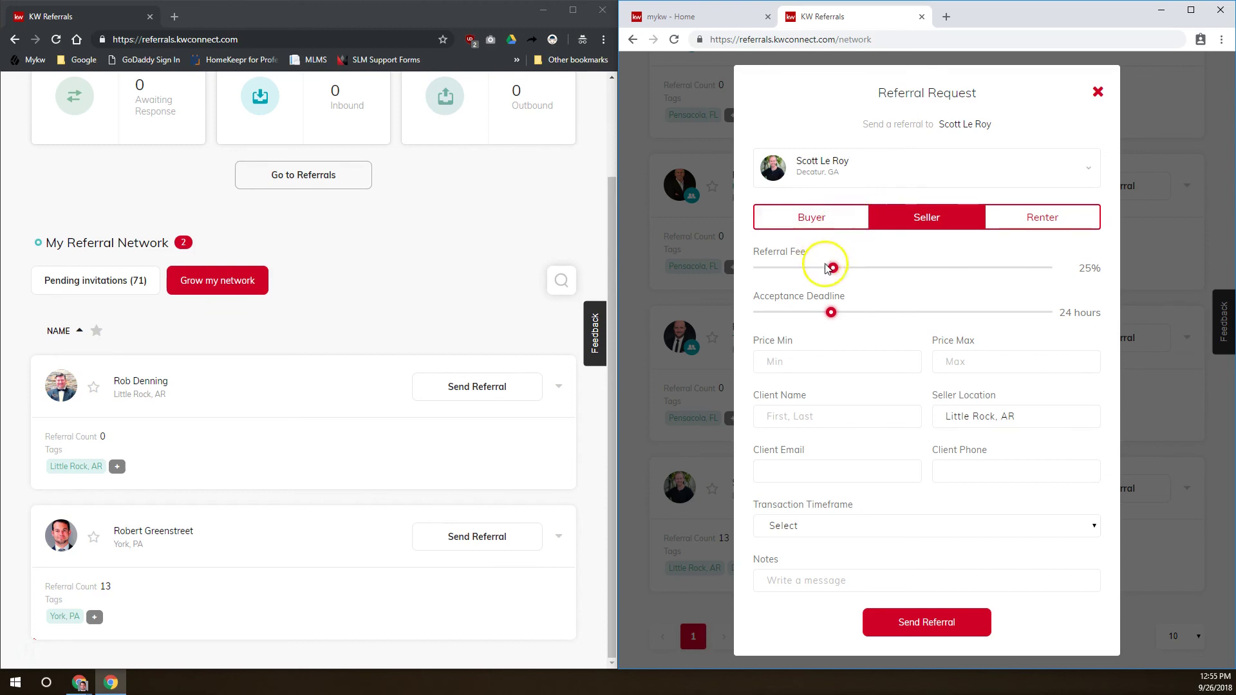
pyautogui.moveTo(830, 267); pyautogui.dragTo(931, 265)
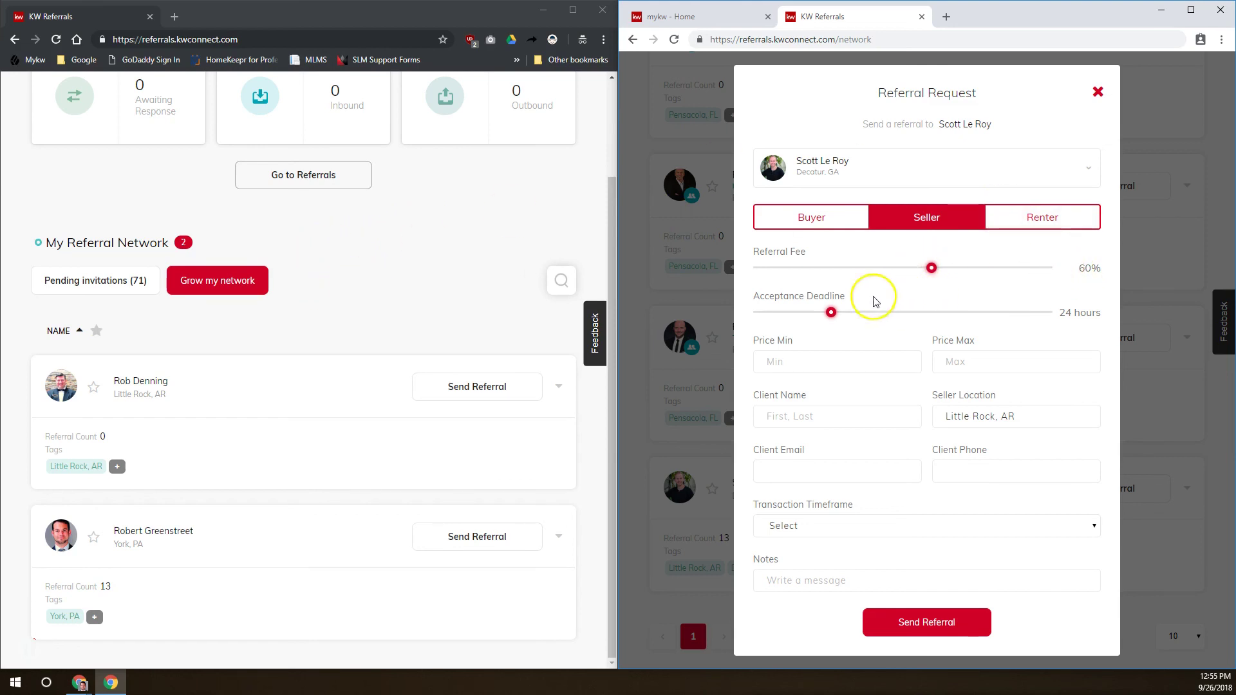
pyautogui.moveTo(830, 312); pyautogui.dragTo(768, 311)
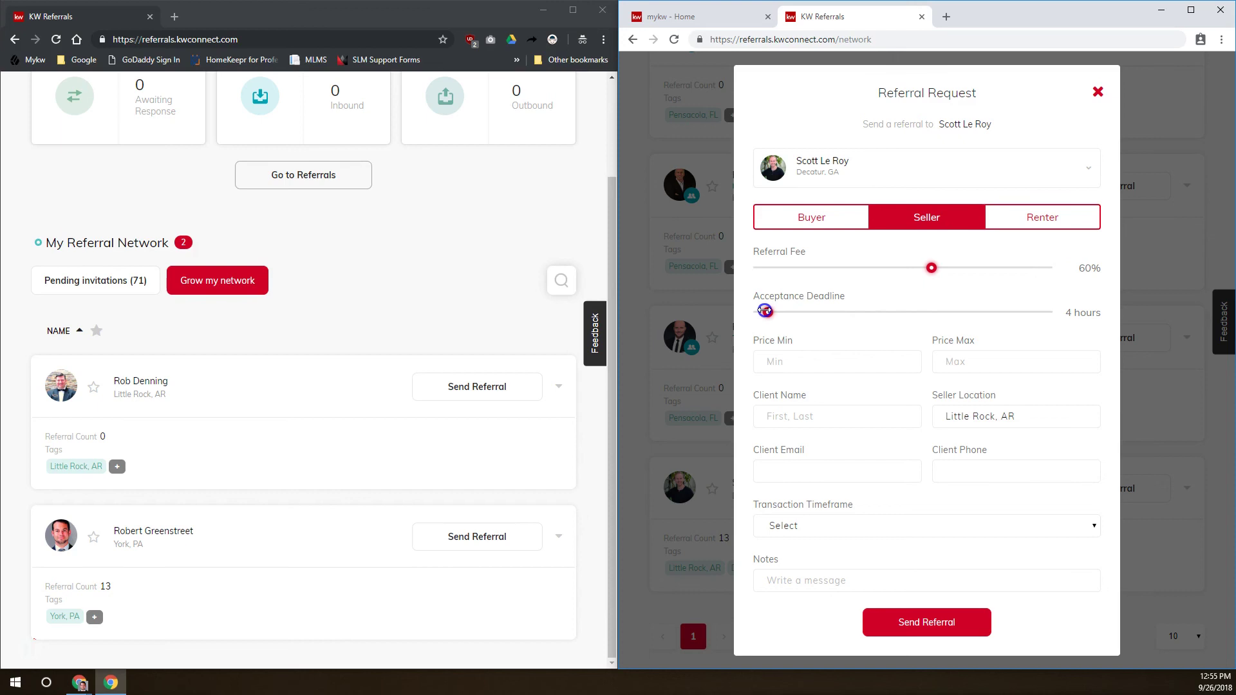
pyautogui.moveTo(764, 312); pyautogui.dragTo(792, 312)
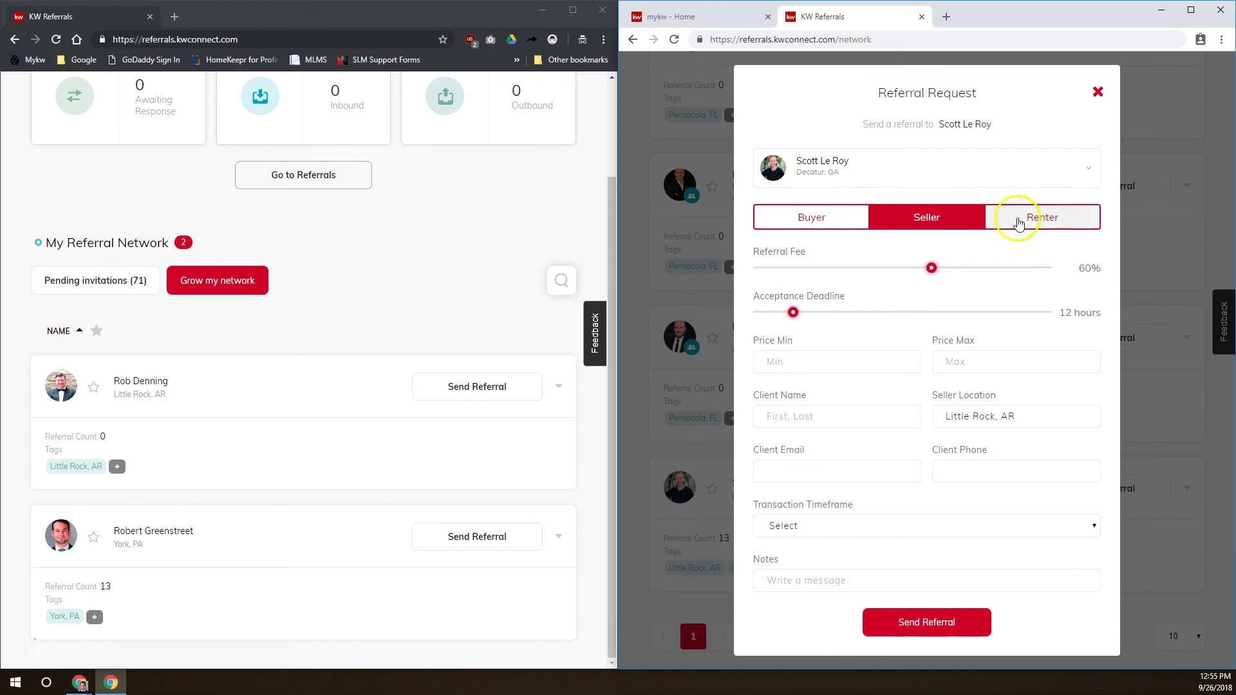
pyautogui.click(875, 371)
# Enter the 250,000 maximum price, the client's name and the Little Rock, AR location
pyautogui.click(880, 345)
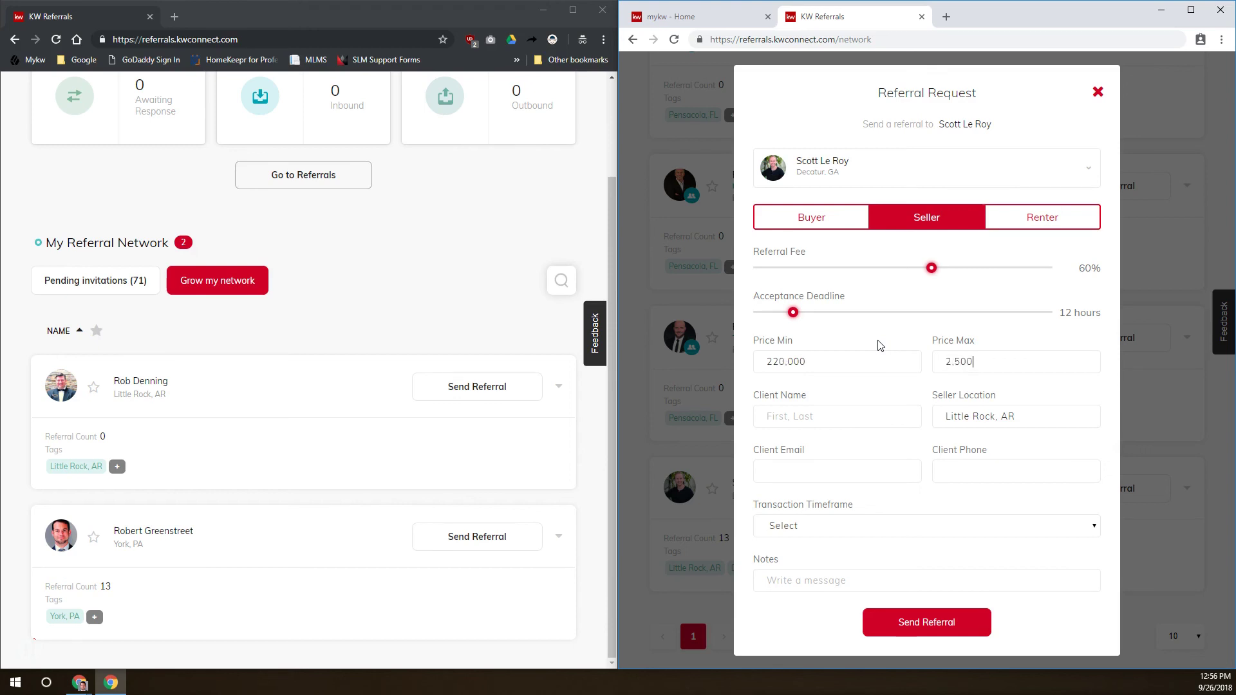
pyautogui.write('Joe')
pyautogui.press('Tab')
pyautogui.write('Smi')
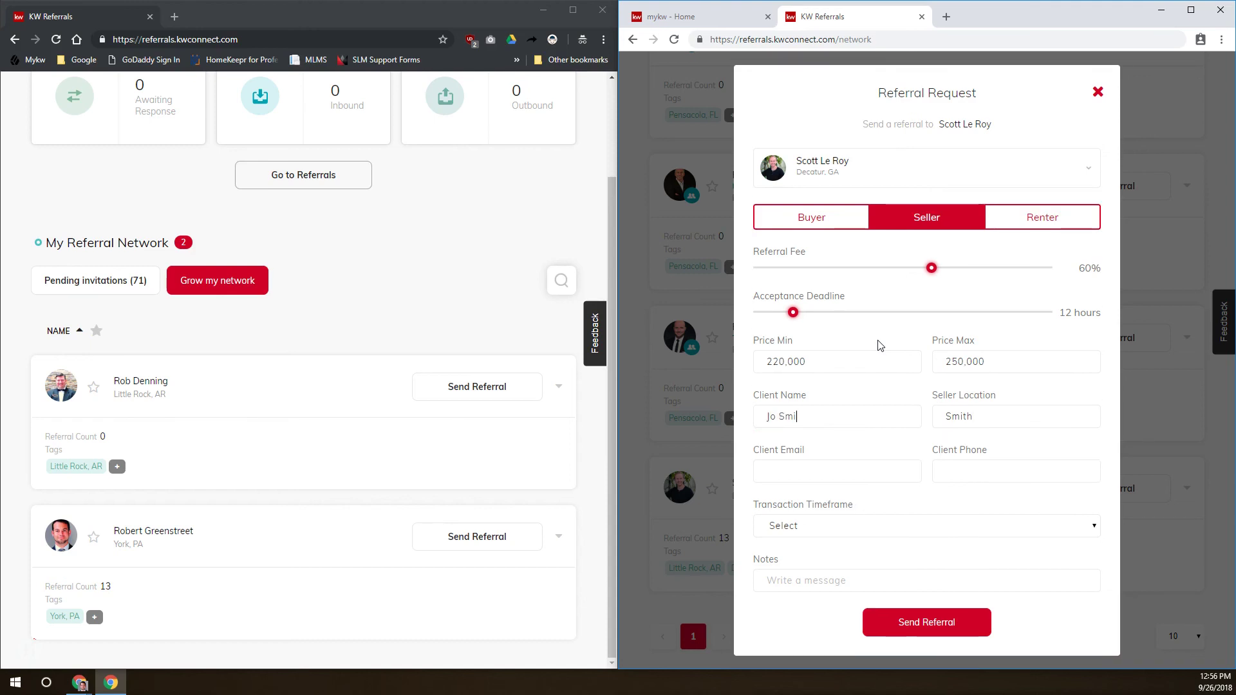
pyautogui.press('BackSpace')
pyautogui.hotkey('ctrl', 'a')
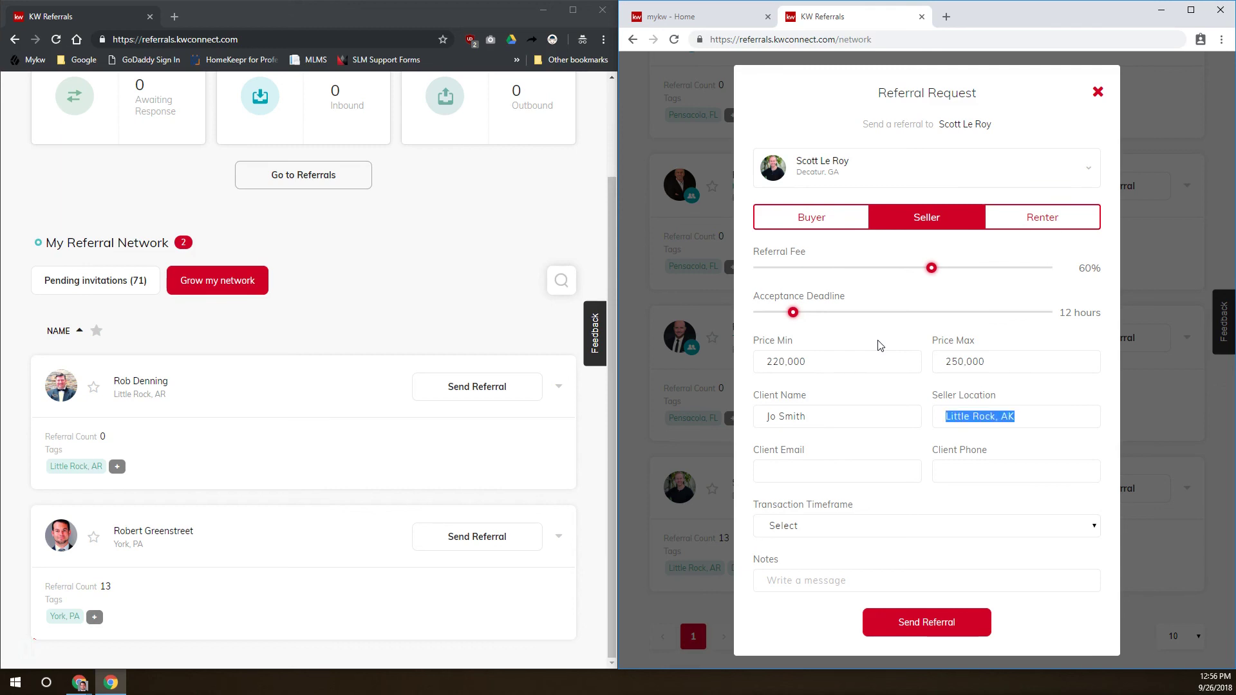
pyautogui.press('Right')
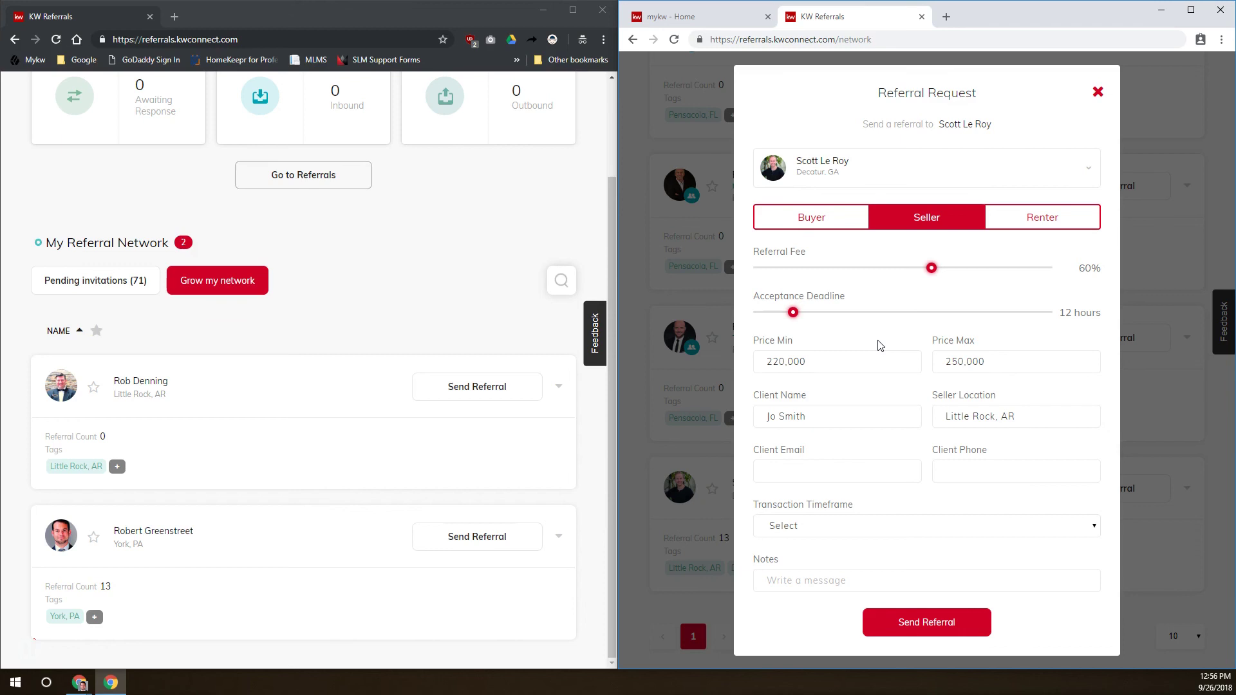
# Fill in the client's e-mail and phone and choose a 1-month transaction timeframe
pyautogui.click(788, 478)
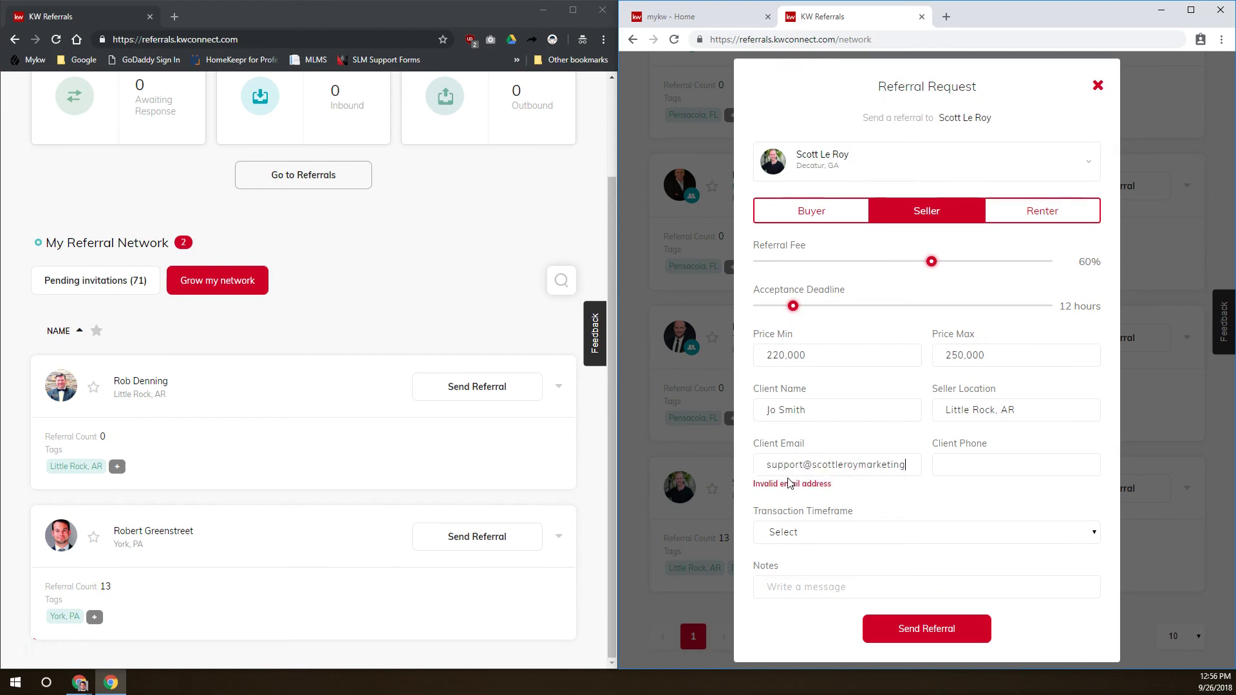
pyautogui.press('Tab')
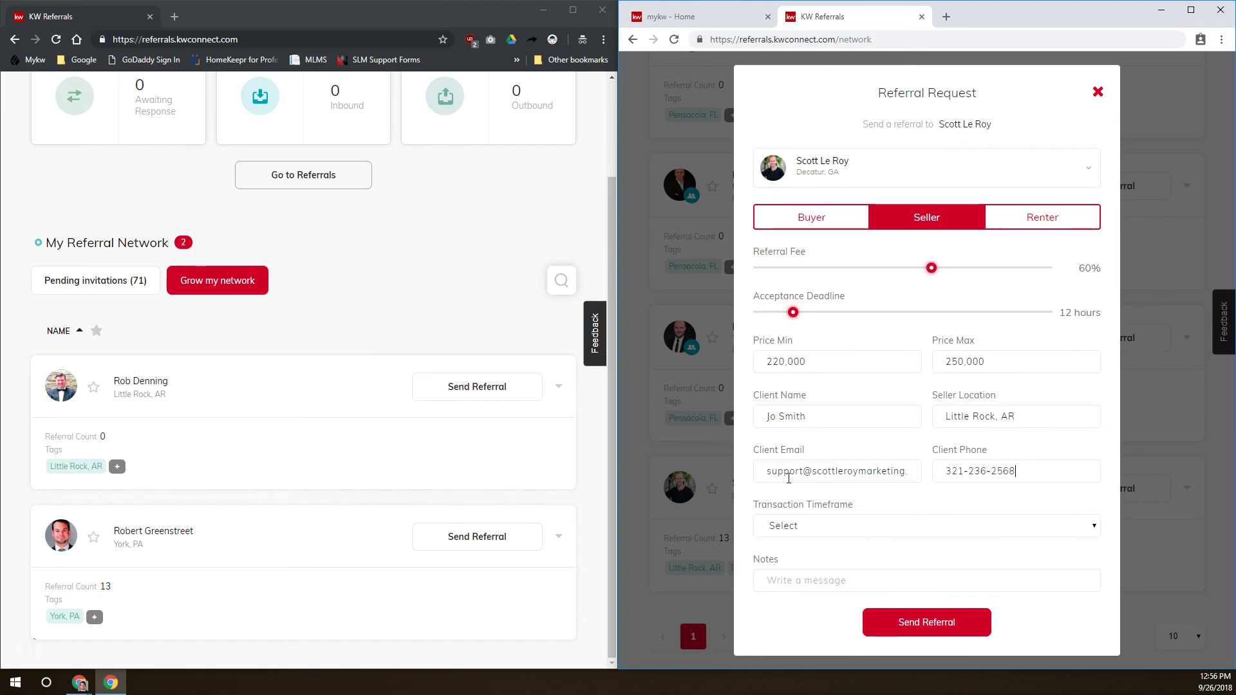
pyautogui.click(866, 529)
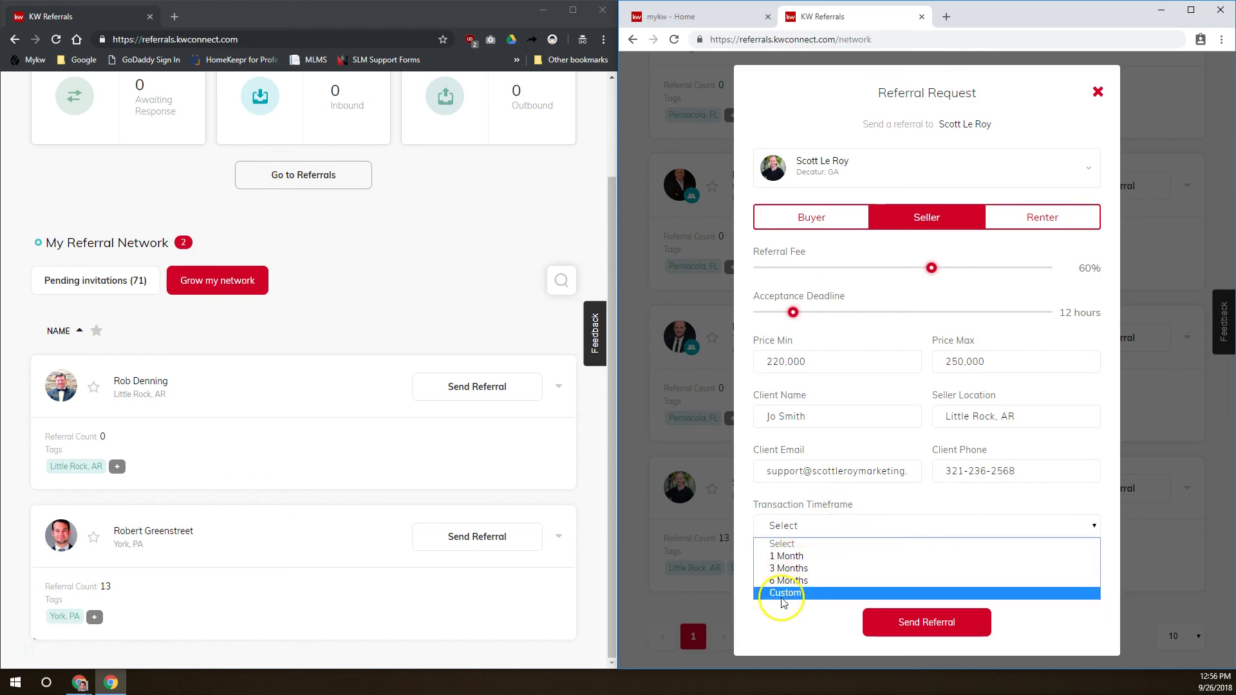
pyautogui.click(779, 558)
# Finish the note: client with two corgis, in her house 40 years, moving to assisted living
pyautogui.click(822, 580)
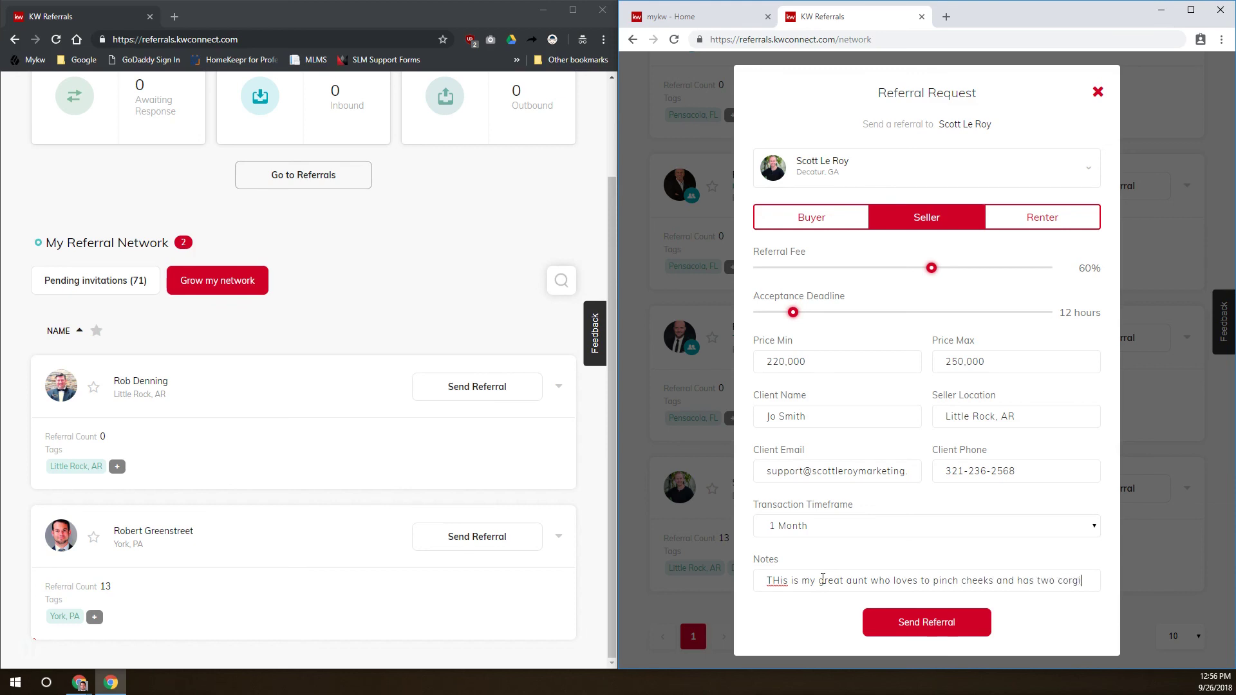
pyautogui.press('BackSpace')
pyautogui.write('es')
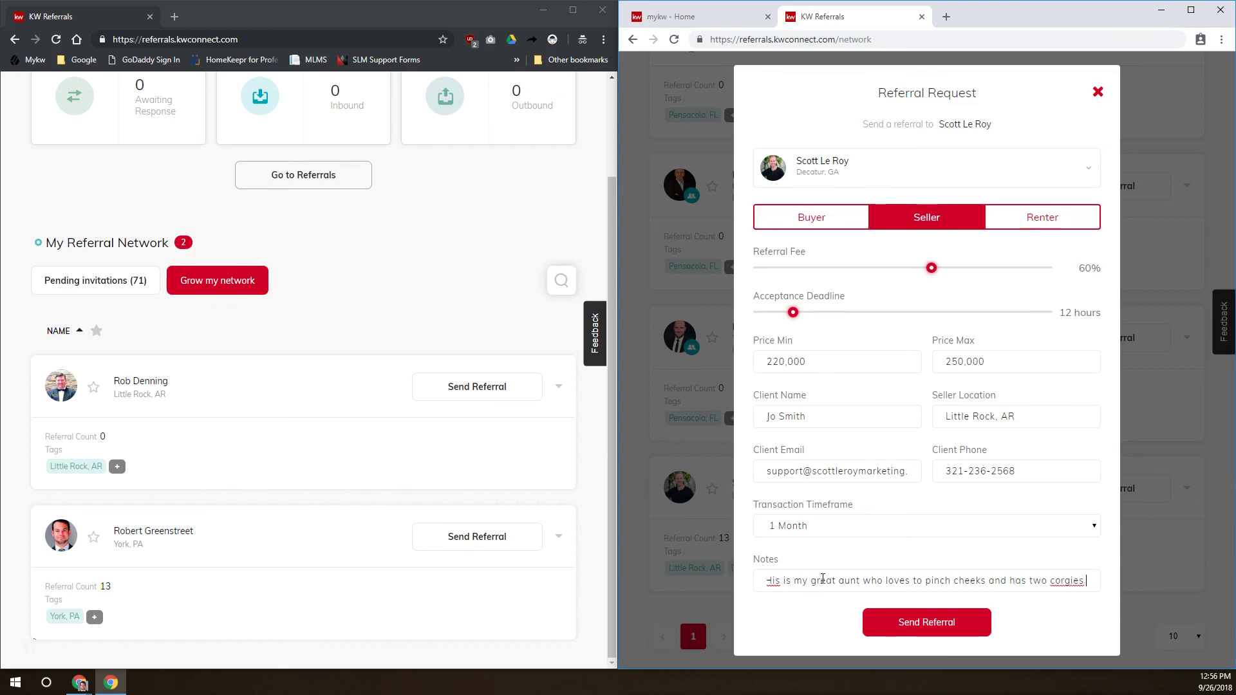
pyautogui.press('BackSpace')
pyautogui.press('BackSpace')
pyautogui.press('BackSpace')
pyautogui.write('s ')
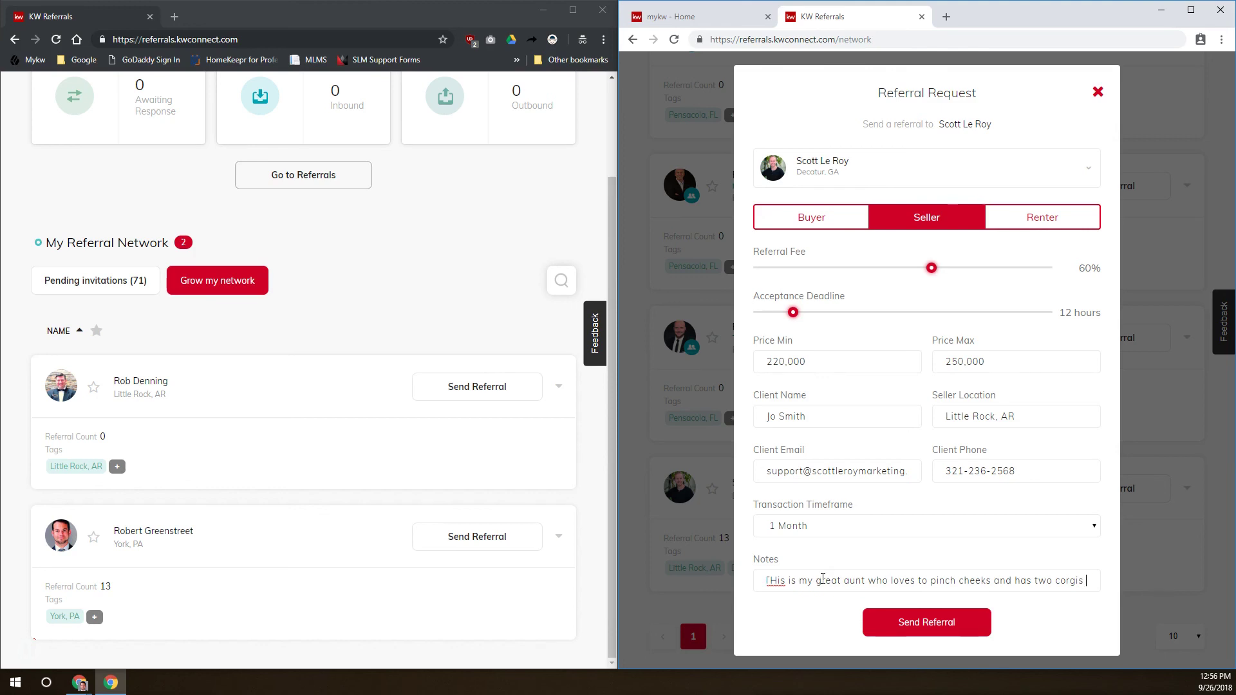
pyautogui.write('who has ')
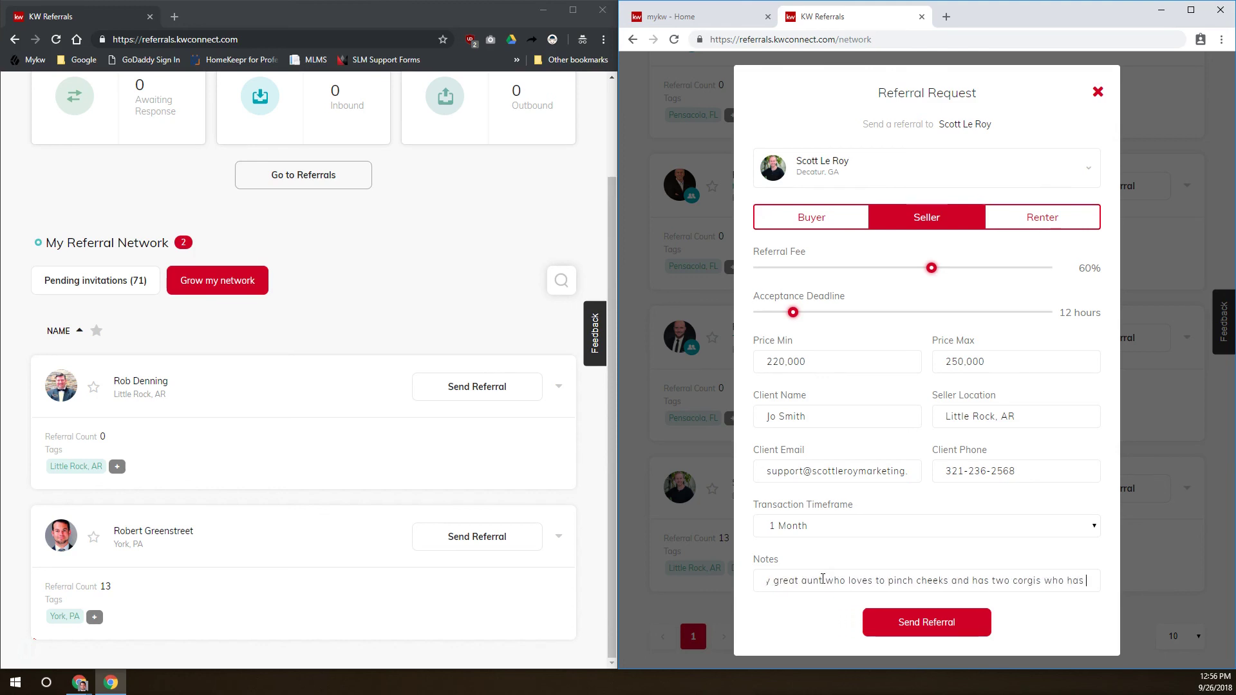
pyautogui.write('been')
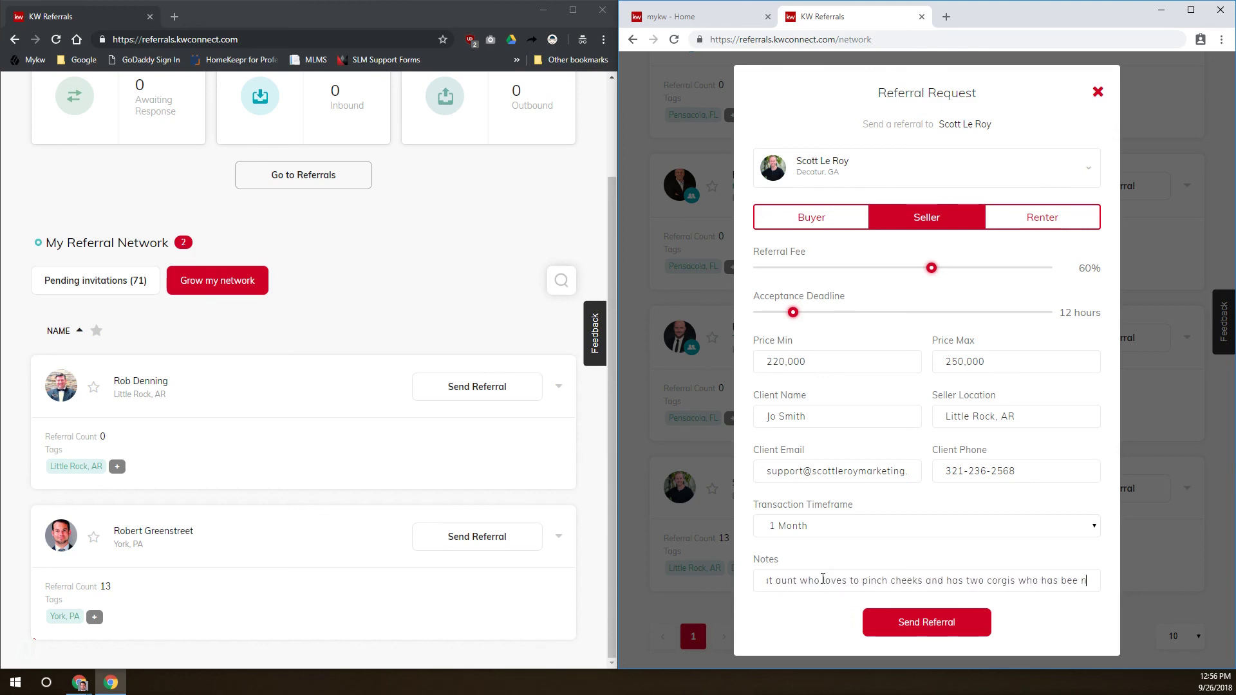
pyautogui.write(' in her house fo')
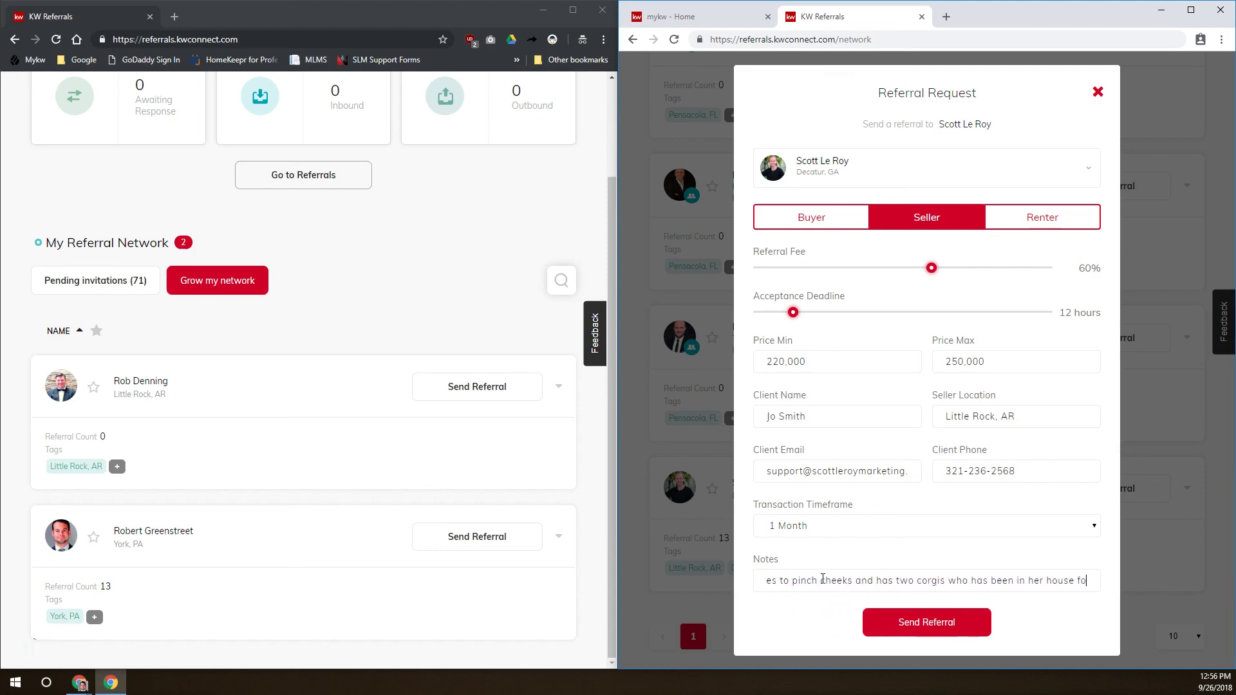
pyautogui.write('r 40 years a')
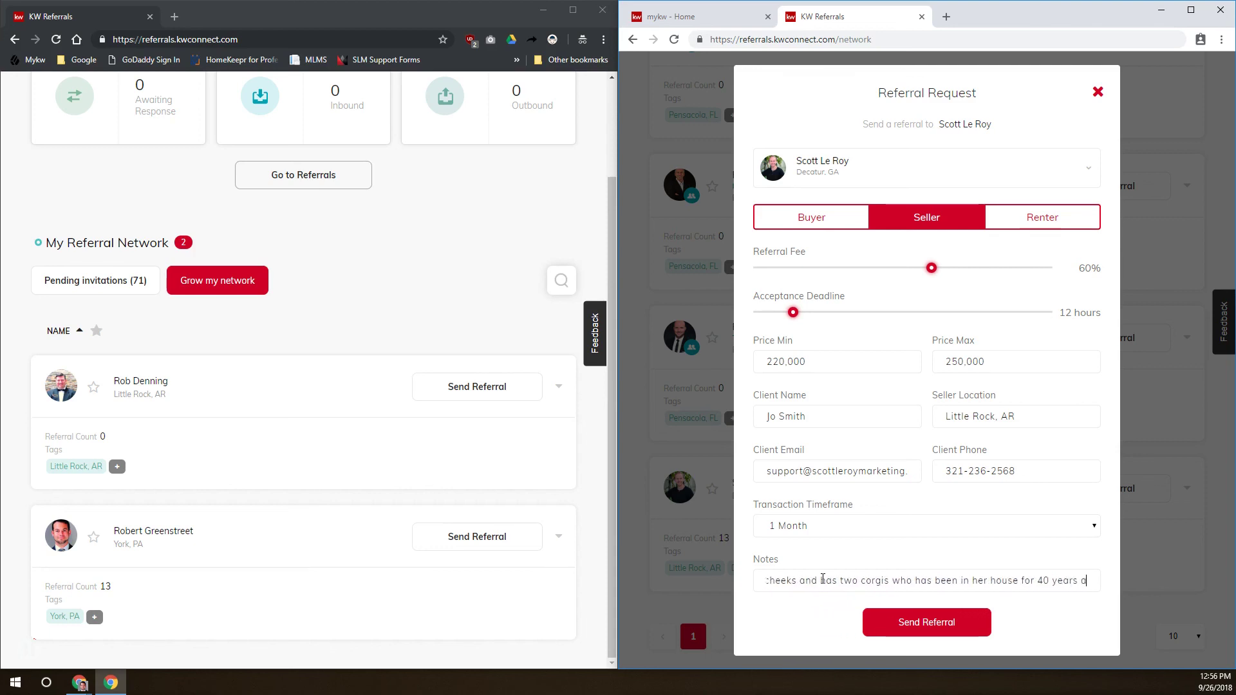
pyautogui.write('nd is moving to ass')
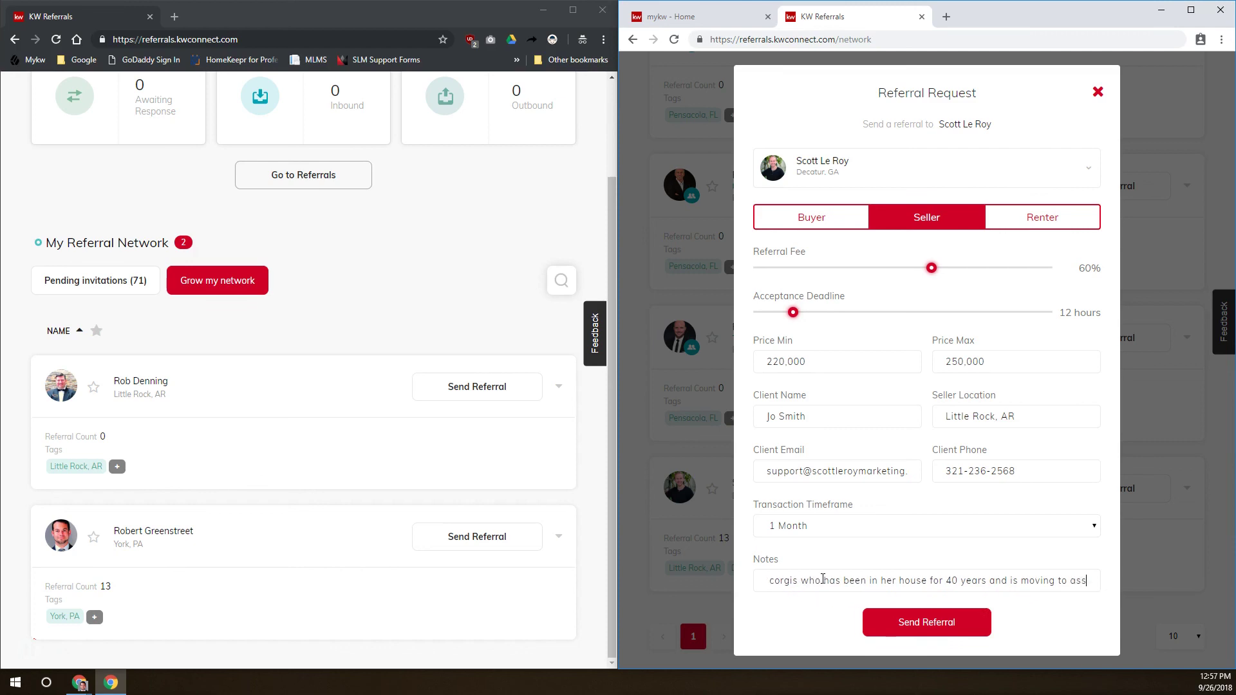
pyautogui.write('isted living.')
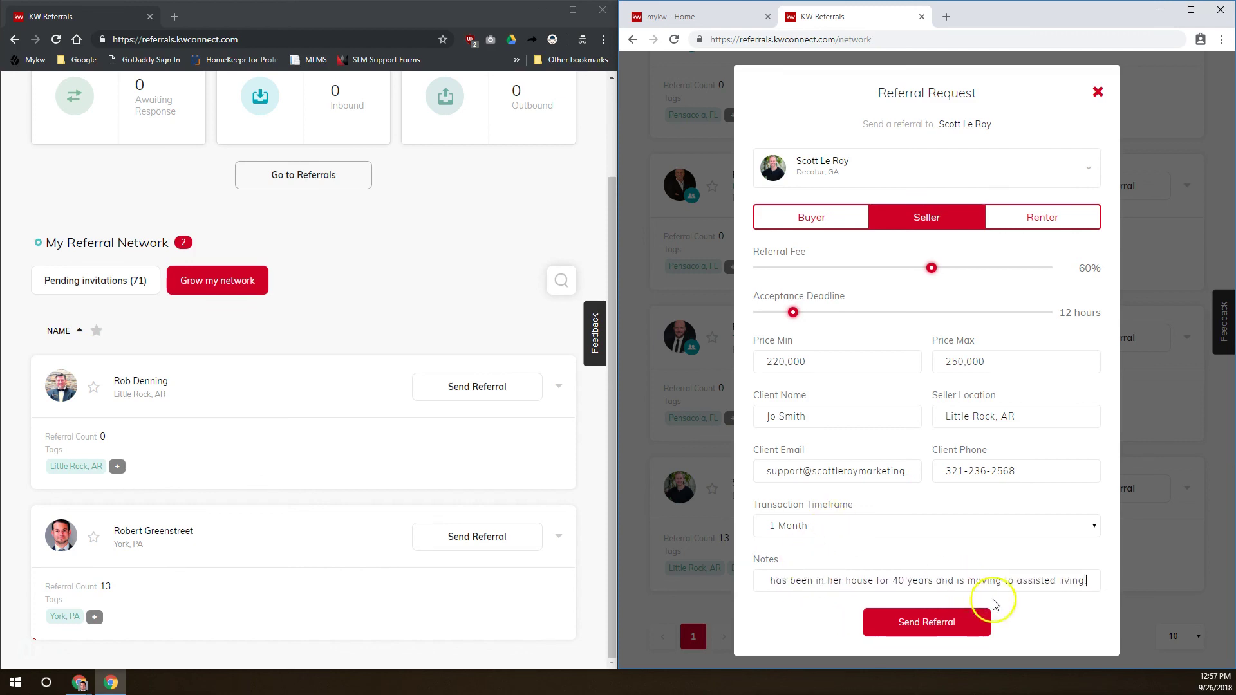
# Send the seller referral, then open Awaiting Response on the receiving account's referrals page
pyautogui.click(946, 621)
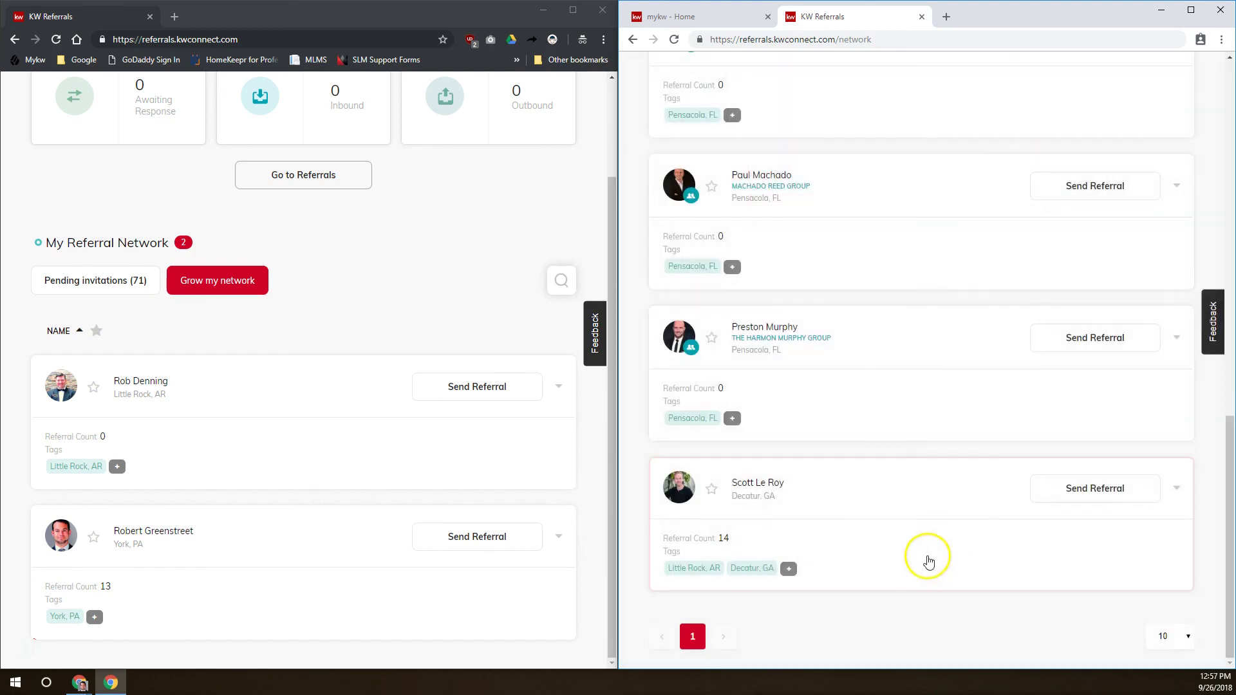
pyautogui.click(57, 40)
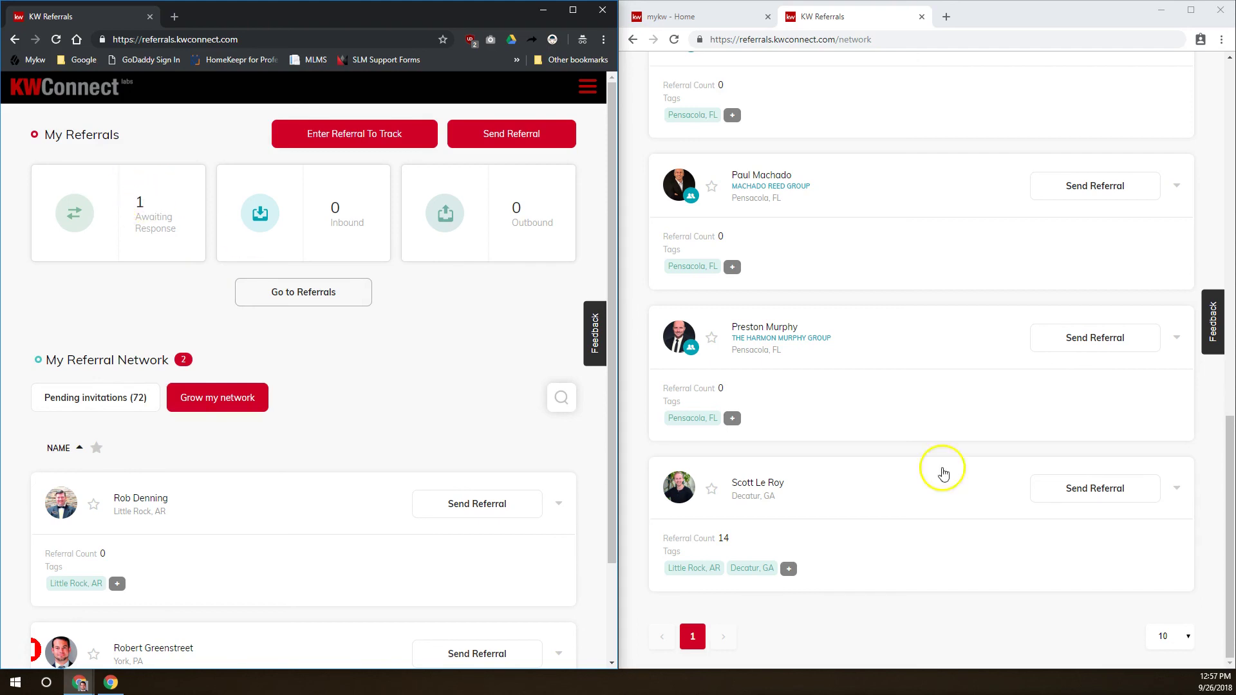
pyautogui.scroll(20, 940, 471)
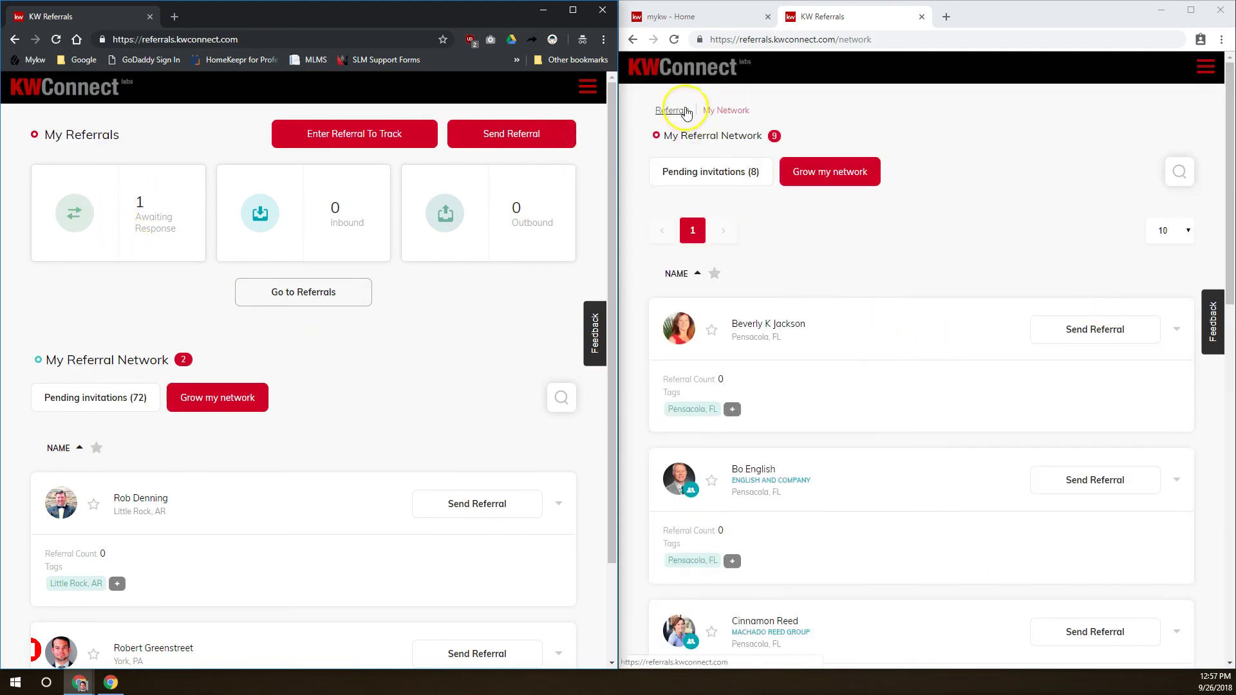
pyautogui.click(671, 110)
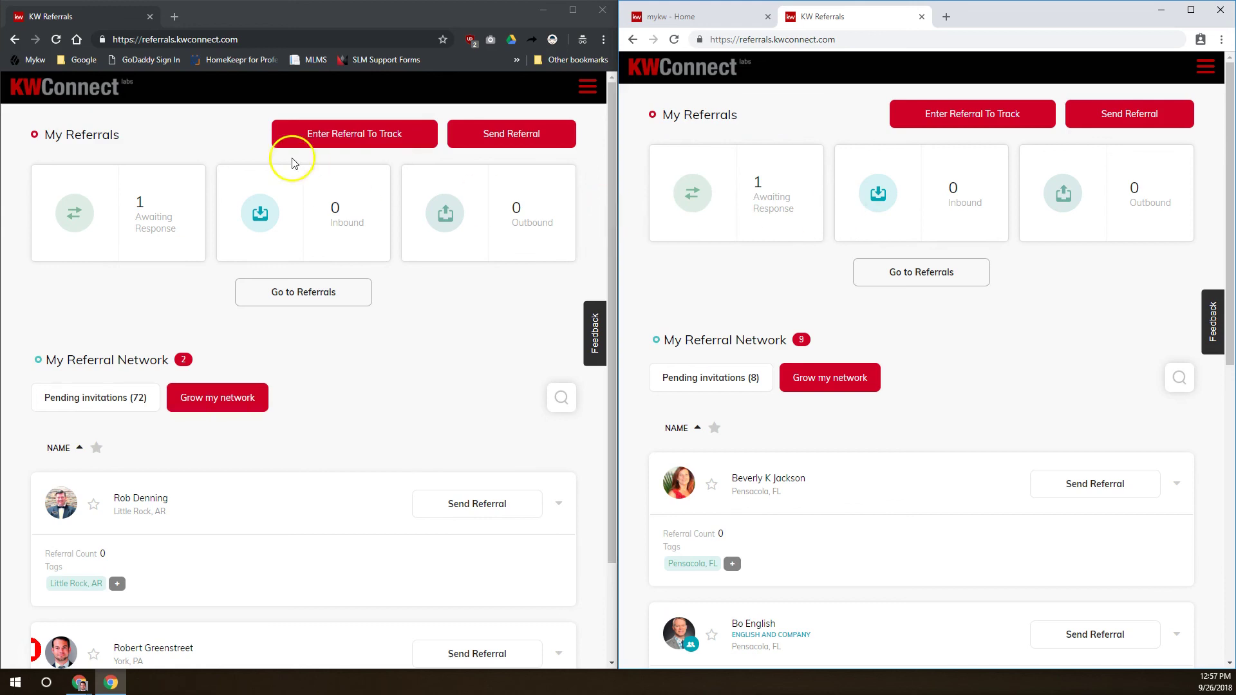
pyautogui.click(139, 219)
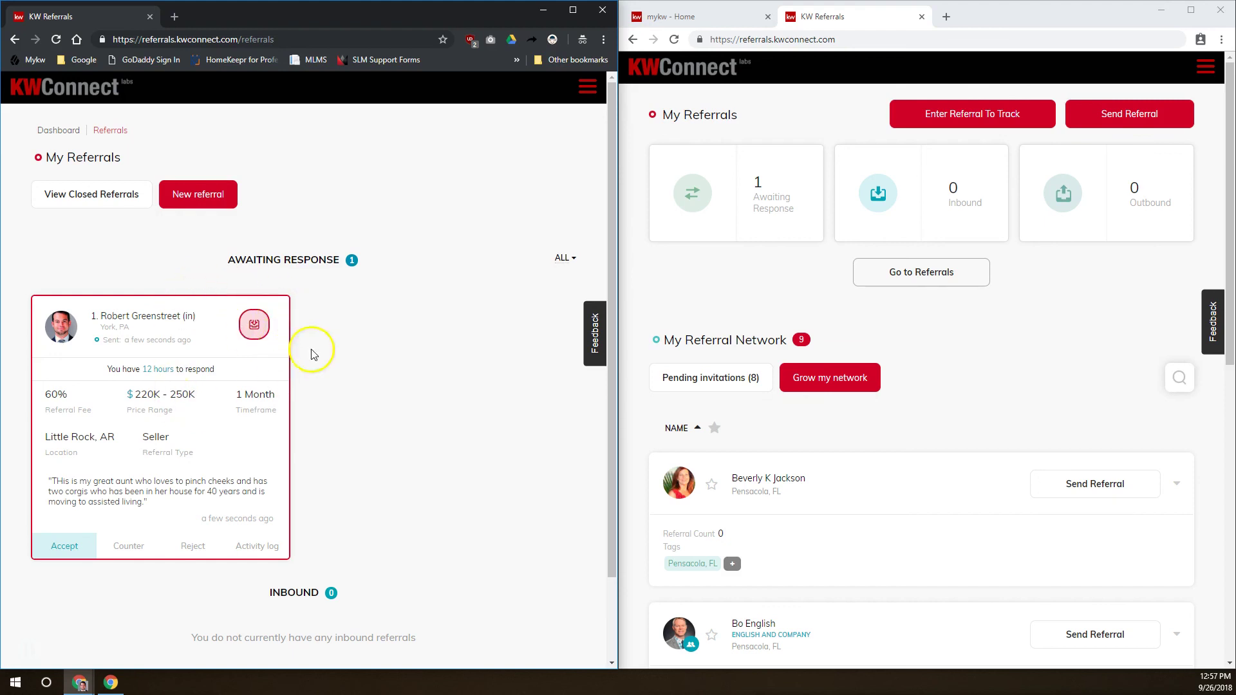
# Open the sending account's Awaiting Response list showing the seller referral with 12 hours left
pyautogui.click(712, 186)
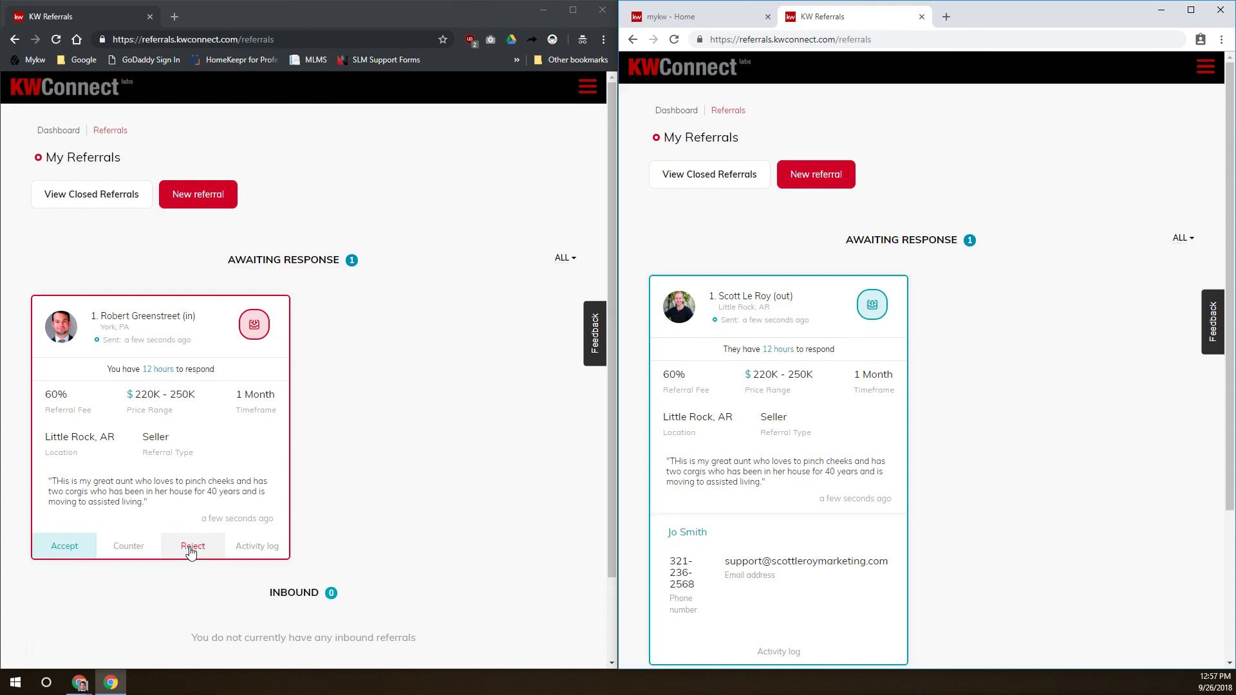
pyautogui.moveTo(160, 501); pyautogui.dragTo(36, 484)
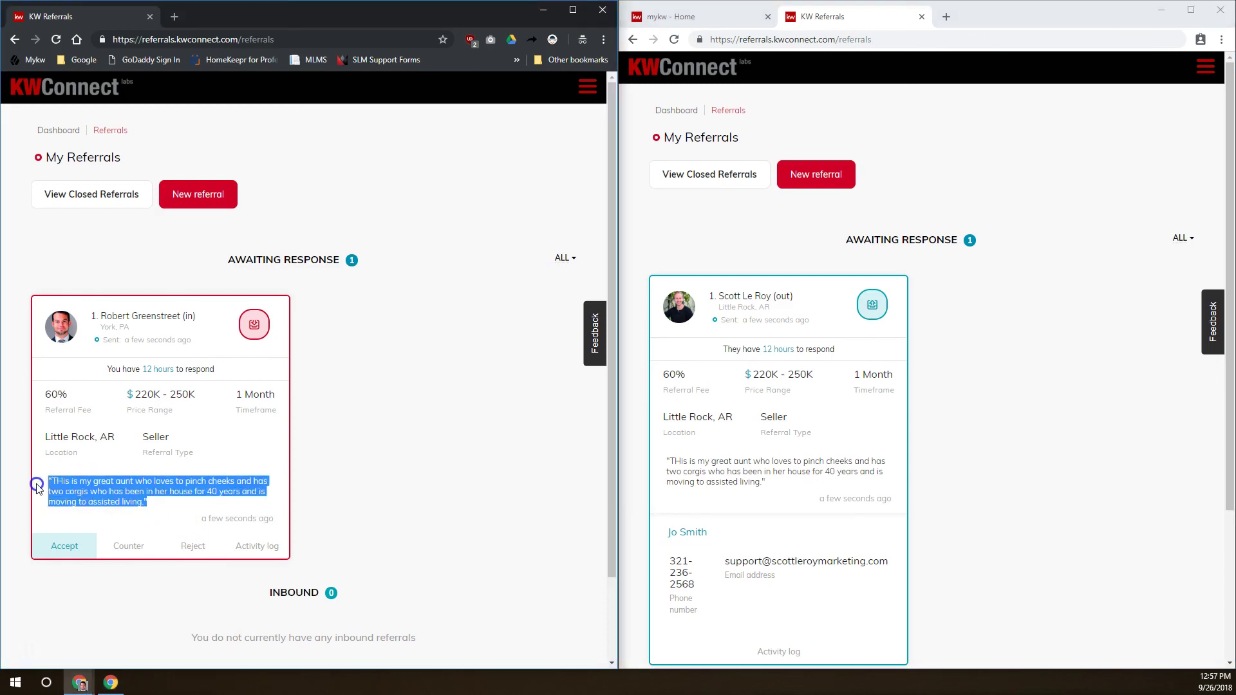
pyautogui.click(181, 504)
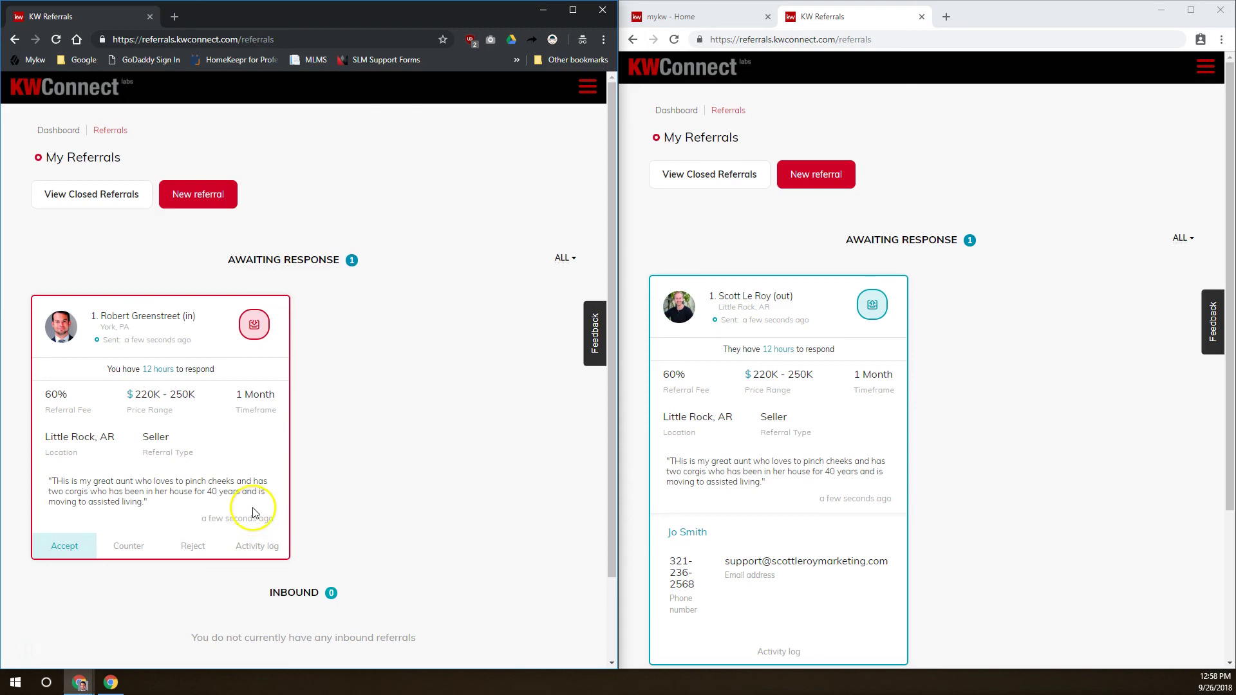
# Counter the incoming seller referral at a 20% fee with a note that the client sounds difficult
pyautogui.click(132, 547)
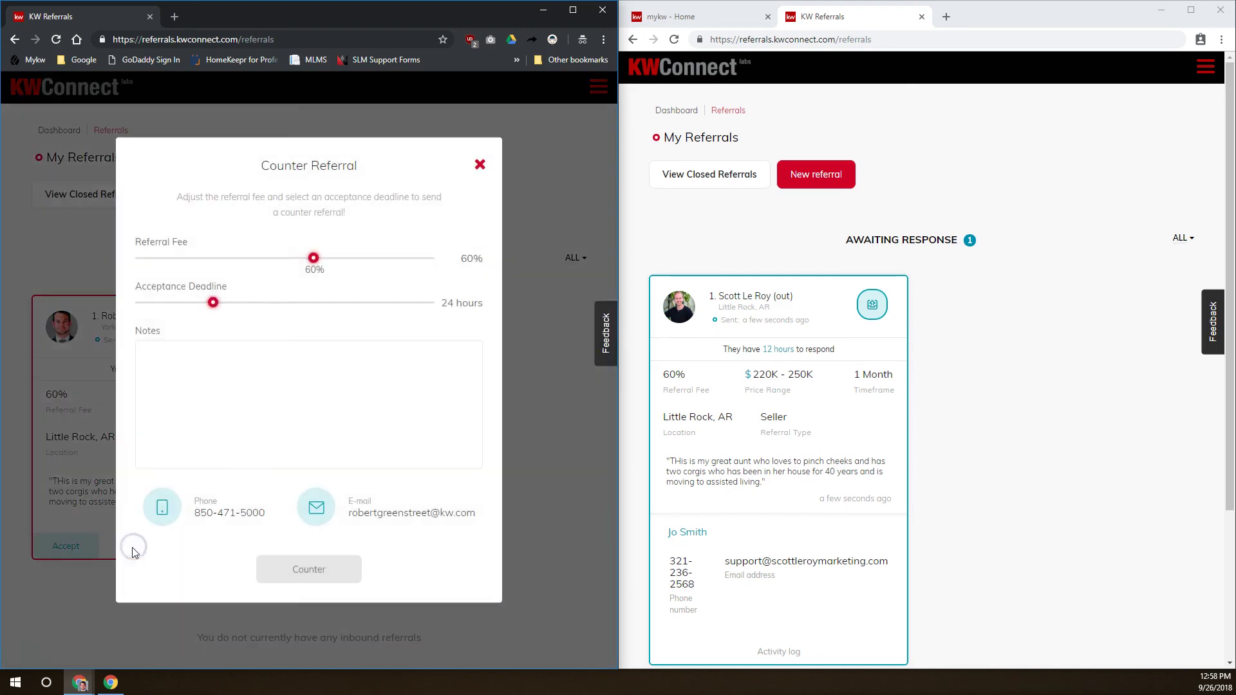
pyautogui.moveTo(311, 260); pyautogui.dragTo(226, 256)
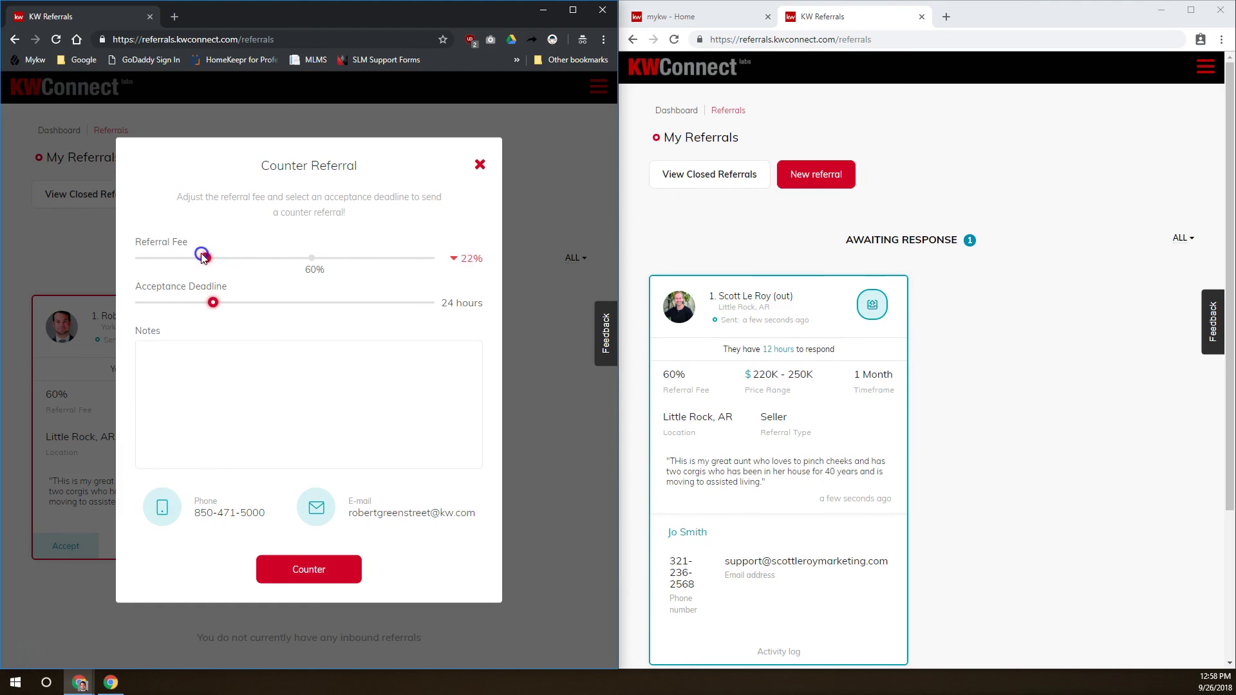
pyautogui.moveTo(197, 256); pyautogui.dragTo(197, 256)
pyautogui.click(217, 385)
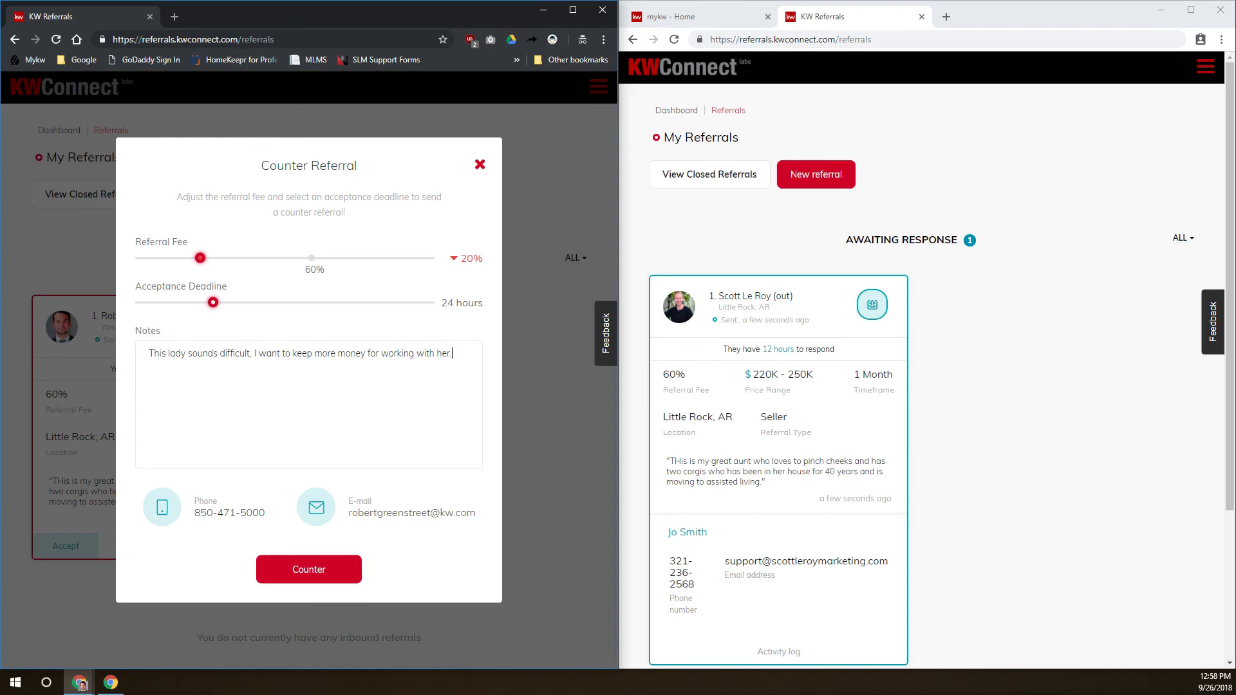
pyautogui.click(309, 569)
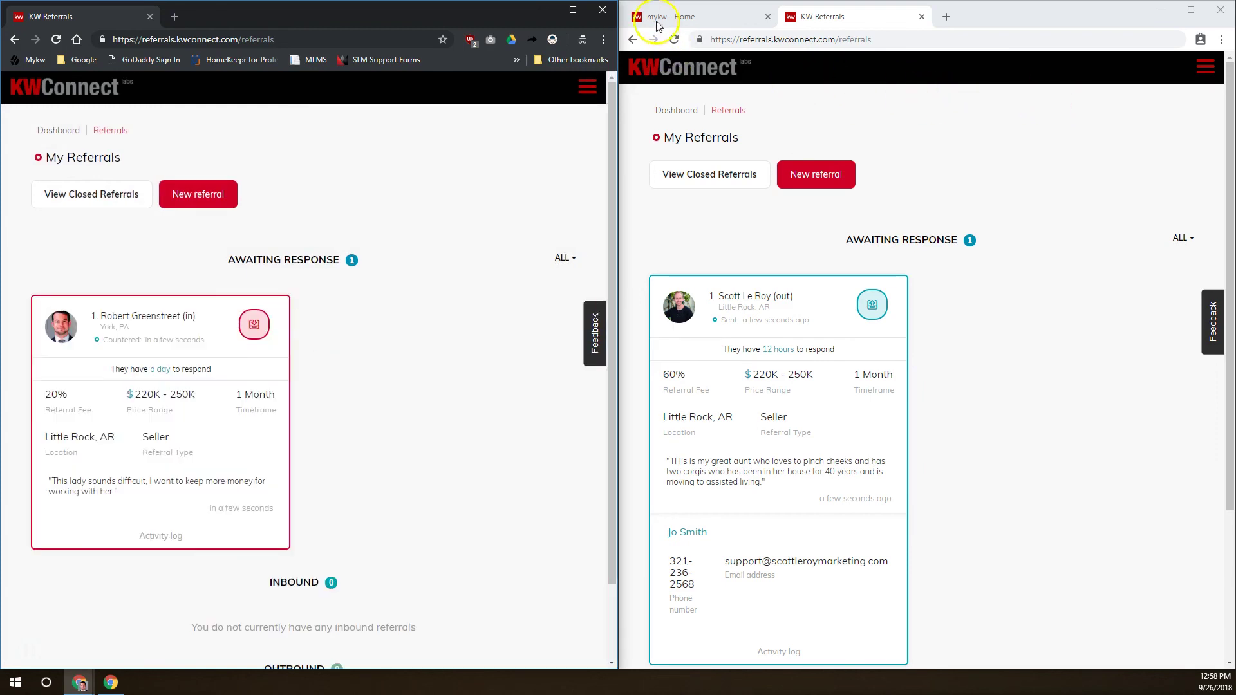
# Accept the 20% counter on the sending account with the reply 'Sure that sounds fine'
pyautogui.click(674, 40)
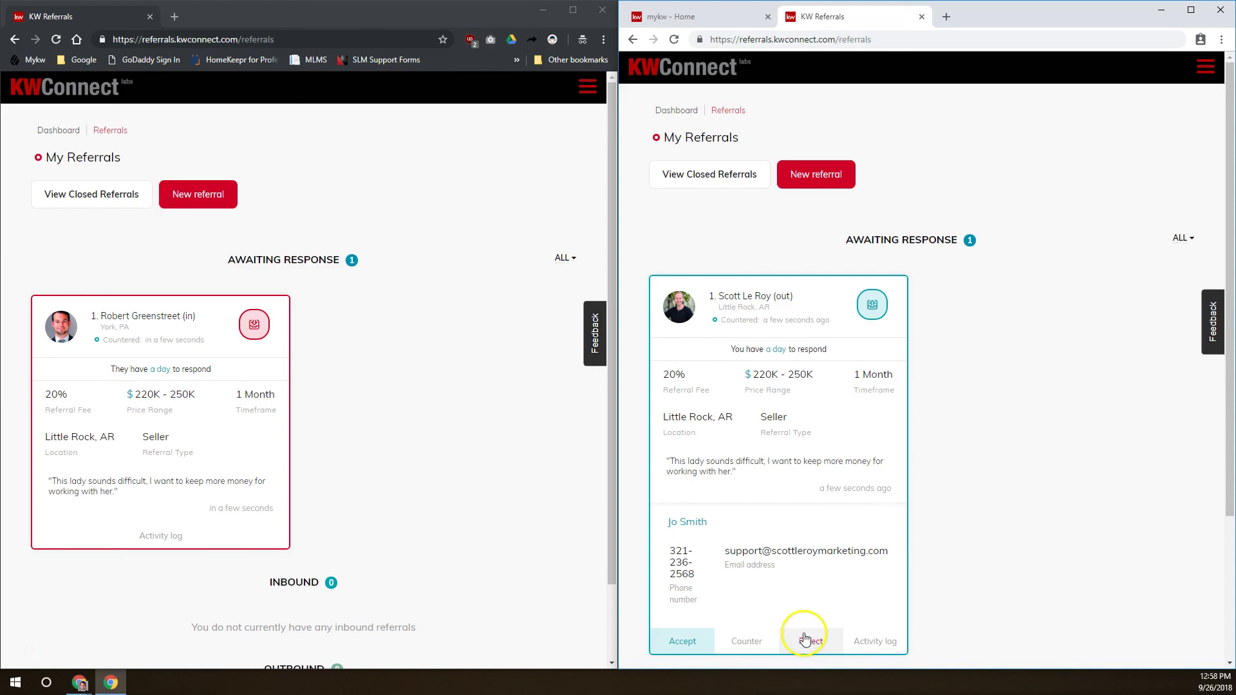
pyautogui.click(686, 643)
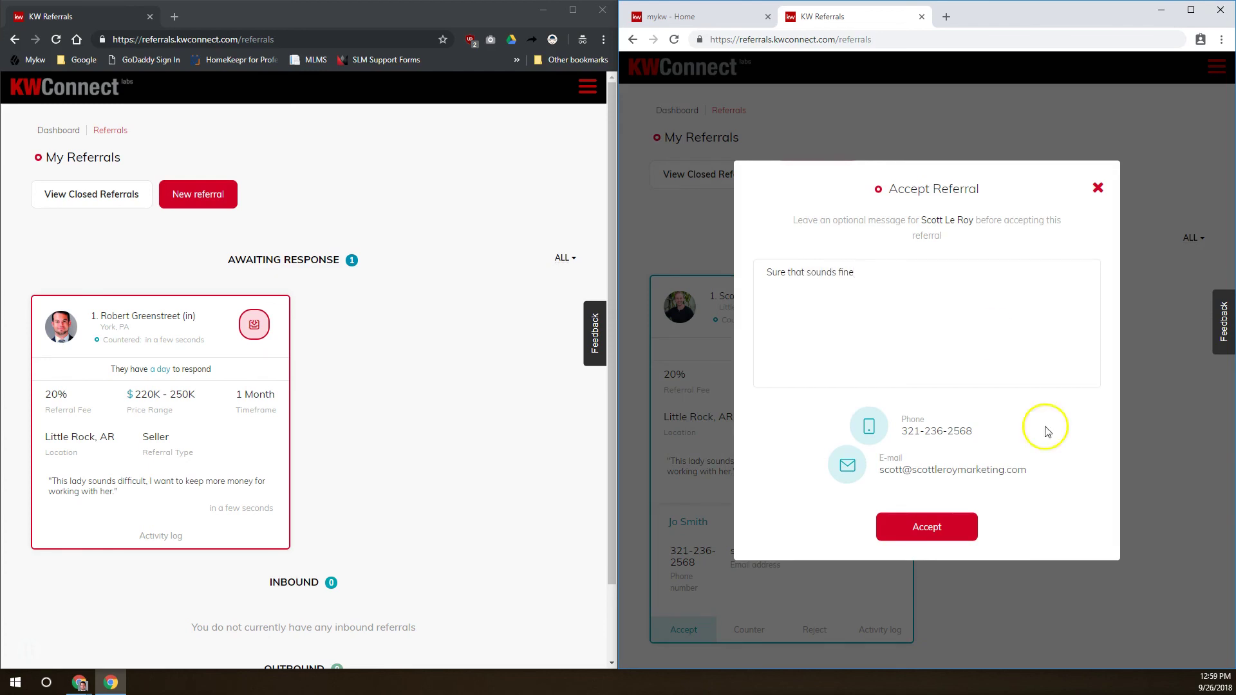
pyautogui.click(965, 529)
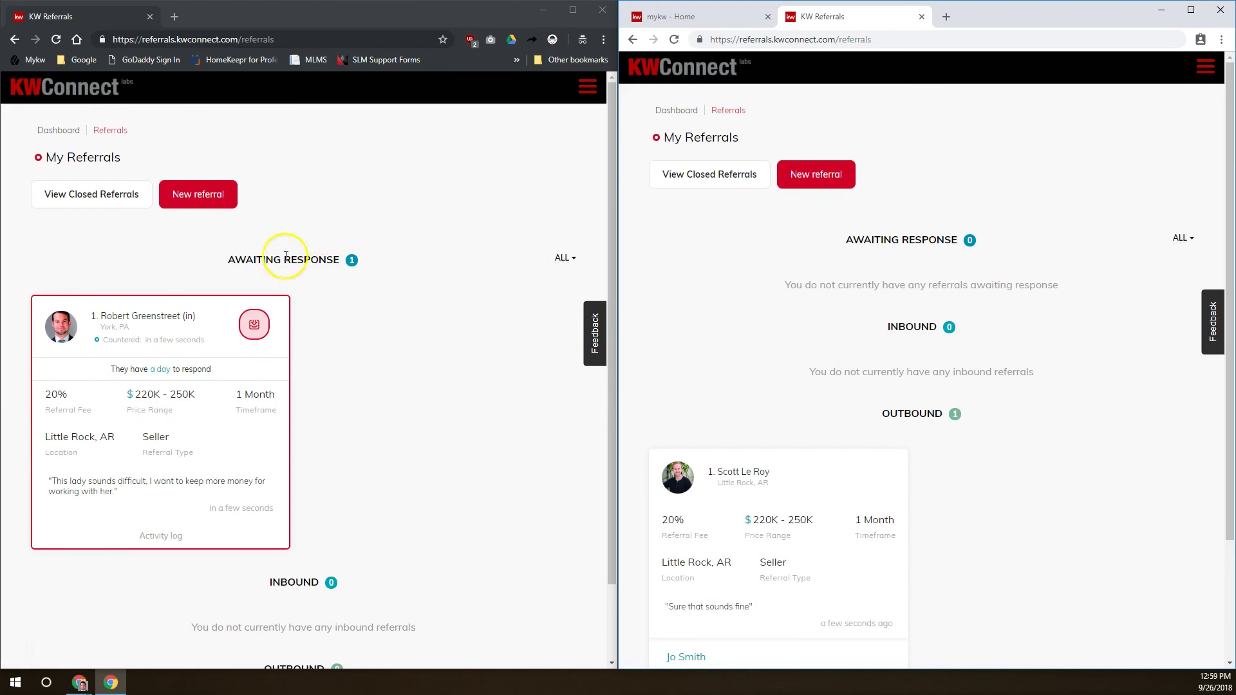
pyautogui.click(56, 39)
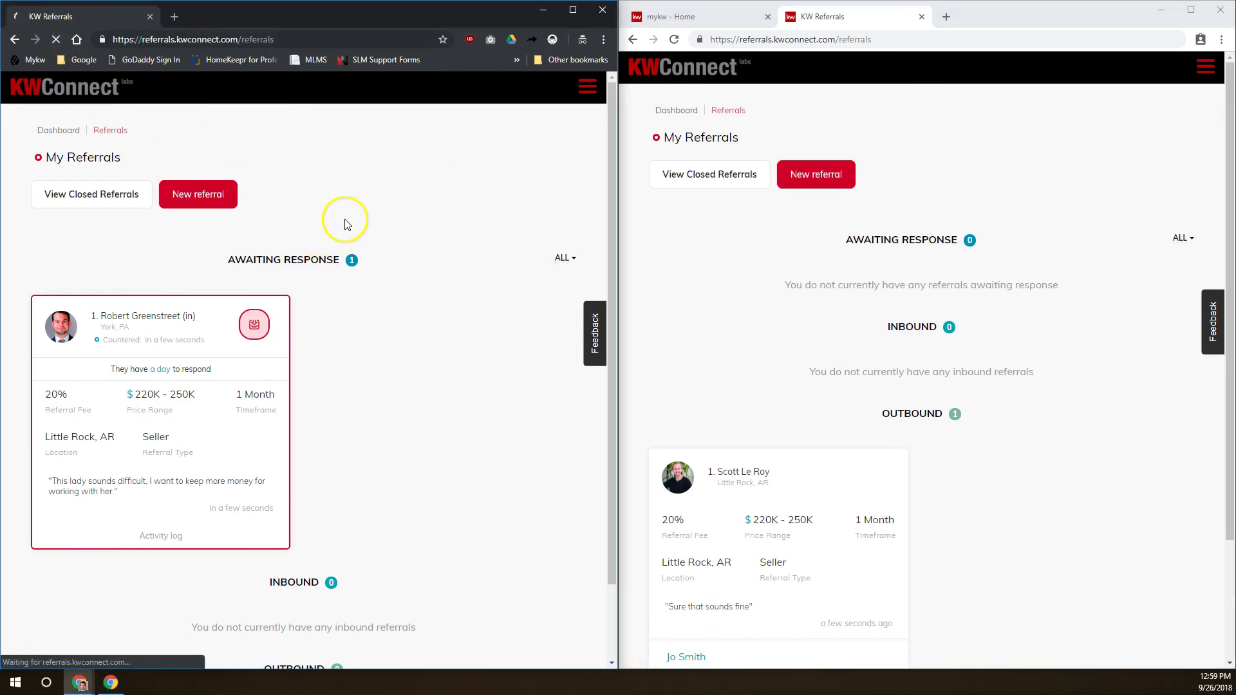
# Scroll to the accepted referral under Inbound and begin an update to the referring agent
pyautogui.scroll(-2, 322, 289)
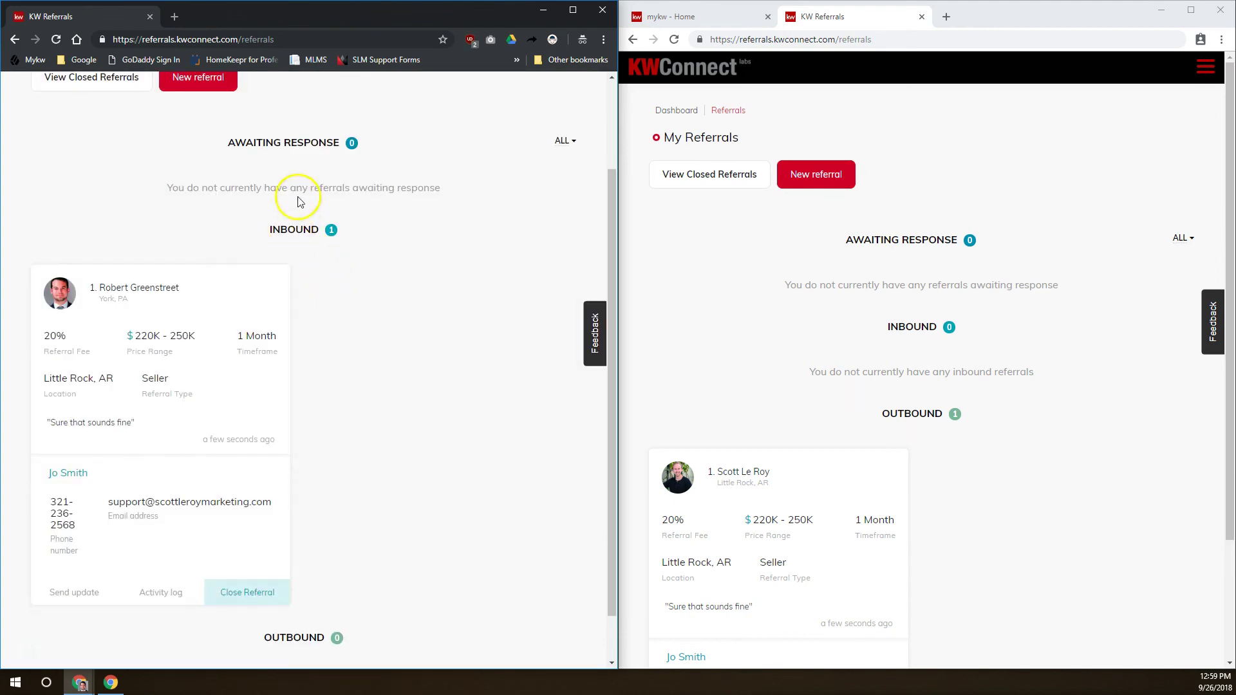
pyautogui.moveTo(199, 142); pyautogui.dragTo(398, 143)
pyautogui.click(381, 149)
pyautogui.scroll(-1, 382, 150)
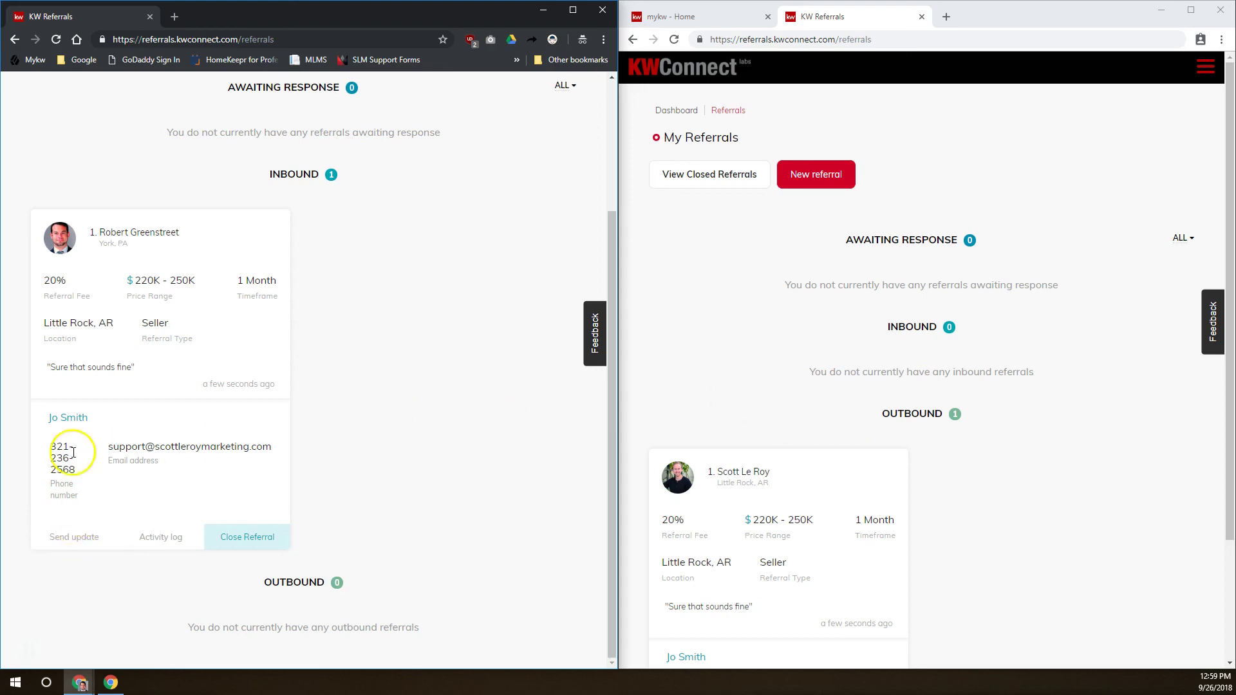
pyautogui.click(83, 534)
# Send the update 'Called her, could barely understand from dogs in background, but meeting on tuesday.'
pyautogui.click(344, 347)
pyautogui.write('Called her, could barely understand from dogs in background, but me')
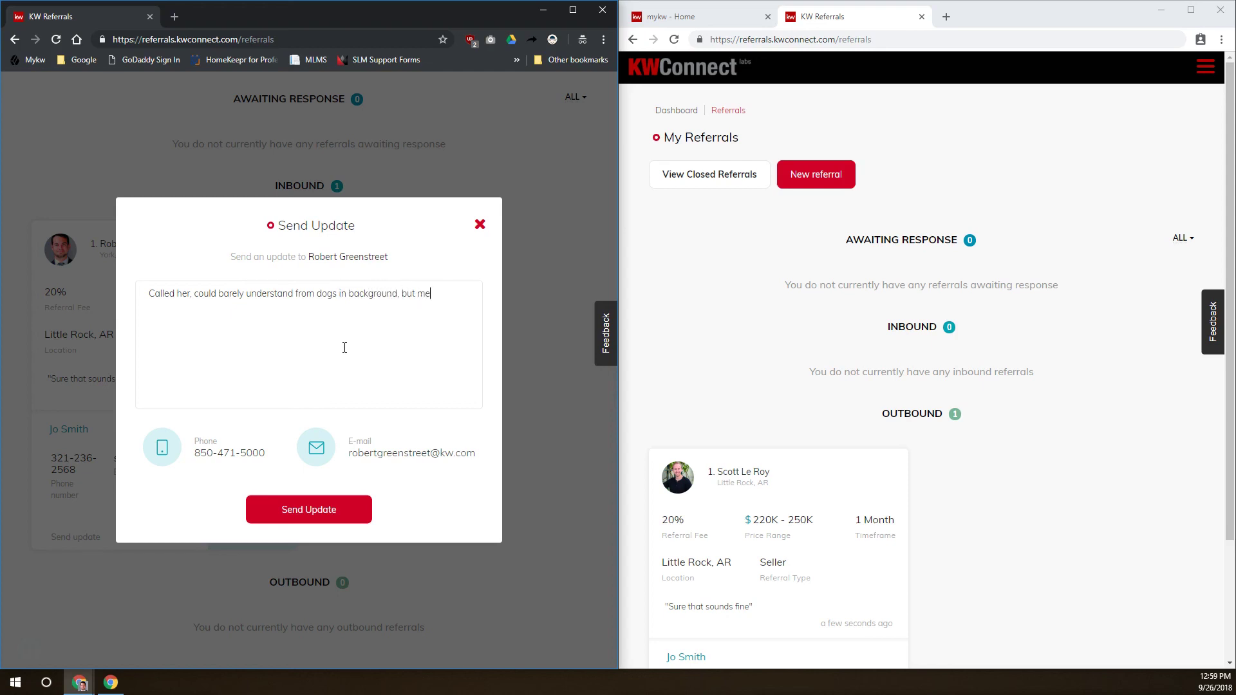
pyautogui.write('ing on tuesday.')
pyautogui.click(332, 510)
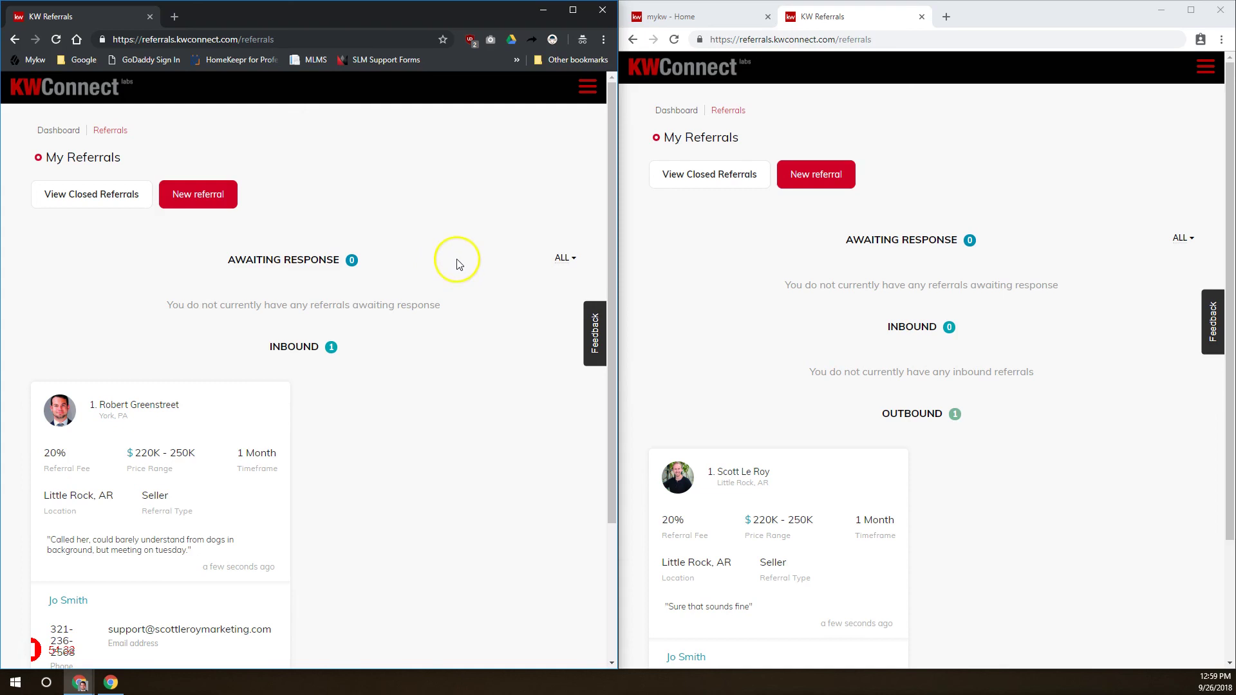
pyautogui.scroll(-2, 788, 393)
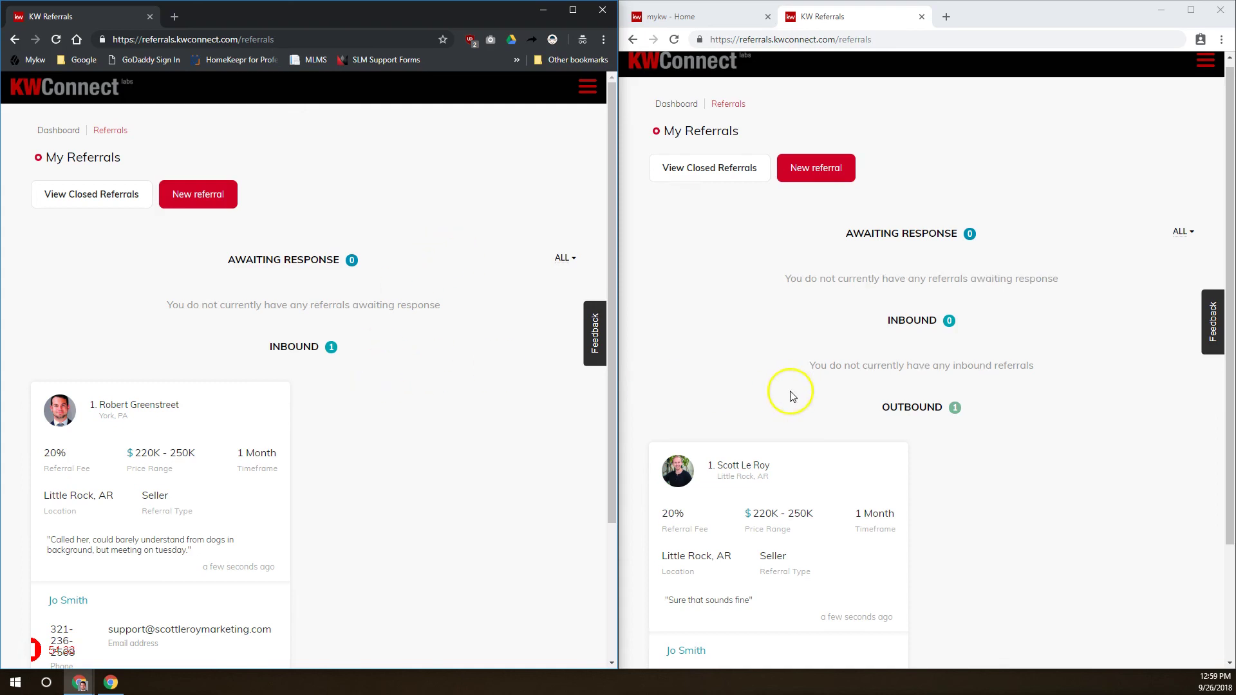
# Refresh the sending agent's referrals page and bring the outbound referral card into view
pyautogui.click(674, 39)
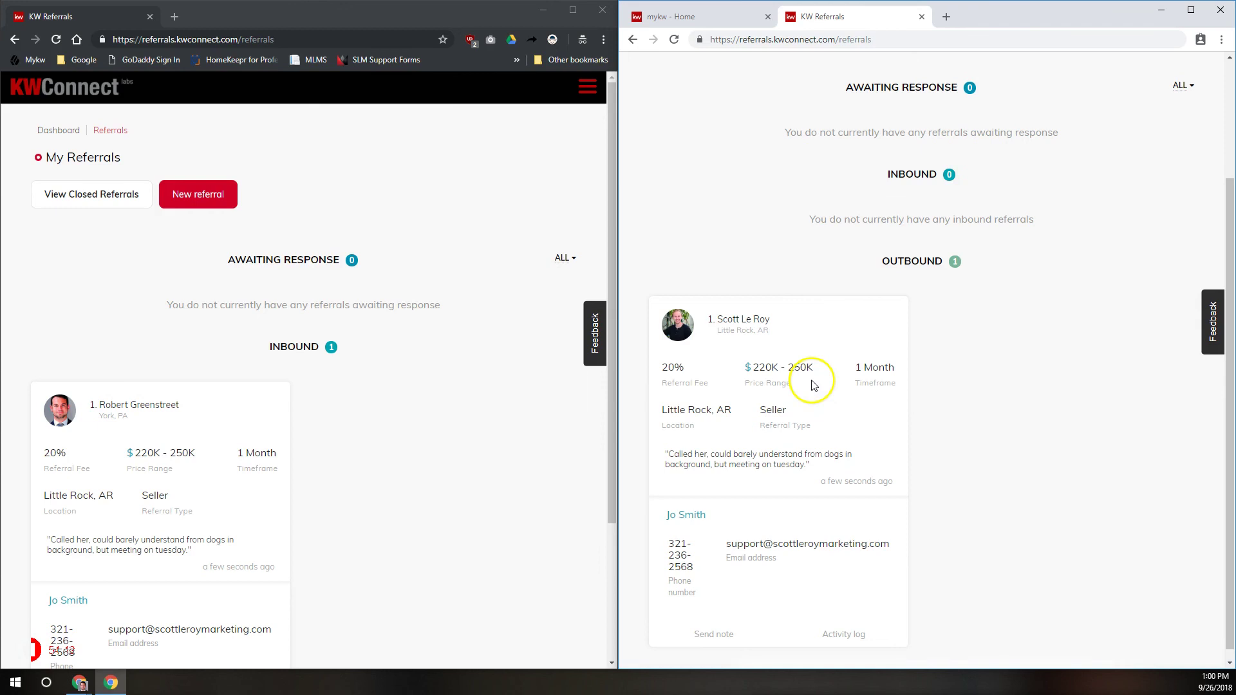
pyautogui.scroll(-1, 813, 383)
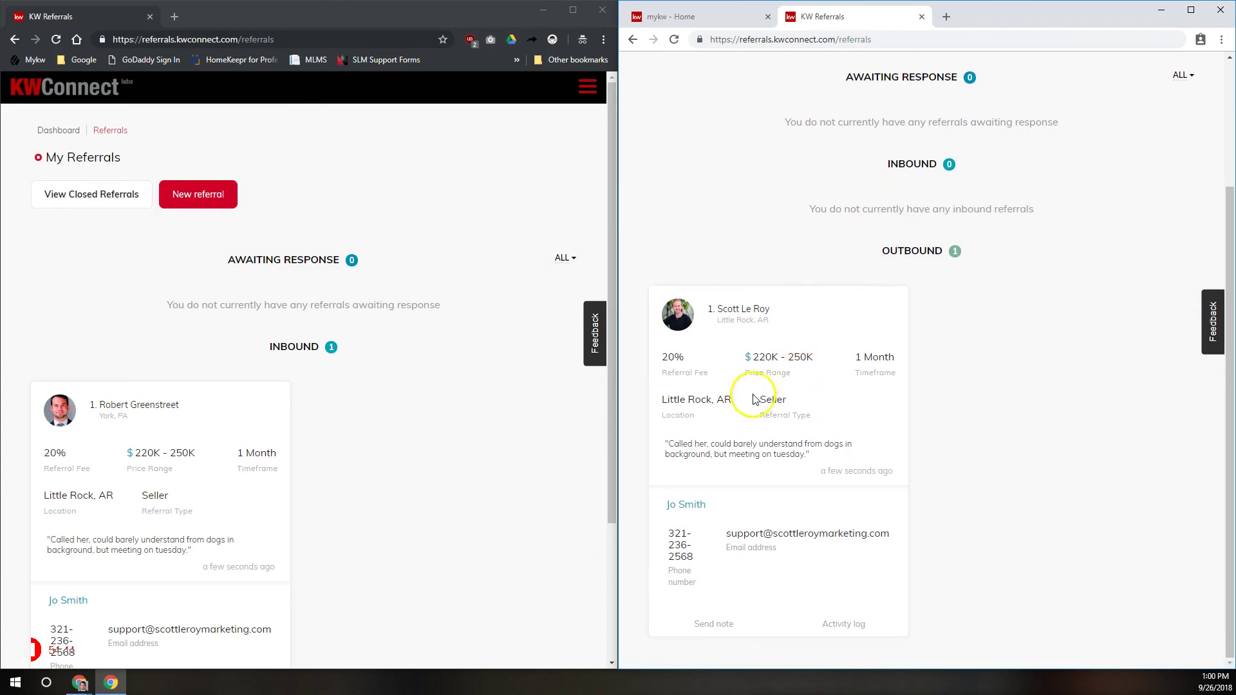
pyautogui.moveTo(808, 454); pyautogui.dragTo(654, 436)
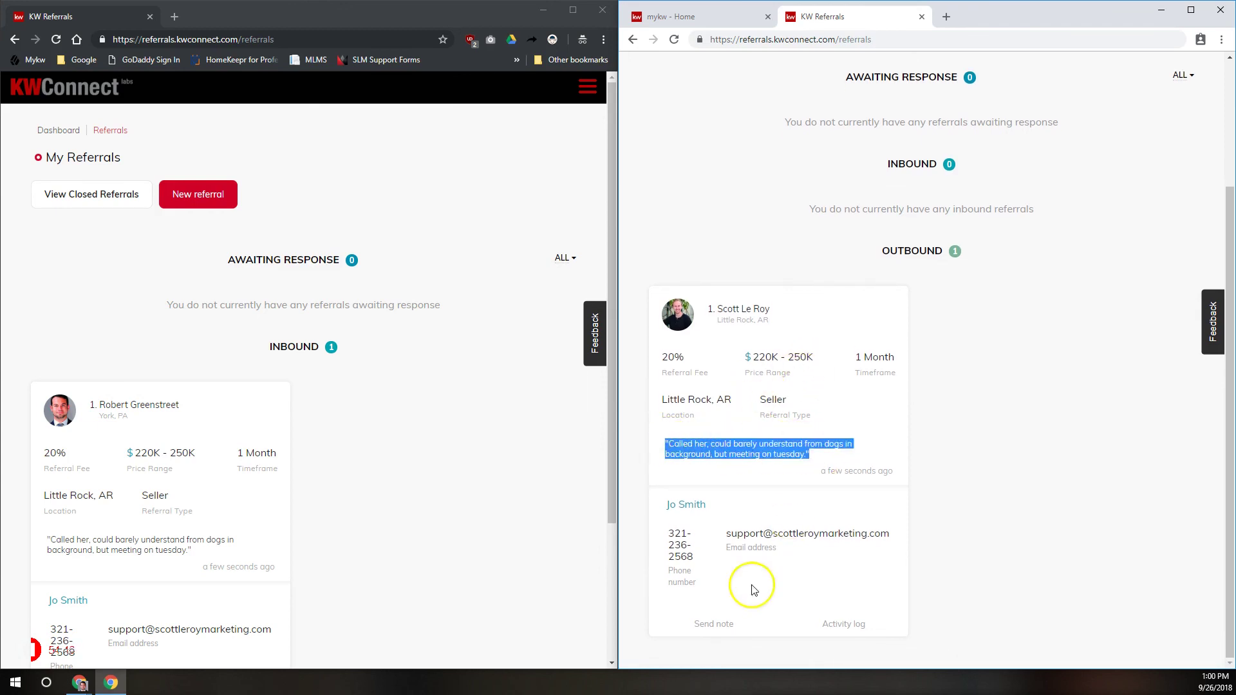
# Send the note "Yeah give the corgis some peanut butter and they'll hush" to the receiving agent
pyautogui.click(736, 625)
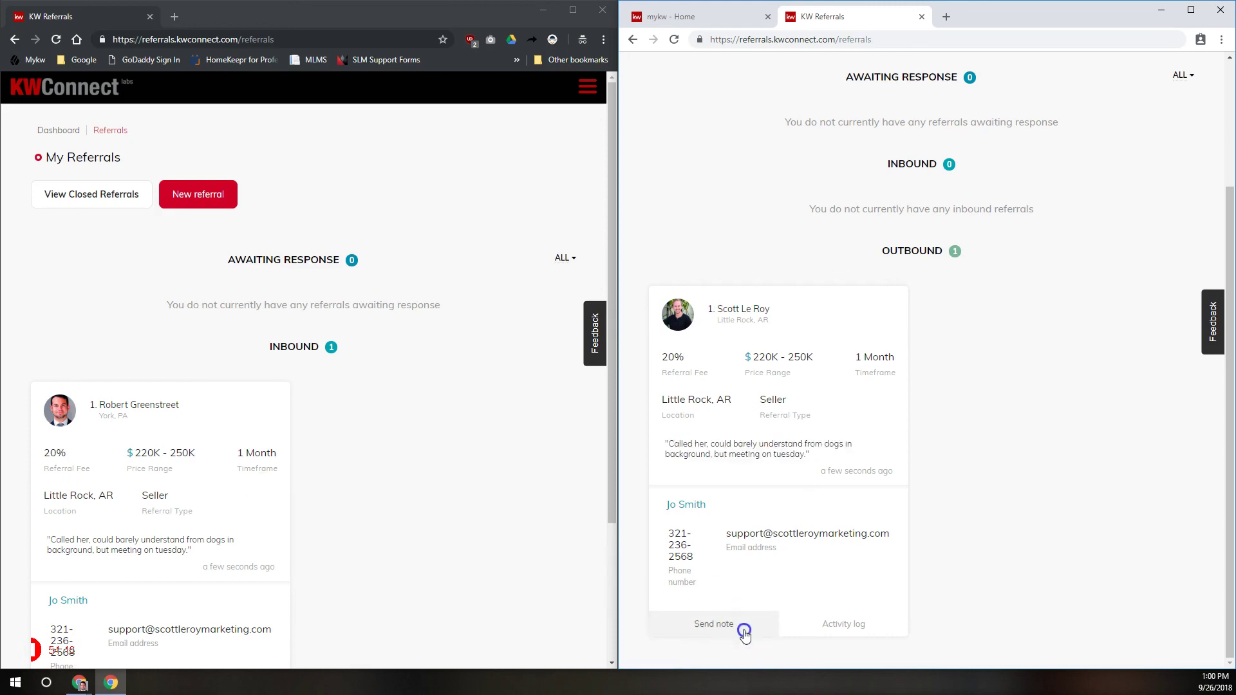
pyautogui.write('Y')
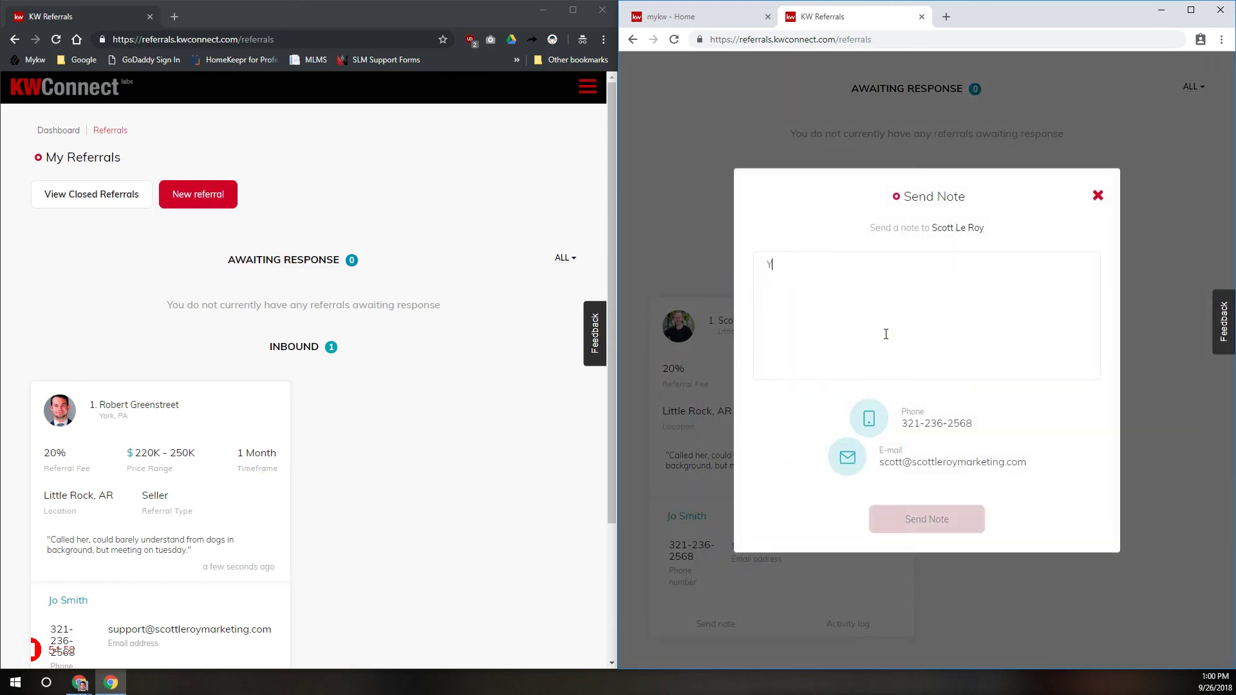
pyautogui.write('eah give the corgis some pean')
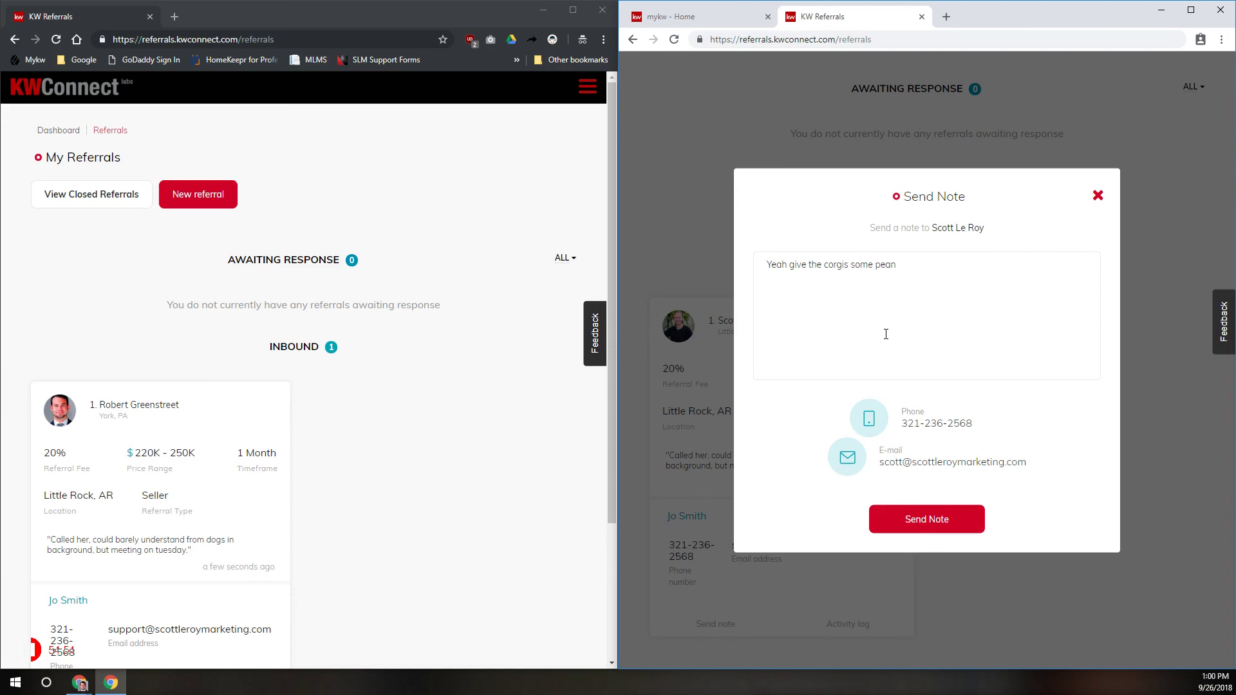
pyautogui.write("ut butter and they'll hush")
pyautogui.click(943, 518)
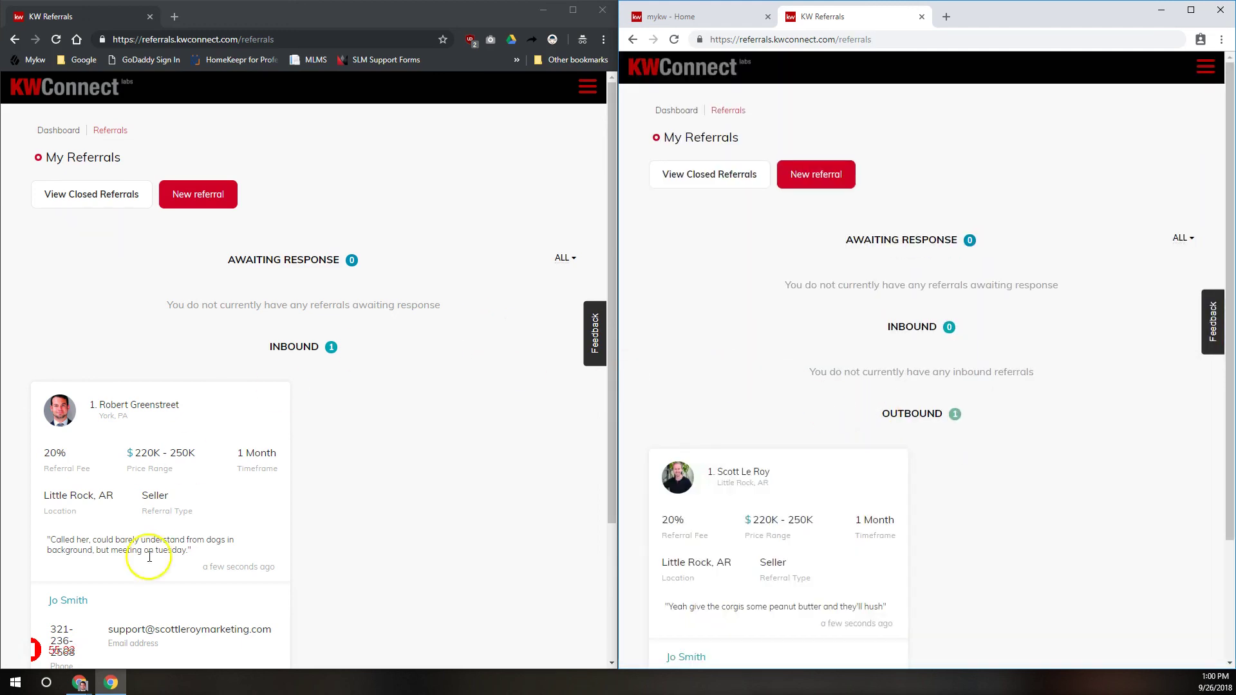
# Reload the receiving agent's referrals to show the corgi note, then begin closing the inbound referral
pyautogui.click(56, 43)
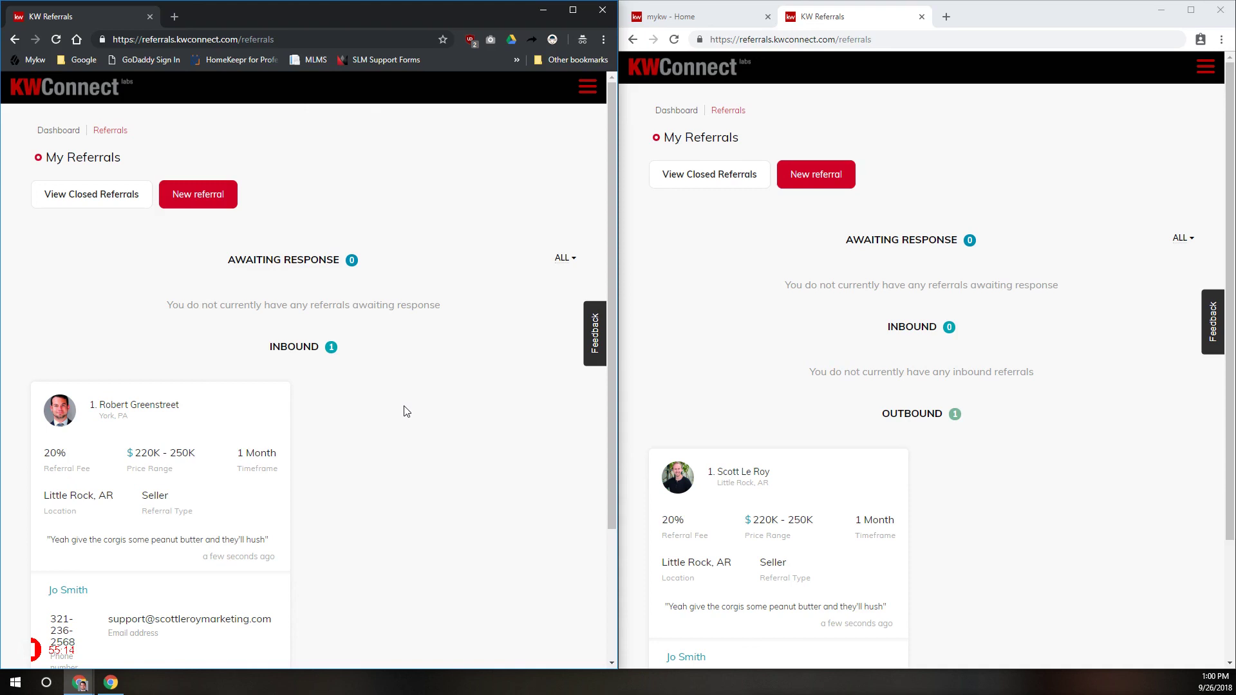
pyautogui.scroll(-3, 386, 399)
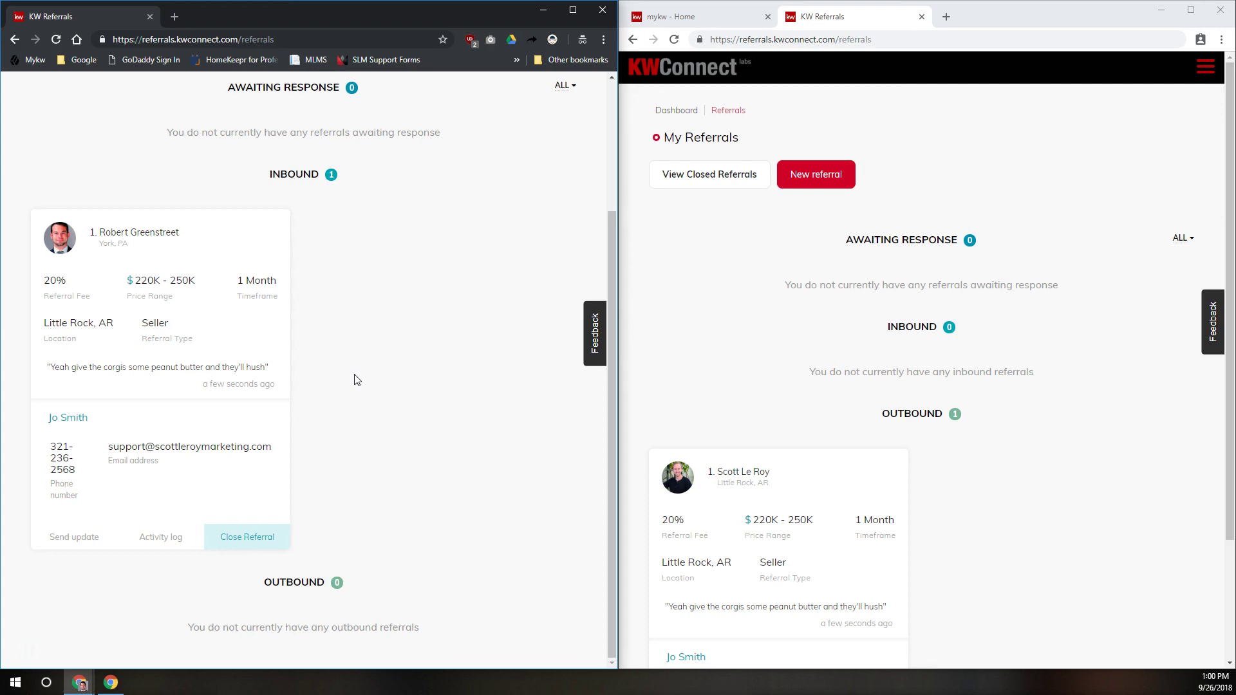
pyautogui.click(261, 534)
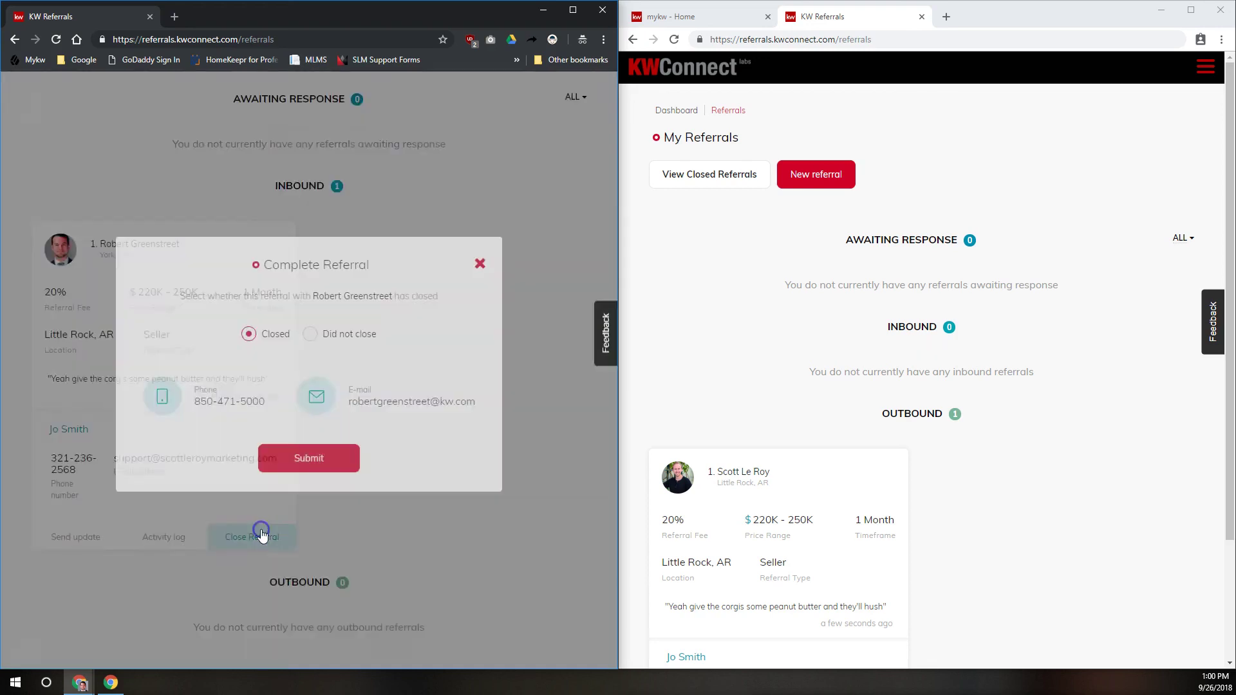
# Submit the referral as Did not close with reason 'Decided to part ways because we didn't like each other'
pyautogui.click(309, 518)
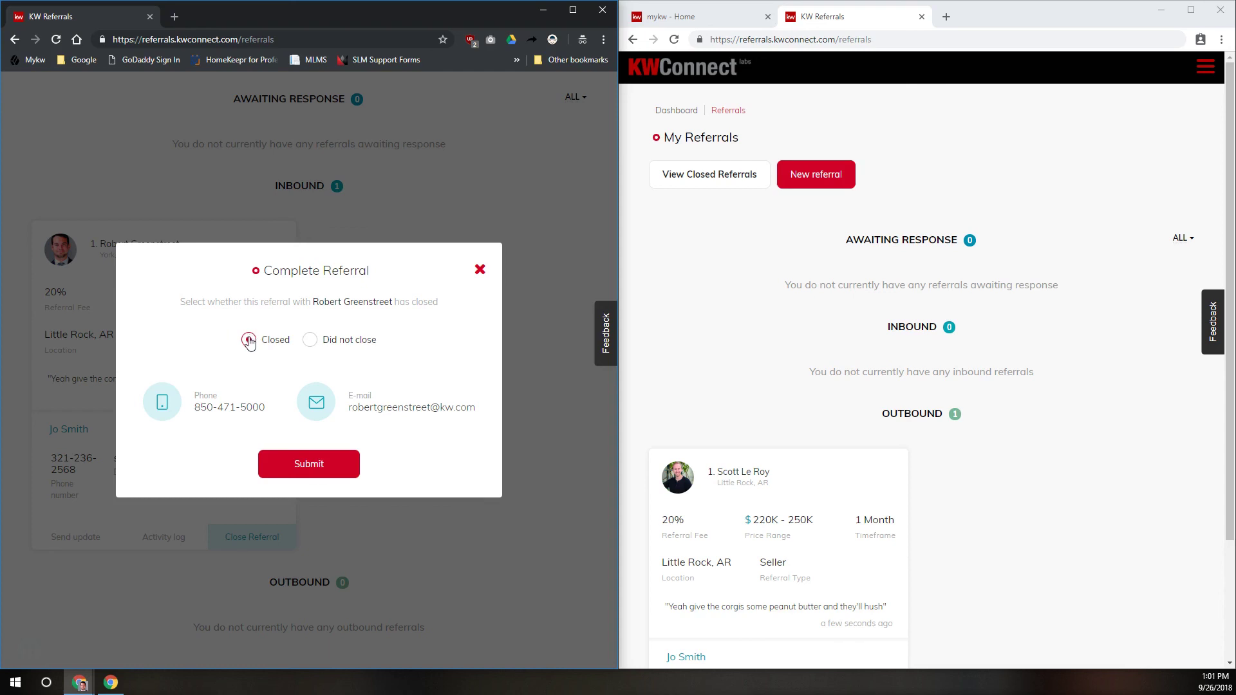
pyautogui.click(347, 341)
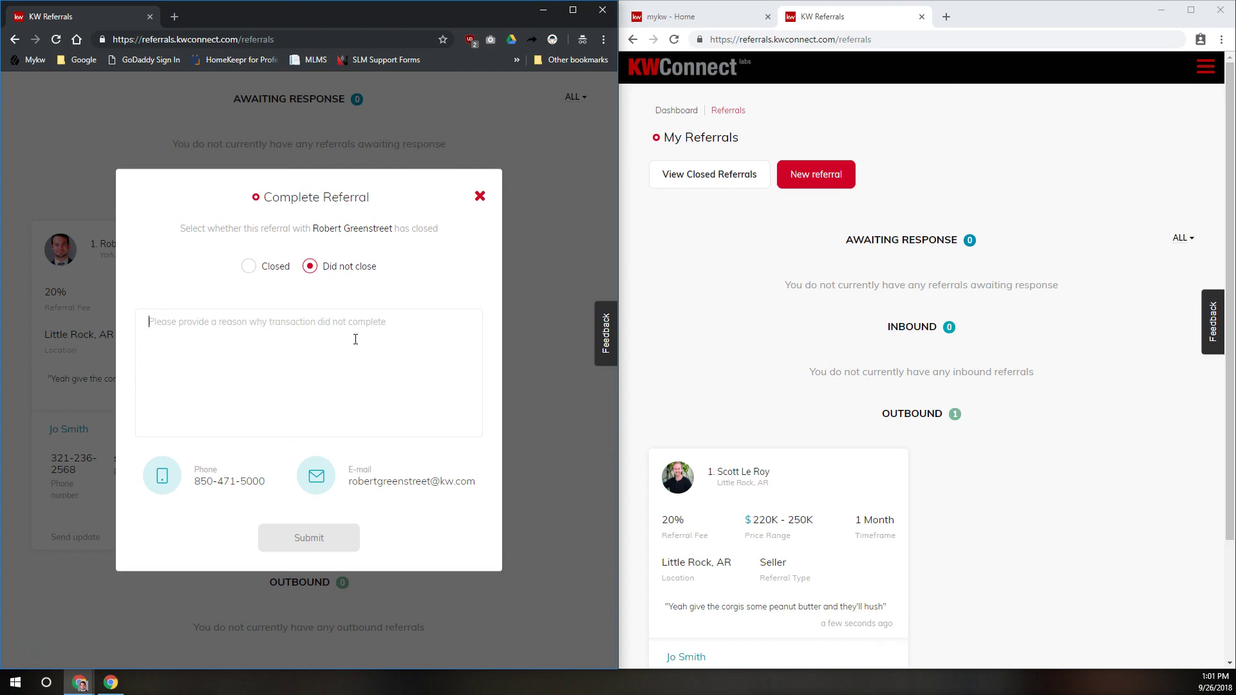
pyautogui.write('Decided to part ways becasue we')
pyautogui.press('BackSpace')
pyautogui.press('BackSpace')
pyautogui.press('BackSpace')
pyautogui.write("use we didn't like each other")
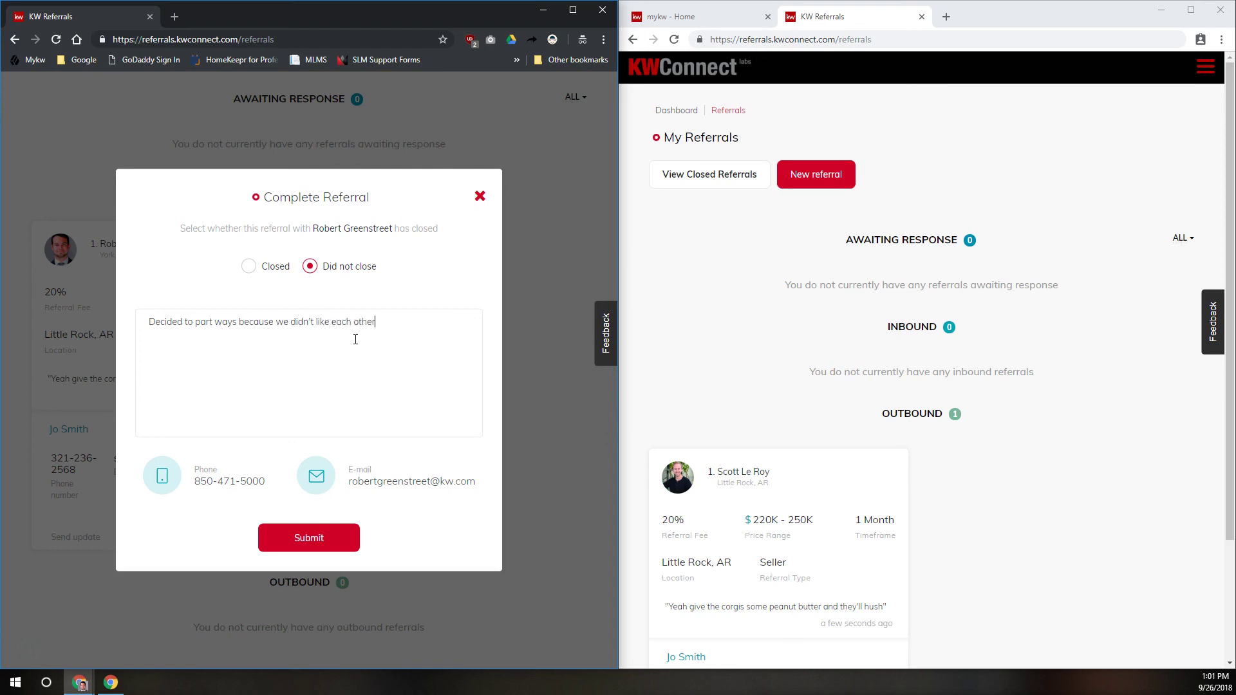
pyautogui.click(341, 524)
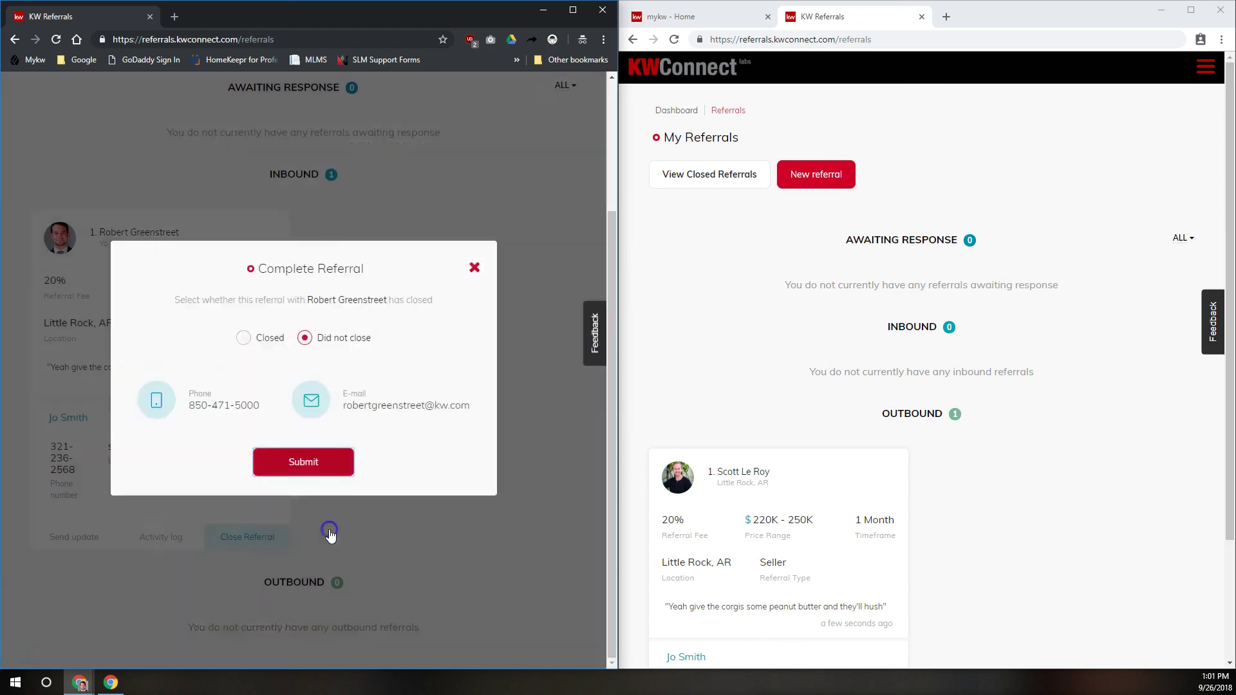
# Reload the sending agent's now-empty referrals page and open View Closed Referrals
pyautogui.click(677, 40)
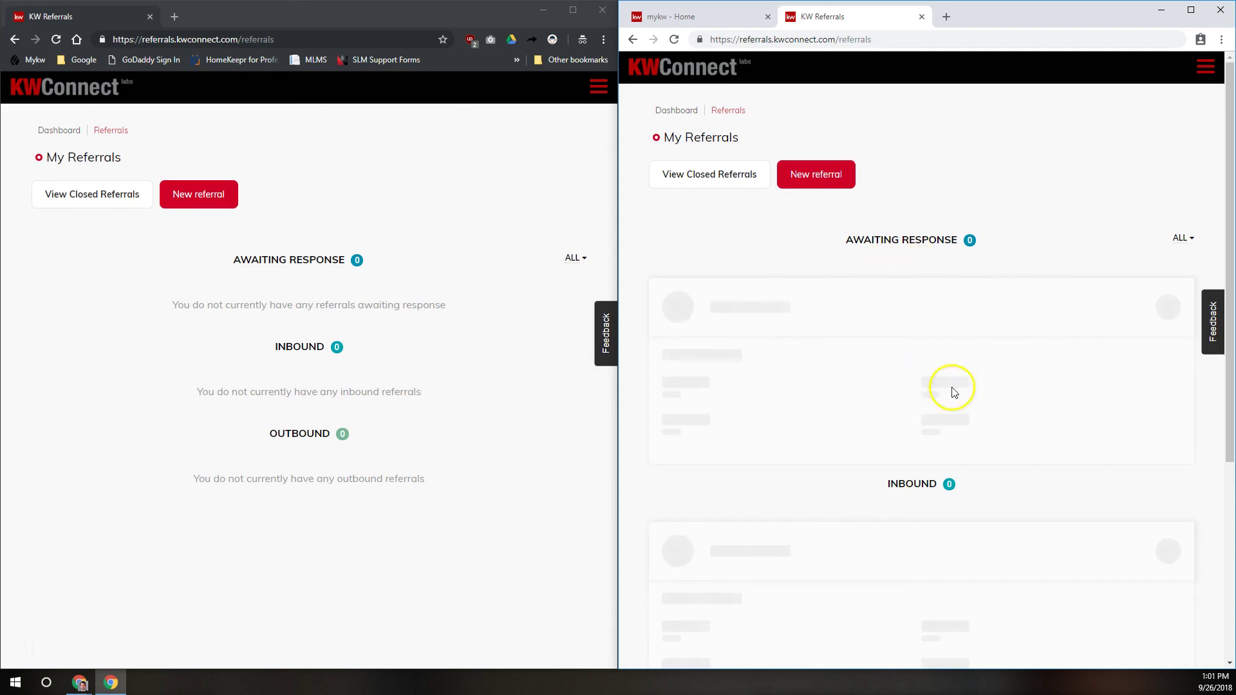
pyautogui.scroll(-3, 951, 389)
pyautogui.scroll(3, 912, 511)
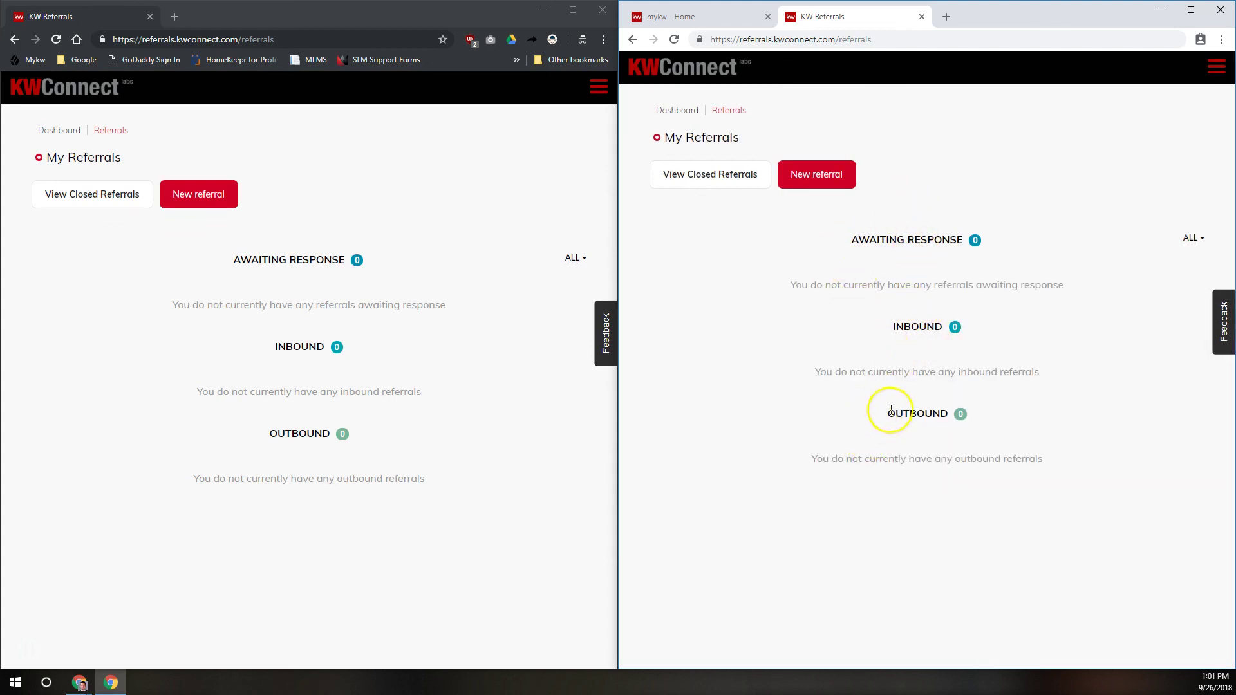
pyautogui.click(741, 182)
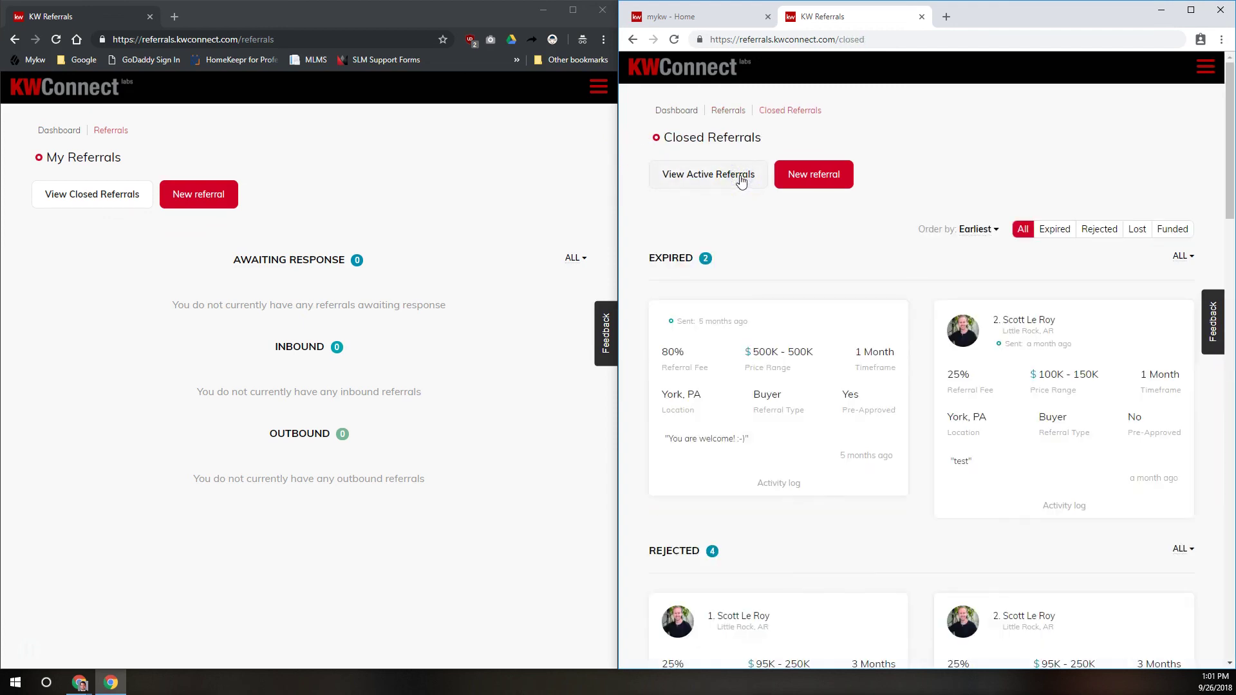
# Scroll the Closed Referrals page to the Lost section's seventh card, the Little Rock seller referral
pyautogui.scroll(-15, 948, 335)
pyautogui.scroll(-2, 948, 335)
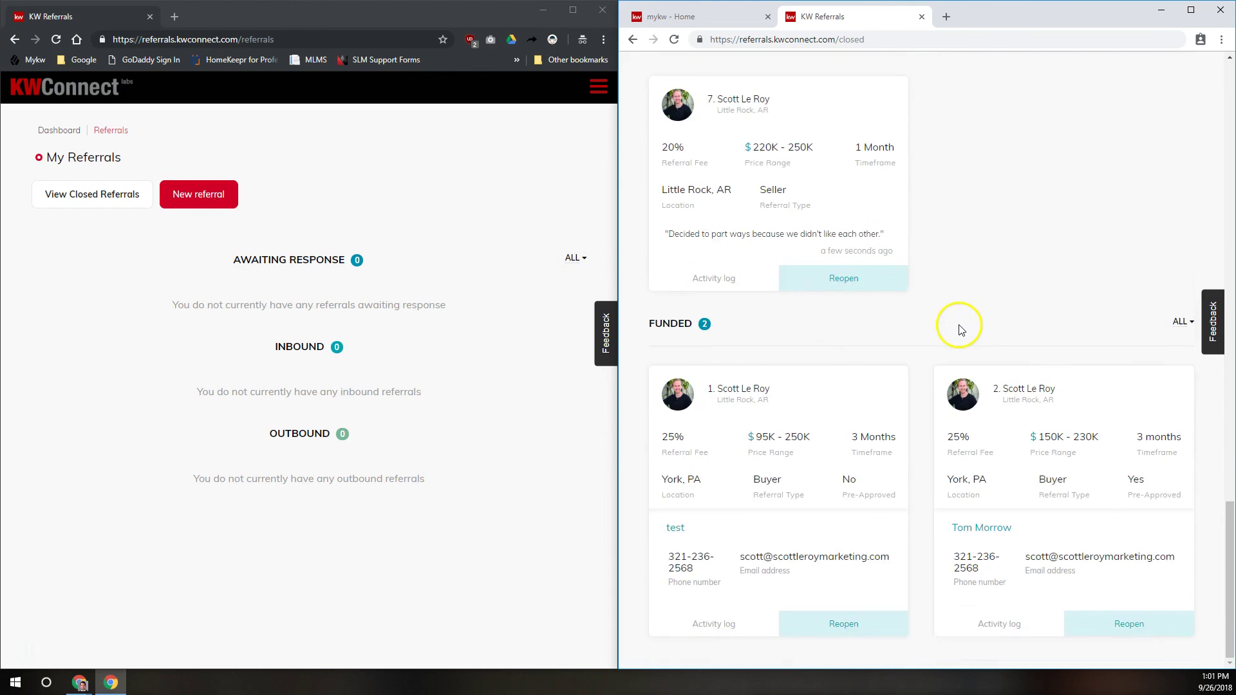
pyautogui.scroll(15, 923, 286)
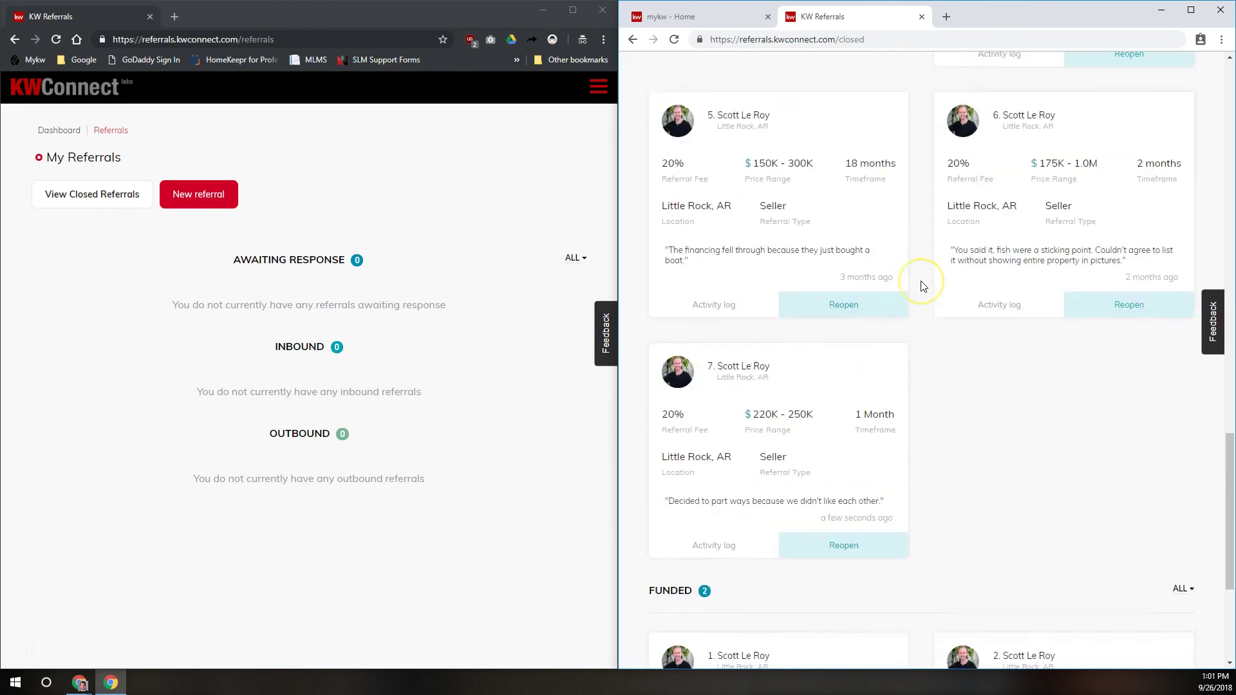
pyautogui.doubleClick(653, 265)
pyautogui.click(746, 266)
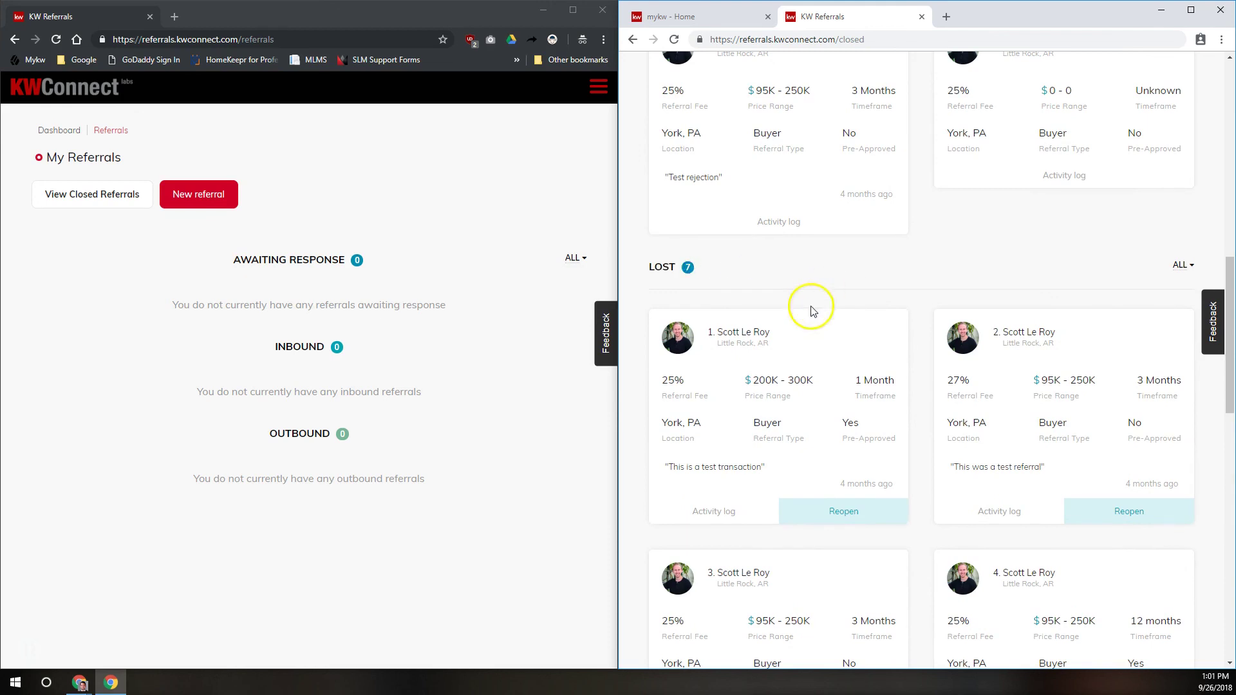
pyautogui.scroll(-1, 881, 427)
pyautogui.scroll(-11, 881, 427)
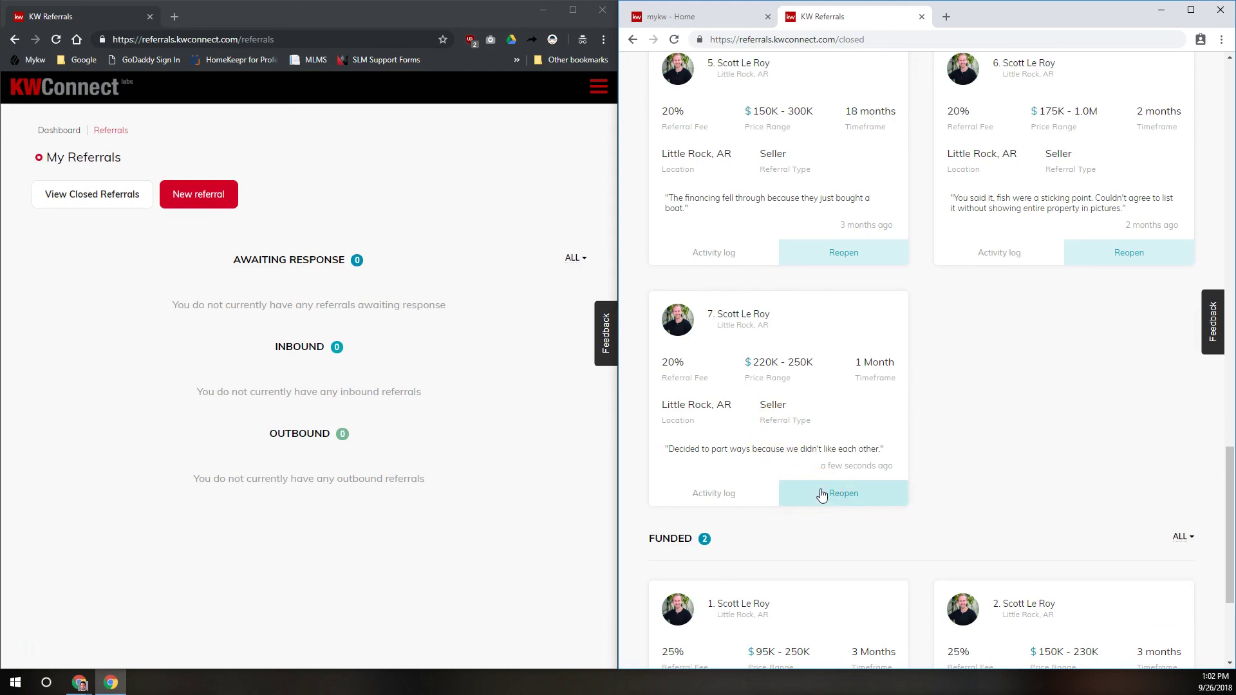
pyautogui.click(695, 494)
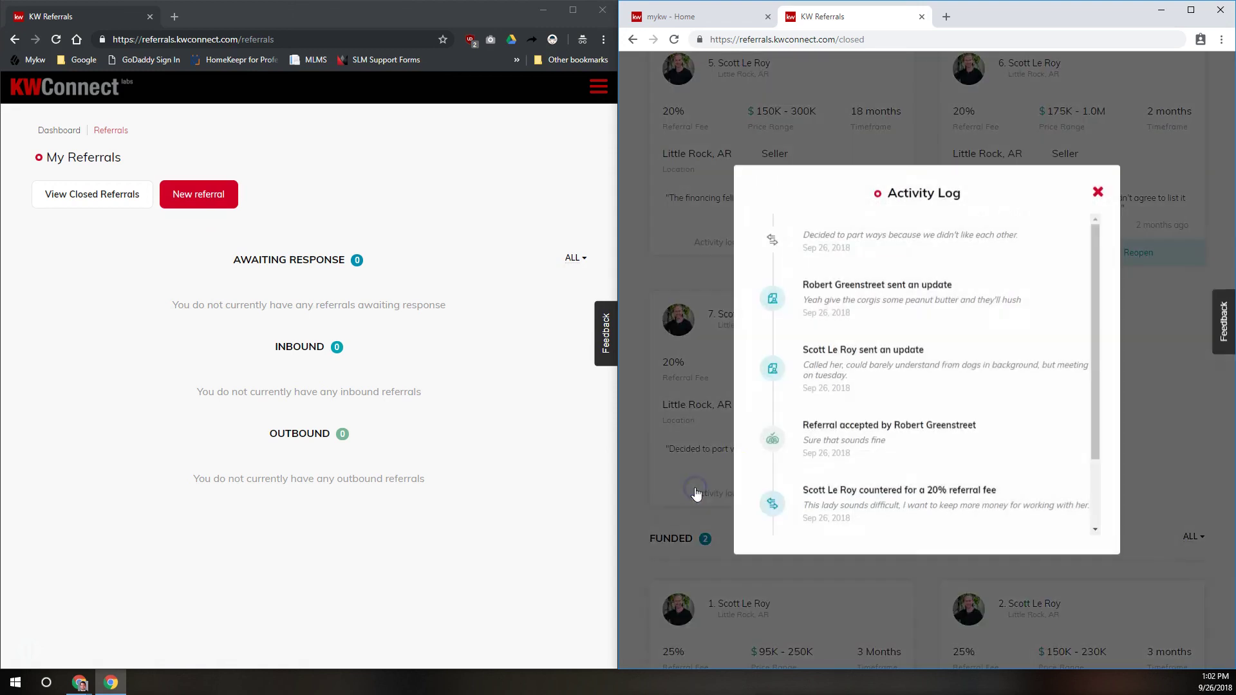
pyautogui.scroll(-2, 924, 317)
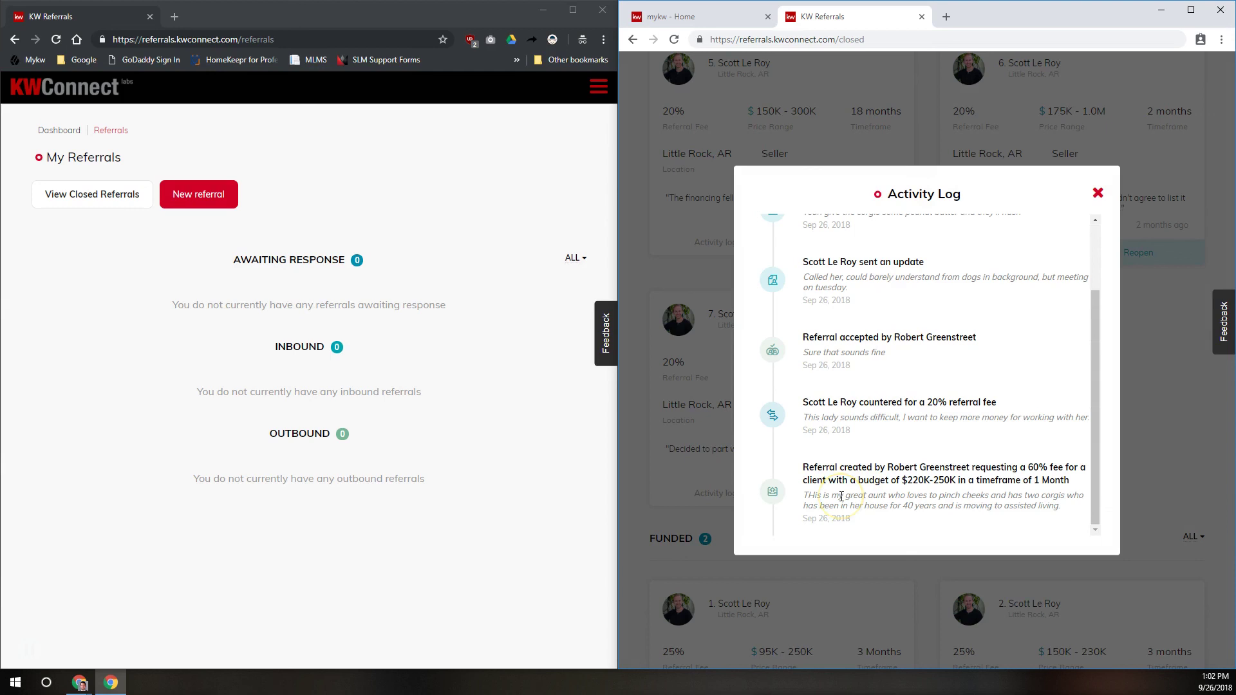
pyautogui.scroll(2, 841, 496)
pyautogui.scroll(-2, 856, 283)
pyautogui.moveTo(801, 400); pyautogui.dragTo(762, 323)
pyautogui.scroll(2, 805, 351)
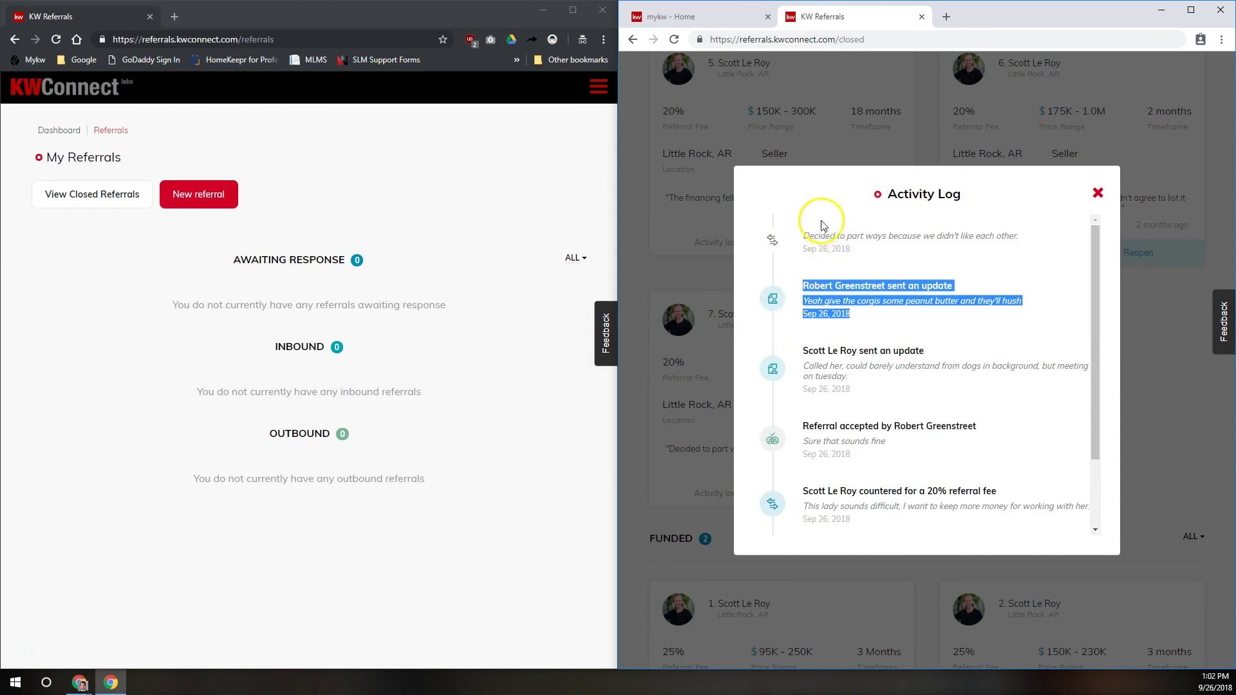
pyautogui.moveTo(810, 235); pyautogui.dragTo(1015, 236)
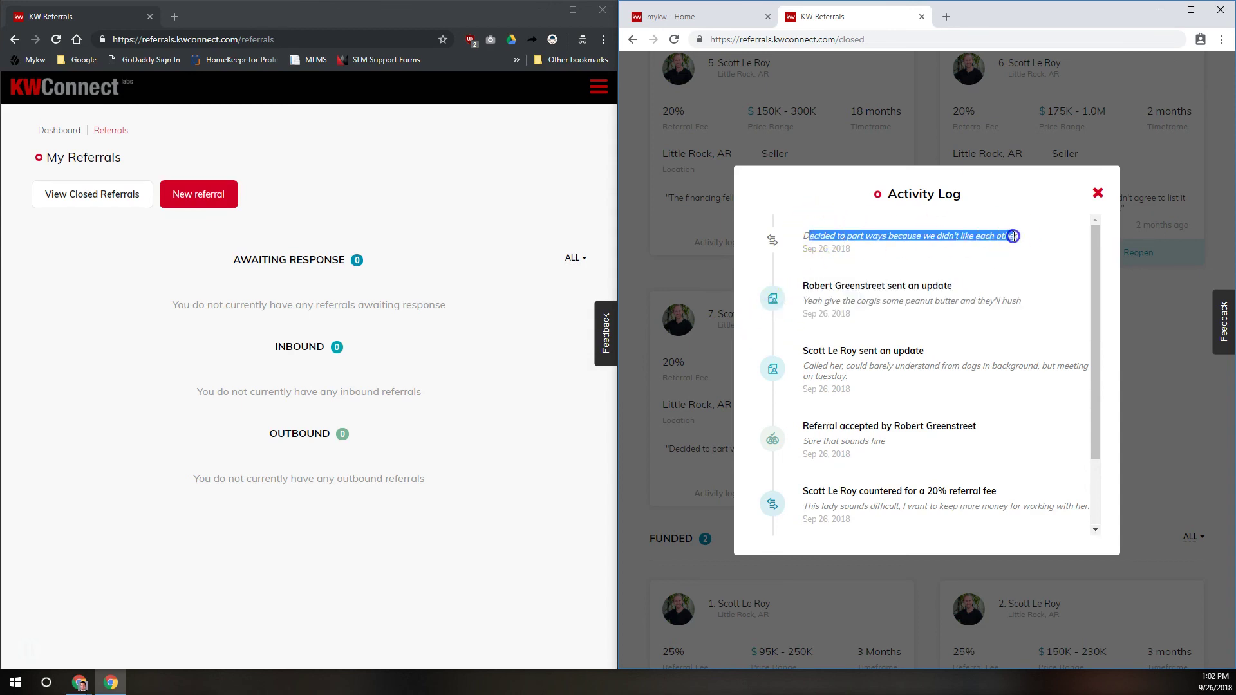
pyautogui.click(1096, 195)
pyautogui.click(1096, 192)
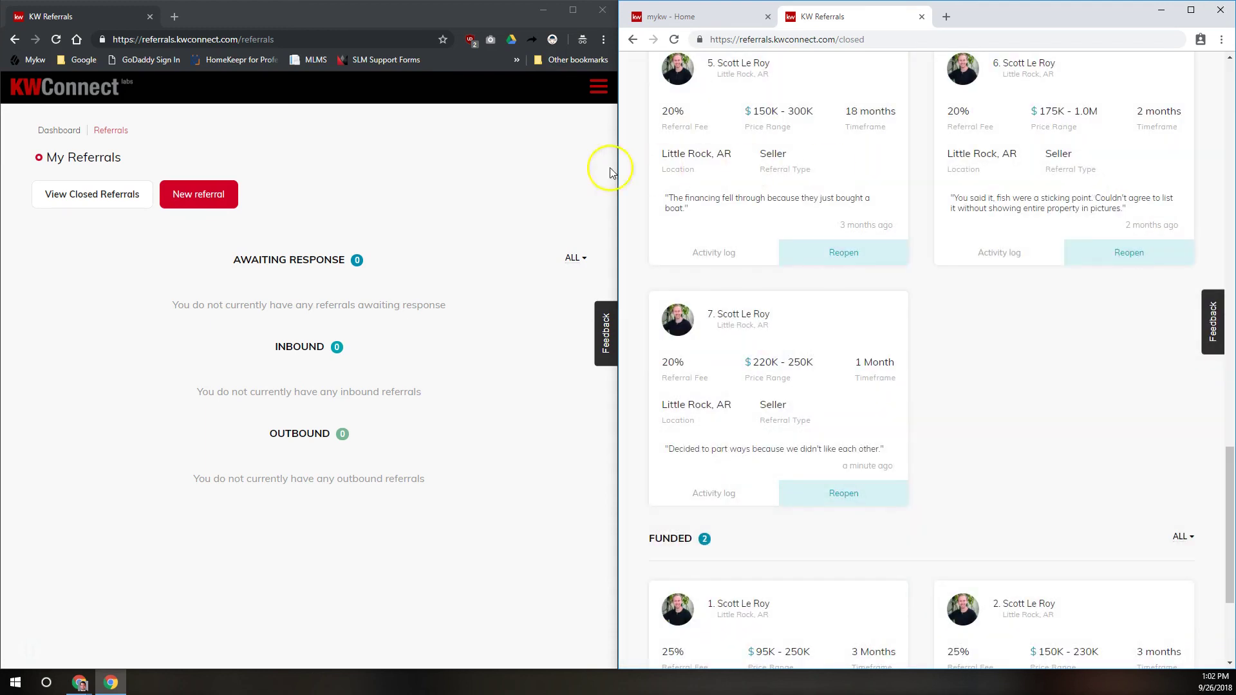